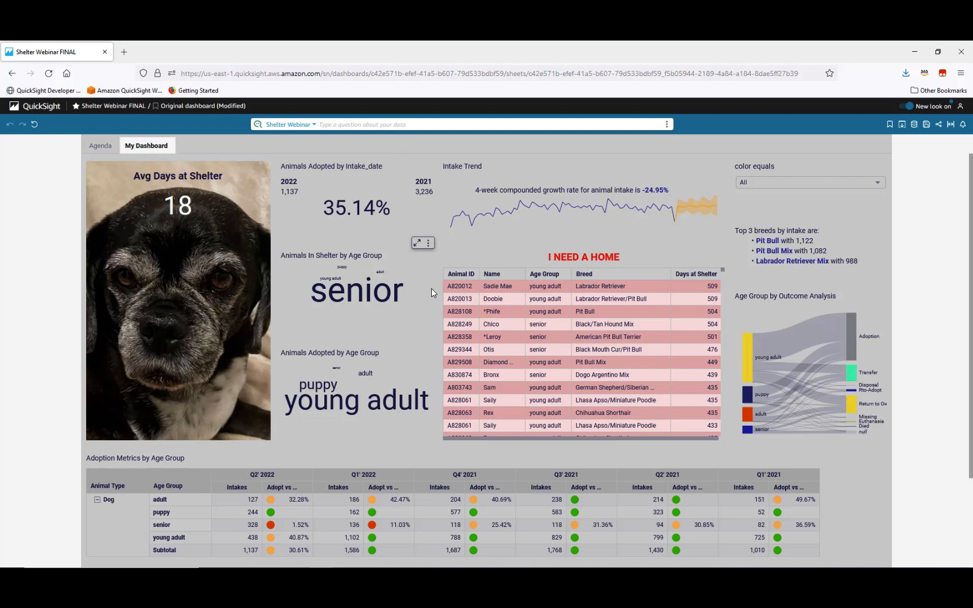
# - Examine the intake trend and forecast, and view the dashboard filtered to the senior age group before clearing that filter
pyautogui.moveTo(533, 229)
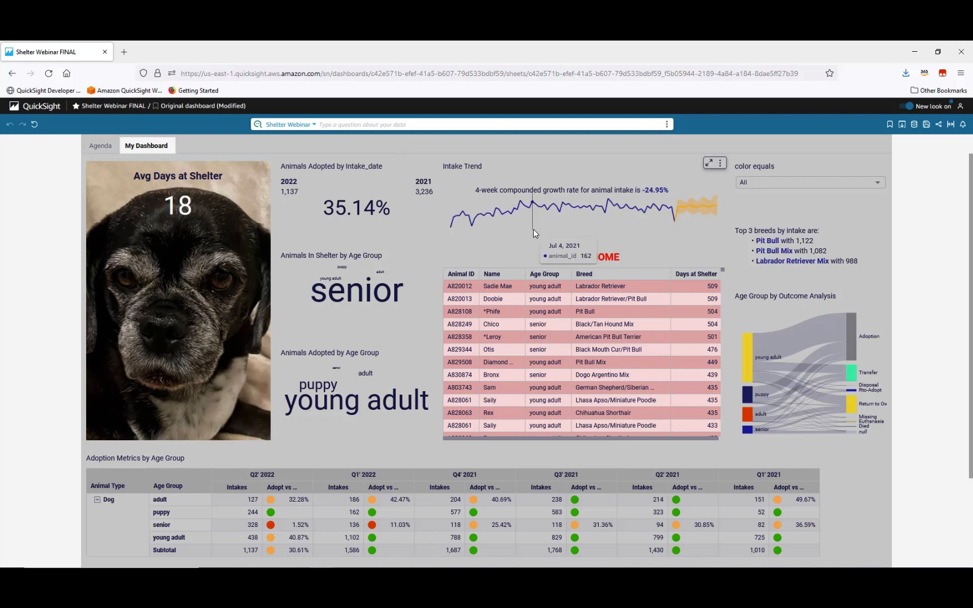
pyautogui.moveTo(700, 228)
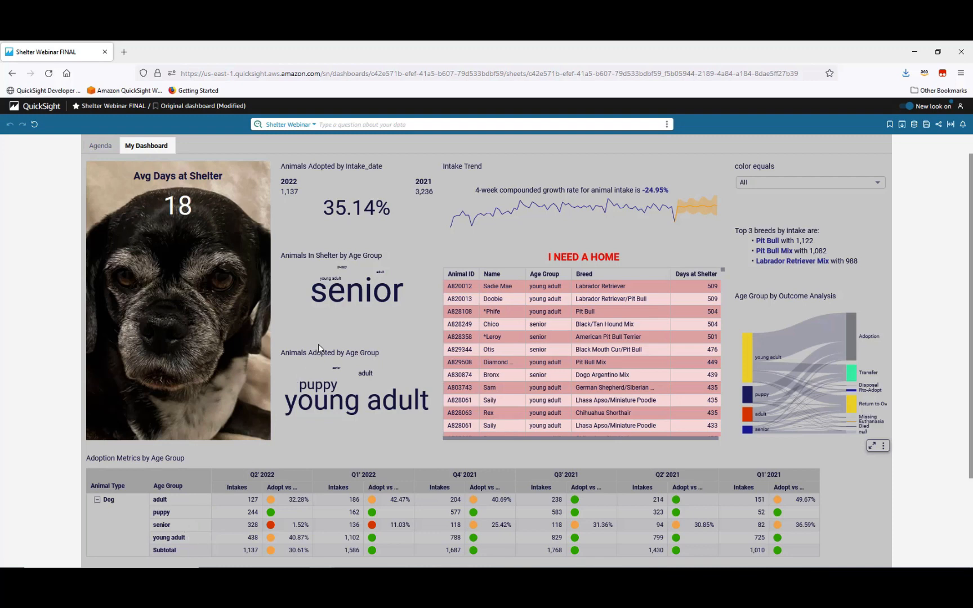
pyautogui.click(323, 298)
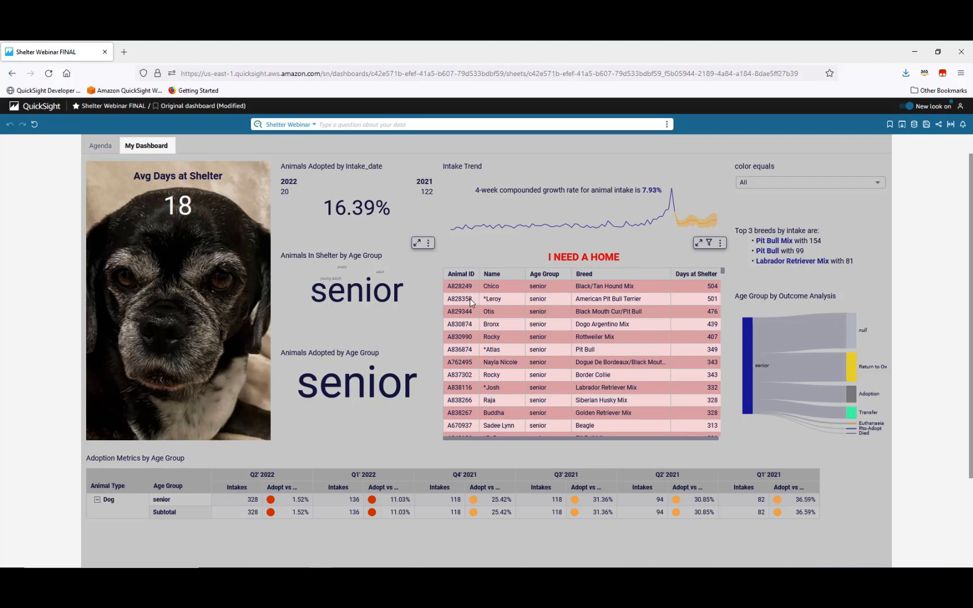
pyautogui.click(354, 290)
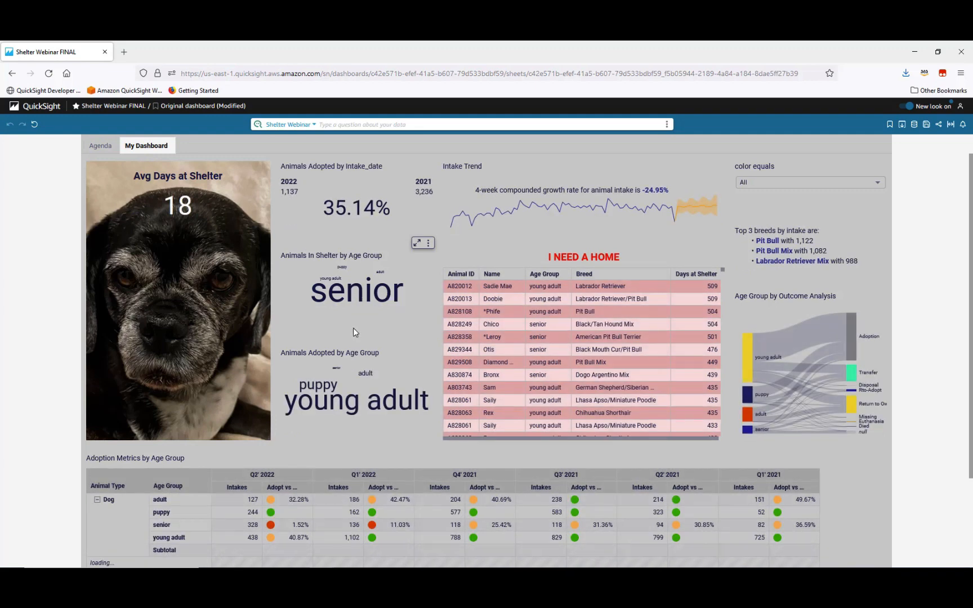
# - Start a new dataset from the Datasets list using an auto-discovered Redshift data source
pyautogui.click(44, 108)
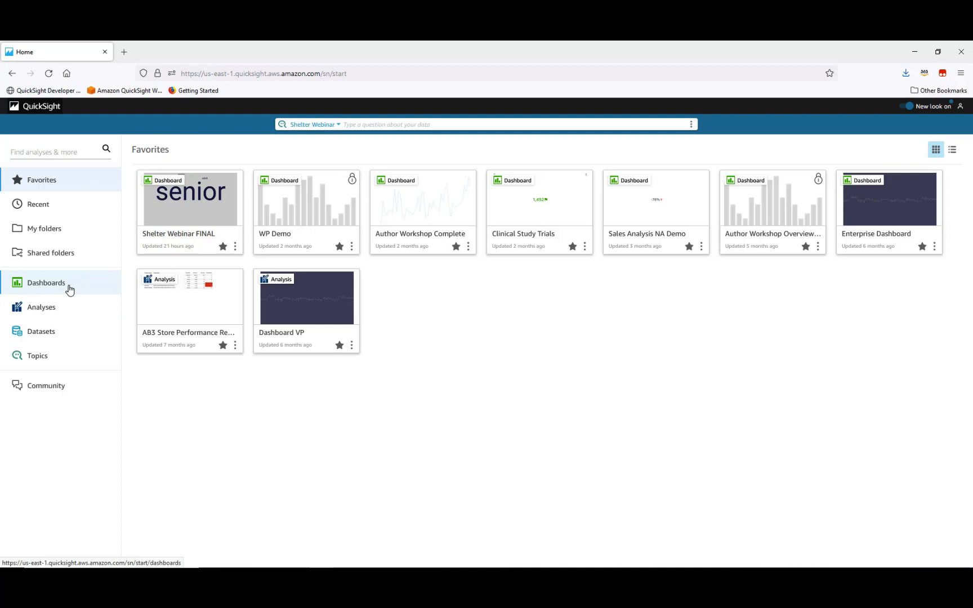
pyautogui.click(41, 331)
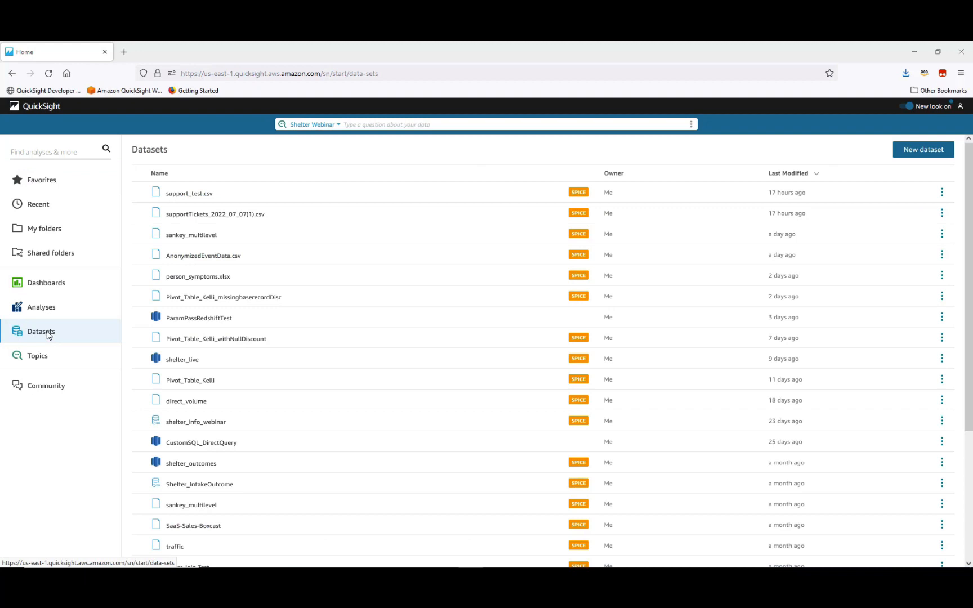
pyautogui.click(927, 151)
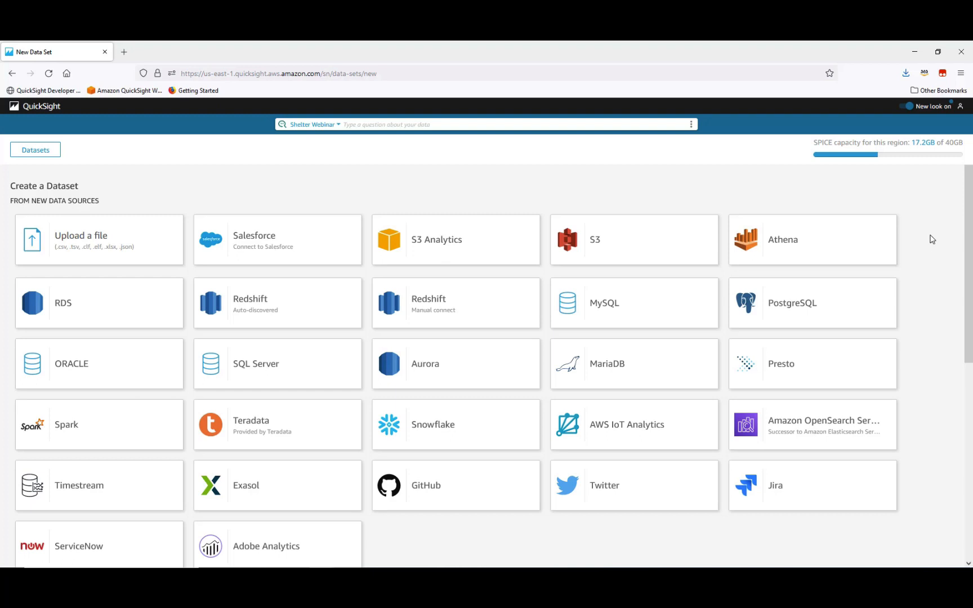
pyautogui.moveTo(969, 231); pyautogui.dragTo(970, 250)
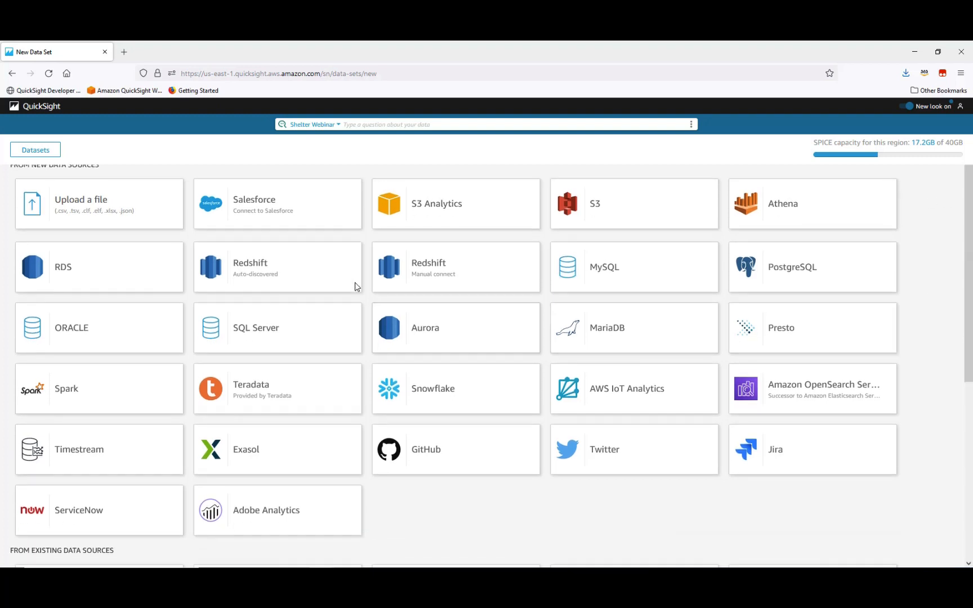
pyautogui.click(256, 275)
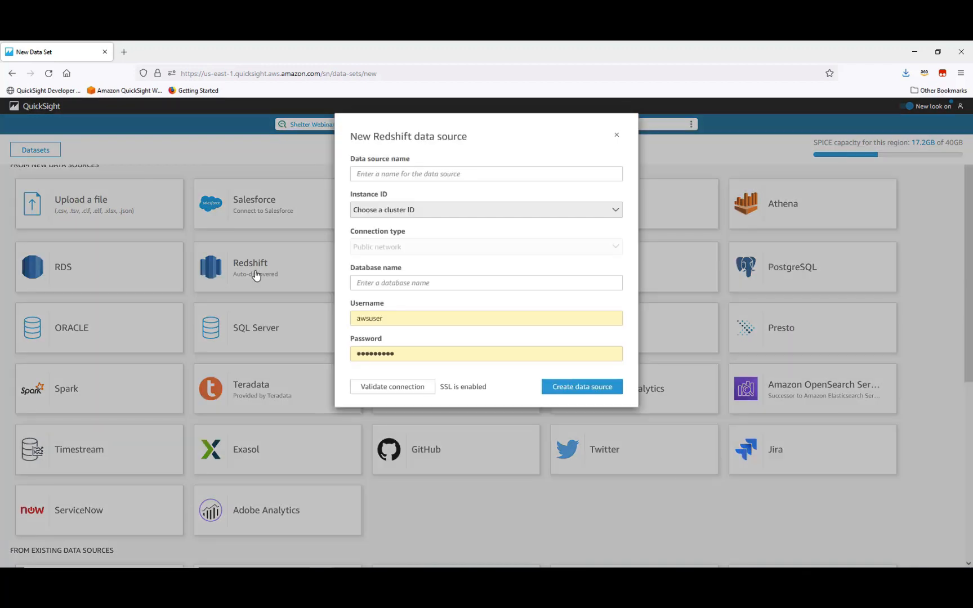
# - Create the Redshift data source webinarlive on cluster ab3-kb-retail, filling the username and password from the saved database login
pyautogui.click(457, 178)
pyautogui.write('webin')
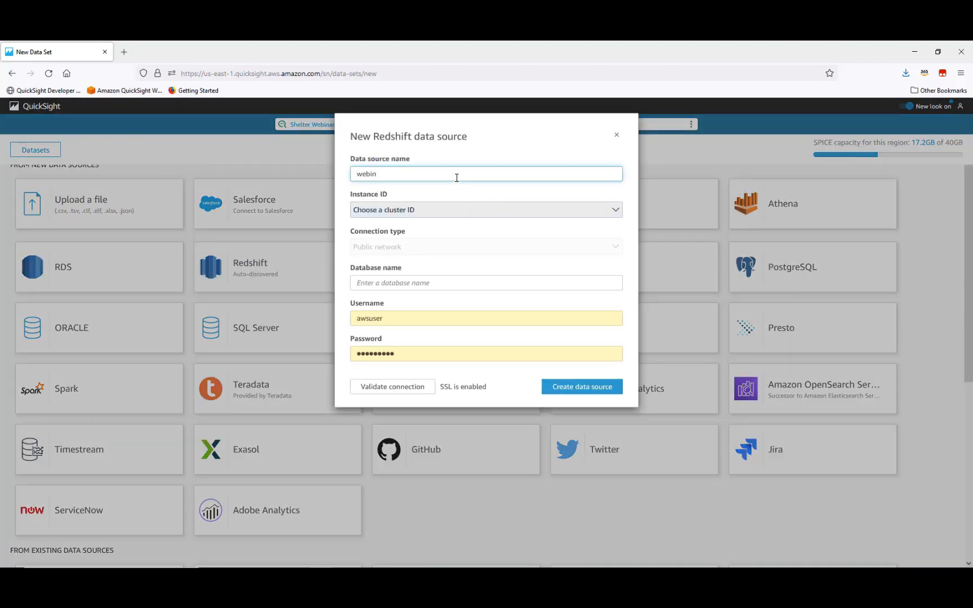
pyautogui.write('arlive')
pyautogui.click(614, 210)
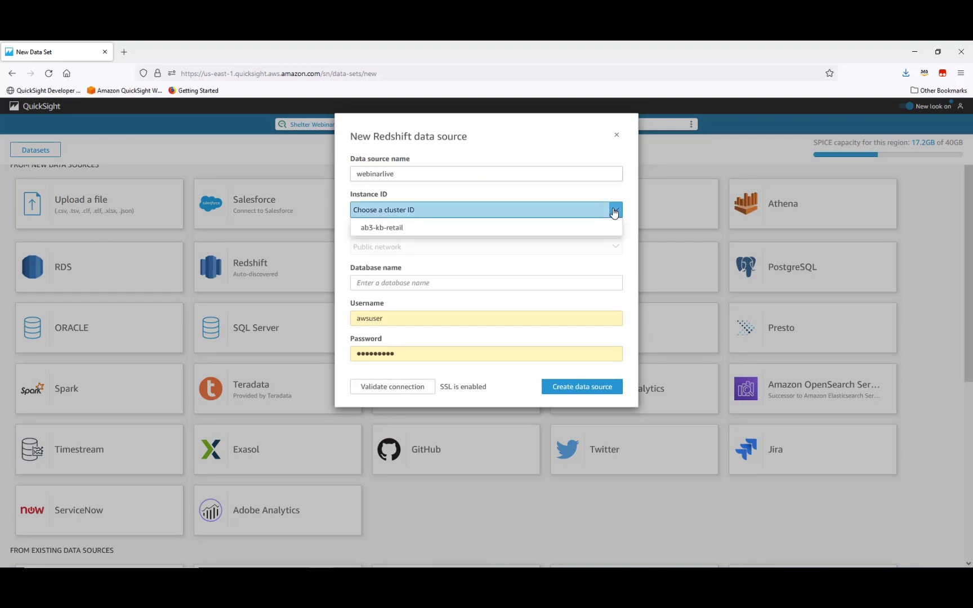
pyautogui.click(586, 228)
pyautogui.click(393, 319)
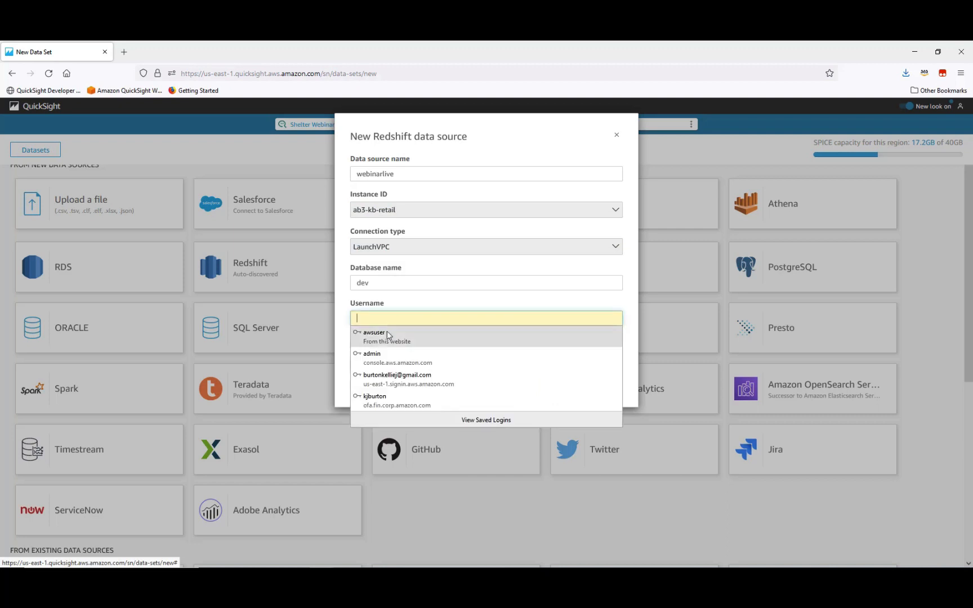
pyautogui.click(388, 335)
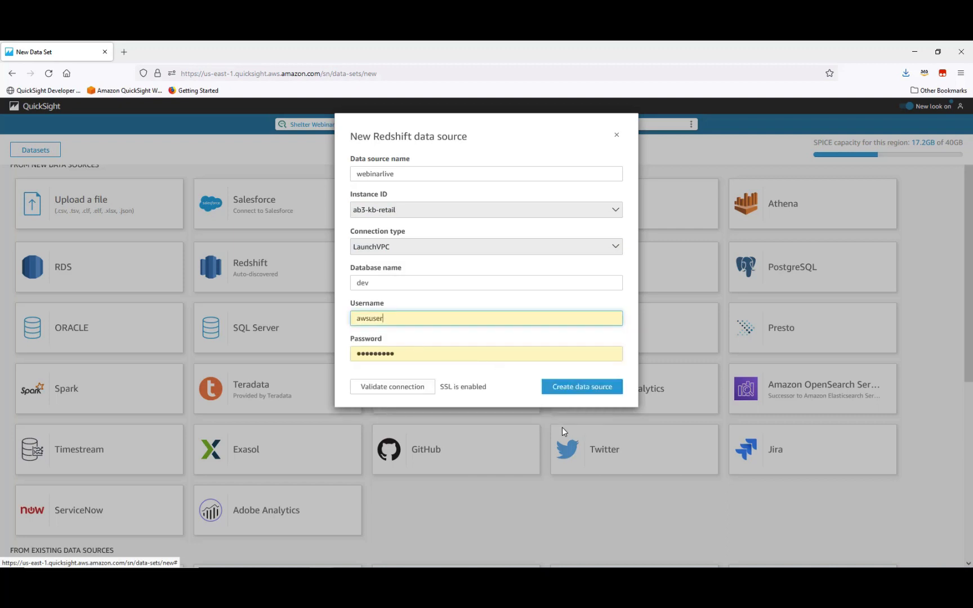
pyautogui.click(590, 389)
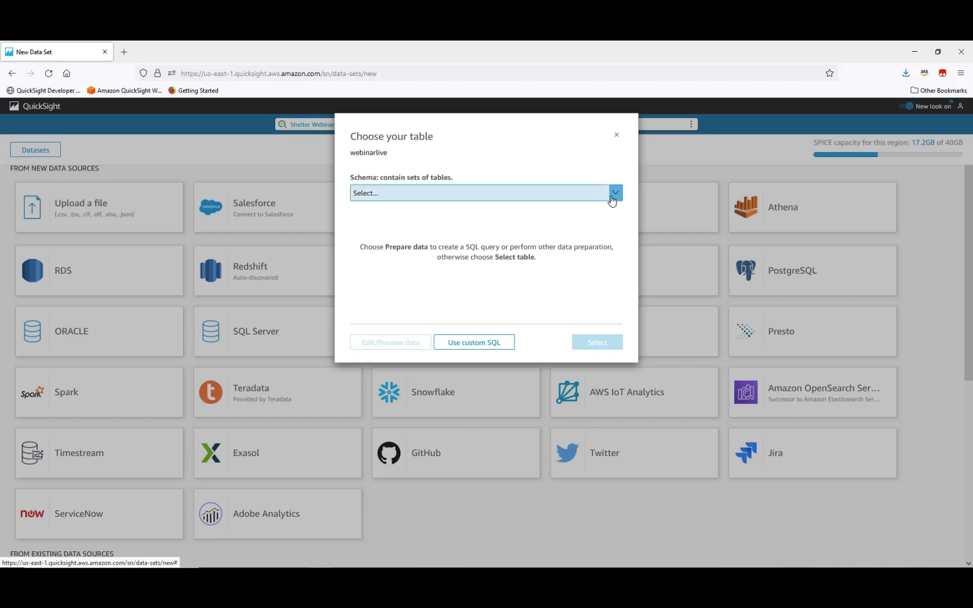
# - Choose the shelter_intakes table from the demo_shelter schema and open it for data preparation with SPICE import
pyautogui.click(614, 194)
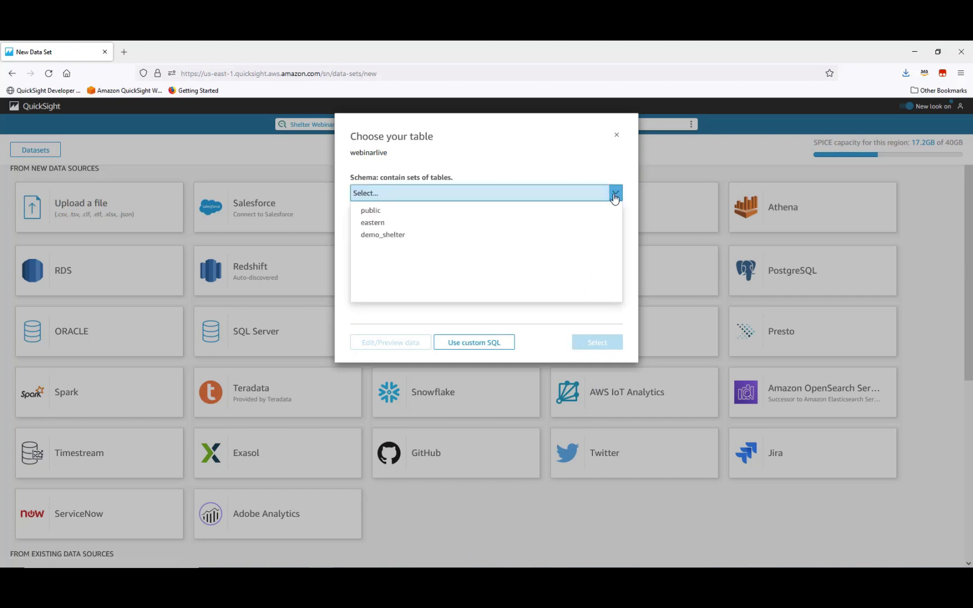
pyautogui.click(394, 236)
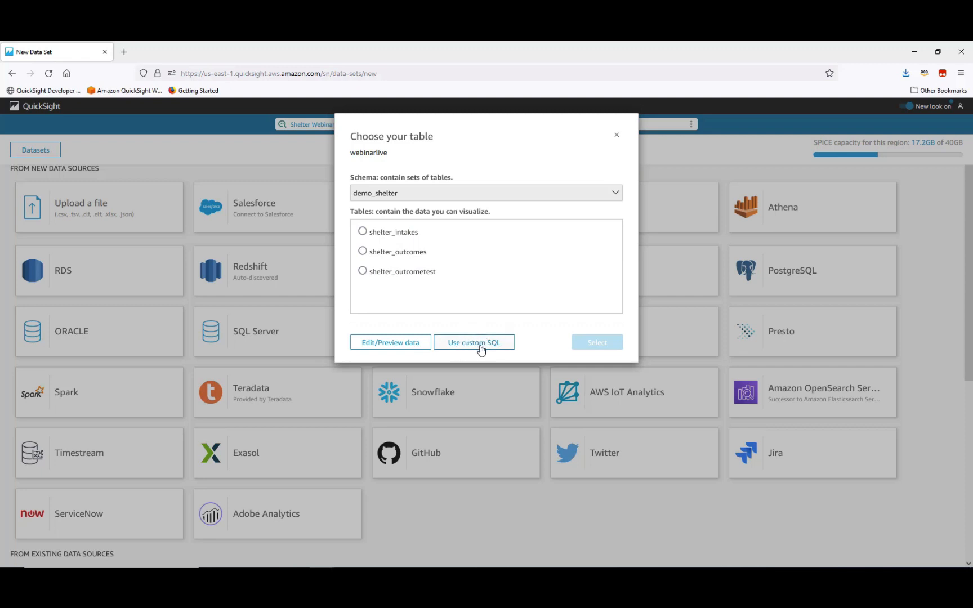
pyautogui.click(363, 233)
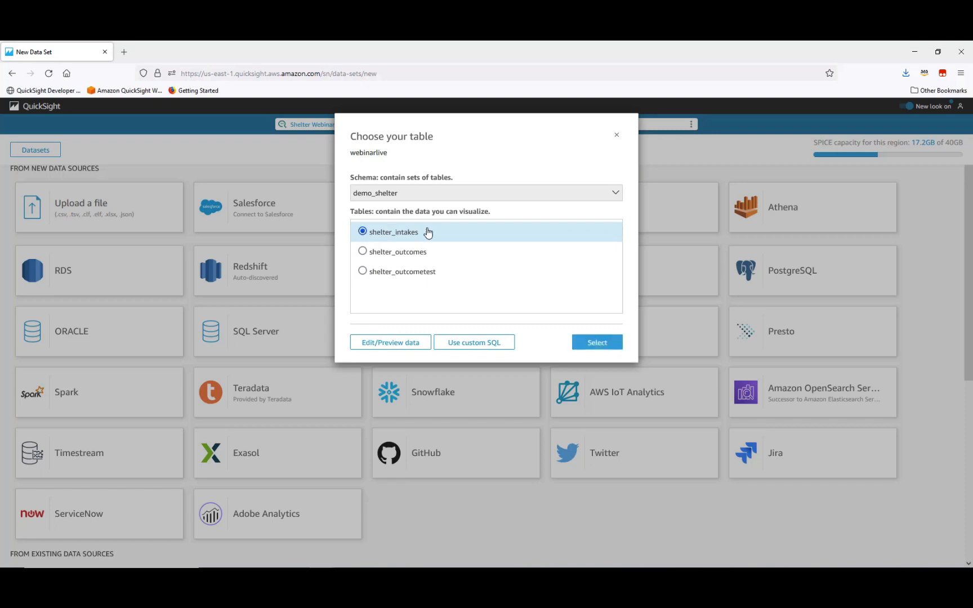
pyautogui.click(597, 343)
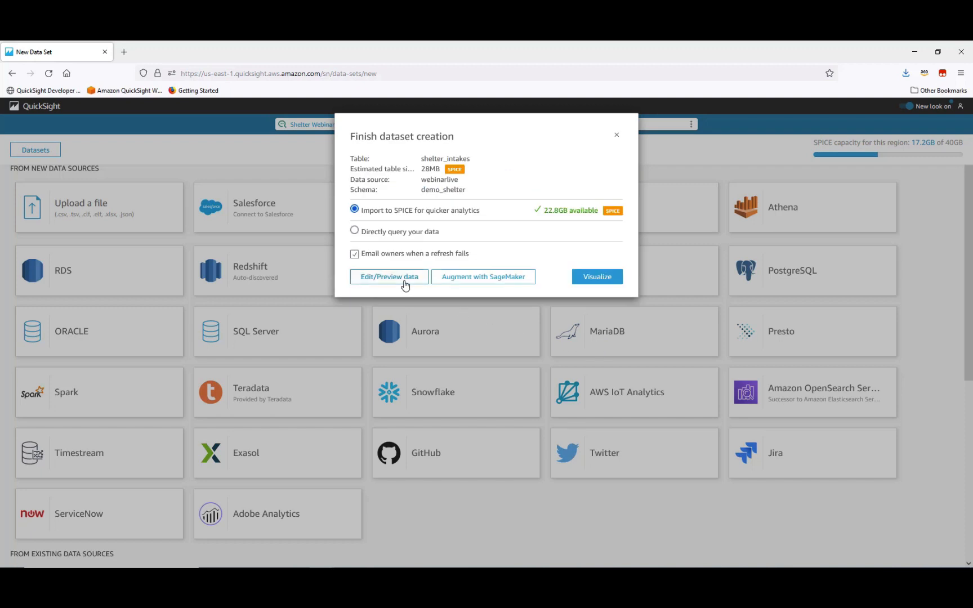
pyautogui.click(388, 280)
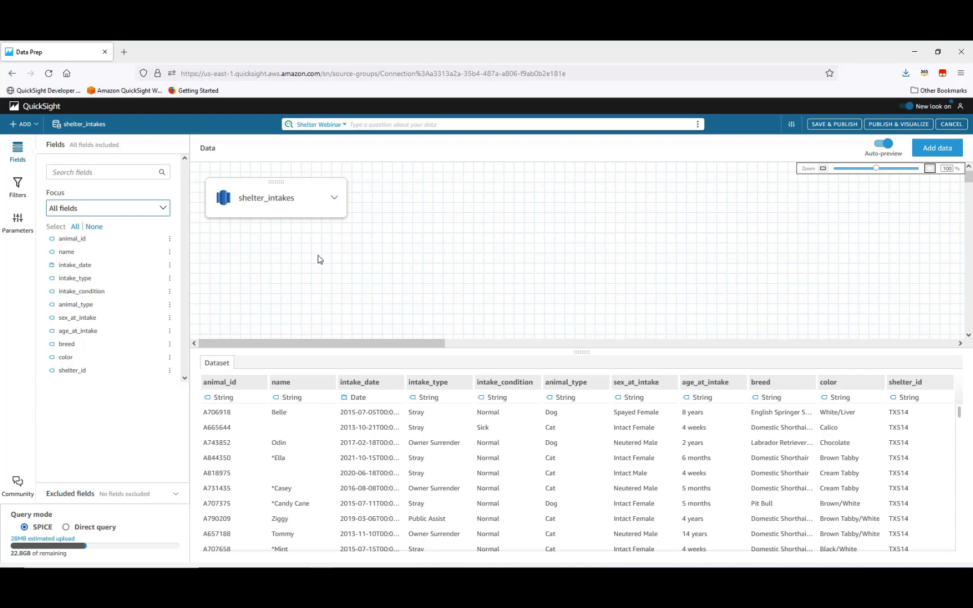
# - Add the shelter_outcomes table from the first-listed webinarlive Redshift data source to the dataset
pyautogui.click(937, 150)
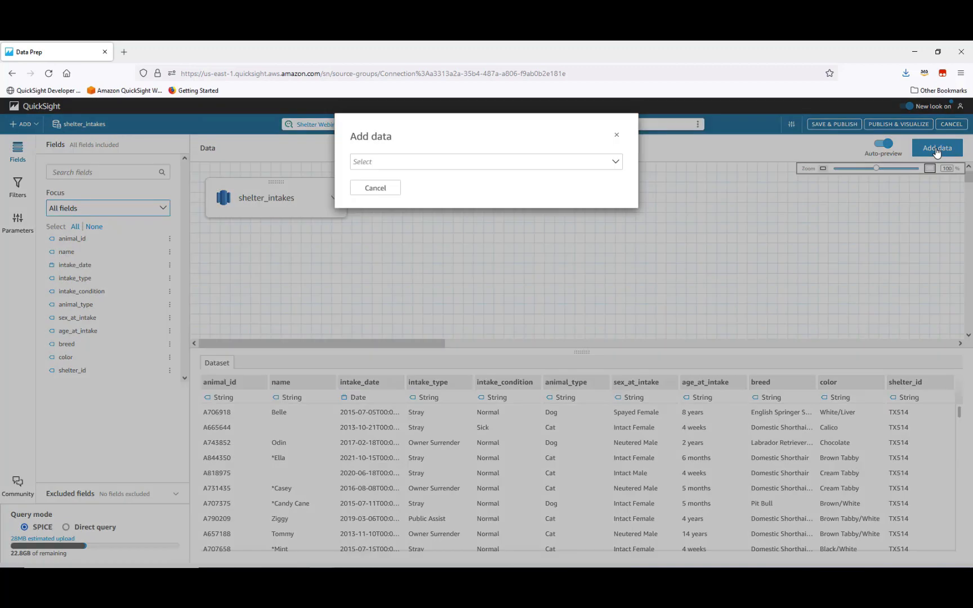
pyautogui.click(617, 165)
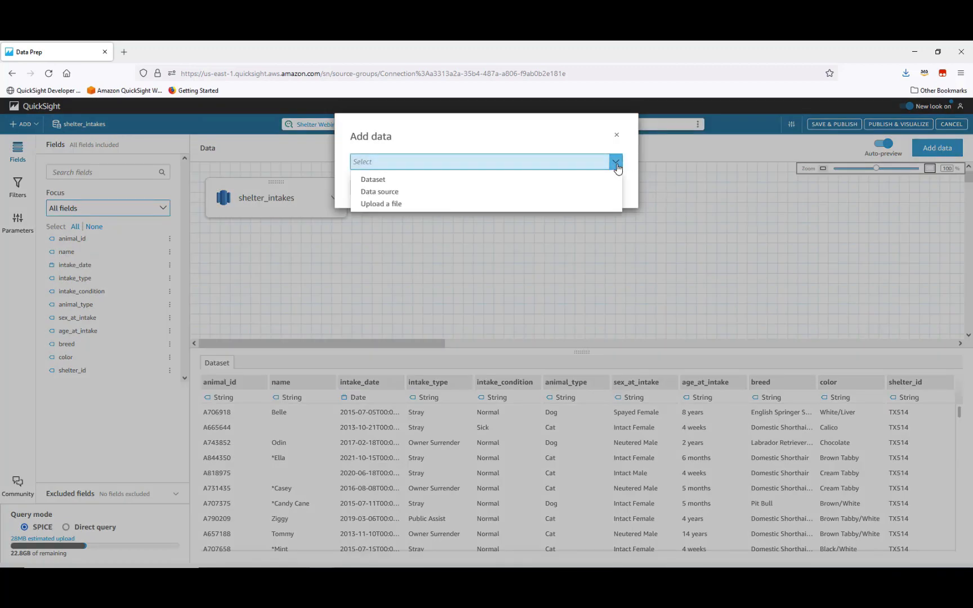
pyautogui.click(400, 194)
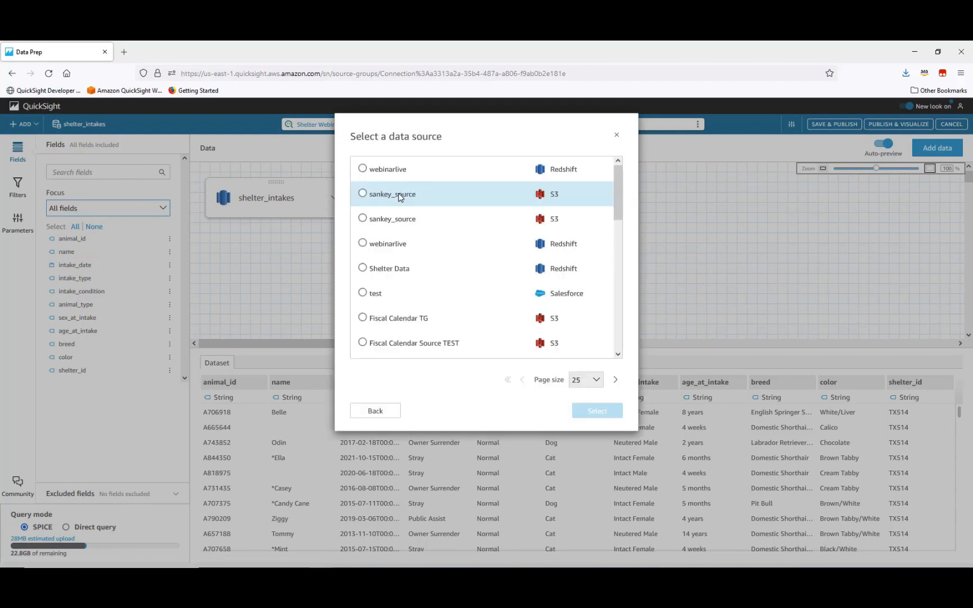
pyautogui.click(361, 171)
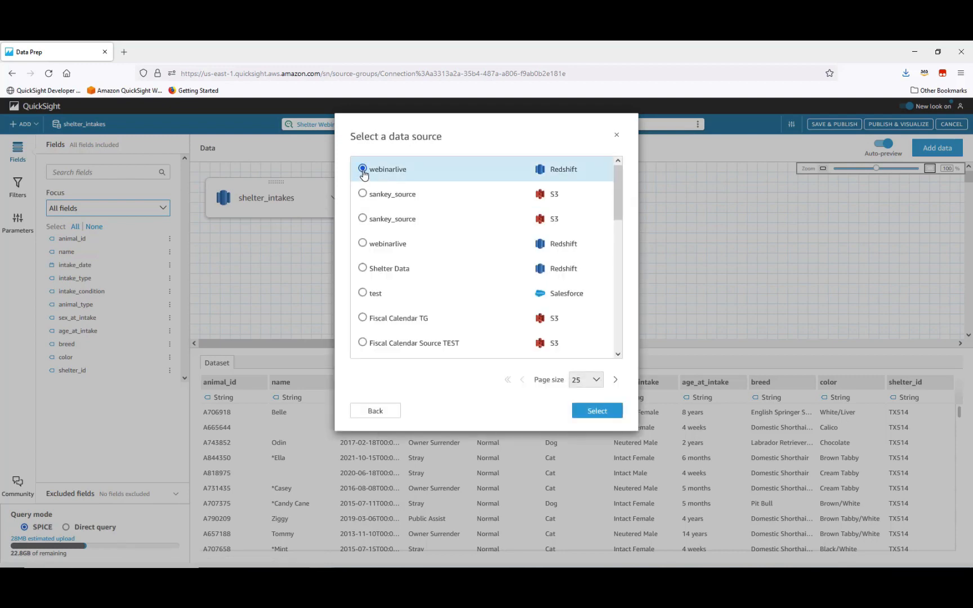
pyautogui.click(596, 411)
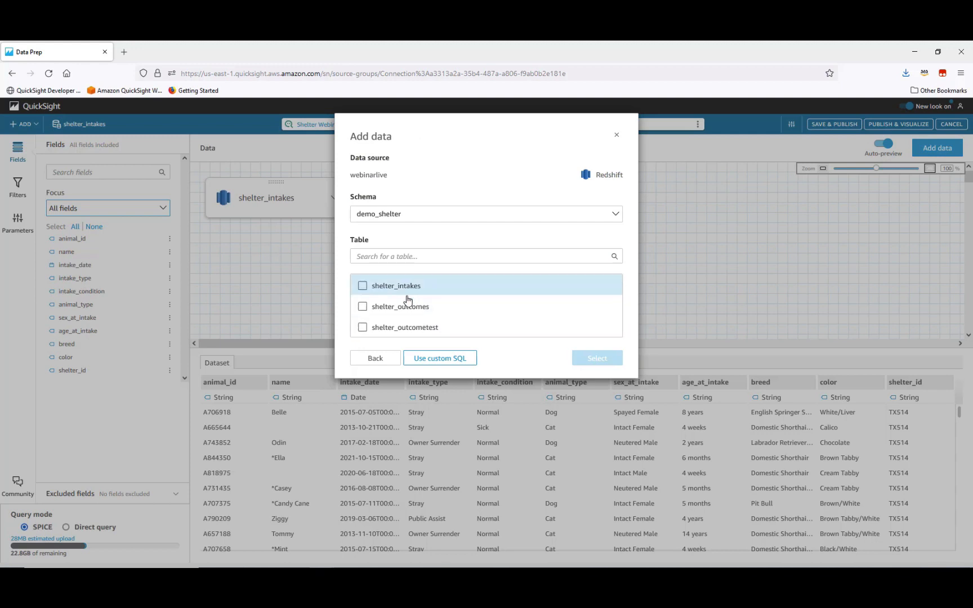
pyautogui.click(365, 308)
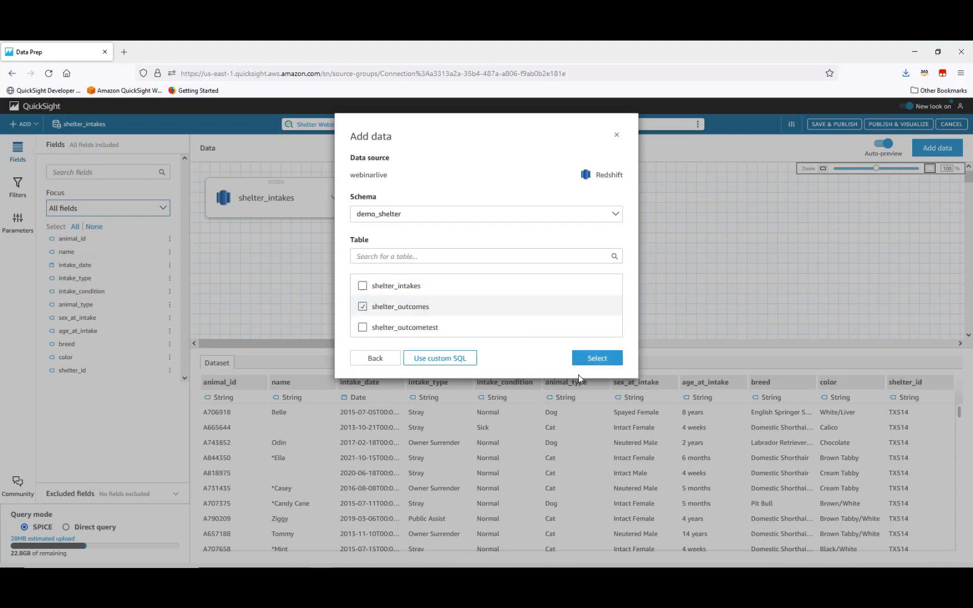
pyautogui.click(596, 359)
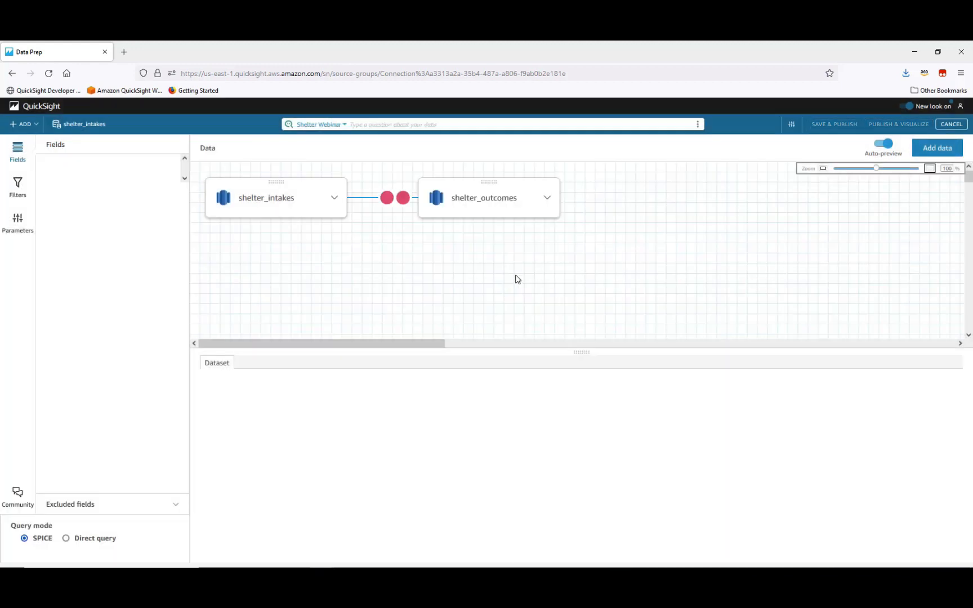
# - Configure and apply a left join between shelter_intakes and shelter_outcomes, matching animal_id to animal_id
pyautogui.click(392, 203)
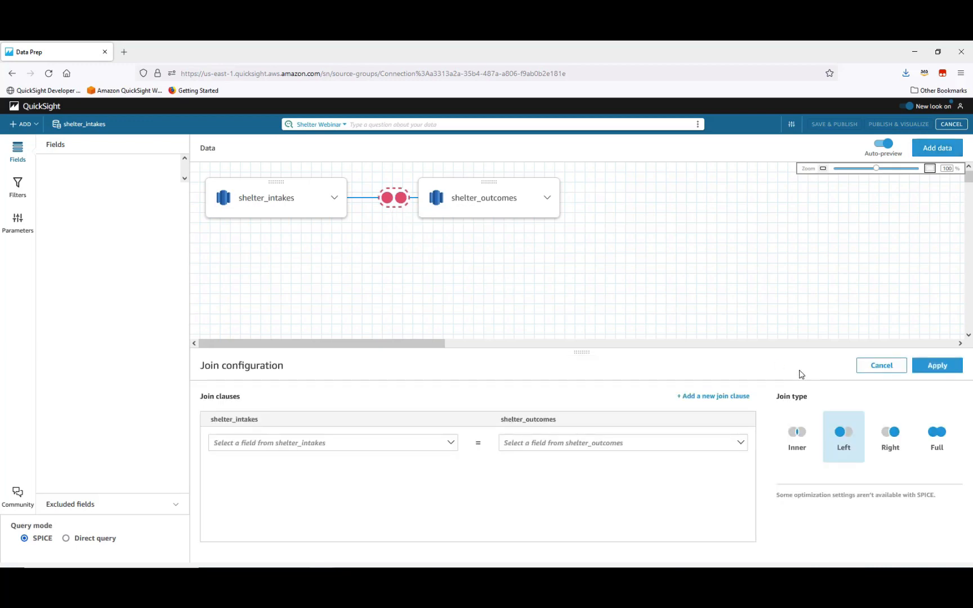
pyautogui.click(450, 442)
pyautogui.click(324, 354)
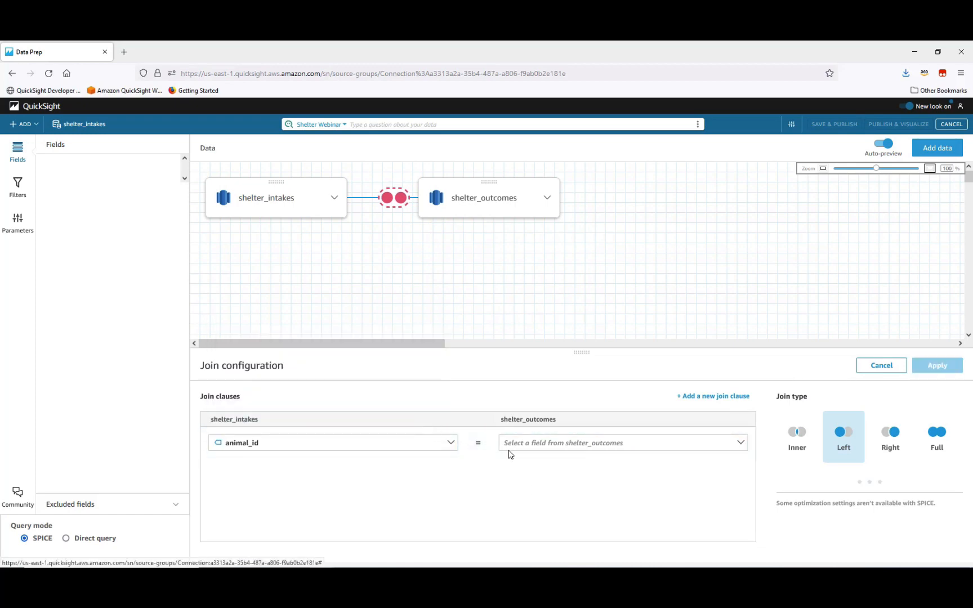
pyautogui.click(583, 449)
pyautogui.click(542, 355)
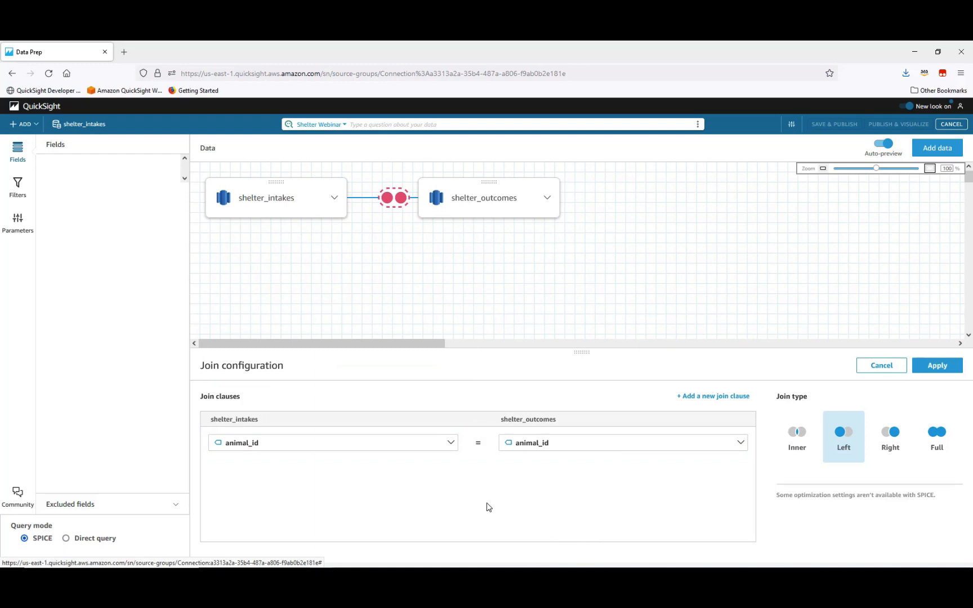
pyautogui.click(938, 366)
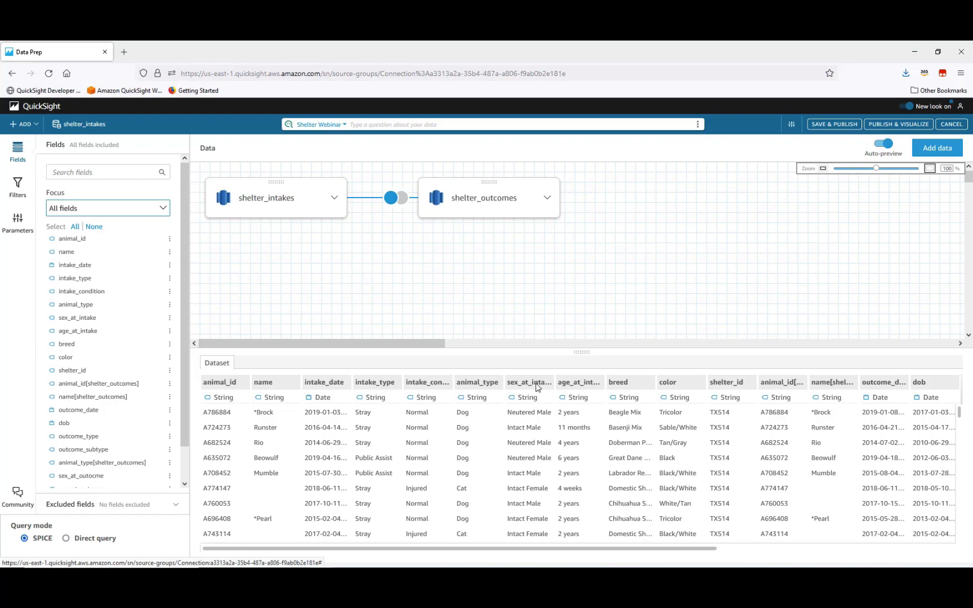
pyautogui.moveTo(603, 554); pyautogui.dragTo(563, 551)
pyautogui.click(170, 243)
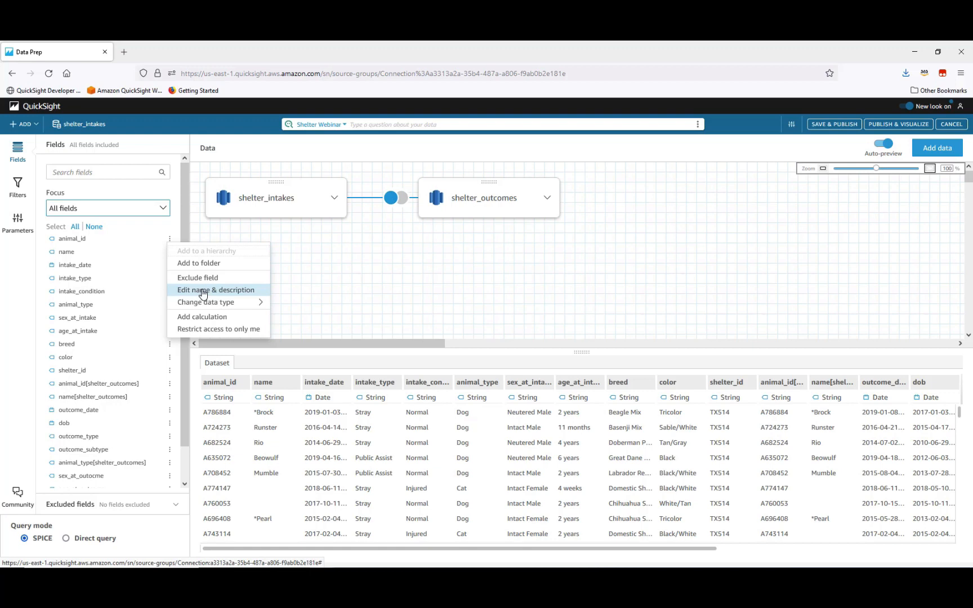
pyautogui.click(169, 240)
# - Exclude the duplicate shelter_outcomes fields animal_id, name, animal_type, breed and color from the dataset
pyautogui.scroll(-1, 182, 297)
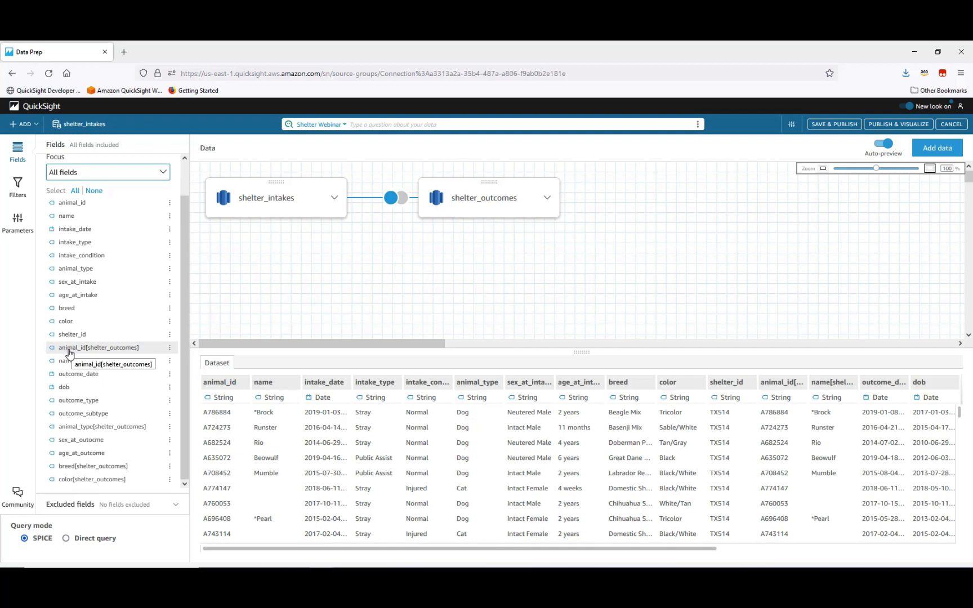
pyautogui.click(70, 353)
pyautogui.keyDown('ctrl'); pyautogui.click(70, 361); pyautogui.keyUp('ctrl')
pyautogui.keyDown('ctrl'); pyautogui.click(90, 427); pyautogui.keyUp('ctrl')
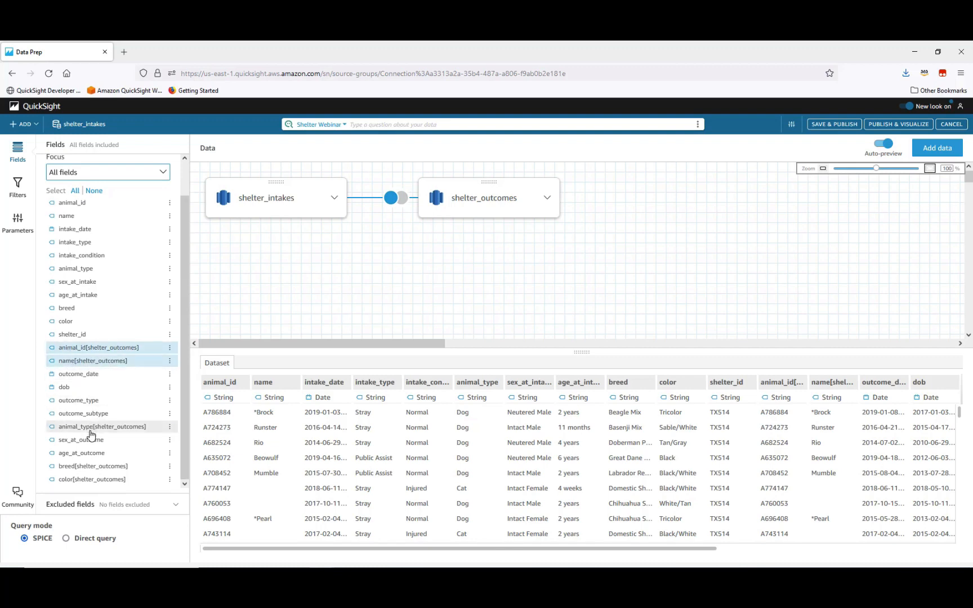
pyautogui.keyDown('ctrl'); pyautogui.click(93, 467); pyautogui.keyUp('ctrl')
pyautogui.keyDown('ctrl'); pyautogui.click(77, 480); pyautogui.keyUp('ctrl')
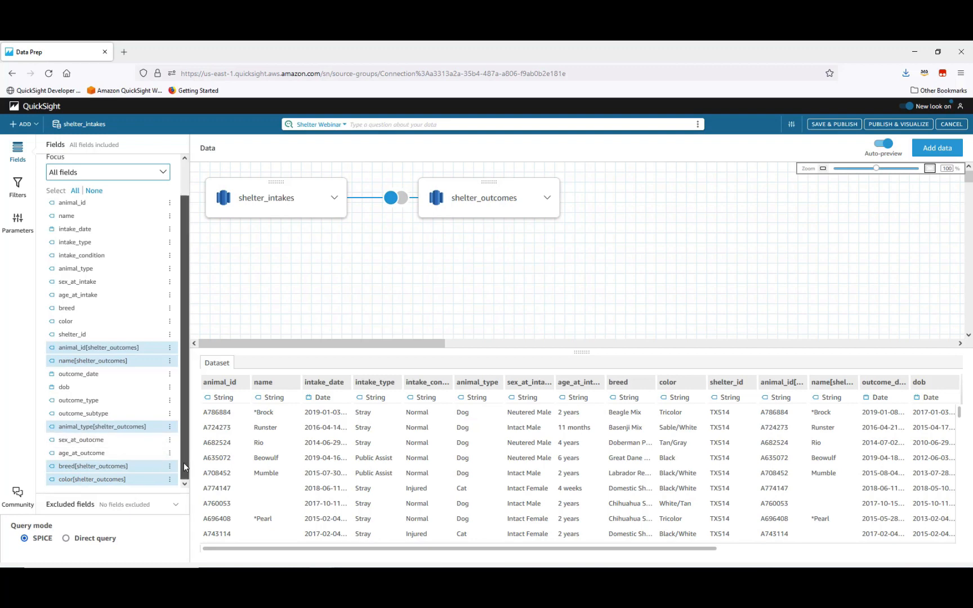
pyautogui.scroll(2, 186, 451)
pyautogui.scroll(-2, 189, 449)
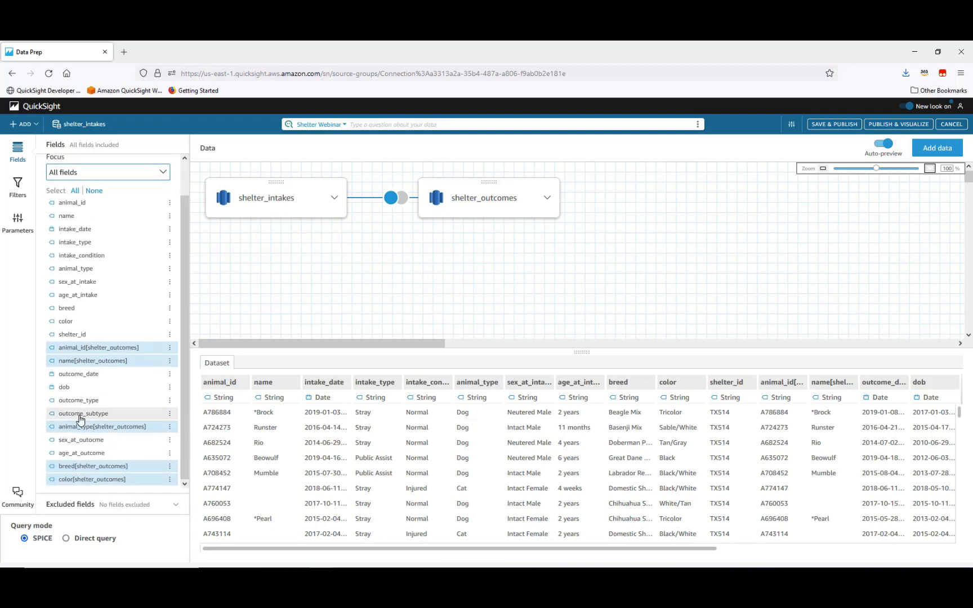
pyautogui.click(169, 428)
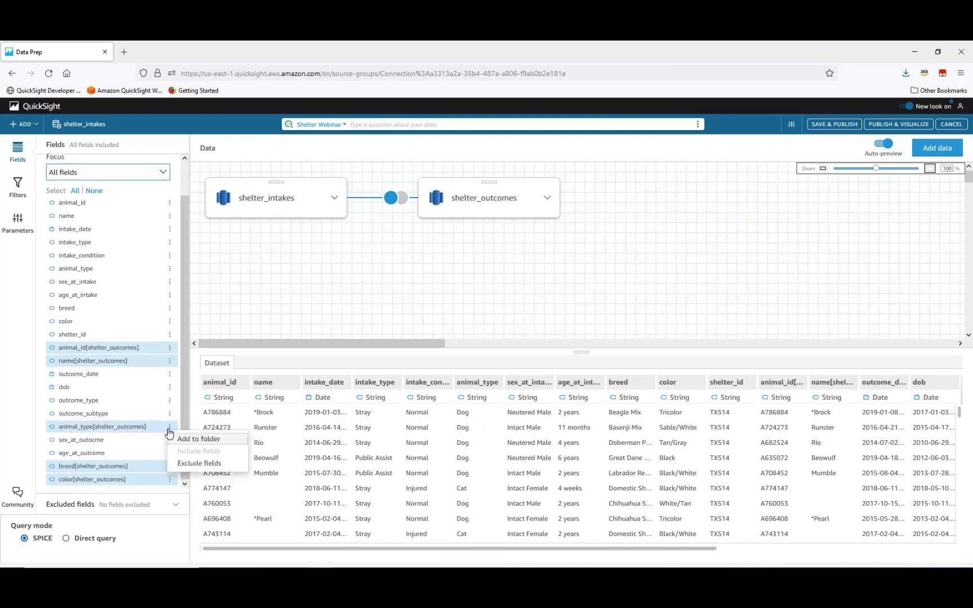
pyautogui.click(189, 463)
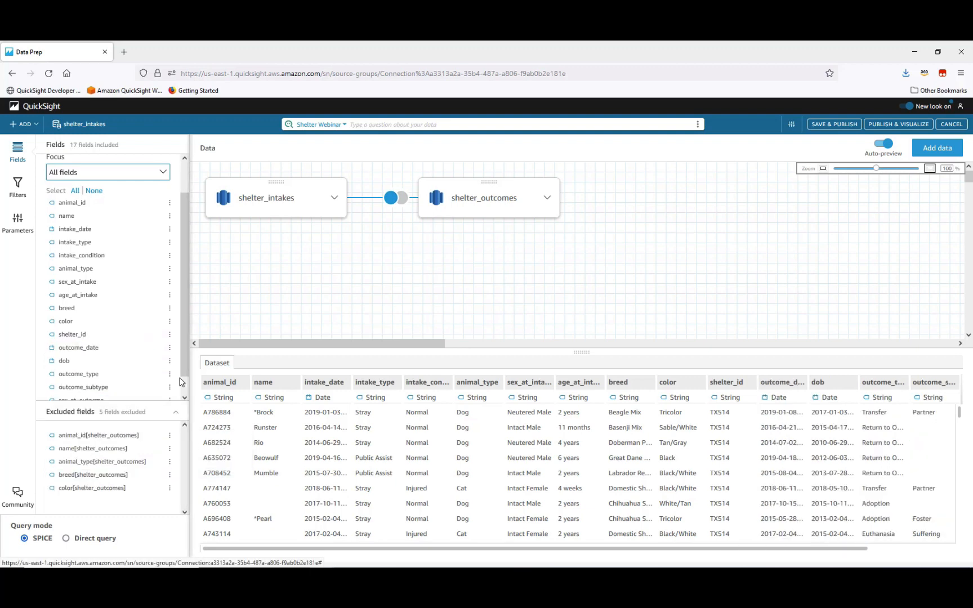
pyautogui.scroll(-1, 183, 395)
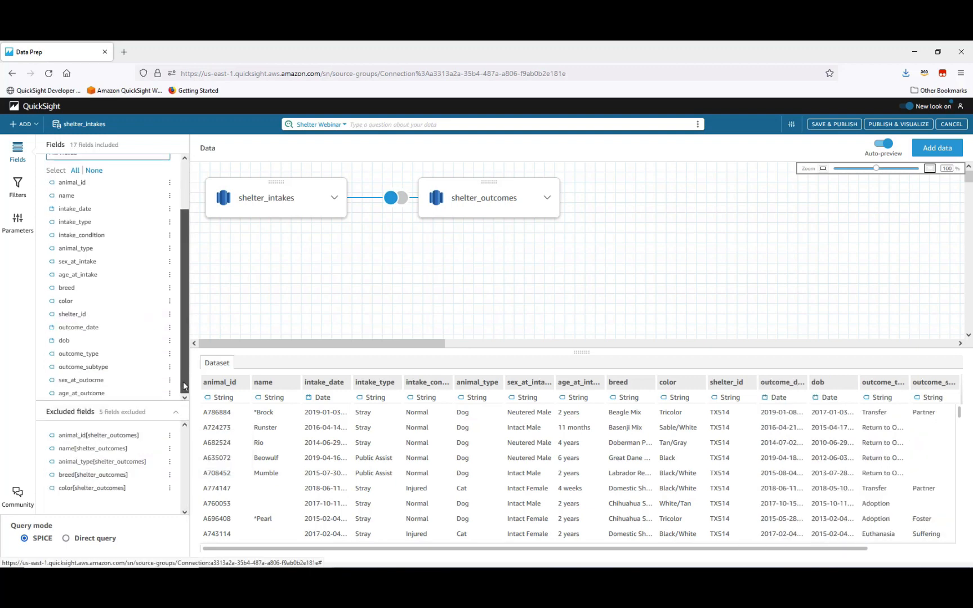
pyautogui.scroll(3, 184, 389)
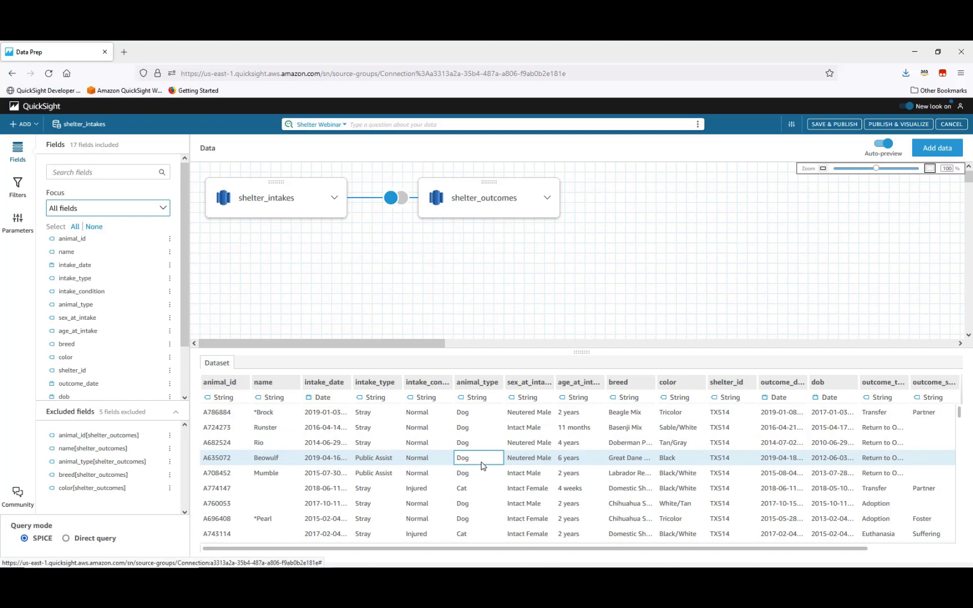
# - Filter the dataset on animal_type with a custom filter list that includes only Dog
pyautogui.click(17, 192)
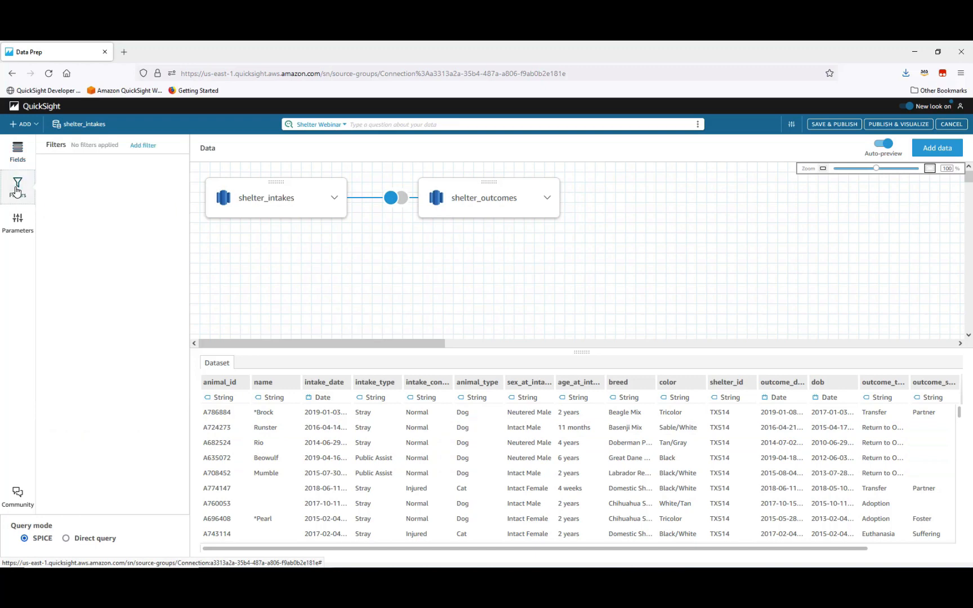
pyautogui.click(142, 146)
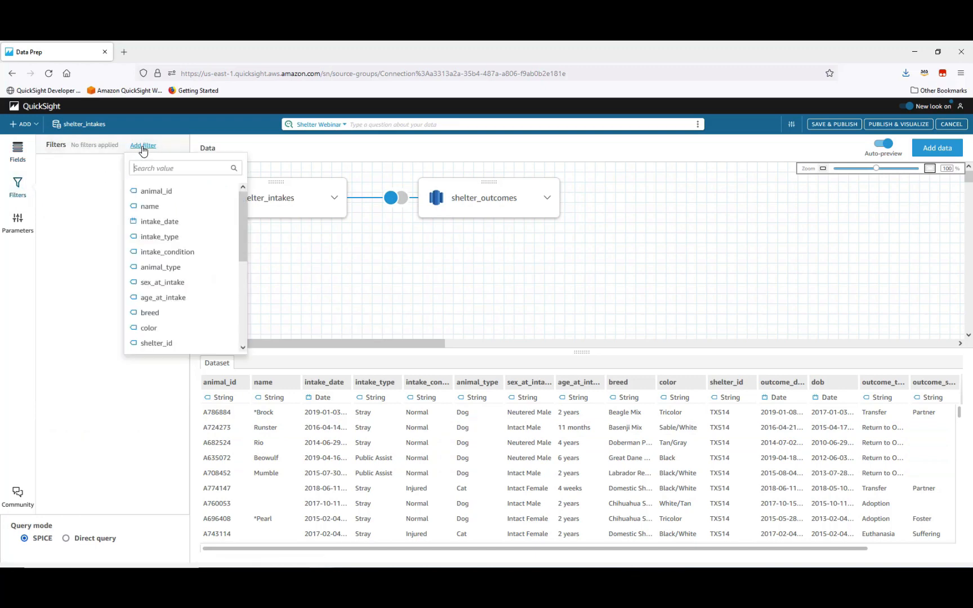
pyautogui.click(156, 269)
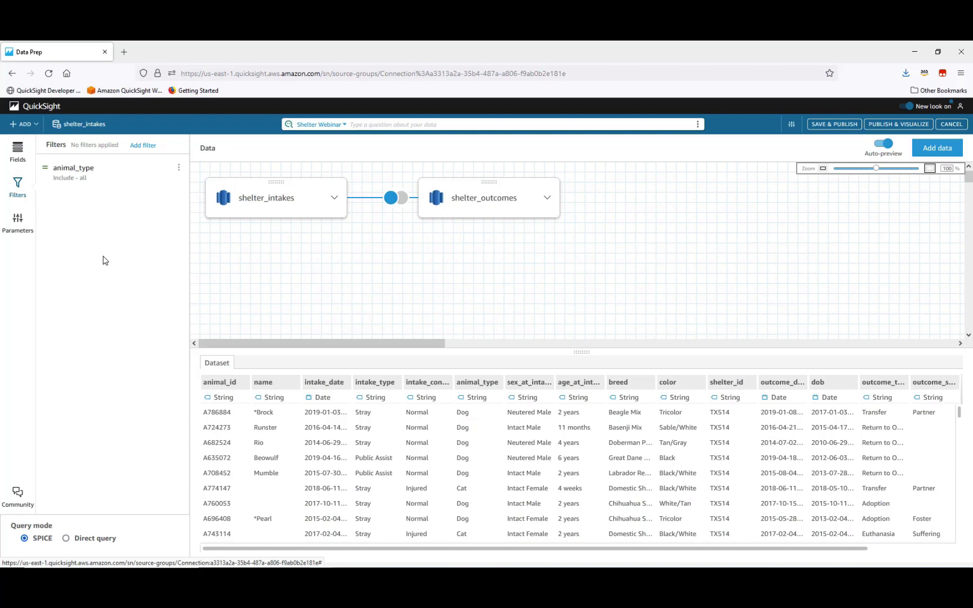
pyautogui.click(72, 171)
pyautogui.click(66, 260)
pyautogui.write('Dog')
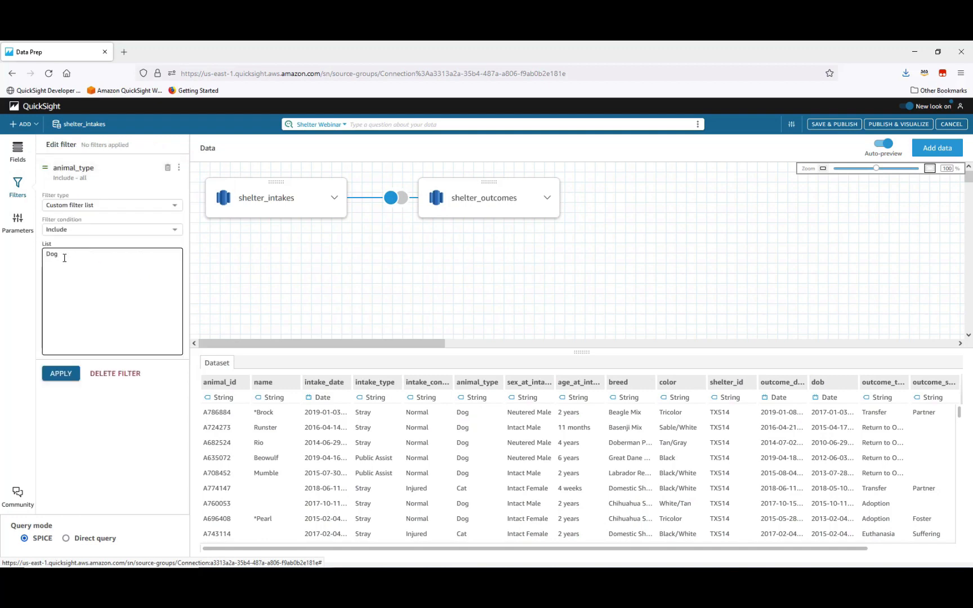
pyautogui.click(50, 377)
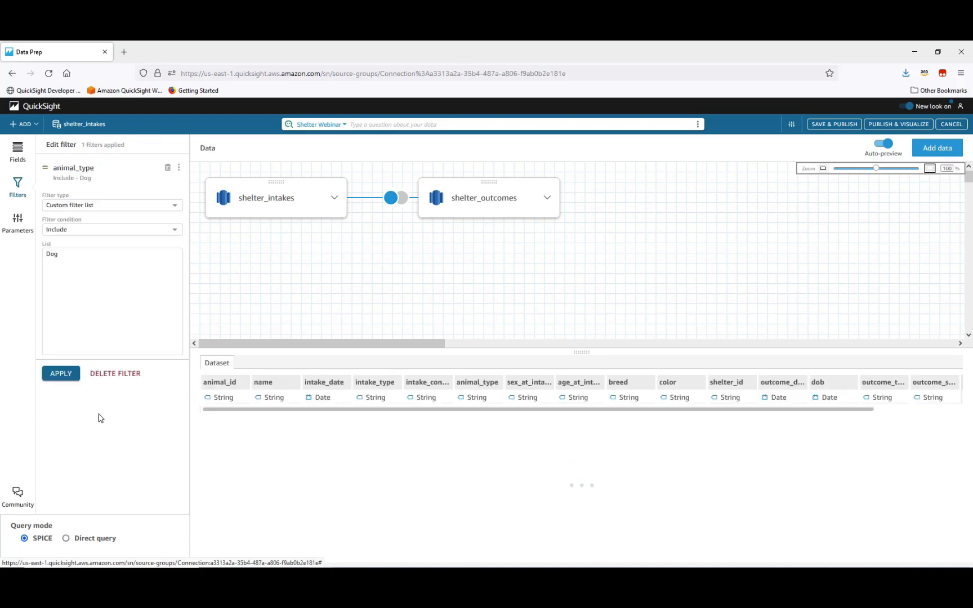
pyautogui.click(20, 152)
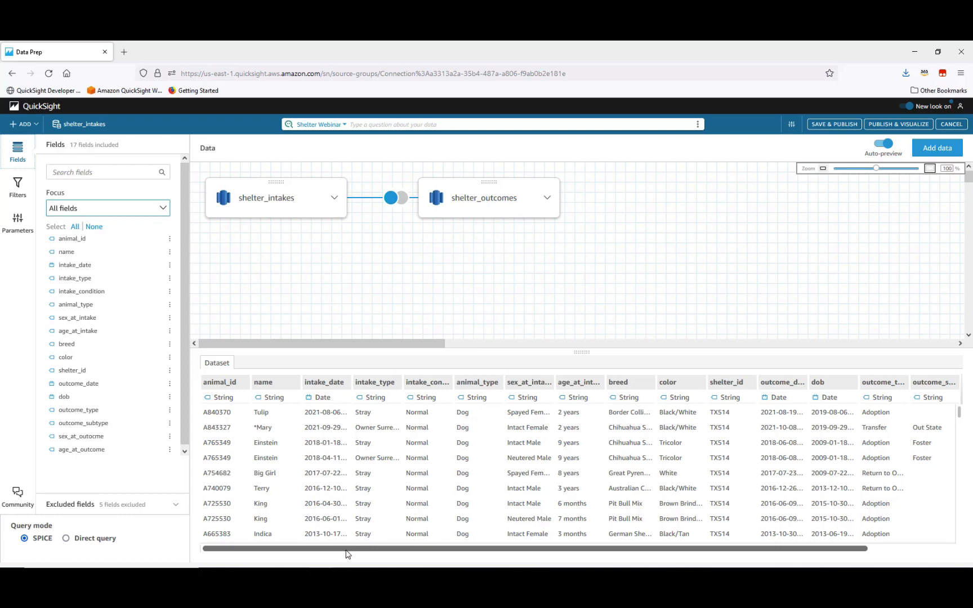
# - Start a calculated field named Age Group and look up the syntax of the avgOver function
pyautogui.moveTo(347, 552); pyautogui.dragTo(482, 550)
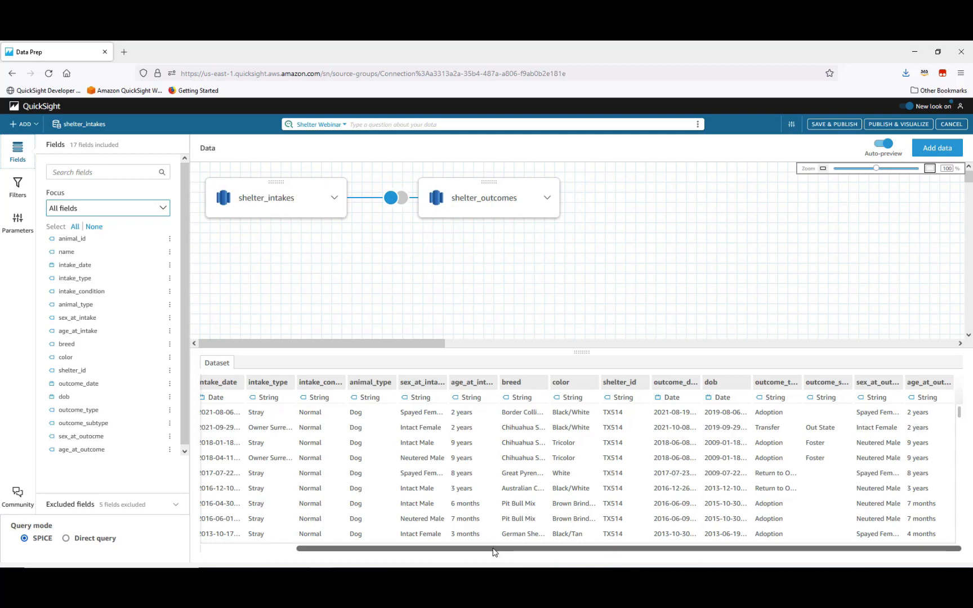
pyautogui.moveTo(493, 552); pyautogui.dragTo(385, 541)
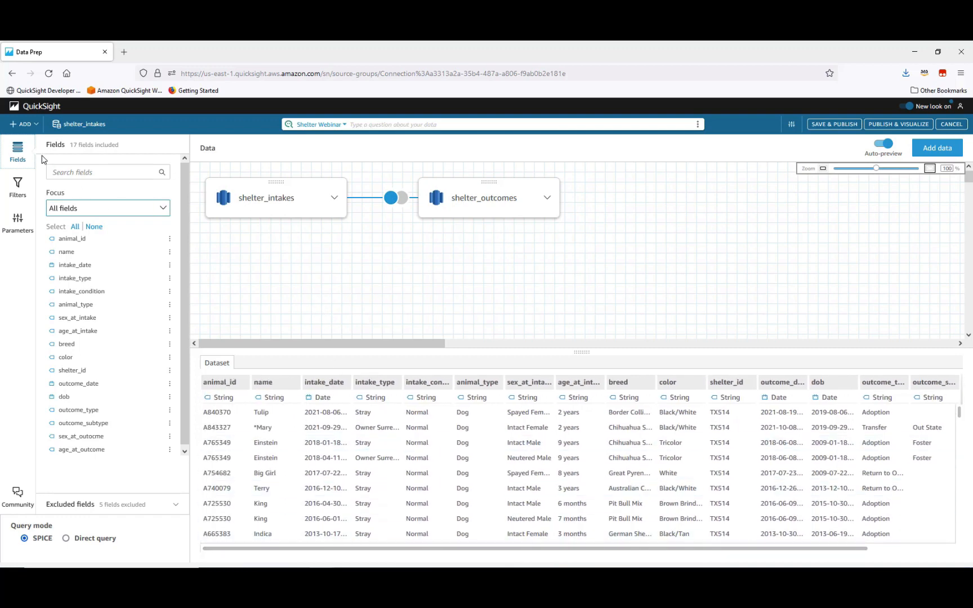
pyautogui.click(21, 125)
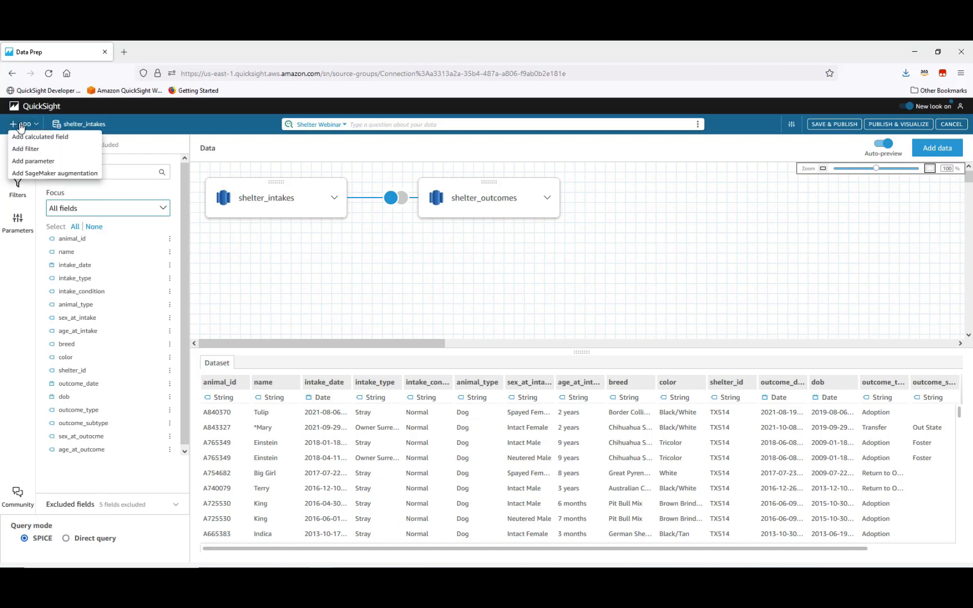
pyautogui.click(58, 143)
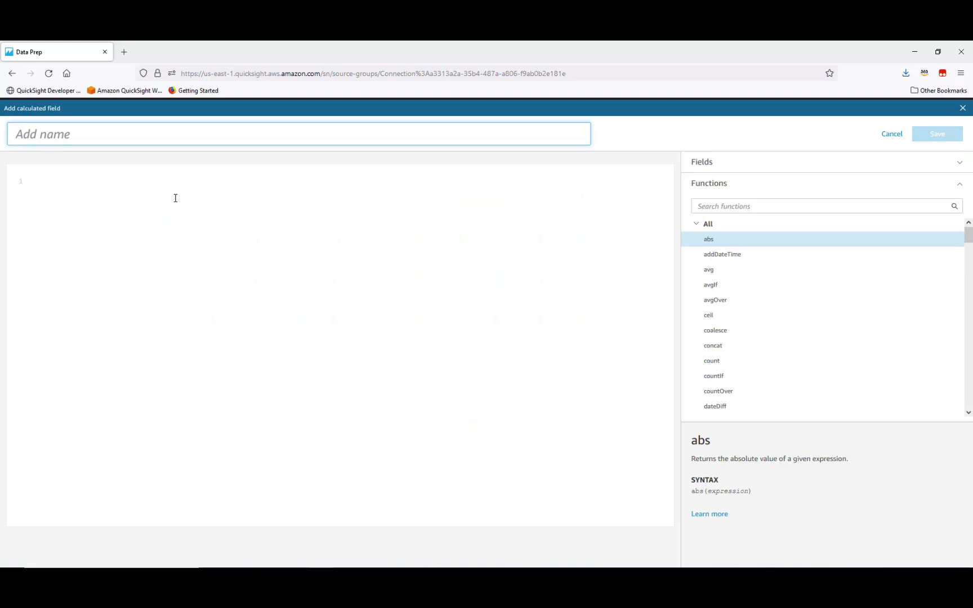
pyautogui.write('Age Group')
pyautogui.click(960, 168)
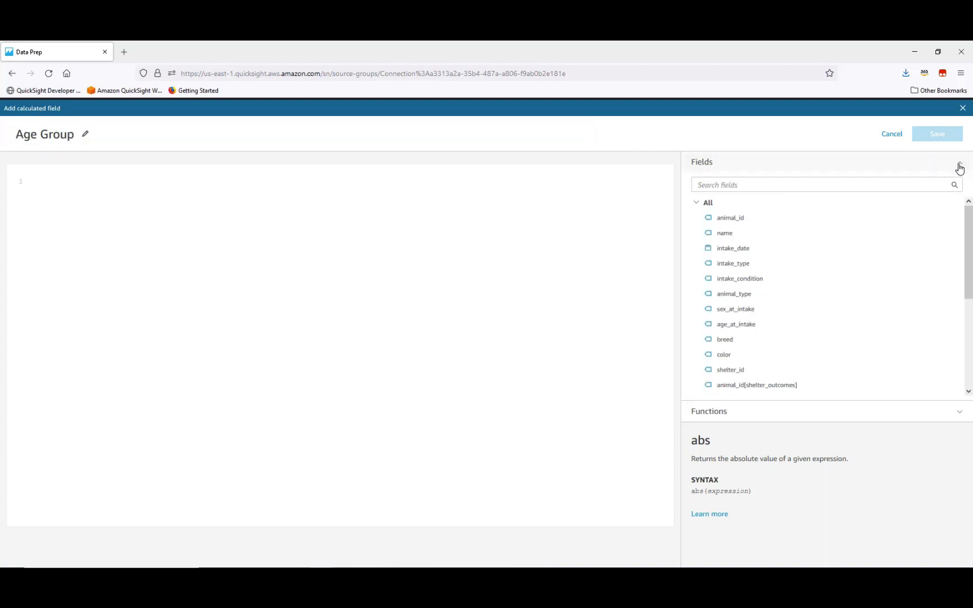
pyautogui.click(961, 167)
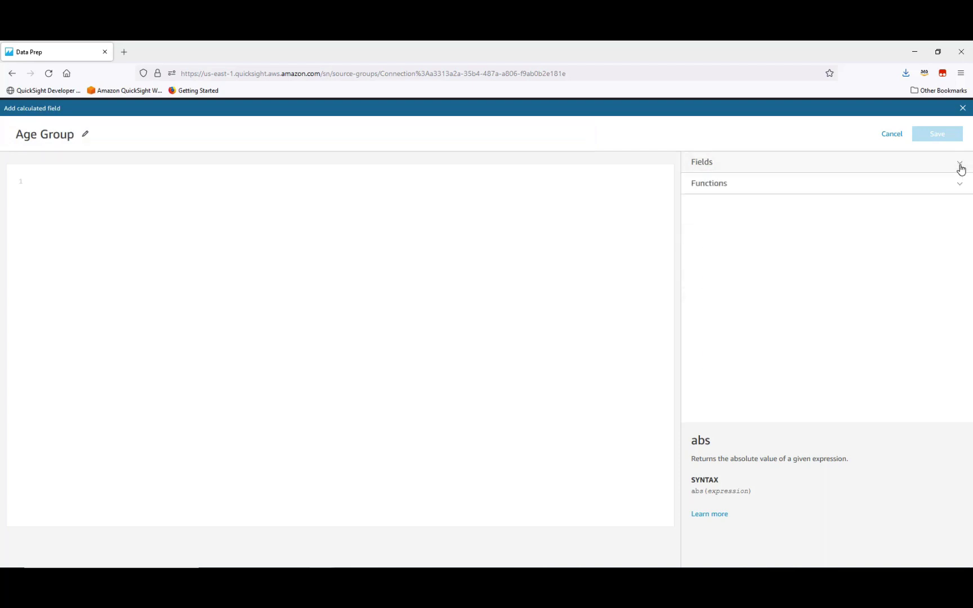
pyautogui.click(958, 188)
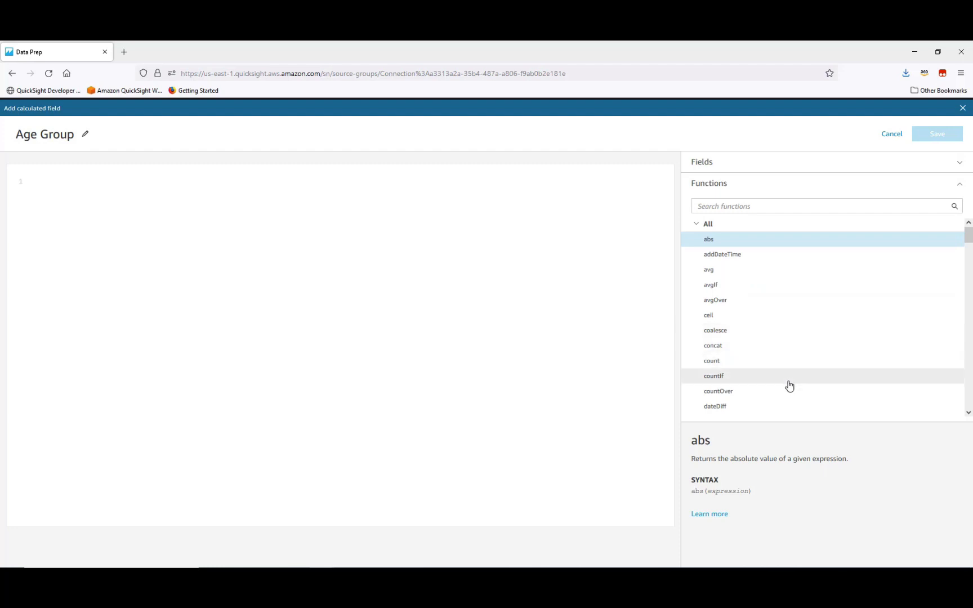
pyautogui.click(714, 302)
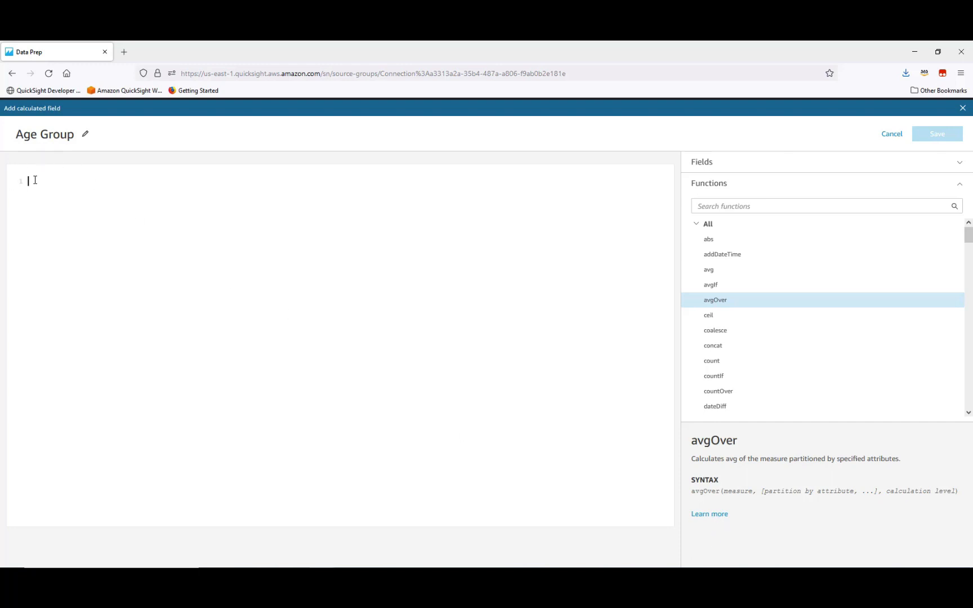
# - Define Age Group from the years between dob and intake_date: under 1 'puppy', under 4 'young adult', under 9 'adult', otherwise 'senior', and save it
pyautogui.write('ifelse(dateDiff({dob},{intake_date},"YYYY") <1,\'puppy\', \t\tdateDiff({dob},{intake_date},"YYYY") <4 ,\'young adult\', \tdateDiff({dob},{intake_date},"YYYY") <9 ,\'adult\', \'senior\')')
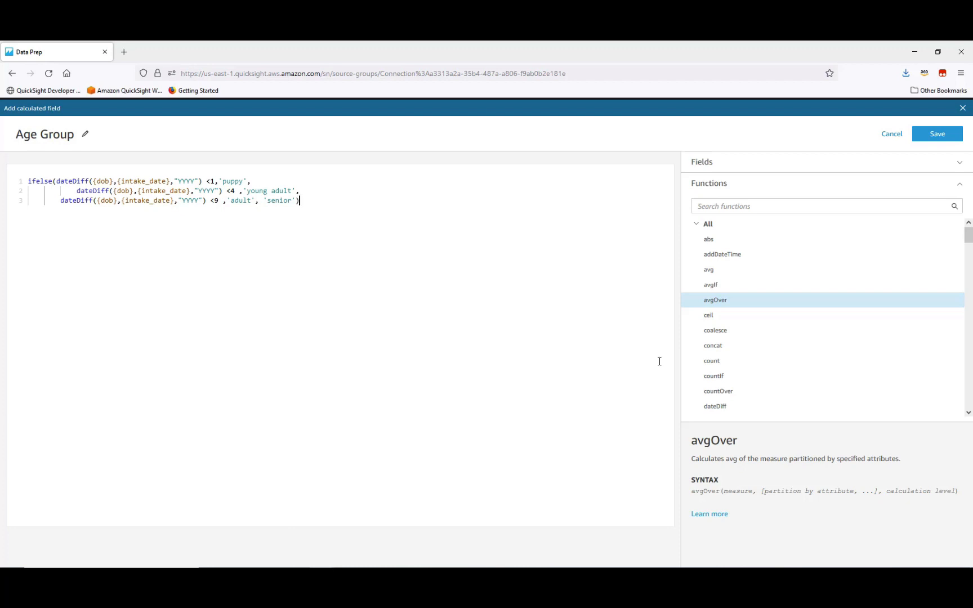
pyautogui.click(945, 139)
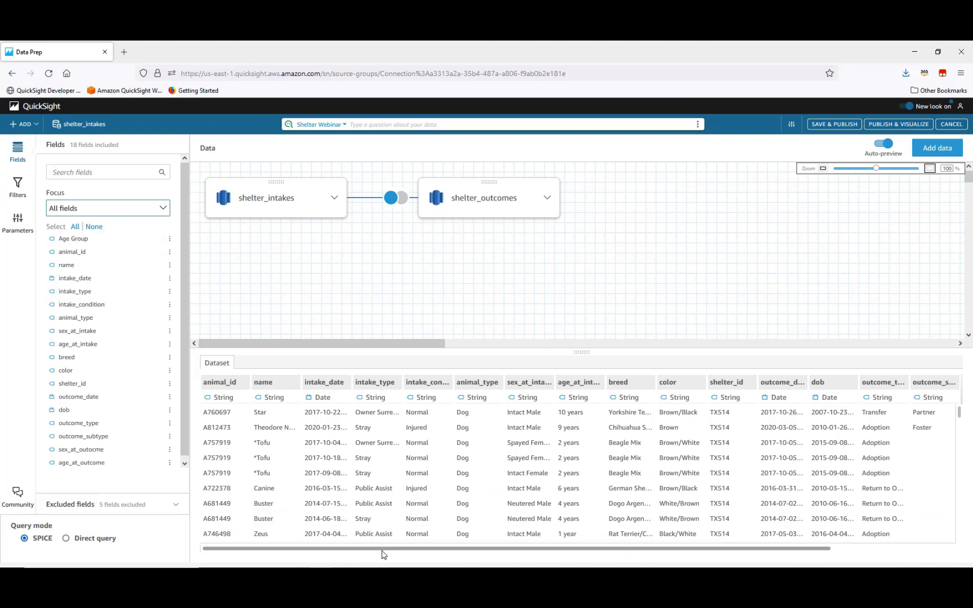
pyautogui.moveTo(387, 551); pyautogui.dragTo(526, 556)
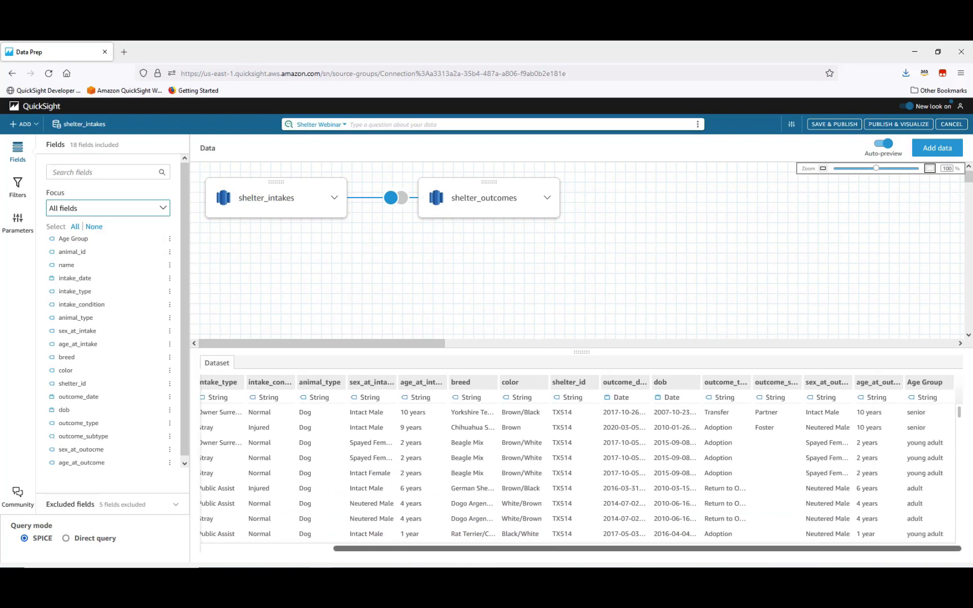
pyautogui.click(909, 475)
pyautogui.click(909, 519)
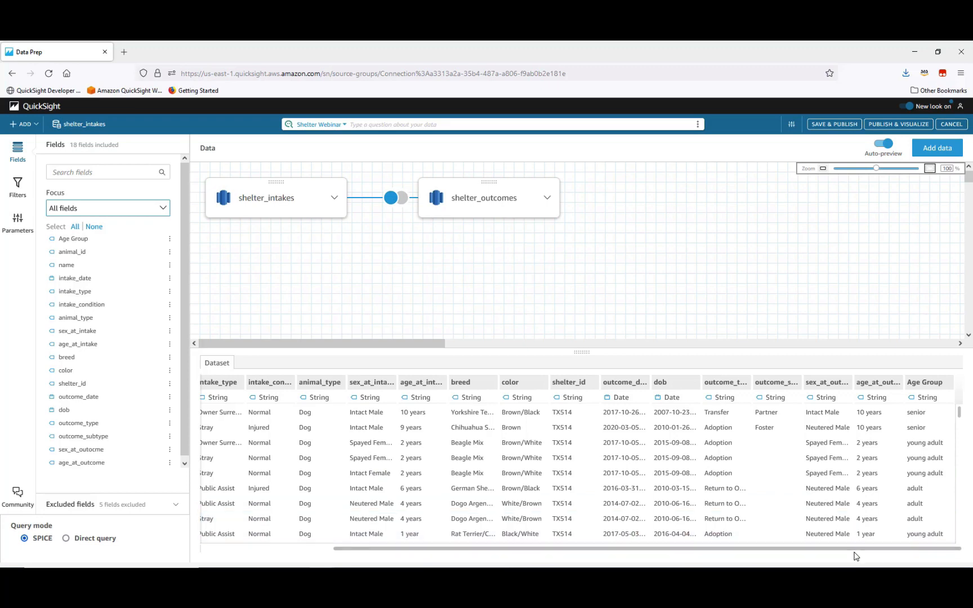
pyautogui.moveTo(822, 554); pyautogui.dragTo(652, 556)
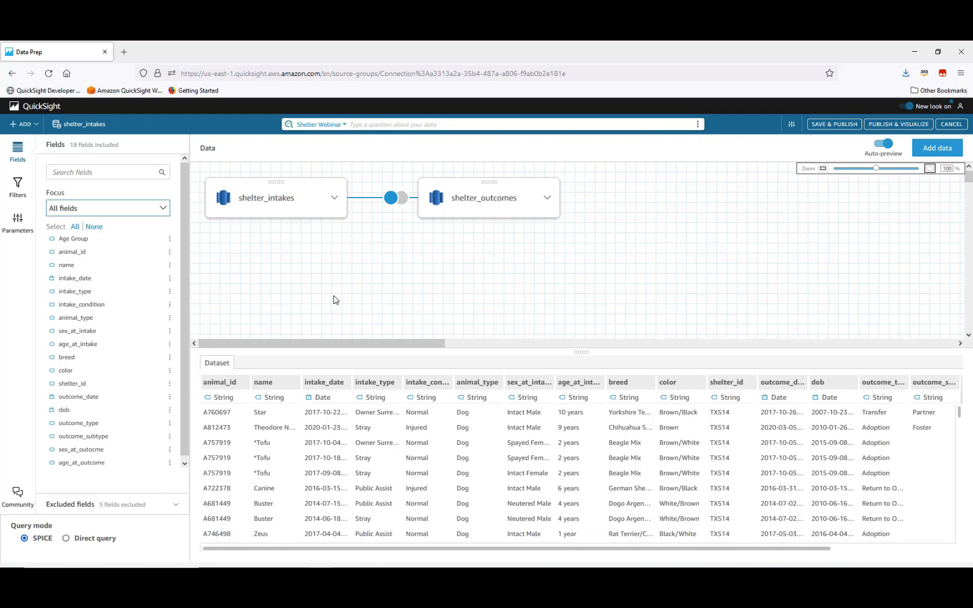
# - Add the calculated field Days at Shelter: days from intake_date to outcome_date if outcome_type is not null, otherwise days from intake_date to 05/30/2022
pyautogui.click(24, 125)
pyautogui.click(27, 137)
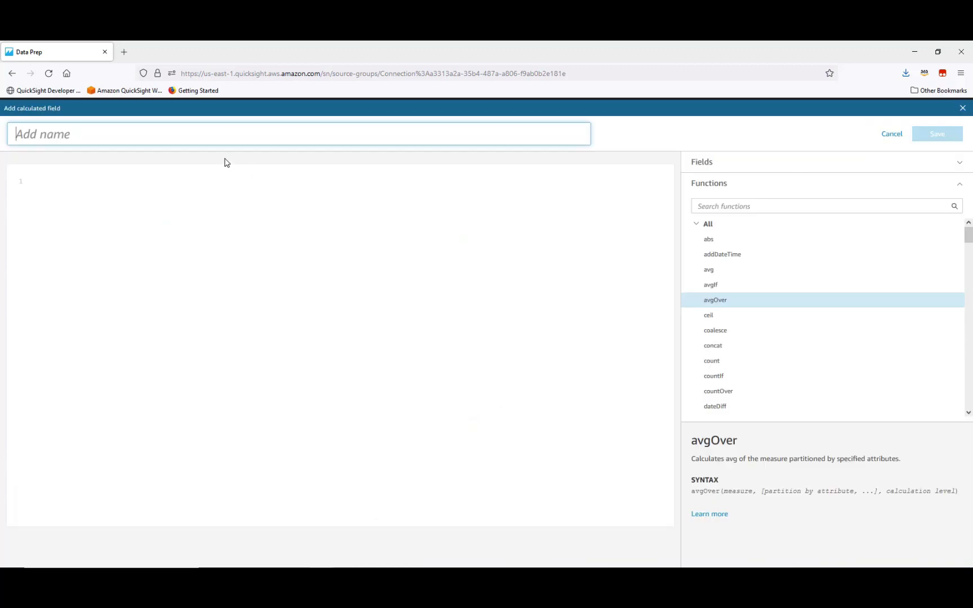
pyautogui.write('Days at Shelter')
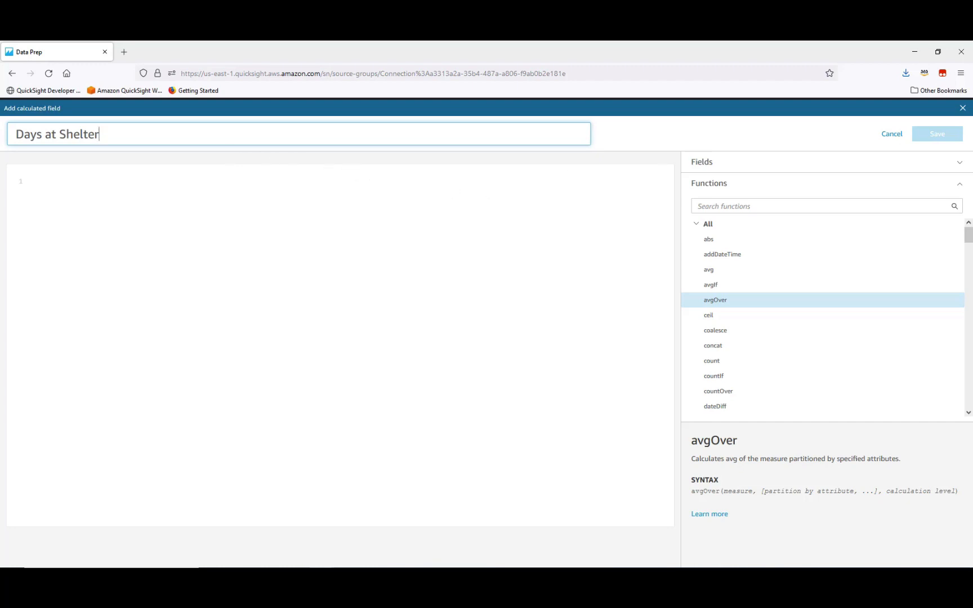
pyautogui.press('Return')
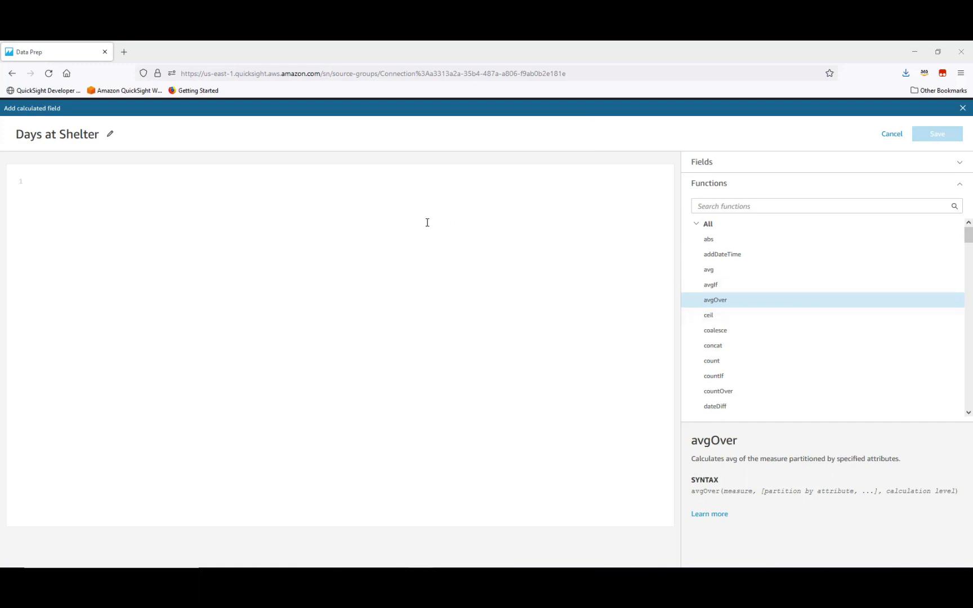
pyautogui.click(46, 183)
pyautogui.write("ifelse(isNotNull({outcome_type}),dateDiff({intake_date},{outcome_date},'DD'),dateDiff({intake_date},parseDate('05/30/2022','MM/dd/yyyy'),'DD'))")
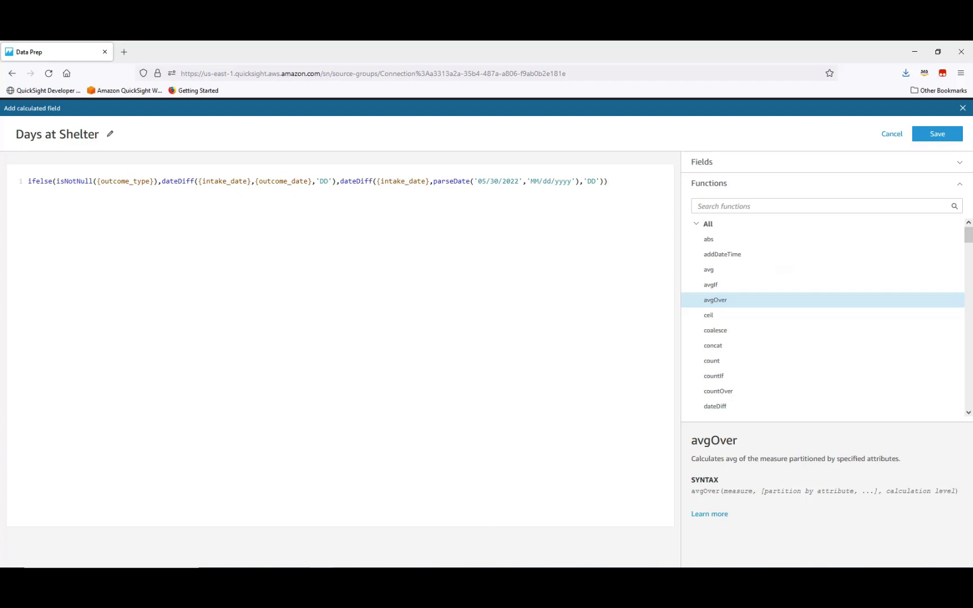
pyautogui.click(940, 137)
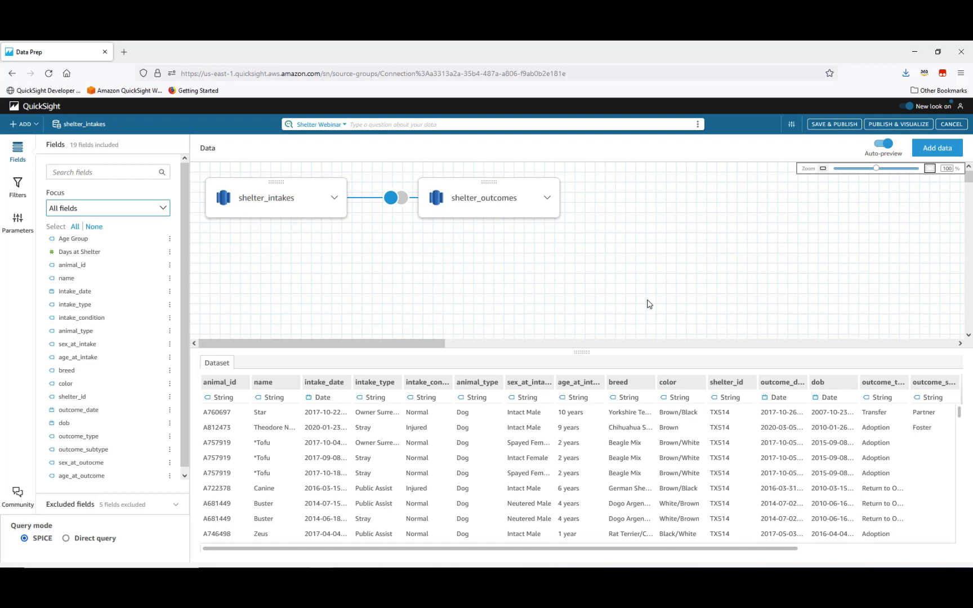
# - Publish and visualize the dataset, and chart the count of records by intake_date in the new analysis
pyautogui.click(900, 129)
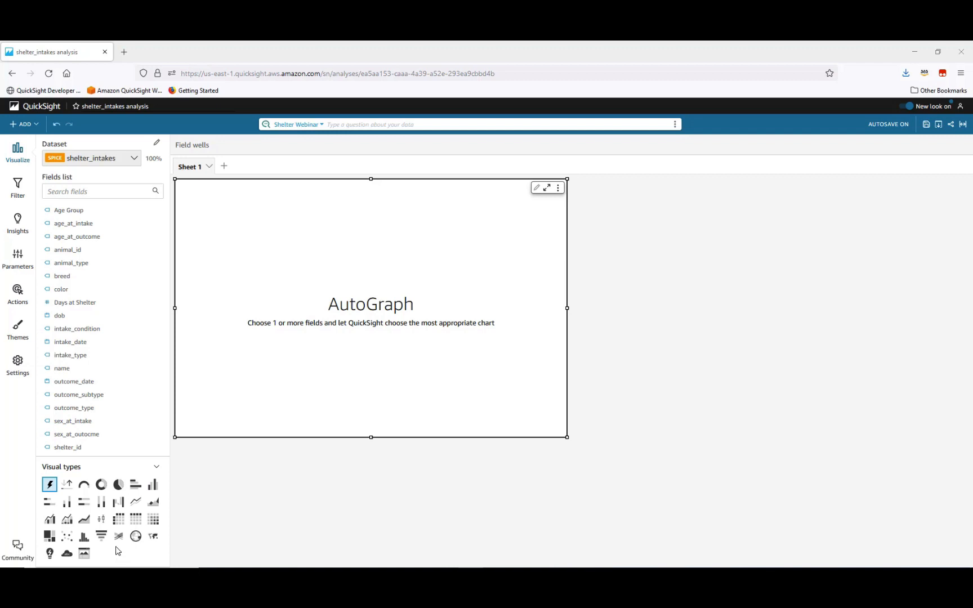
pyautogui.click(71, 343)
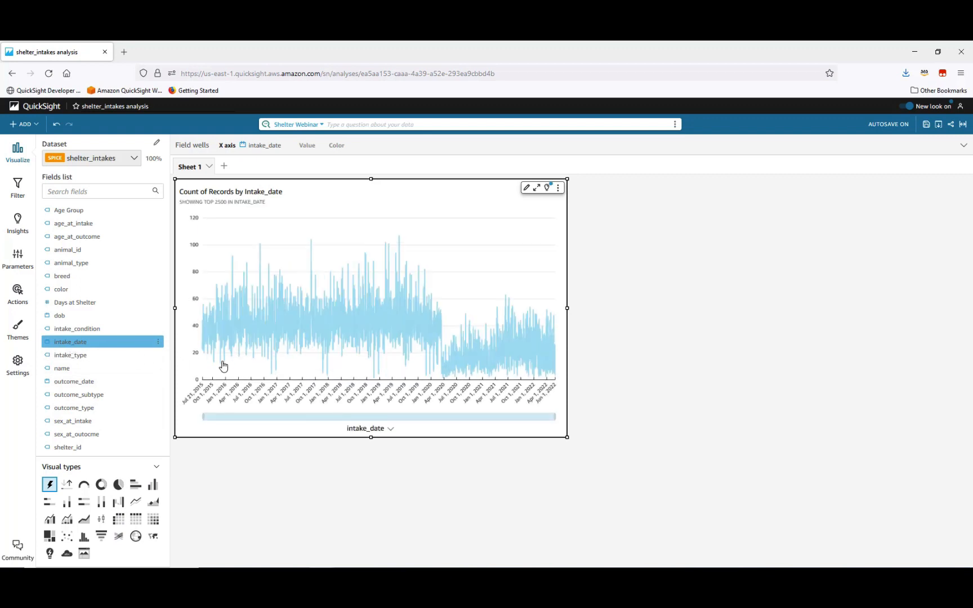
pyautogui.moveTo(256, 363)
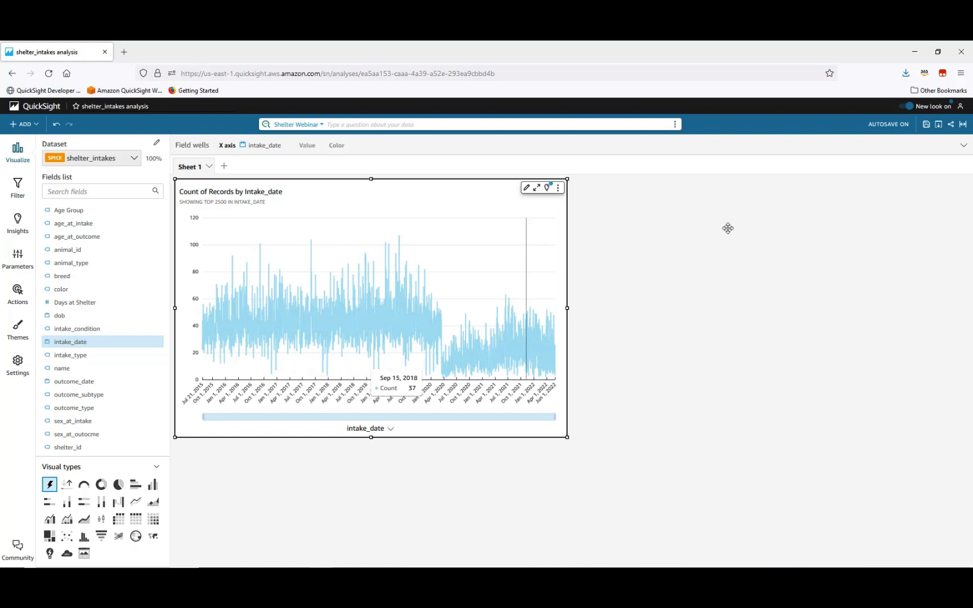
# - Aggregate intake_date on the line chart's X axis by week
pyautogui.click(964, 145)
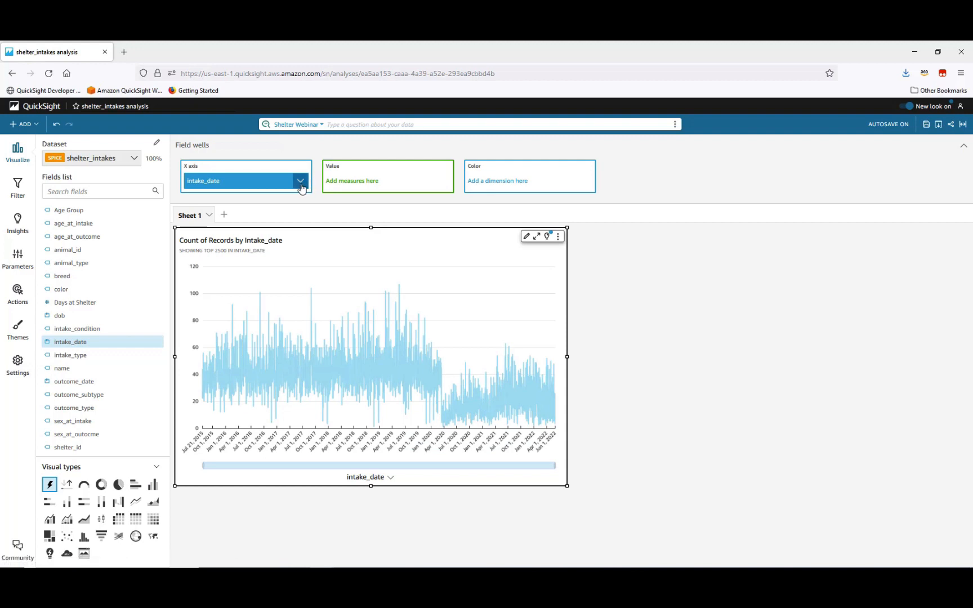
pyautogui.click(300, 180)
pyautogui.moveTo(329, 204)
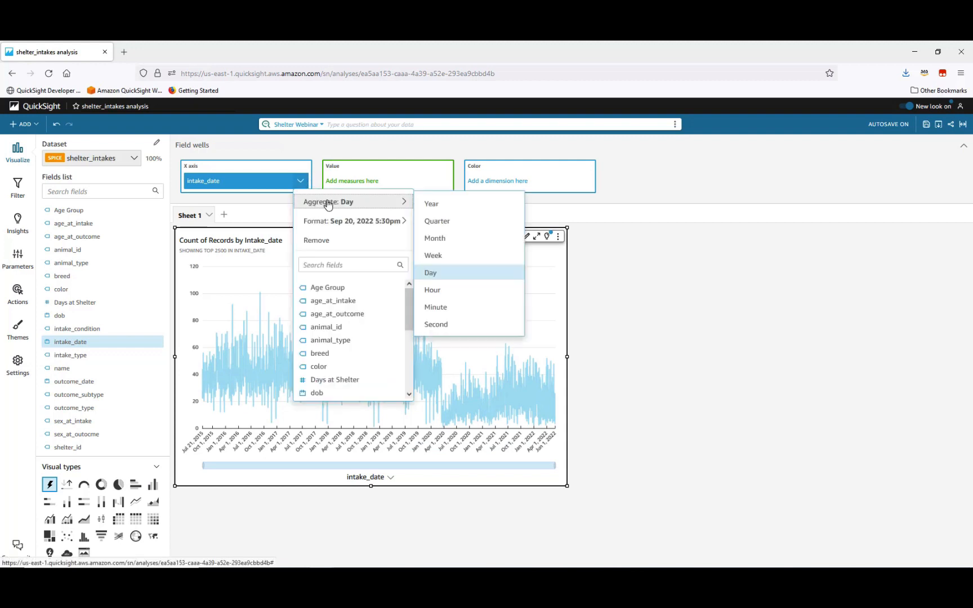
pyautogui.click(446, 259)
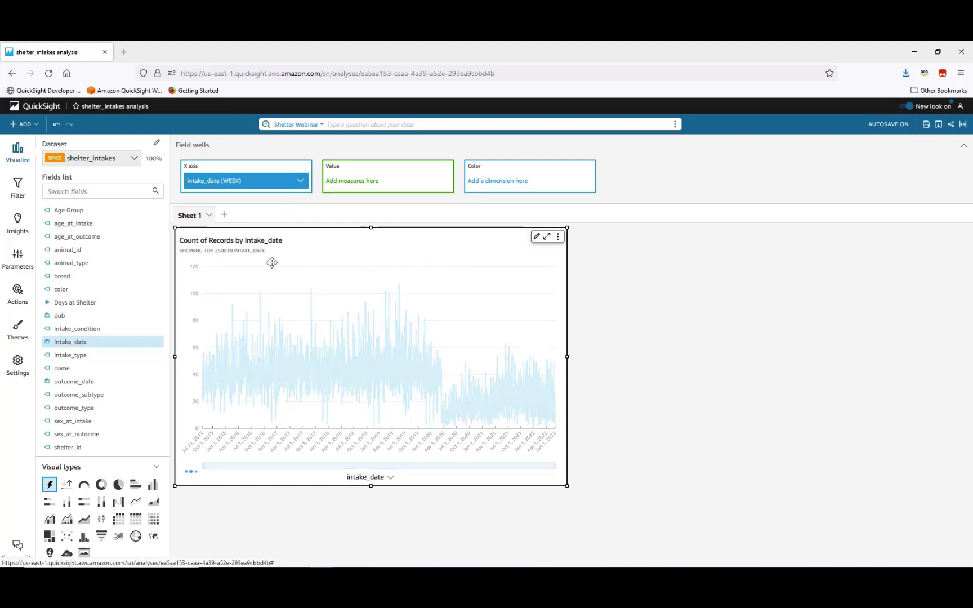
# - Add animal_id as the chart's value and aggregate it as count distinct
pyautogui.moveTo(131, 250); pyautogui.dragTo(401, 181)
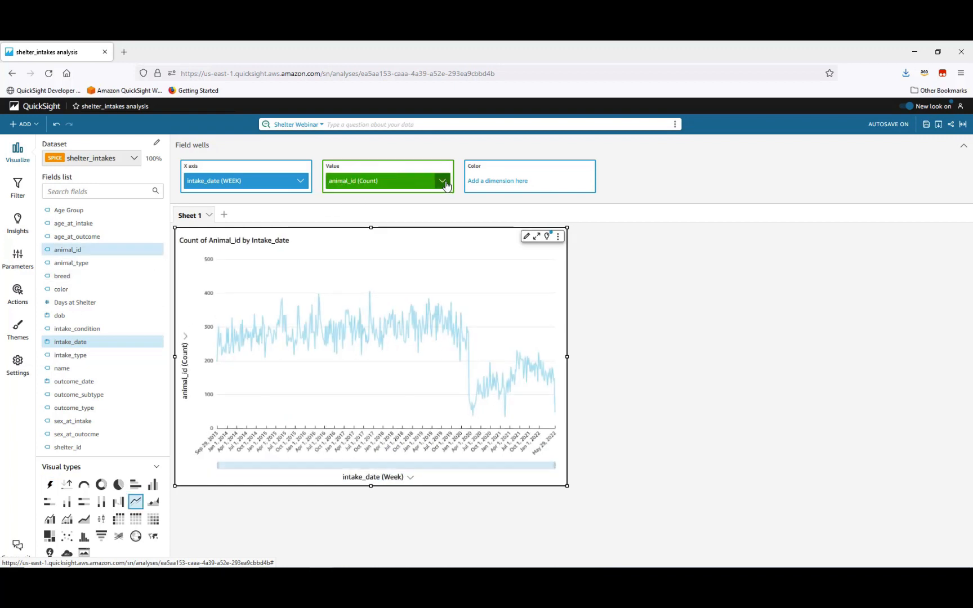
pyautogui.click(443, 181)
pyautogui.moveTo(451, 201)
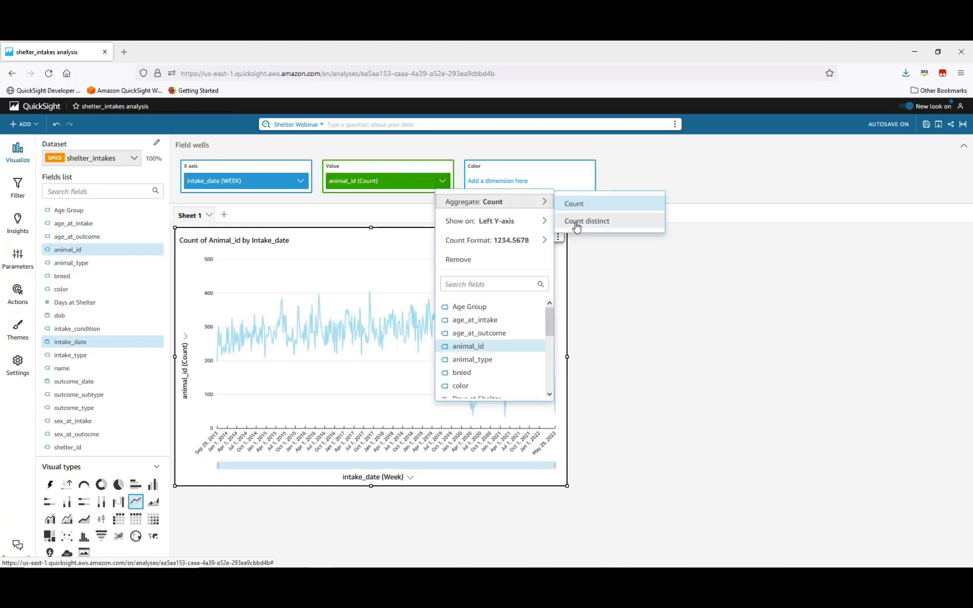
pyautogui.click(571, 221)
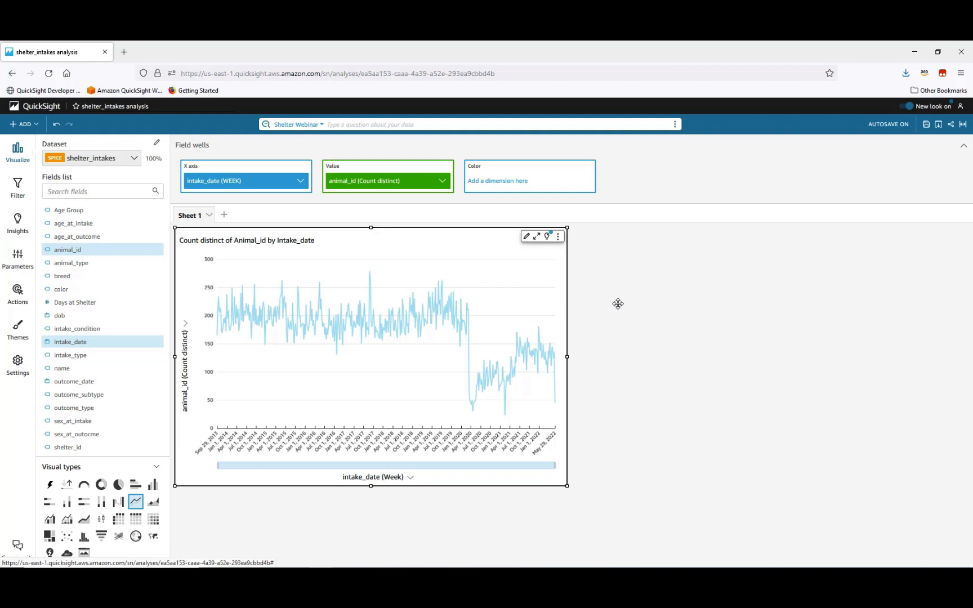
# - Add a forecast to the weekly intake chart and reduce the visual's height
pyautogui.click(559, 241)
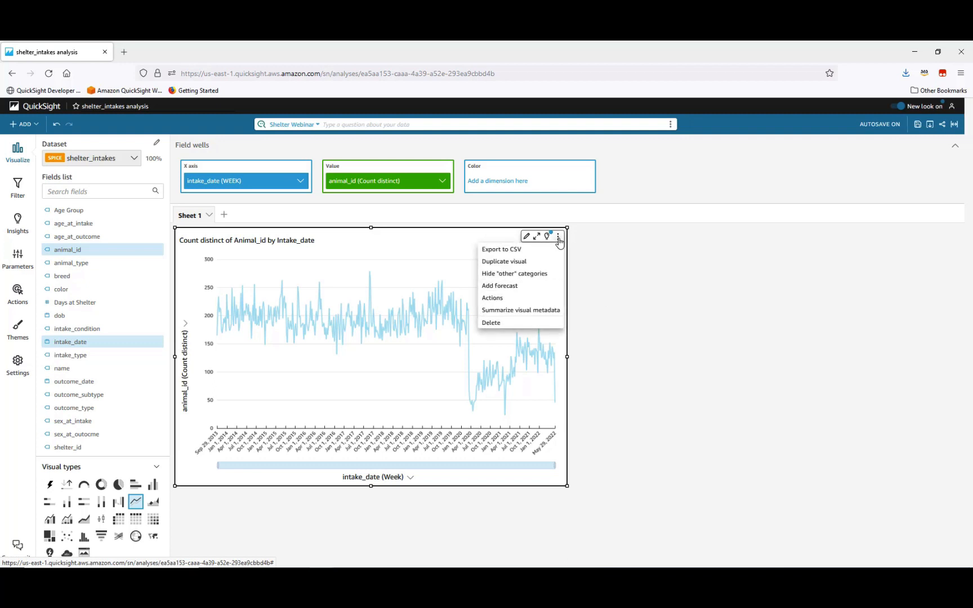
pyautogui.click(501, 286)
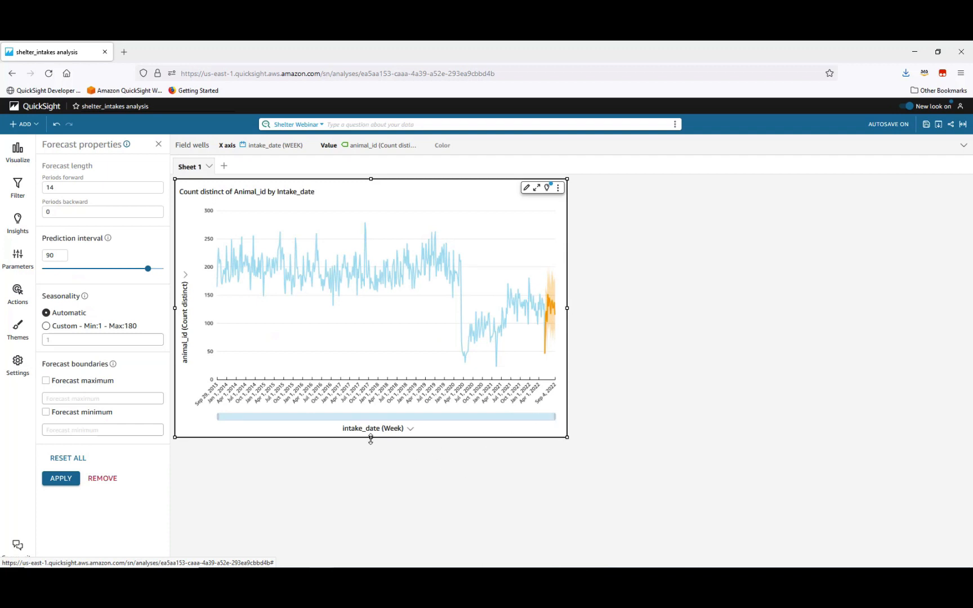
pyautogui.moveTo(372, 419); pyautogui.dragTo(385, 393)
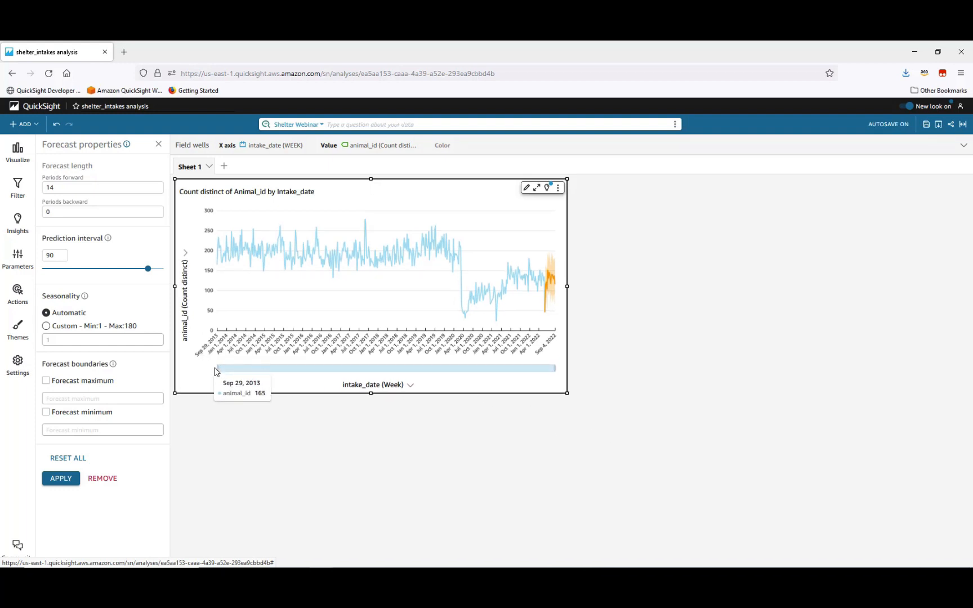
# - Narrow the chart's timeline to weeks from Jul 30, 2017, and expand it back to the full date range
pyautogui.moveTo(234, 370); pyautogui.dragTo(365, 378)
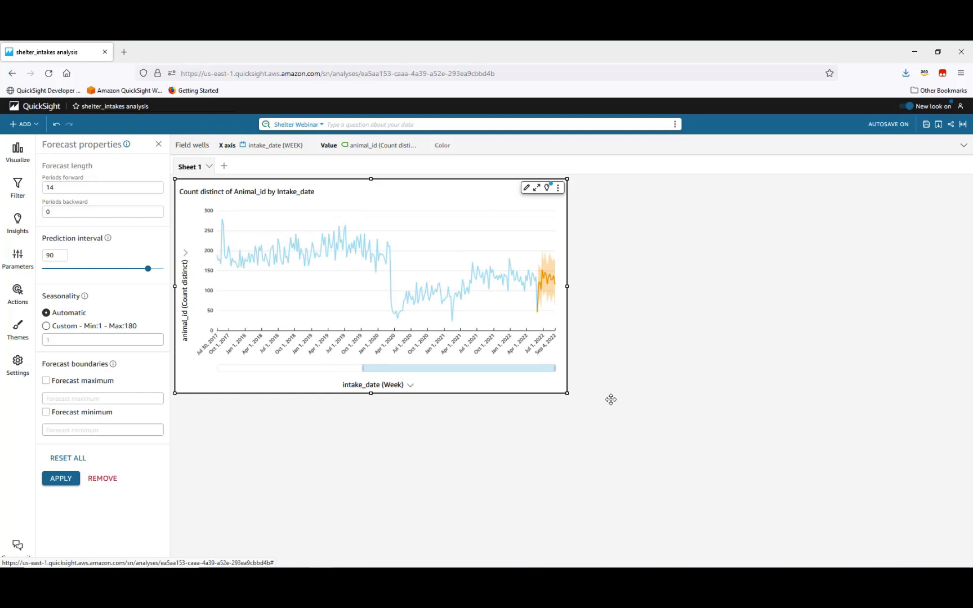
pyautogui.click(158, 148)
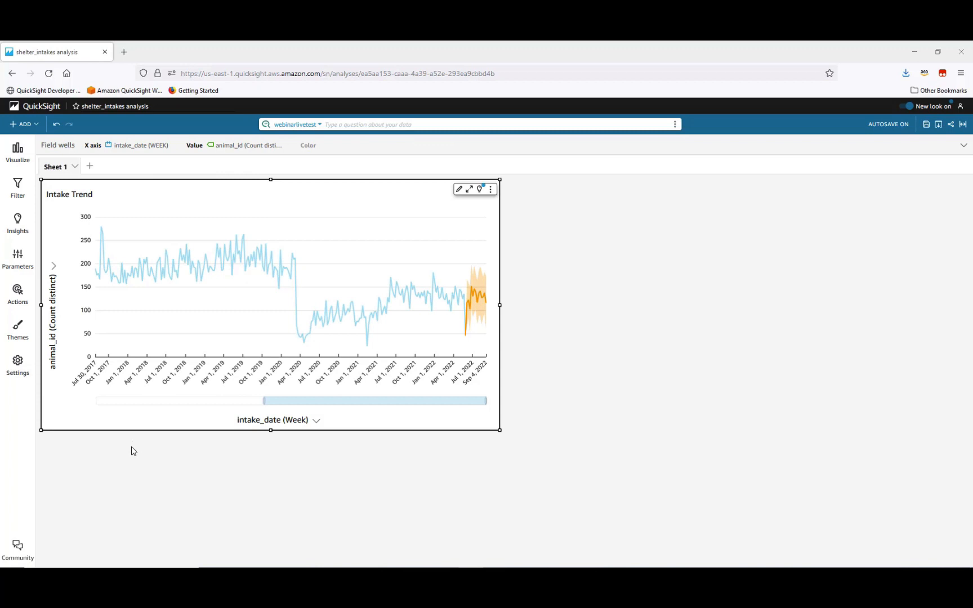
pyautogui.moveTo(263, 401); pyautogui.dragTo(81, 400)
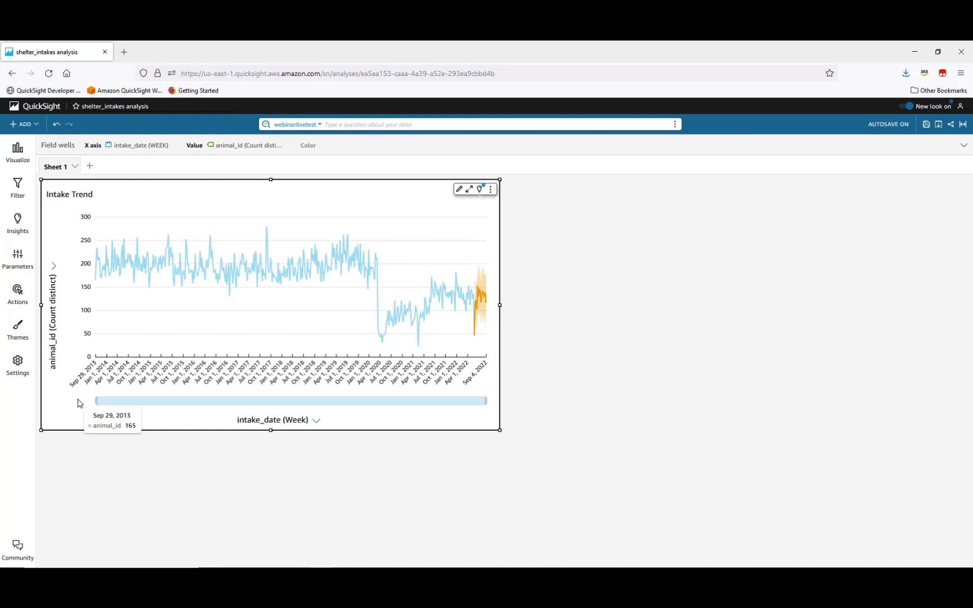
# - Add a filter on intake_date to the intake trend visual and set its type to relative dates
pyautogui.click(17, 190)
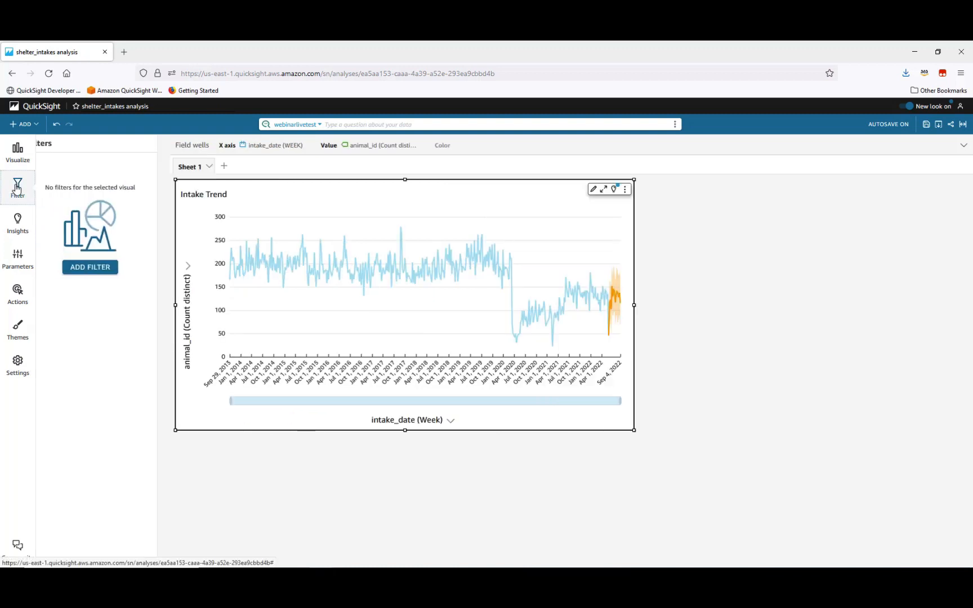
pyautogui.click(97, 270)
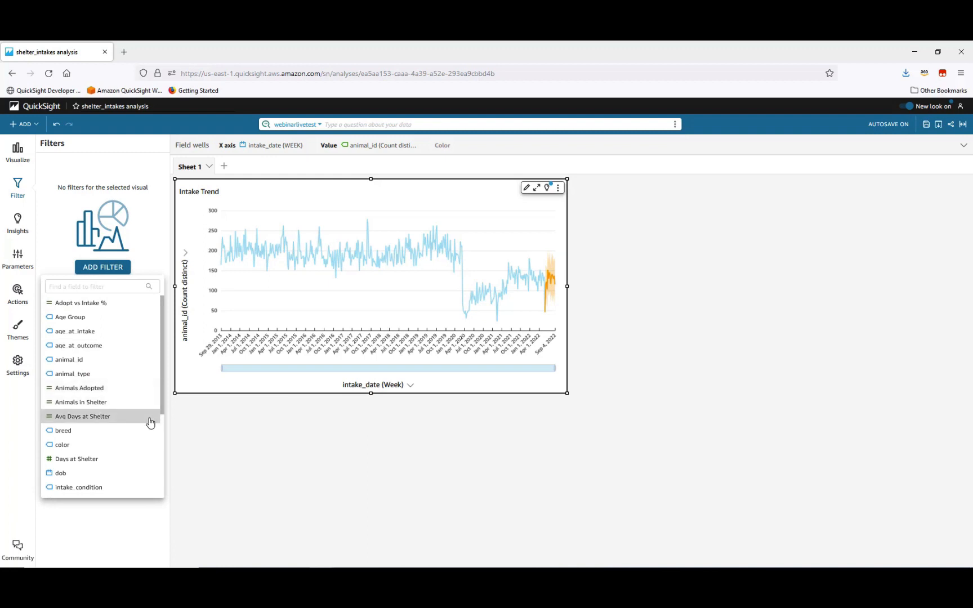
pyautogui.scroll(-3, 153, 439)
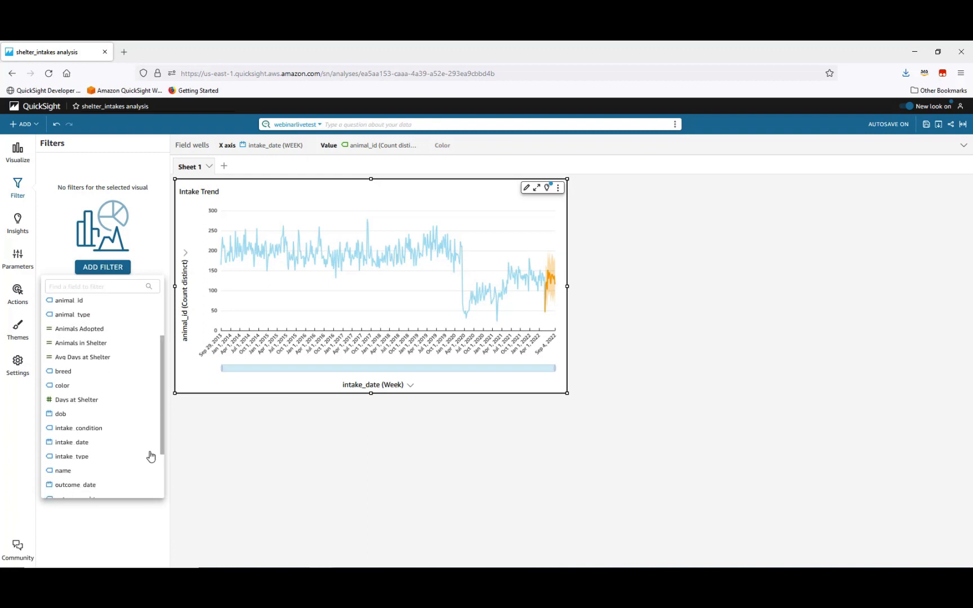
pyautogui.click(120, 443)
pyautogui.click(78, 168)
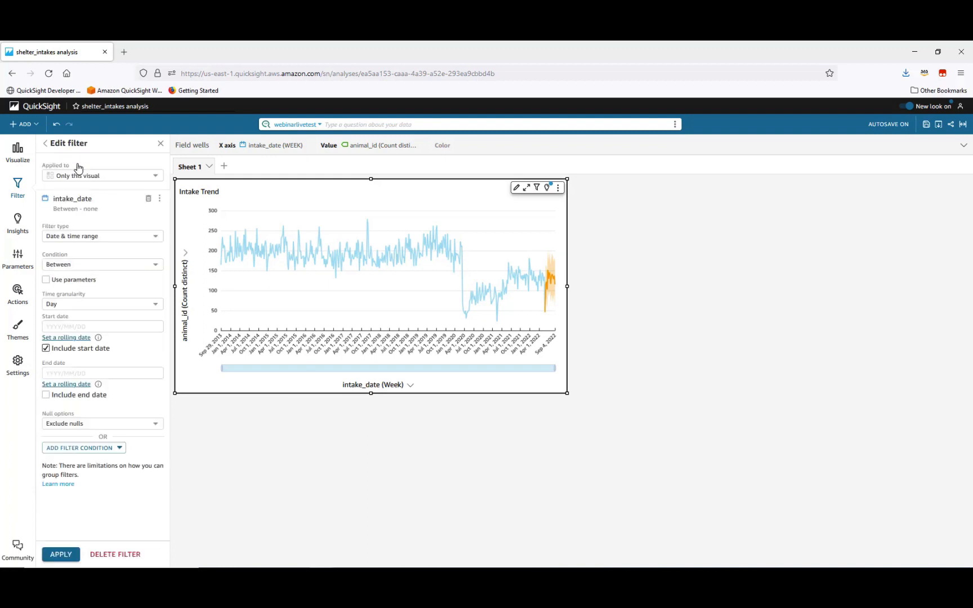
pyautogui.click(156, 239)
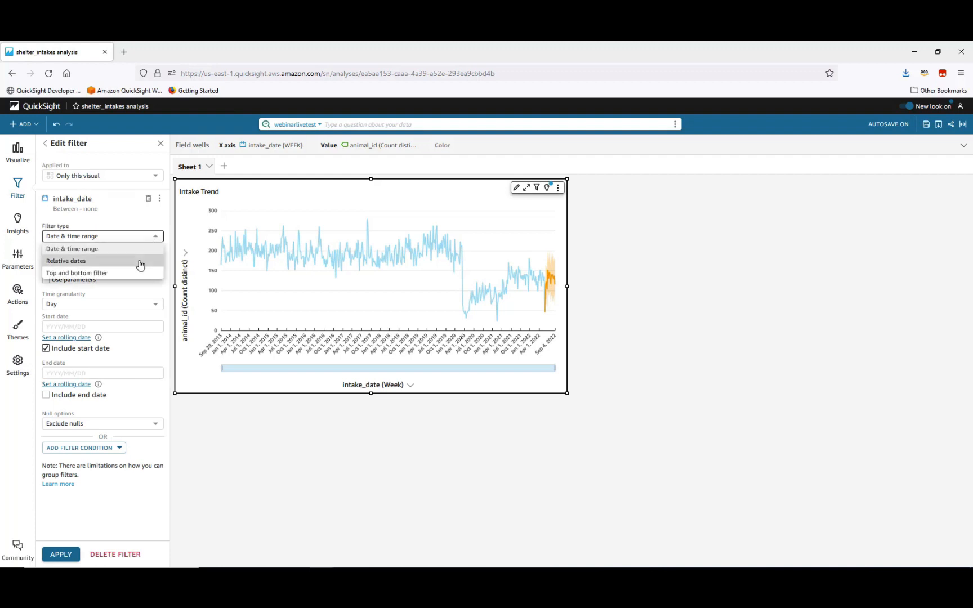
pyautogui.click(140, 262)
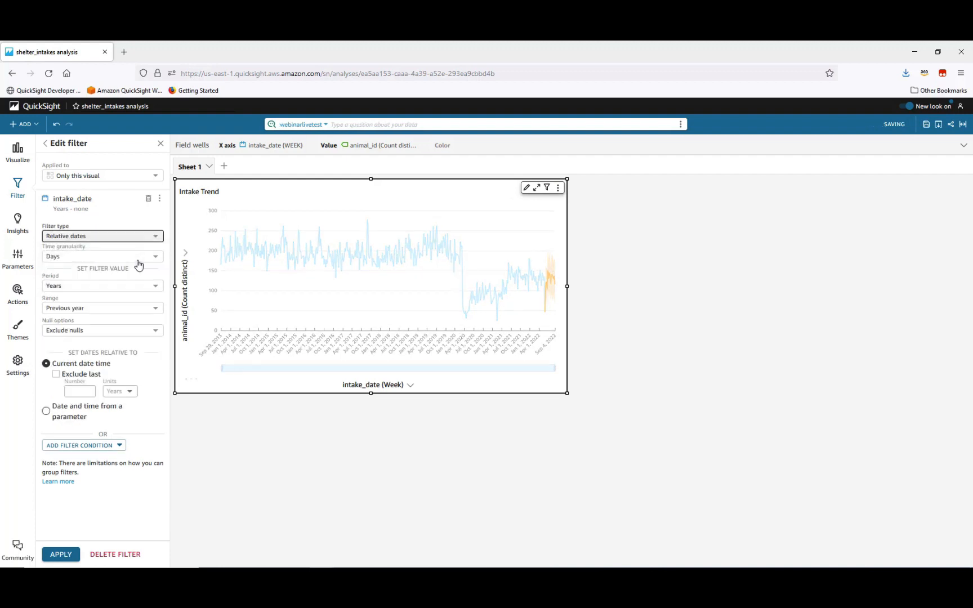
# - Limit the intake_date filter to the last 2 years, include nulls and apply it
pyautogui.click(156, 310)
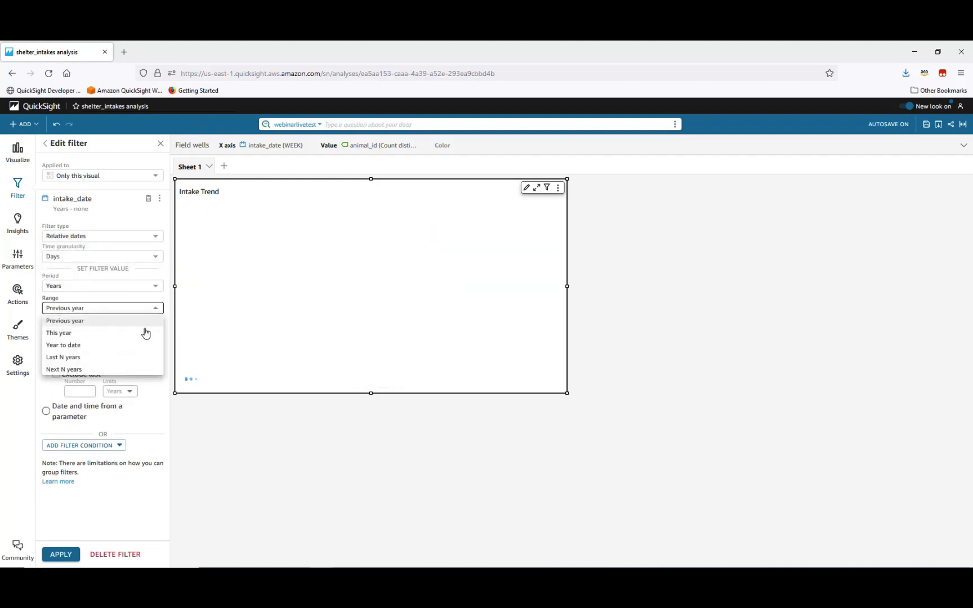
pyautogui.click(130, 363)
pyautogui.moveTo(58, 339); pyautogui.dragTo(24, 337)
pyautogui.write('2')
pyautogui.click(151, 363)
pyautogui.click(144, 386)
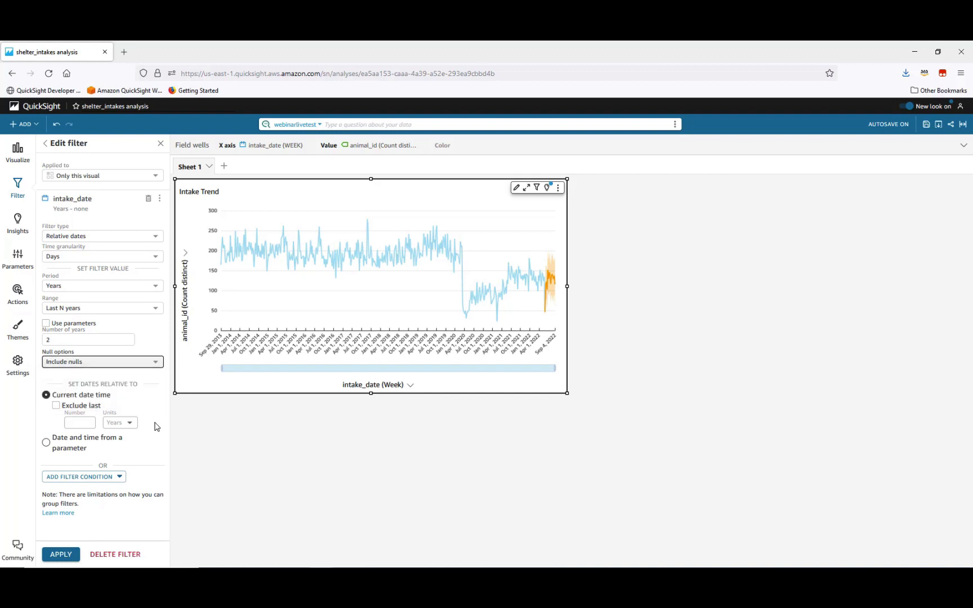
pyautogui.click(63, 555)
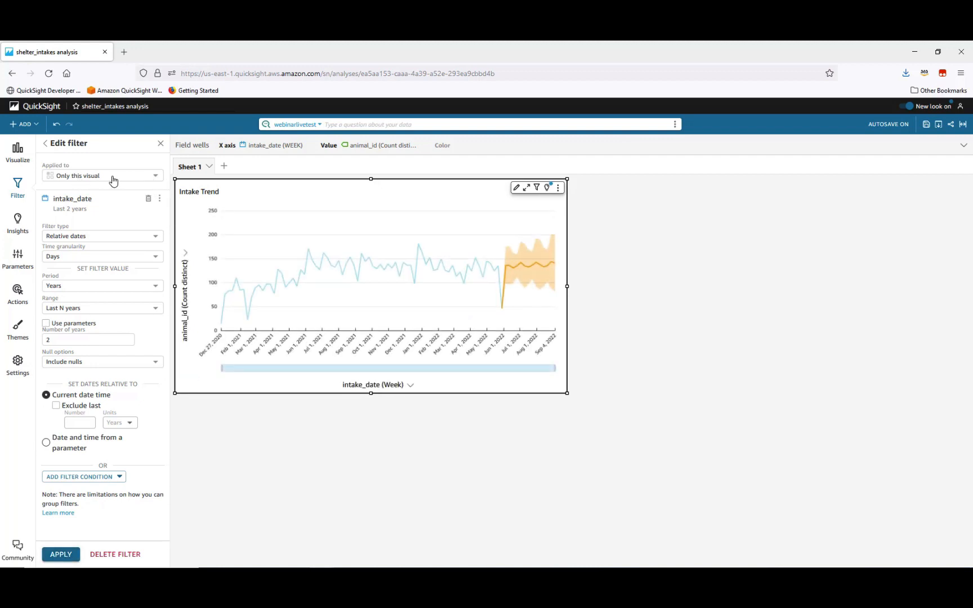
# - Extend the intake_date filter to all applicable visuals and close the filter settings
pyautogui.click(158, 180)
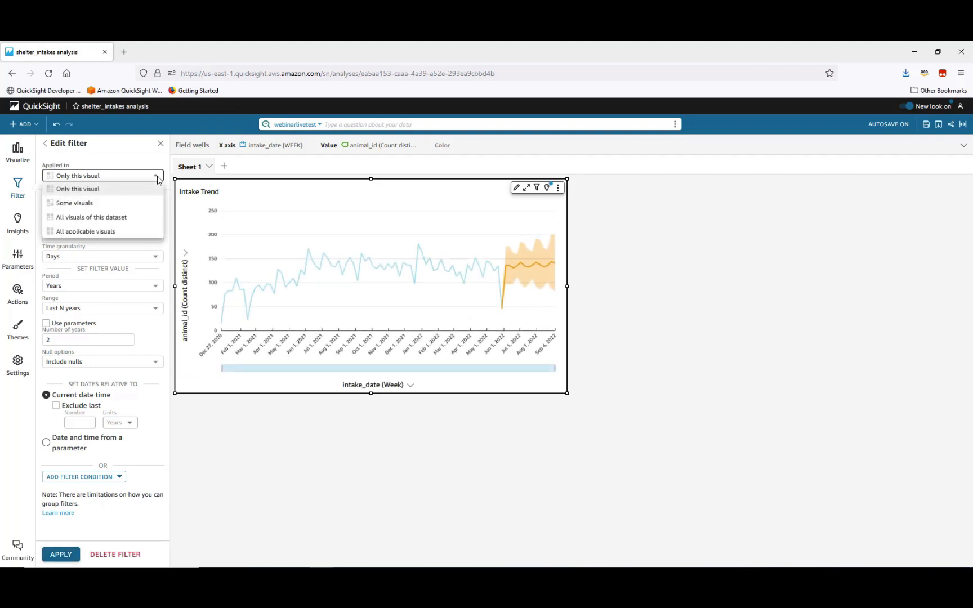
pyautogui.click(111, 232)
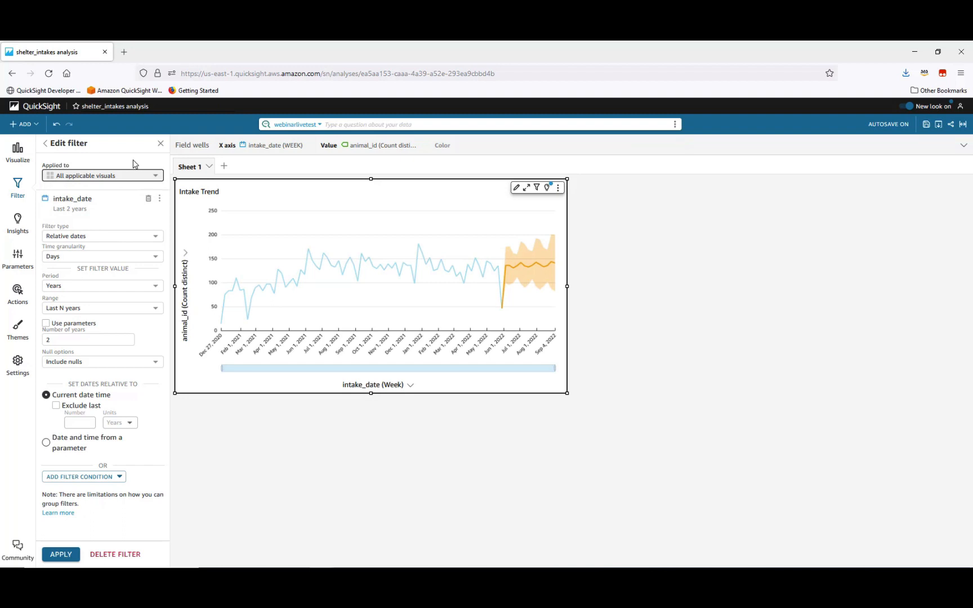
pyautogui.click(160, 146)
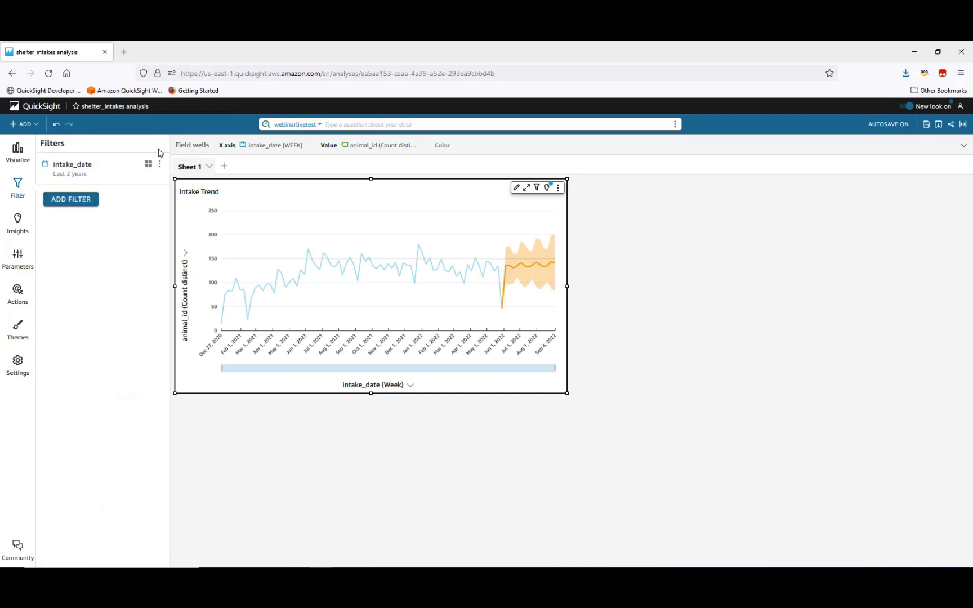
pyautogui.click(23, 189)
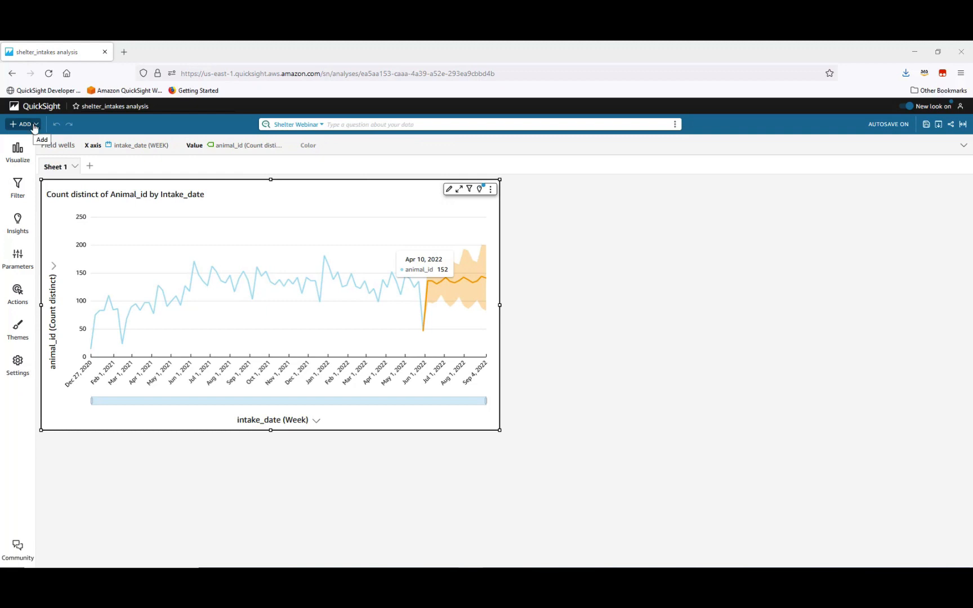
# - Start a new calculated field in the analysis and name it Animals in Shelter
pyautogui.click(34, 125)
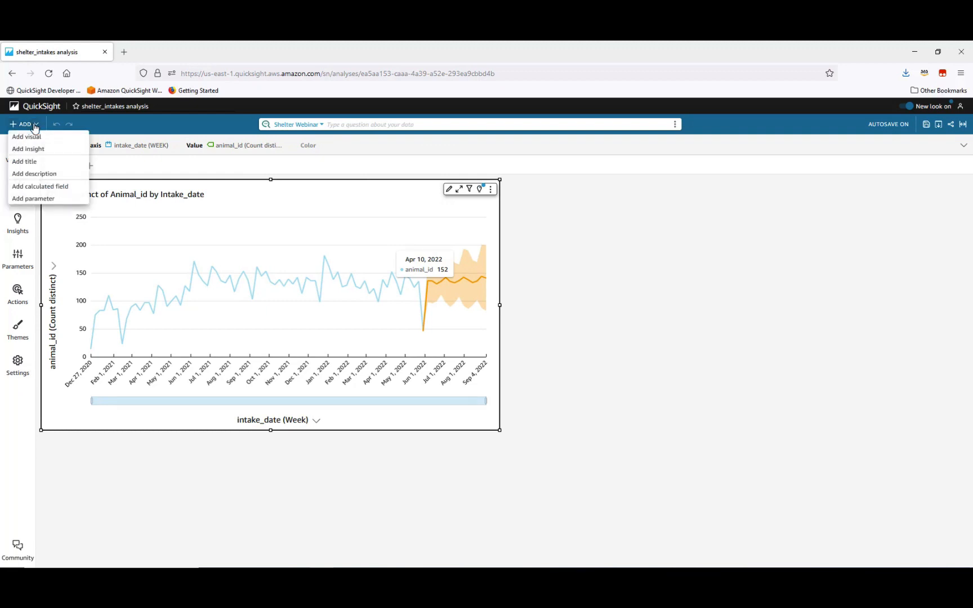
pyautogui.click(46, 186)
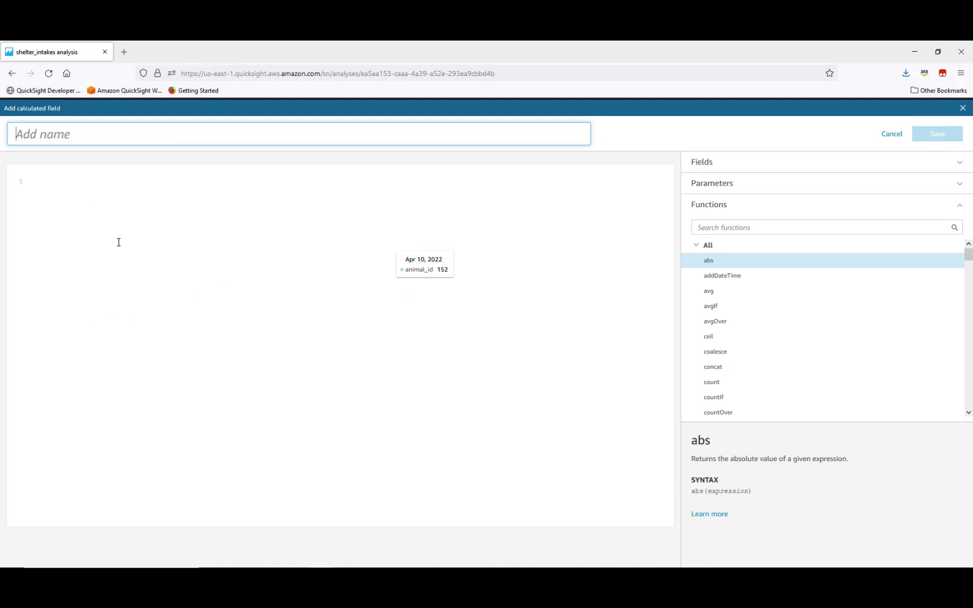
pyautogui.write('Animals in Shelte')
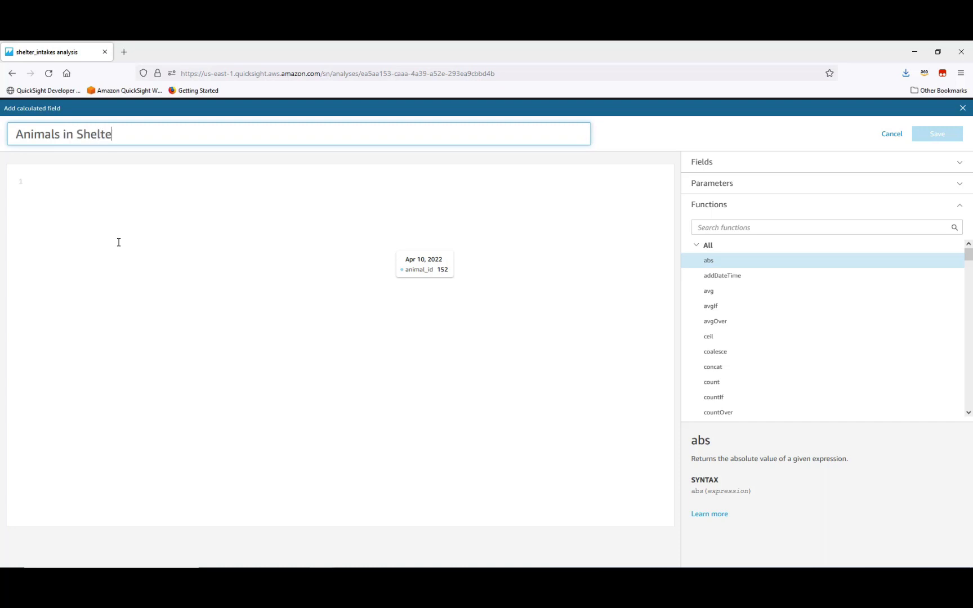
pyautogui.write('r')
# - Enter the Animals in Shelter formula as distinct_countIf({animal_id},isNull({outcome_type}))
pyautogui.click(59, 178)
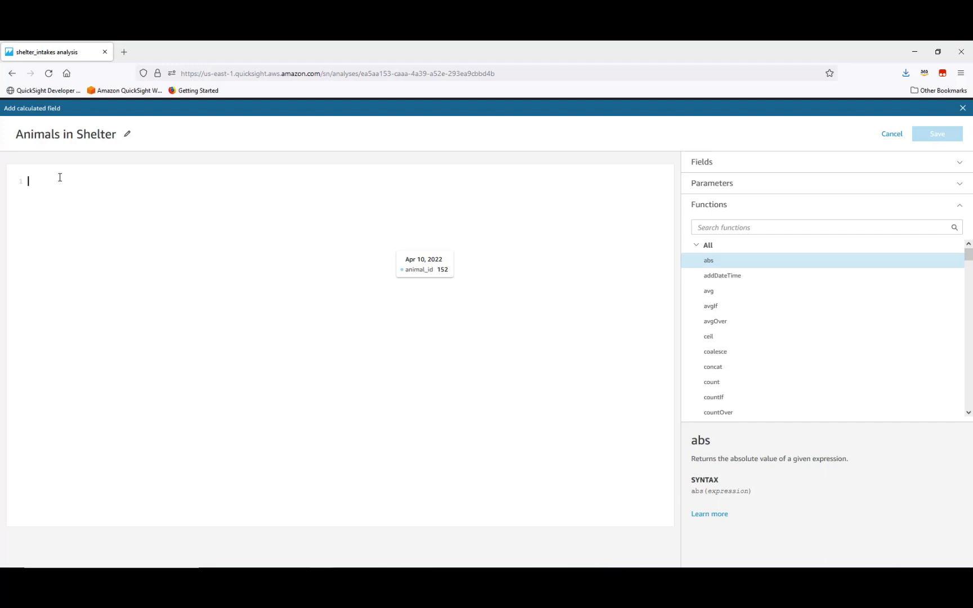
pyautogui.write('din')
pyautogui.press('Down')
pyautogui.press('Down')
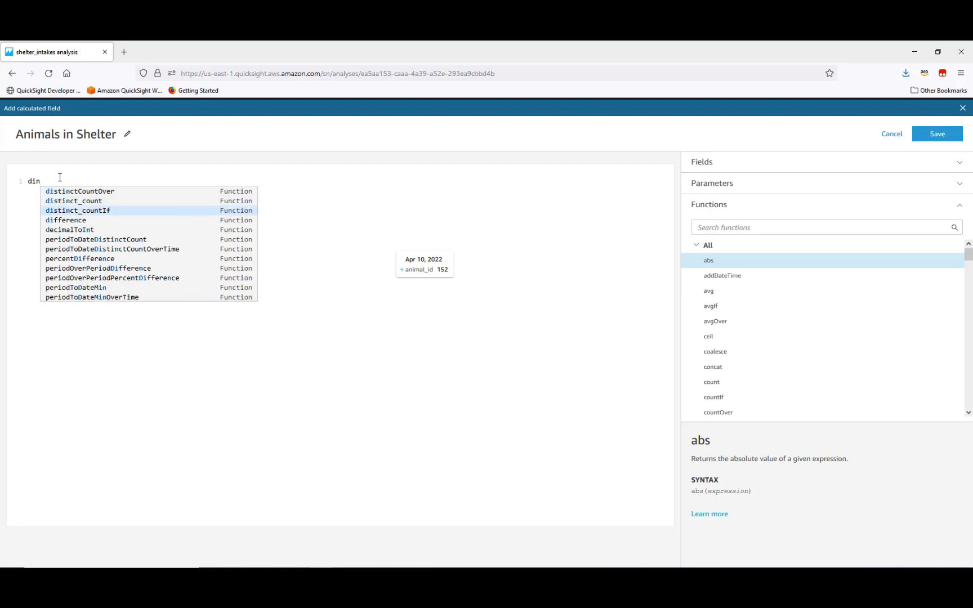
pyautogui.press('Return')
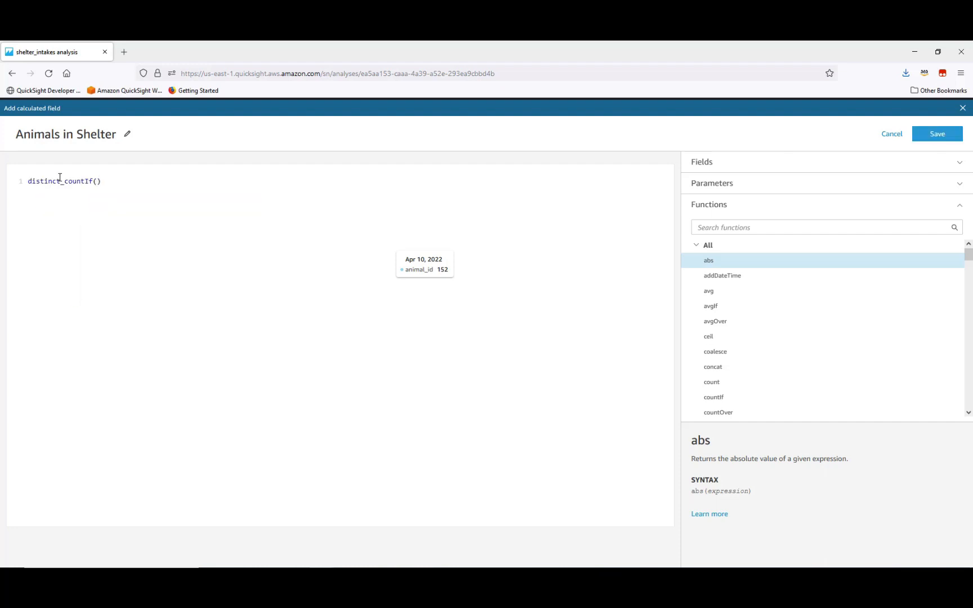
pyautogui.write('anim')
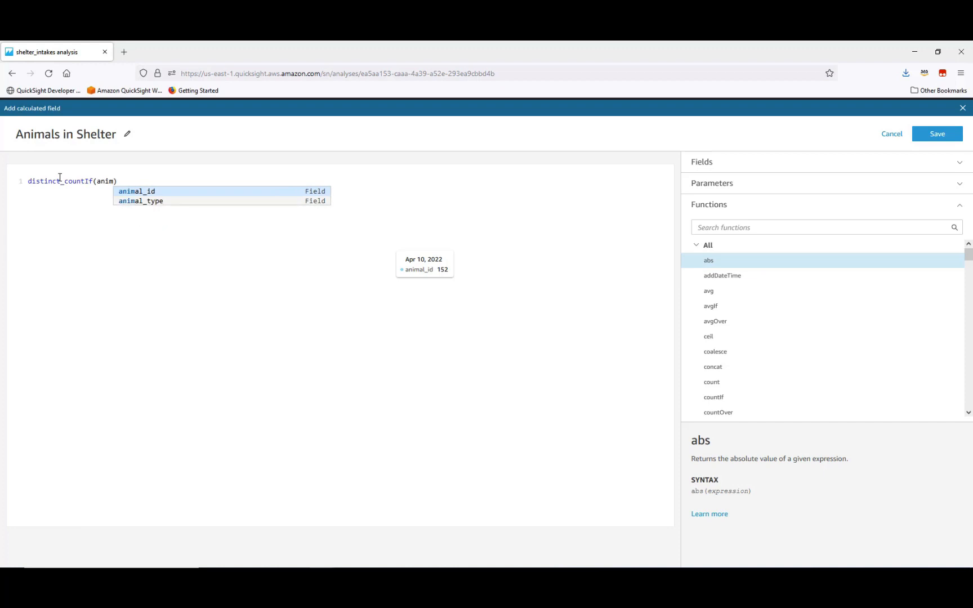
pyautogui.press('Return')
pyautogui.write(',')
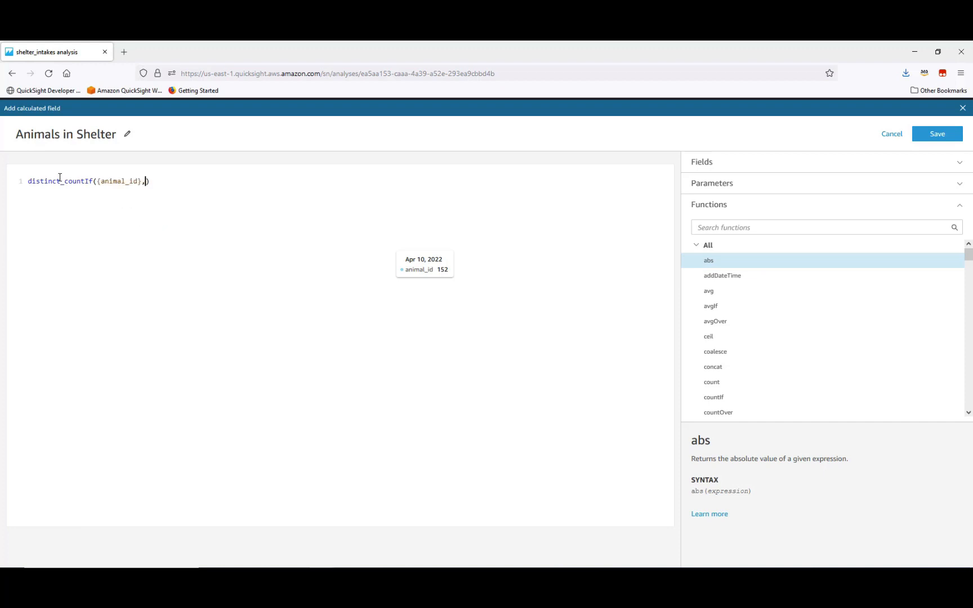
pyautogui.write('is')
pyautogui.press('Down')
pyautogui.press('Return')
pyautogui.write('out')
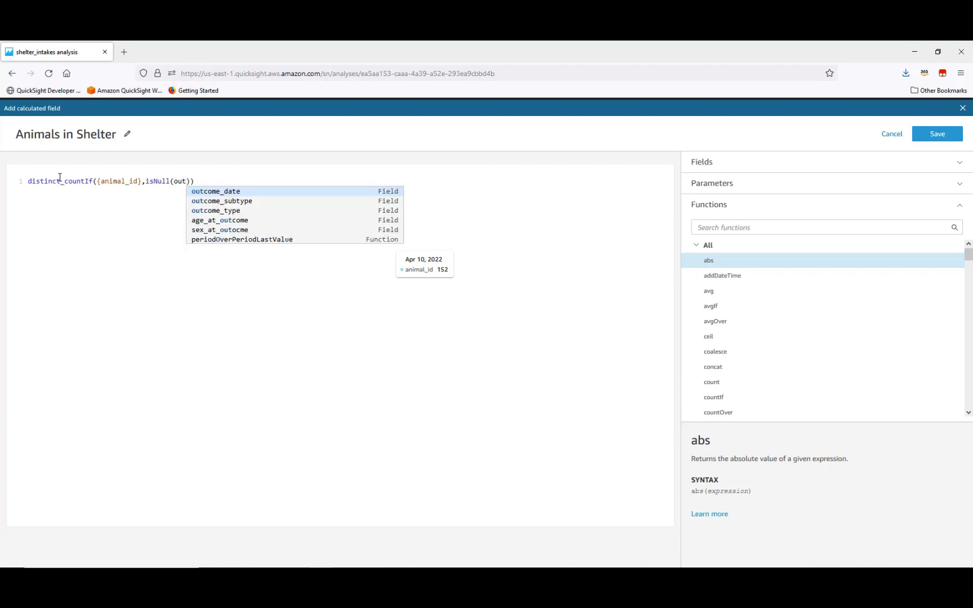
pyautogui.click(208, 210)
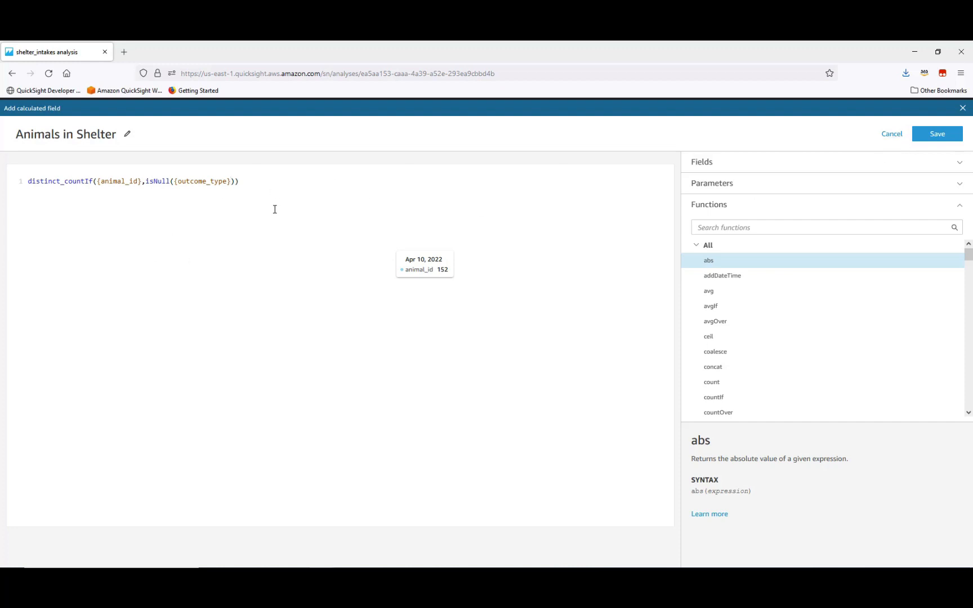
# - Copy the whole Animals in Shelter formula and save the calculated field
pyautogui.moveTo(274, 190); pyautogui.dragTo(23, 212)
pyautogui.hotkey('ctrl', 'c')
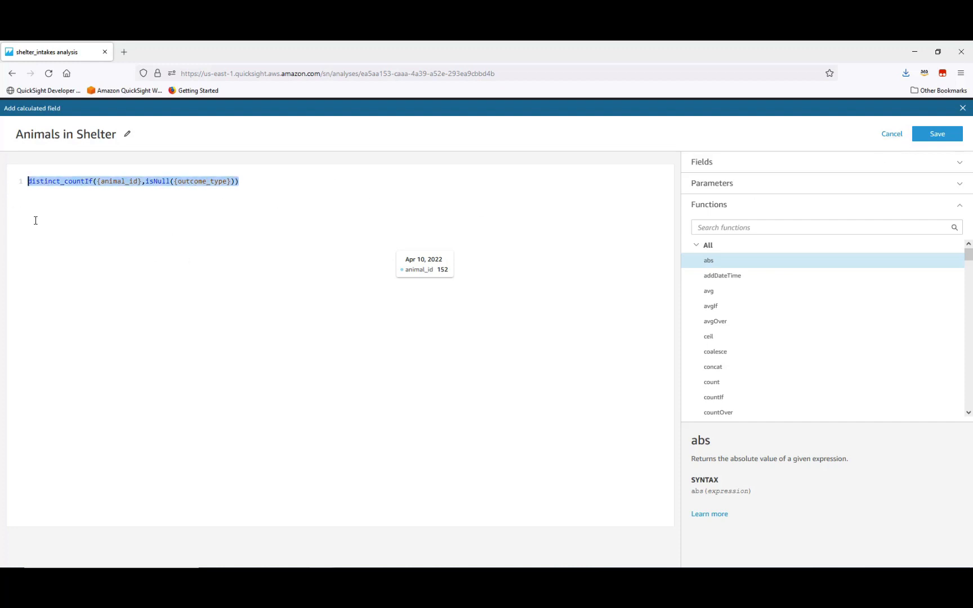
pyautogui.click(934, 136)
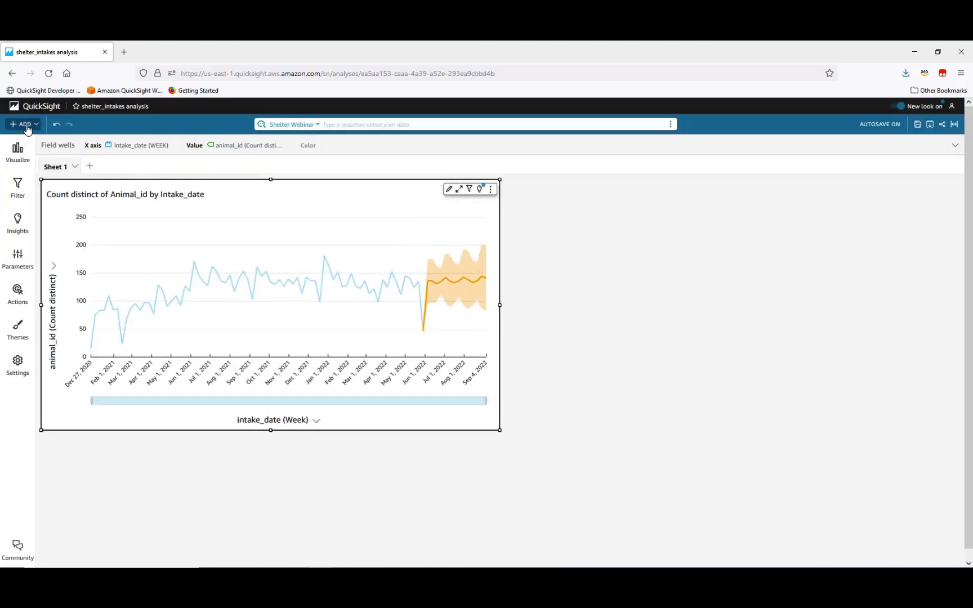
# - Start another calculated field named Animals Adopted and paste the copied formula into it
pyautogui.click(26, 125)
pyautogui.click(59, 186)
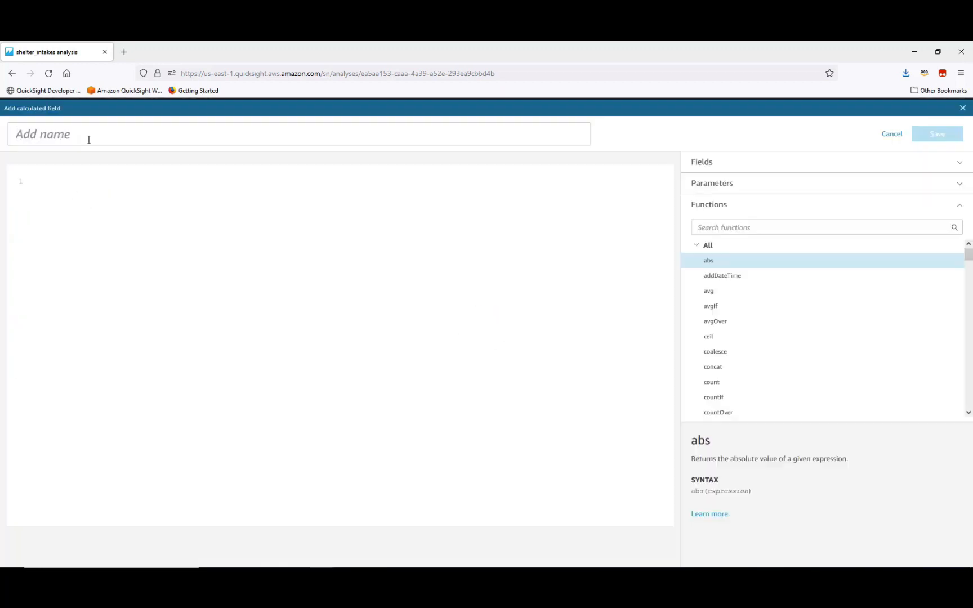
pyautogui.write('Animals Adopted')
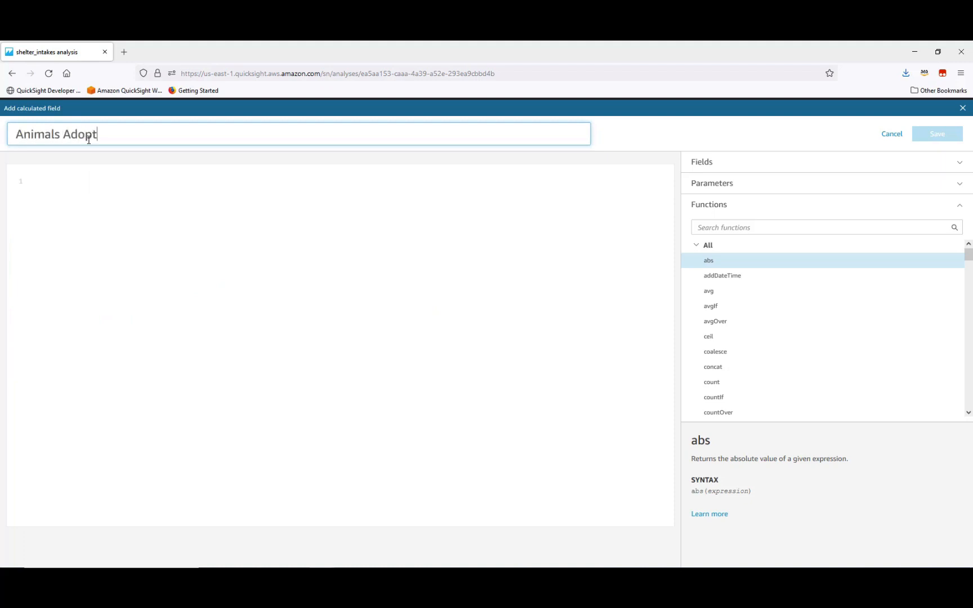
pyautogui.click(58, 178)
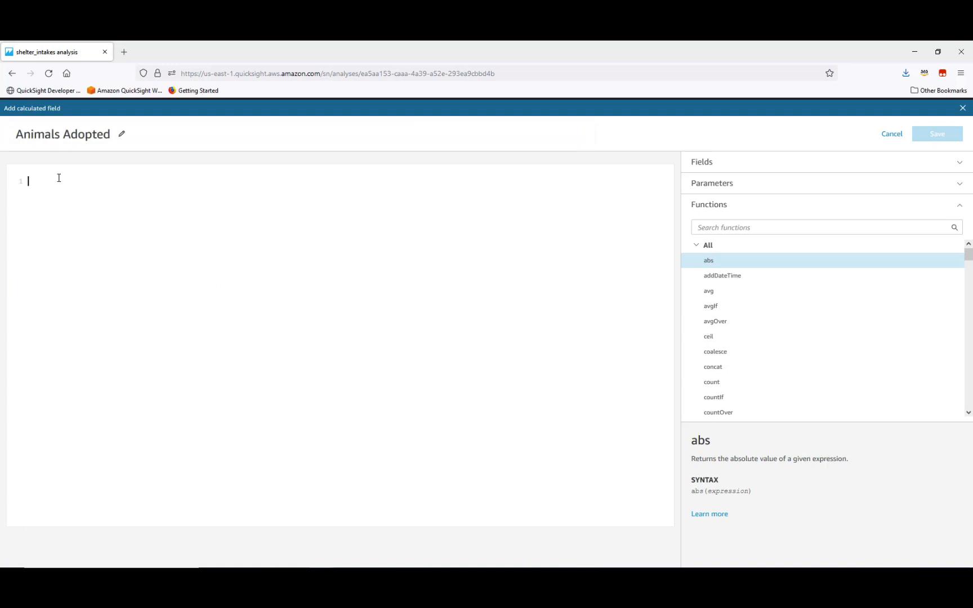
pyautogui.hotkey('ctrl', 'v')
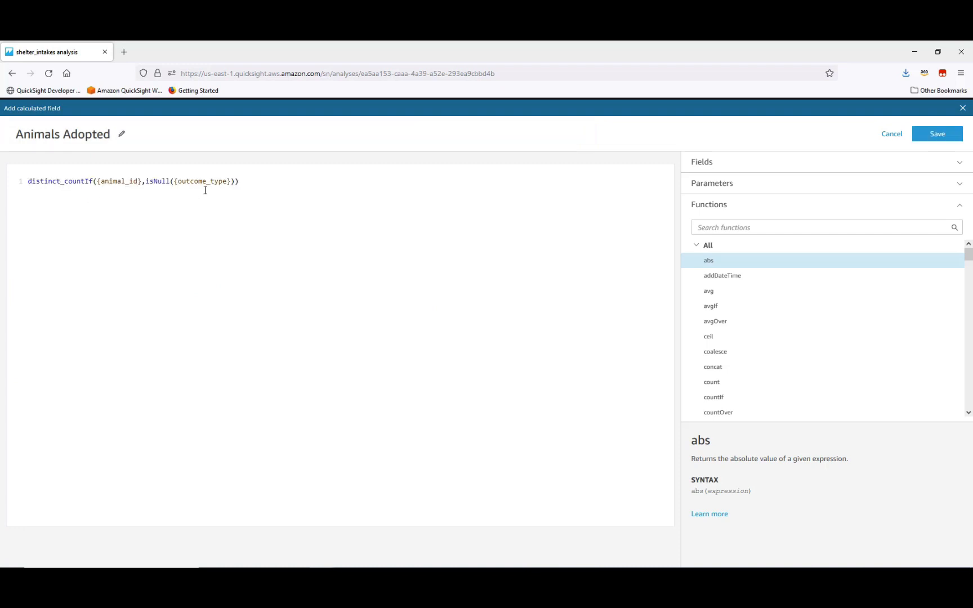
# - Replace the isNull condition in the Animals Adopted formula with a check of outcome_type against 'Adoption', and save the field
pyautogui.click(172, 182)
pyautogui.press('BackSpace')
pyautogui.press('BackSpace')
pyautogui.press('BackSpace')
pyautogui.press('BackSpace')
pyautogui.press('BackSpace')
pyautogui.press('BackSpace')
pyautogui.press('BackSpace')
pyautogui.write("'Adoption")
pyautogui.click(936, 135)
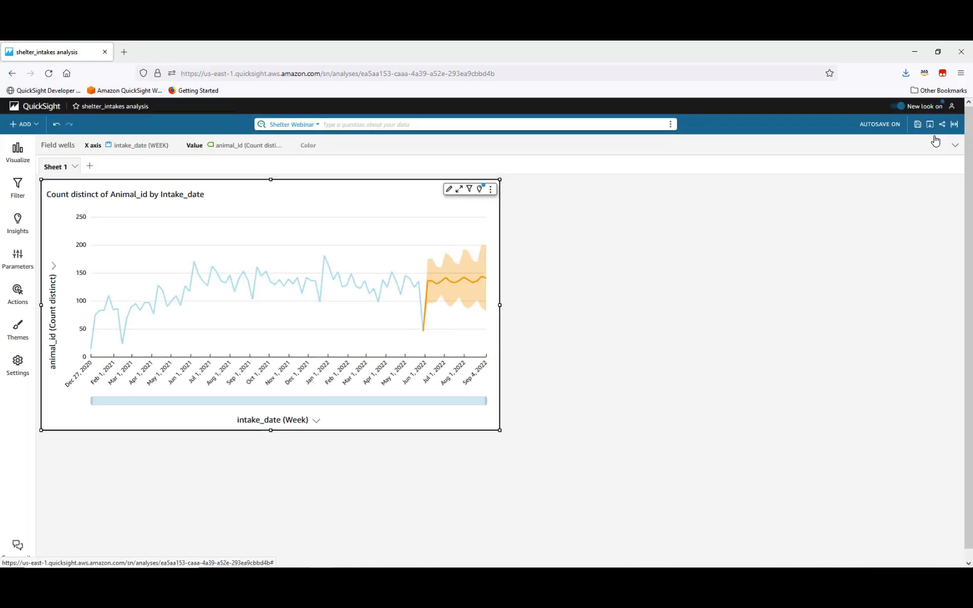
# - Start a new calculated field in the analysis and name it Avg Days at Shelter
pyautogui.click(23, 124)
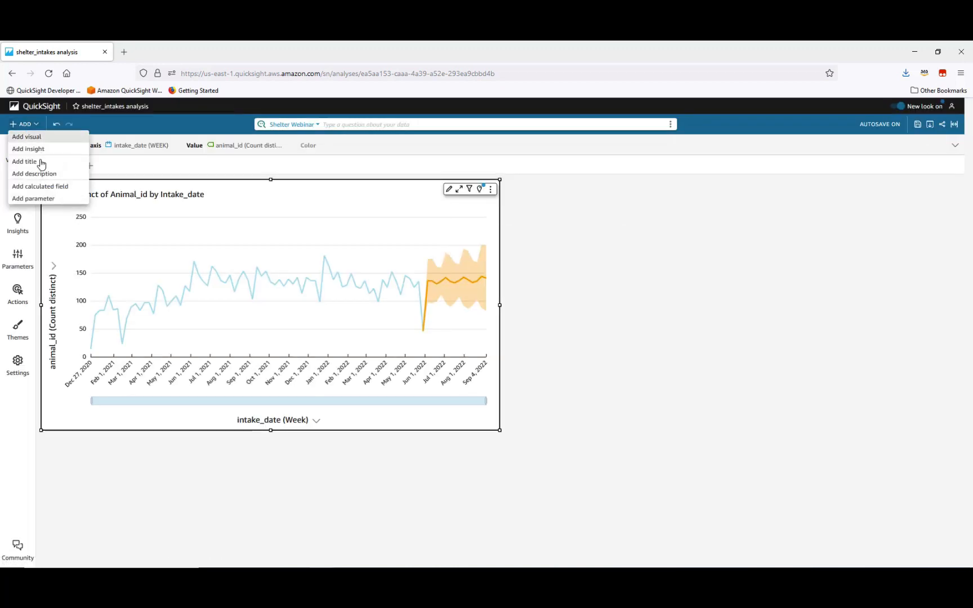
pyautogui.click(46, 187)
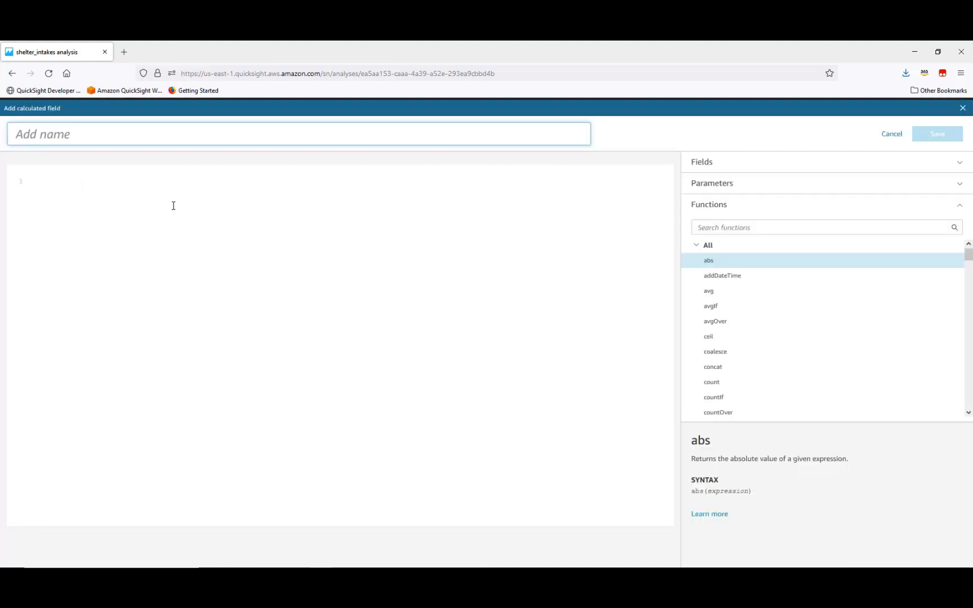
pyautogui.write('Avg Days at Shelter')
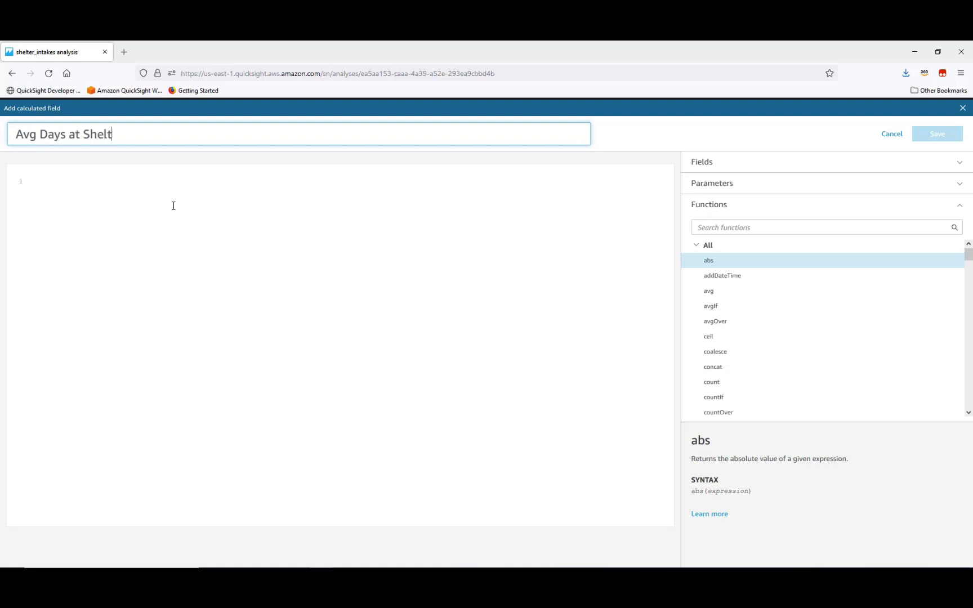
# - Enter the formula avgOver({Days at Shelter},[],PRE_FILTER) for Avg Days at Shelter and save the field
pyautogui.click(71, 187)
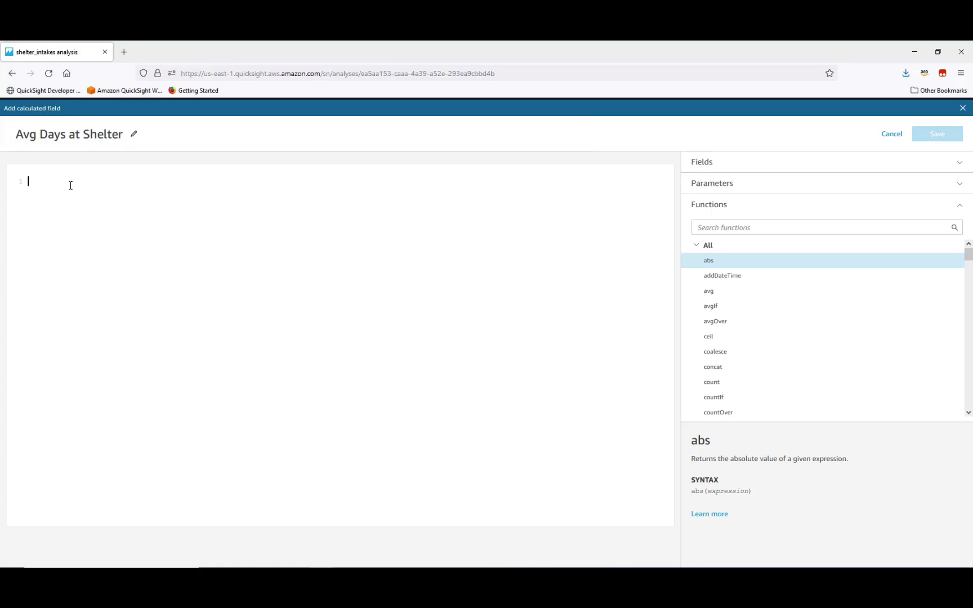
pyautogui.write('avg')
pyautogui.press('Down')
pyautogui.press('Down')
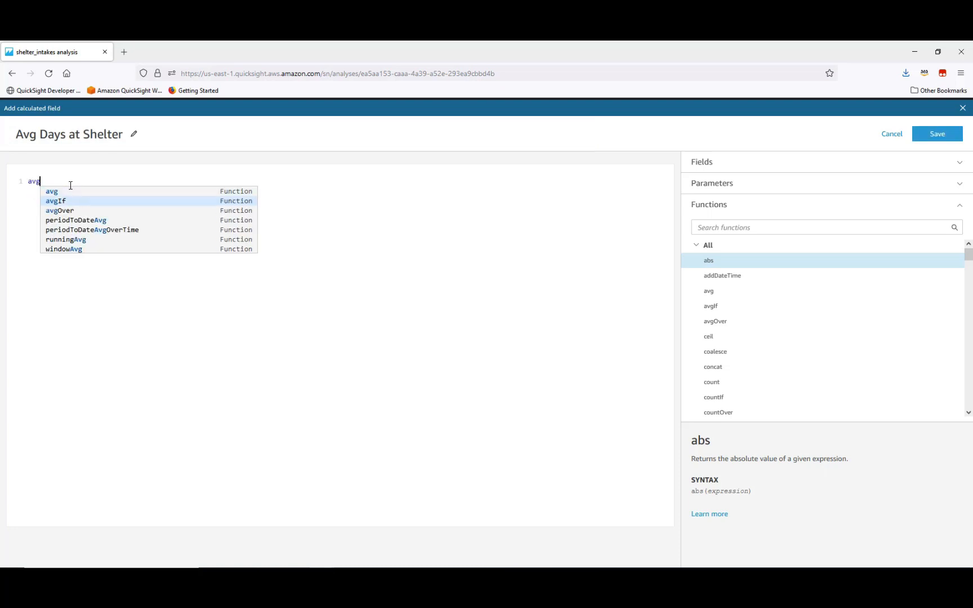
pyautogui.press('Return')
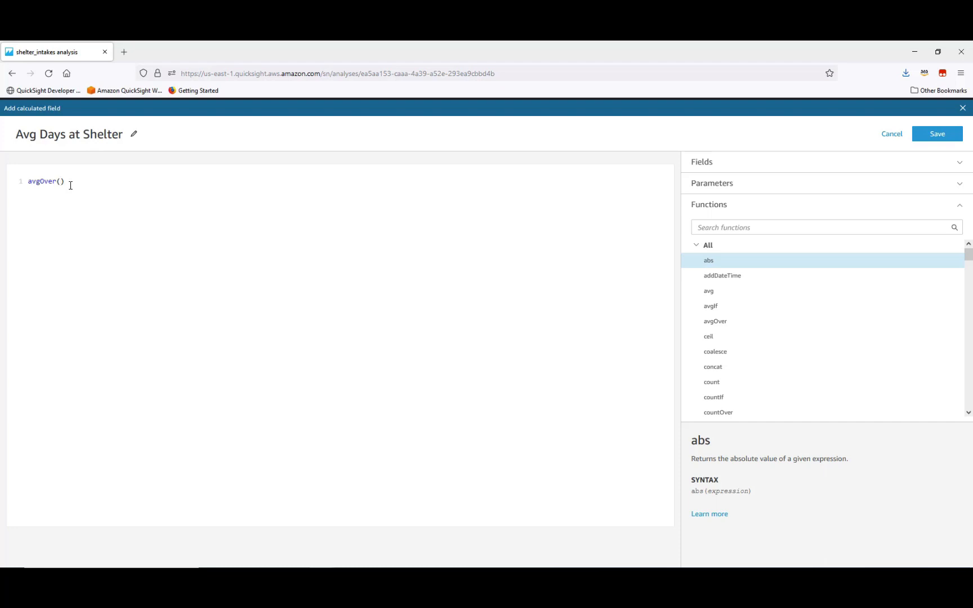
pyautogui.write('day')
pyautogui.press('Return')
pyautogui.write(',[],PRE')
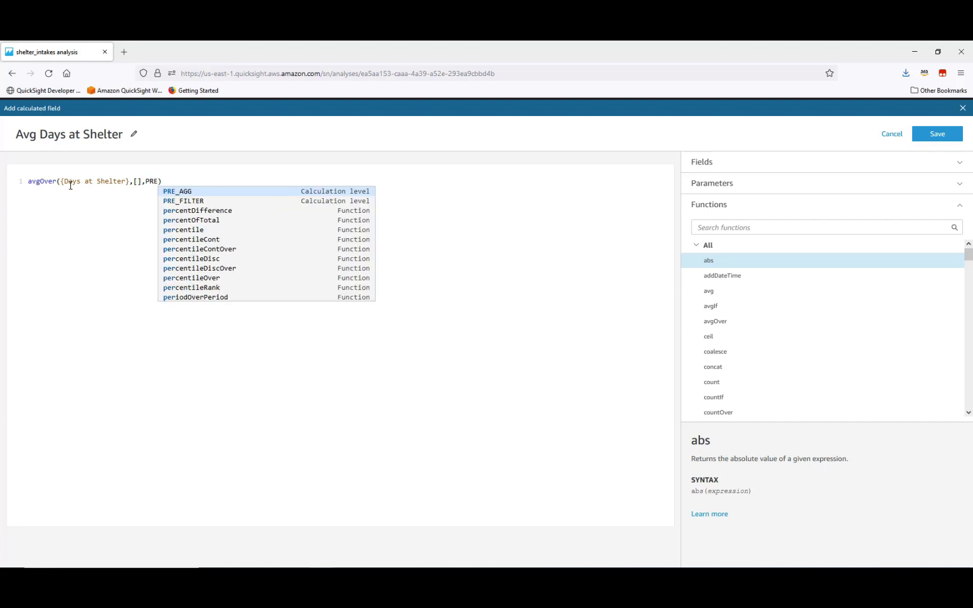
pyautogui.click(192, 201)
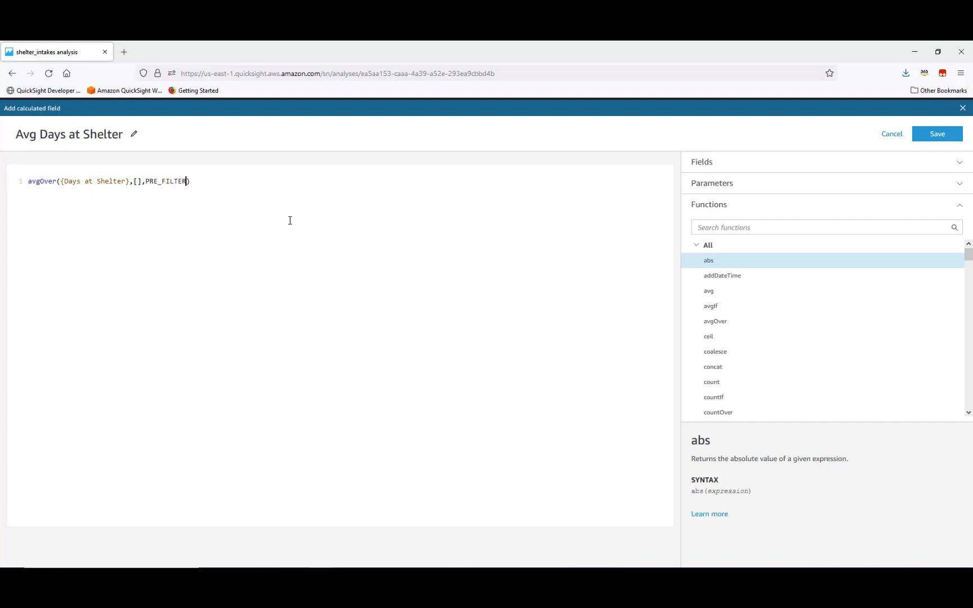
pyautogui.click(941, 135)
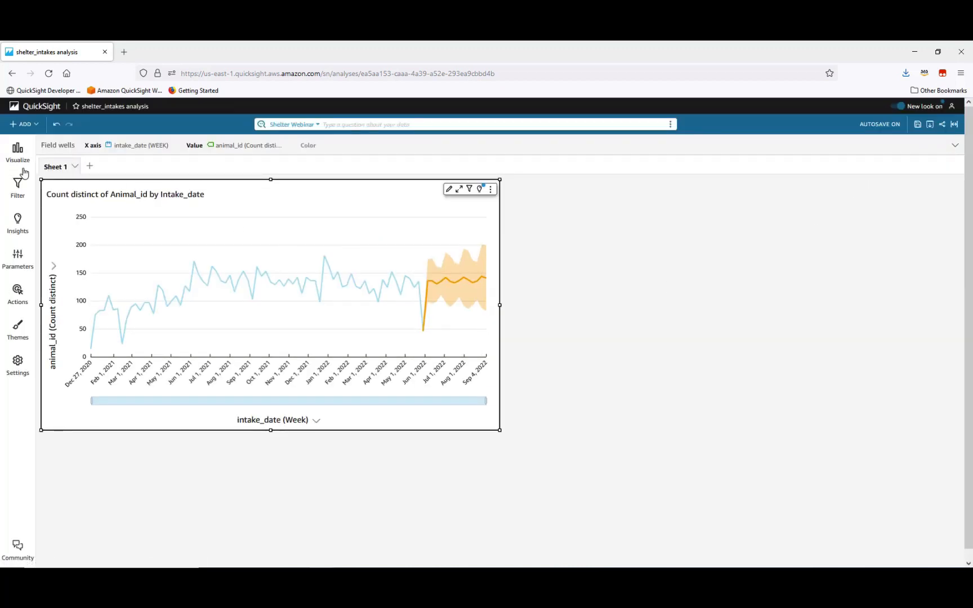
# - Add a KPI visual to the sheet with Avg Days at Shelter as its value
pyautogui.click(12, 155)
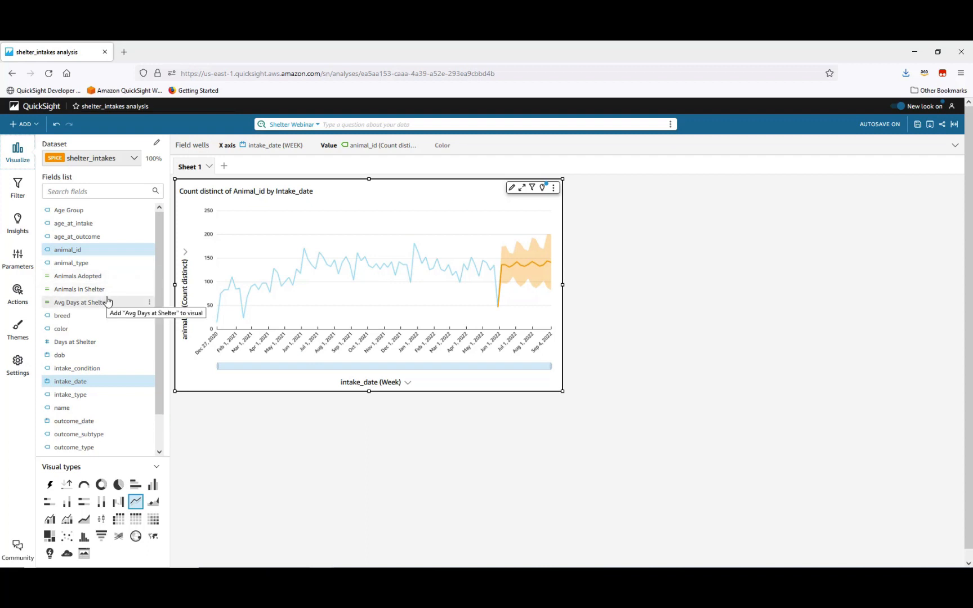
pyautogui.click(21, 124)
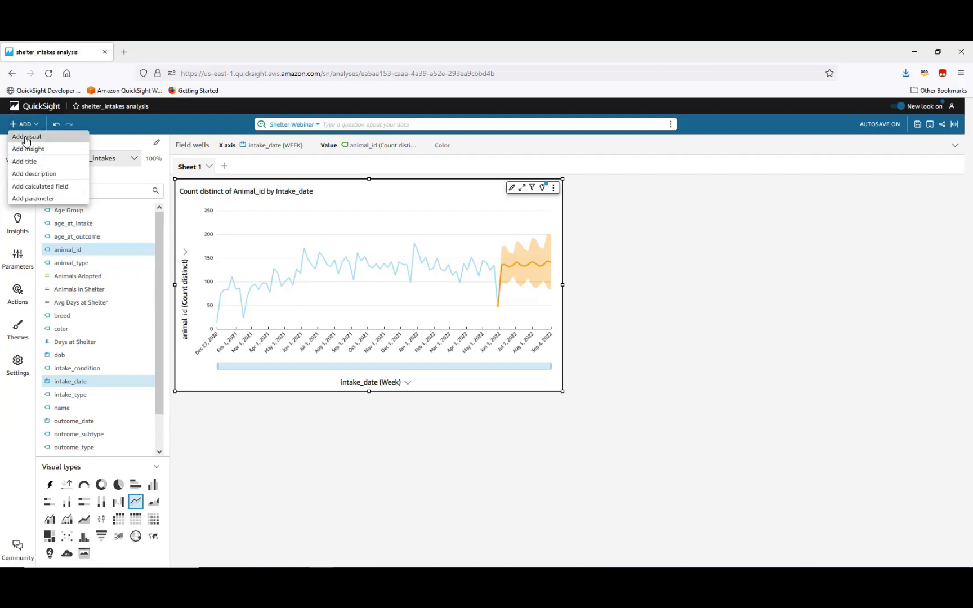
pyautogui.click(25, 137)
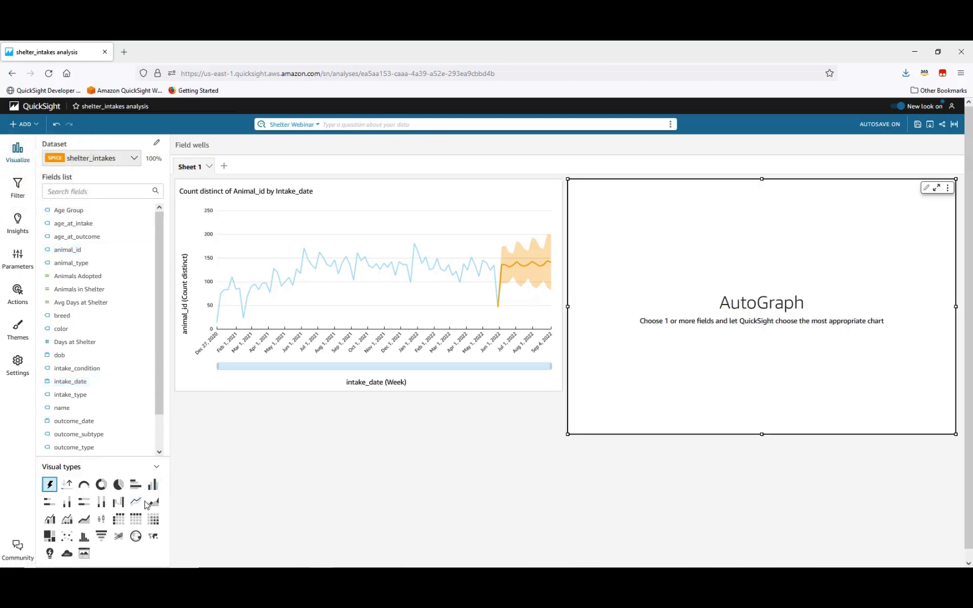
pyautogui.click(67, 485)
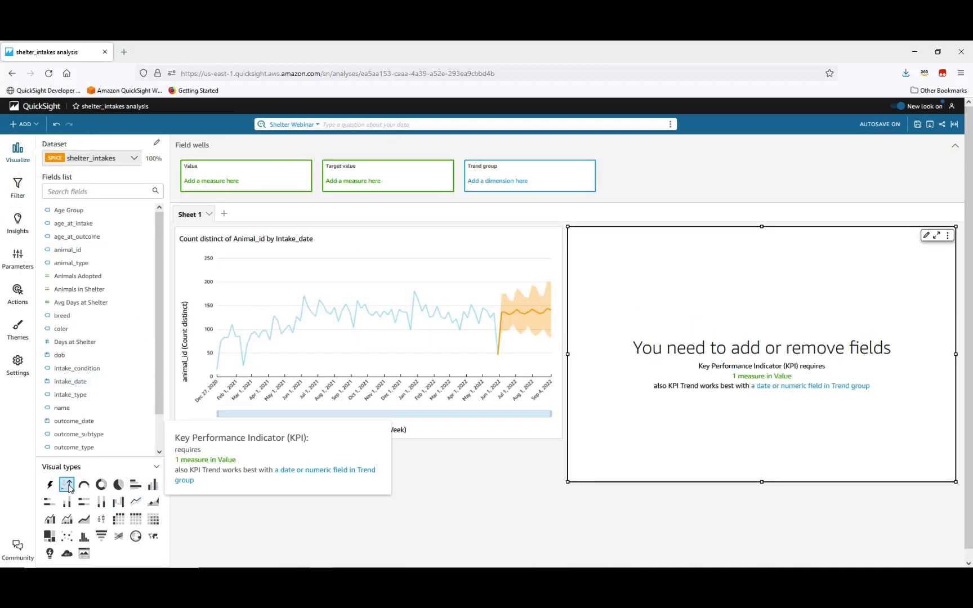
pyautogui.click(86, 304)
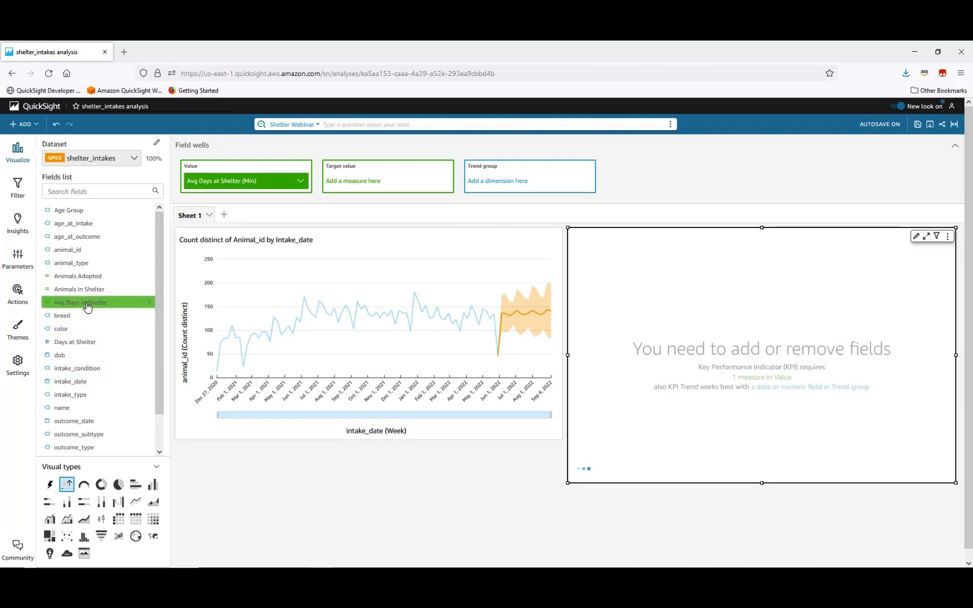
# - Format Avg Days at Shelter as a whole number in the 1235 style and shrink its KPI visual to a short tile
pyautogui.click(149, 304)
pyautogui.moveTo(175, 345)
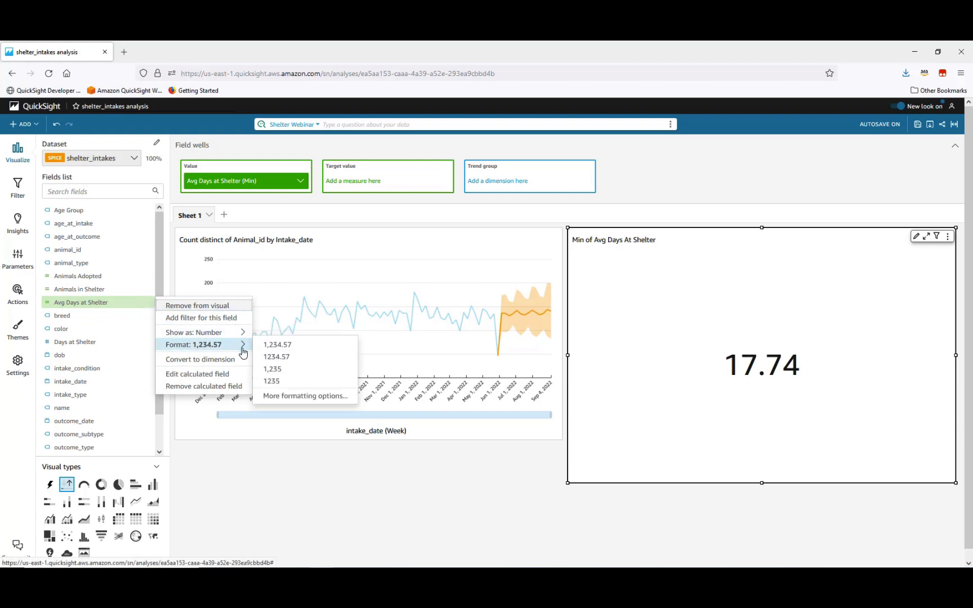
pyautogui.click(276, 383)
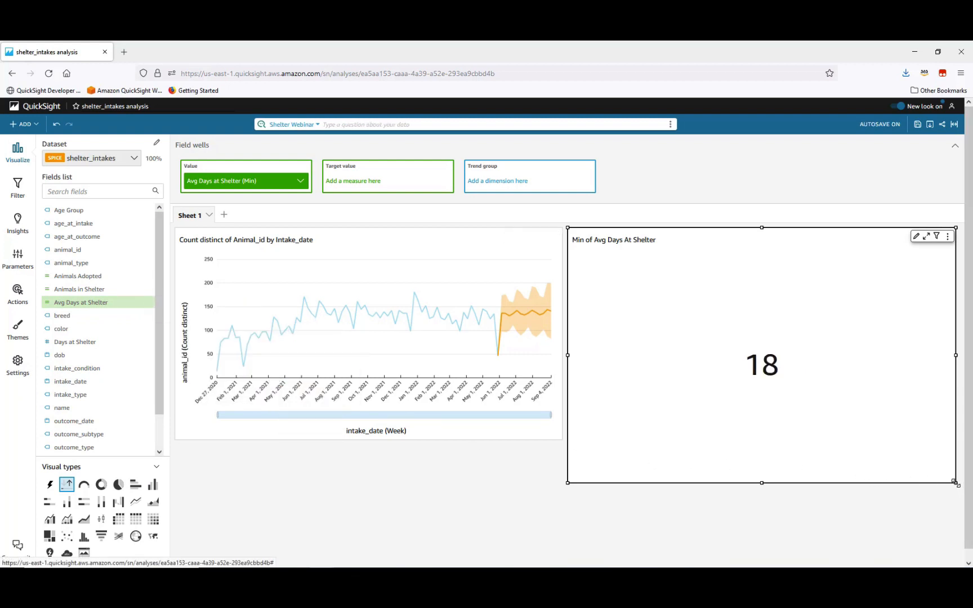
pyautogui.moveTo(907, 317); pyautogui.dragTo(927, 291)
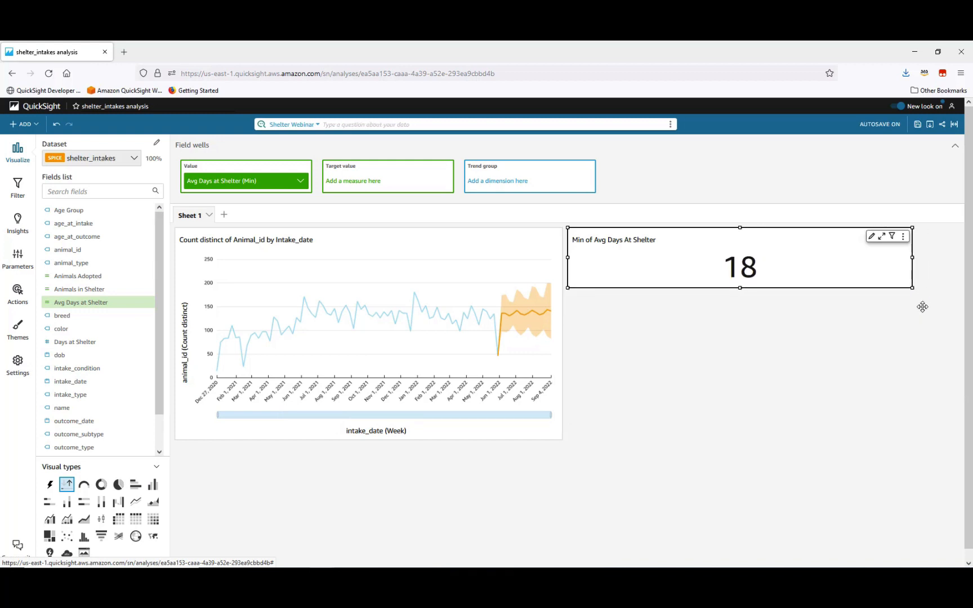
# - Add a second KPI visual with Animals Adopted as its value
pyautogui.click(26, 125)
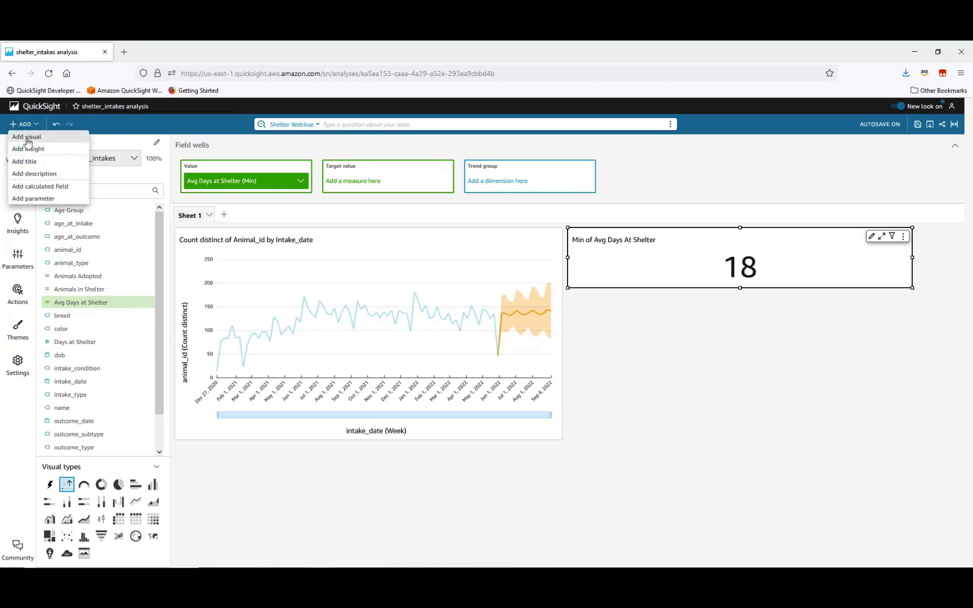
pyautogui.click(27, 137)
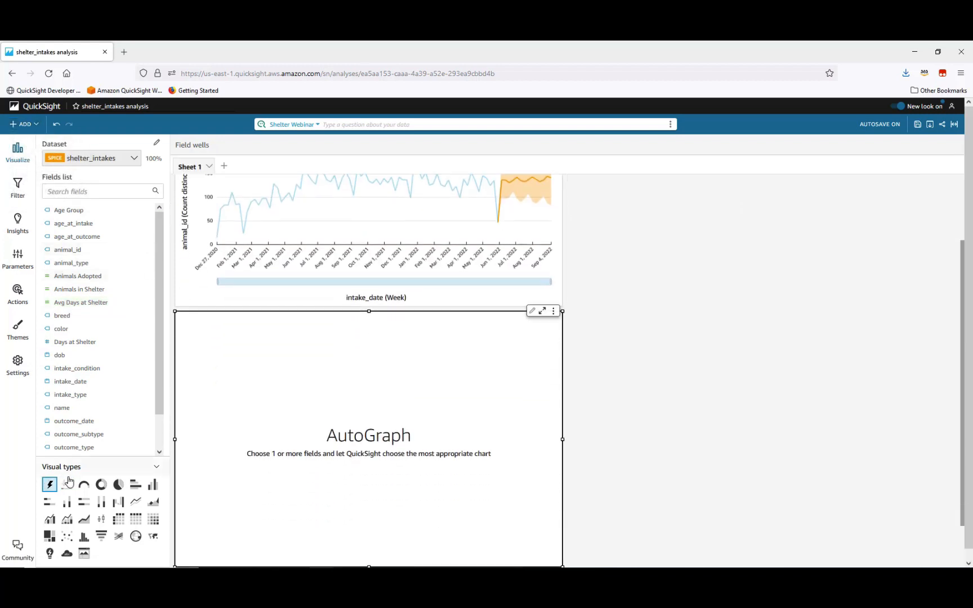
pyautogui.click(67, 485)
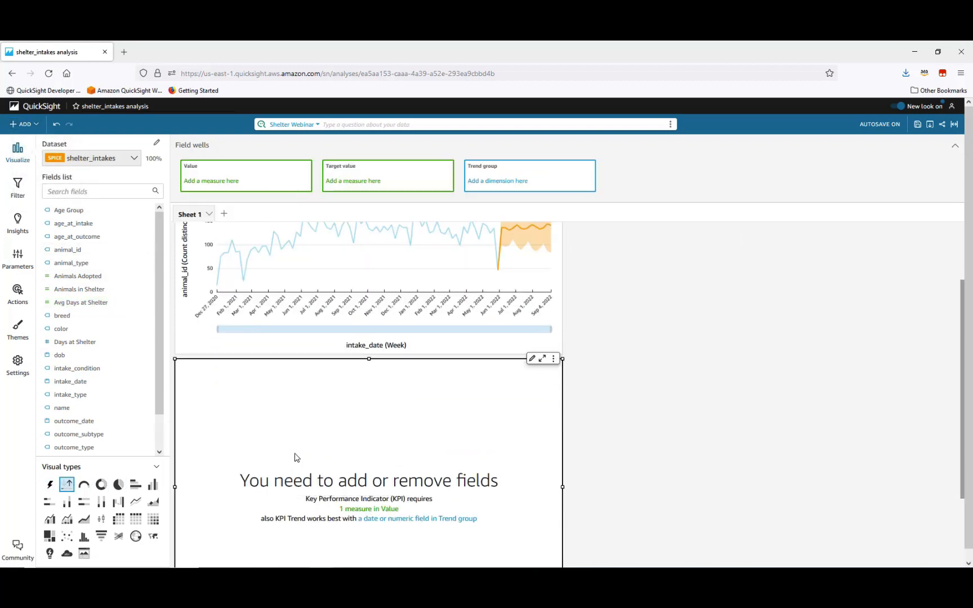
pyautogui.click(87, 276)
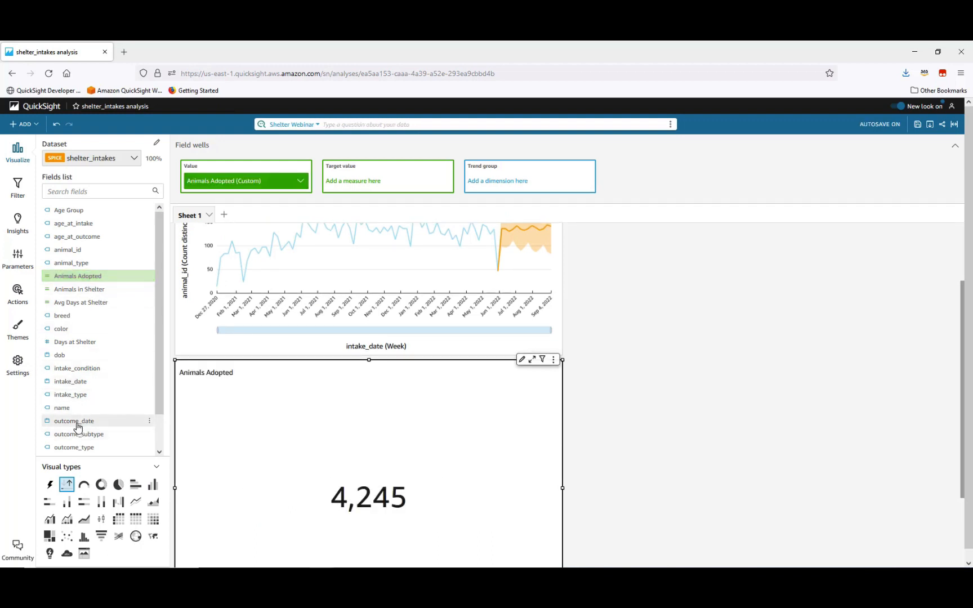
# - Add intake_date as the trend group of the Animals Adopted KPI and aggregate it by Year
pyautogui.moveTo(66, 385); pyautogui.dragTo(517, 186)
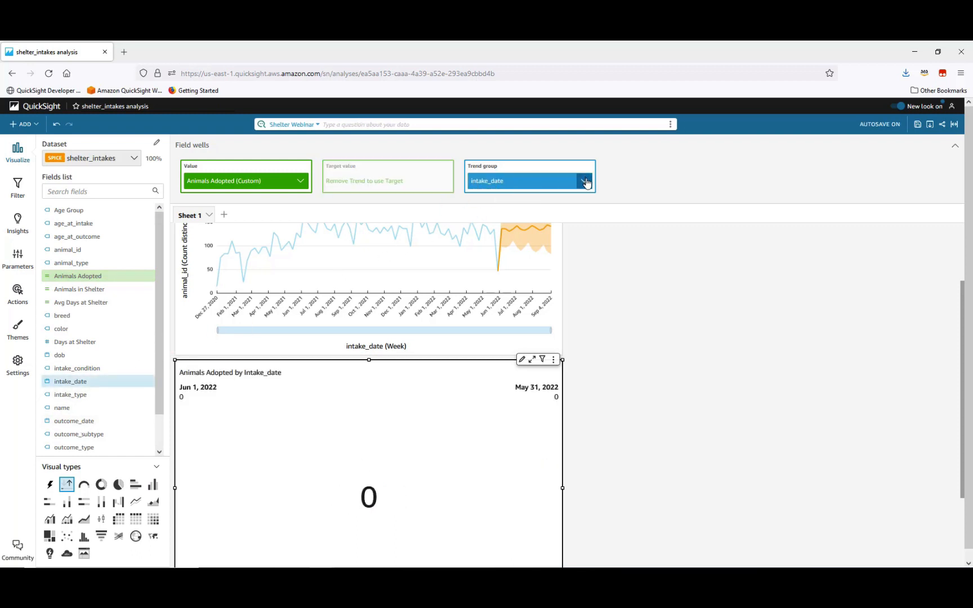
pyautogui.click(586, 181)
pyautogui.moveTo(685, 203)
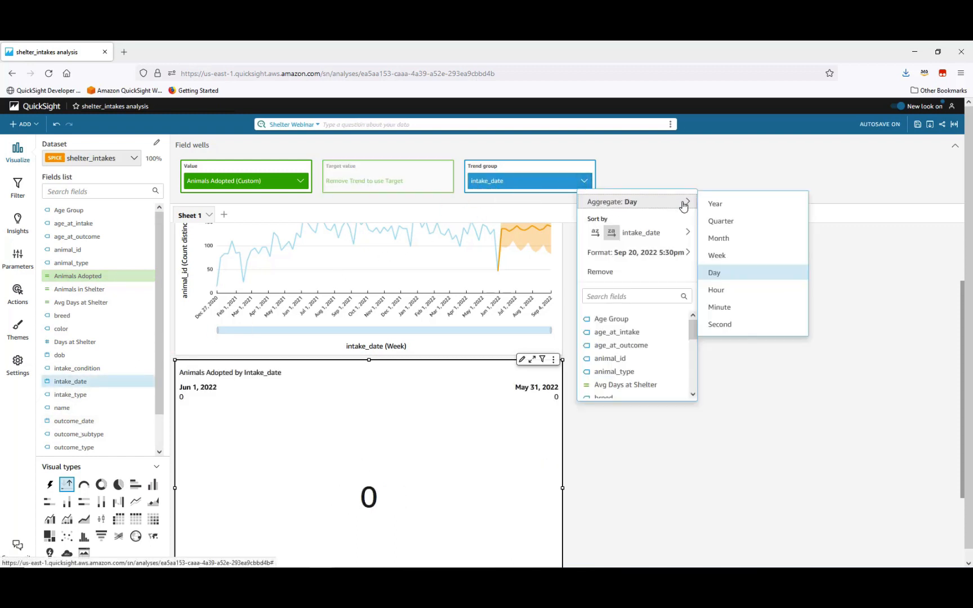
pyautogui.click(733, 207)
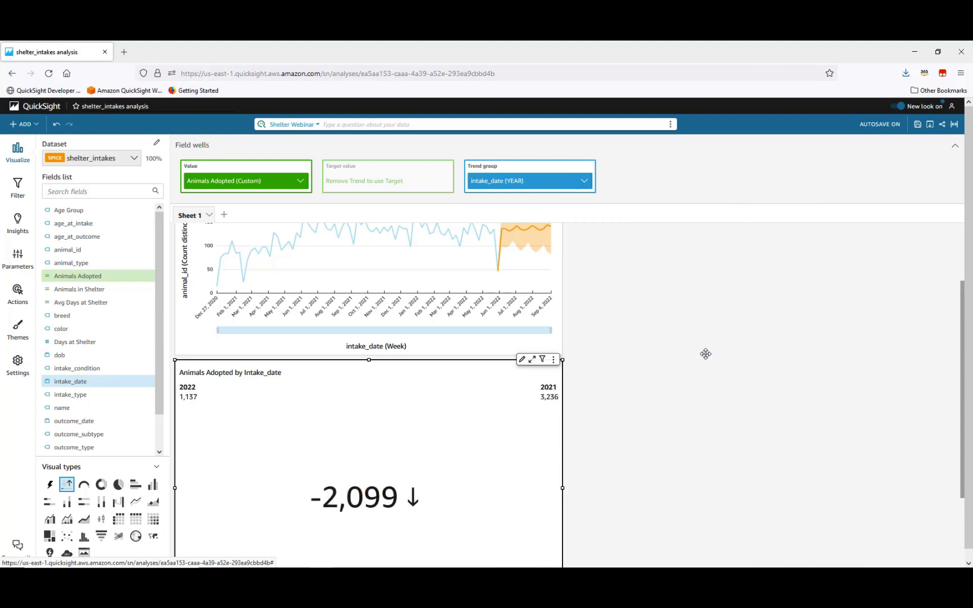
# - Set the Animals Adopted KPI's comparison method to Percent (%) and shrink its visual to a short tile
pyautogui.scroll(-1, 706, 353)
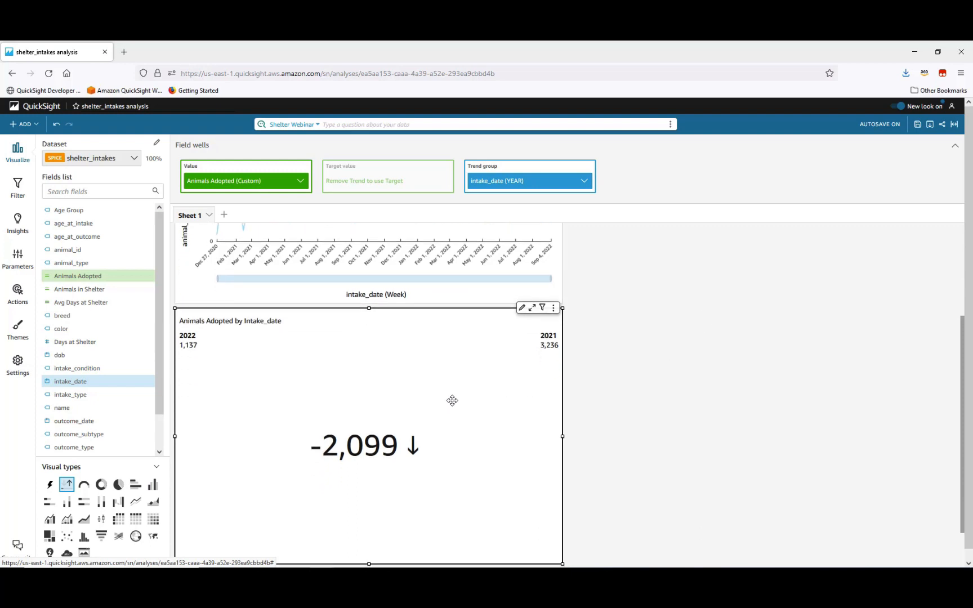
pyautogui.click(523, 310)
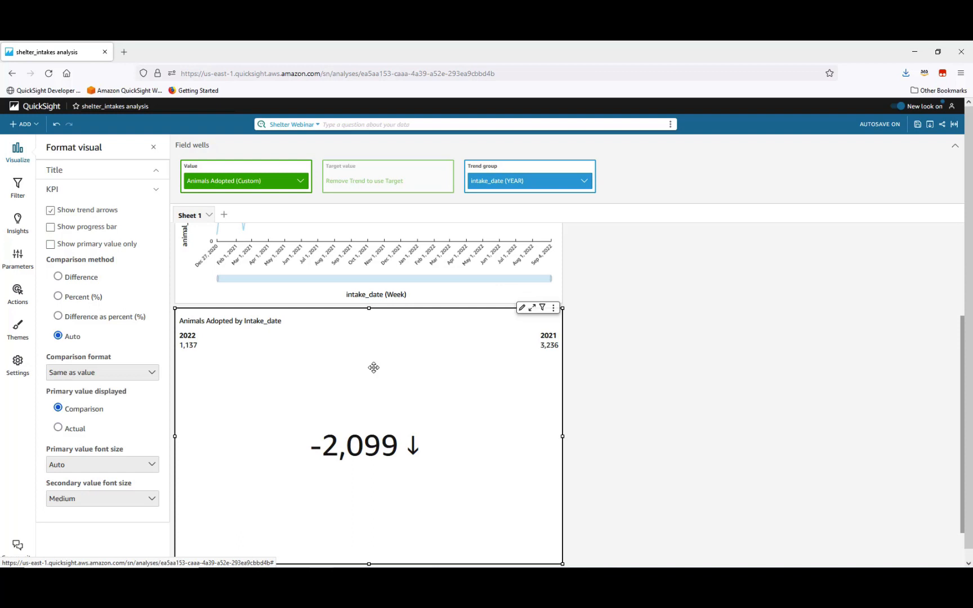
pyautogui.click(58, 298)
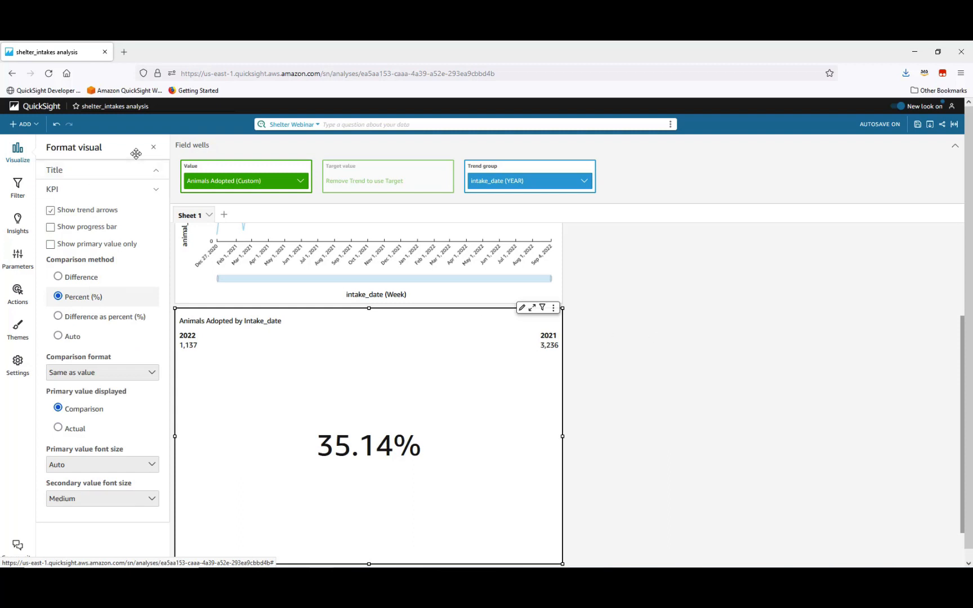
pyautogui.click(153, 147)
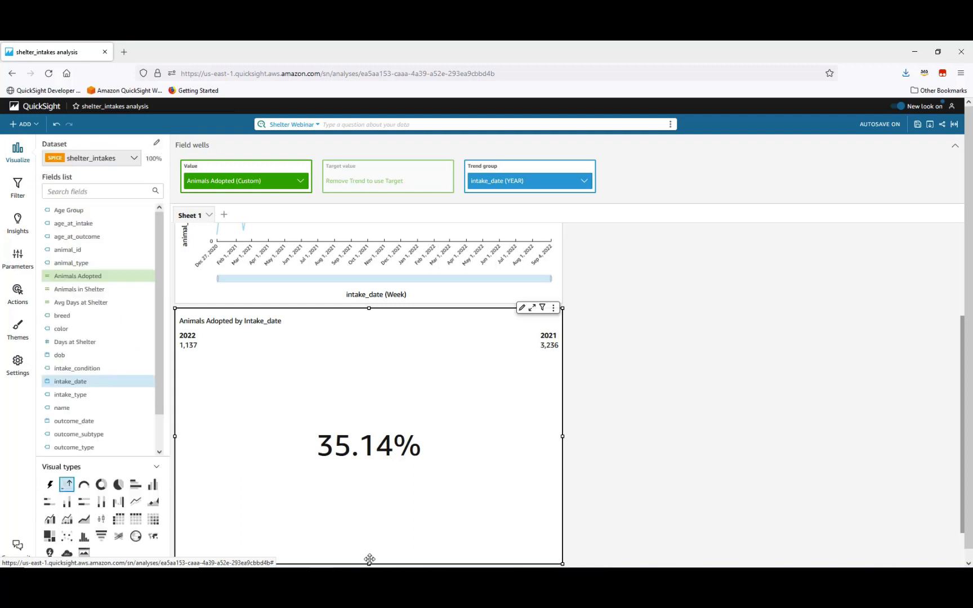
pyautogui.moveTo(370, 549); pyautogui.dragTo(396, 410)
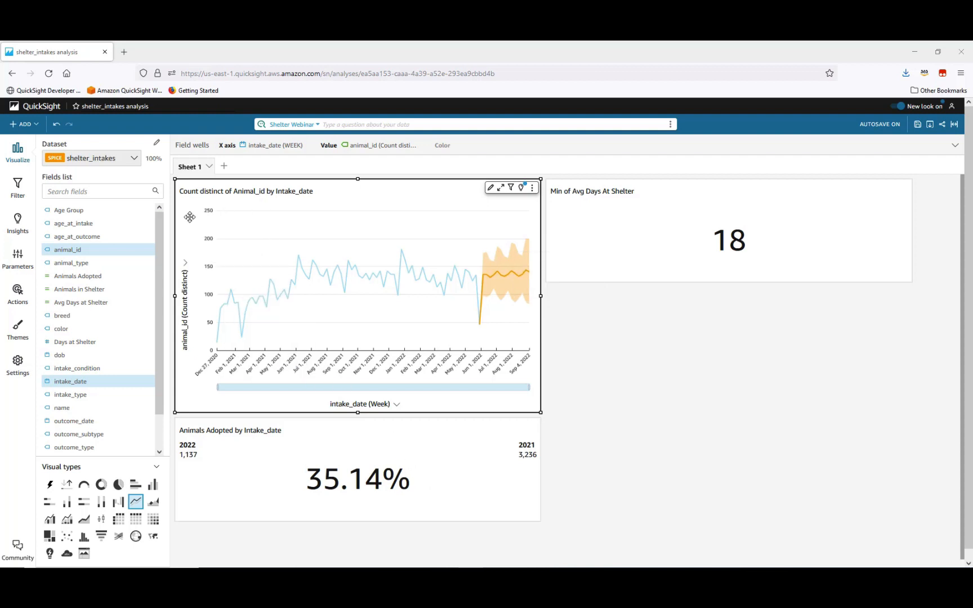
# - Add the suggested Growth rate insight for the intake trend chart to the sheet and narrow it to the chart's width
pyautogui.click(17, 225)
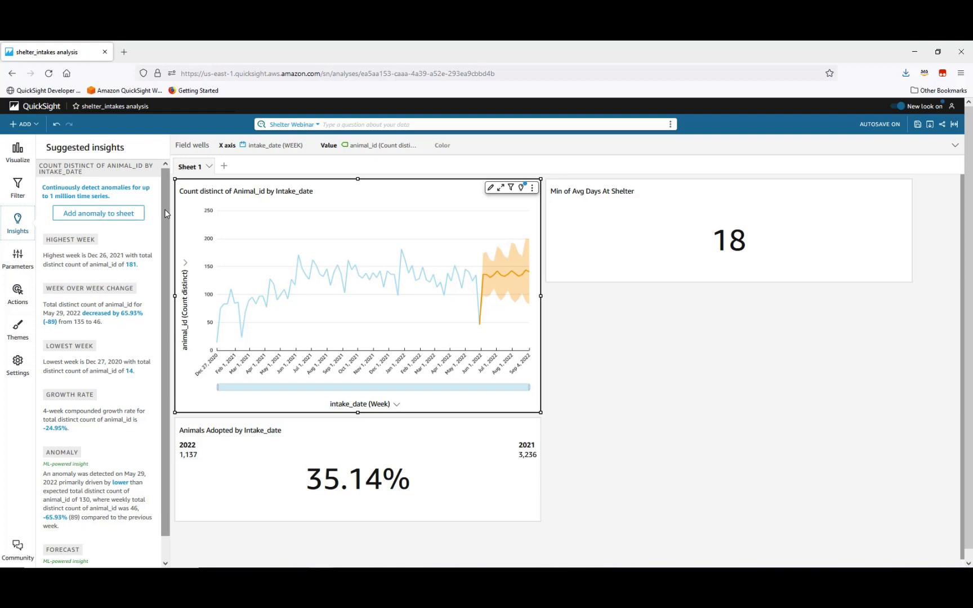
pyautogui.moveTo(166, 214); pyautogui.dragTo(169, 225)
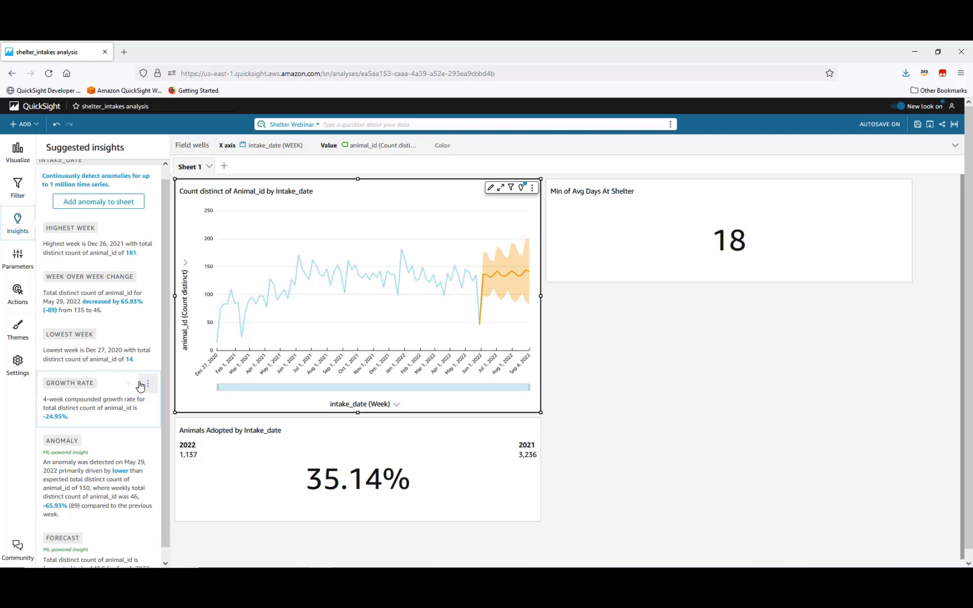
pyautogui.click(129, 385)
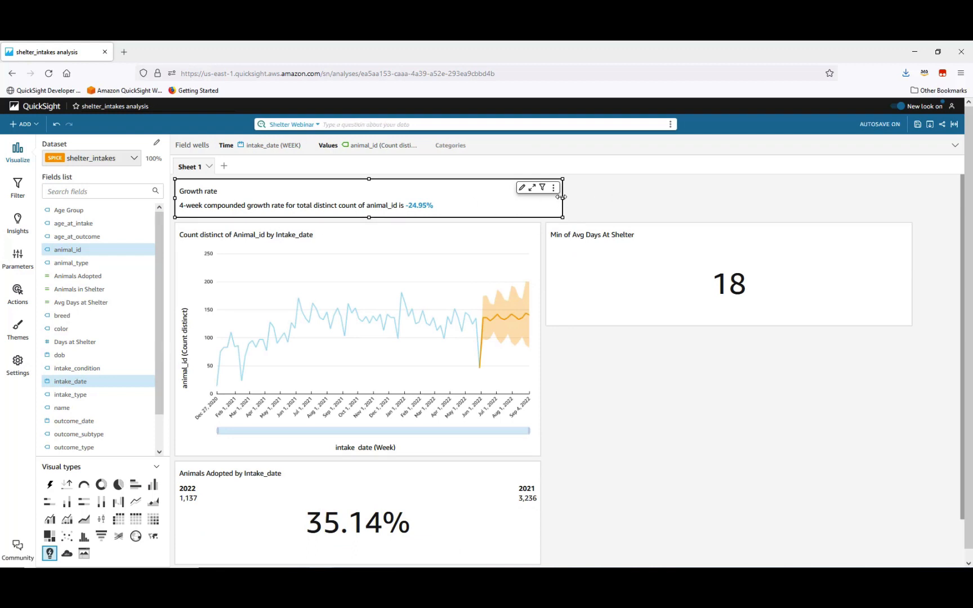
pyautogui.moveTo(562, 198); pyautogui.dragTo(537, 197)
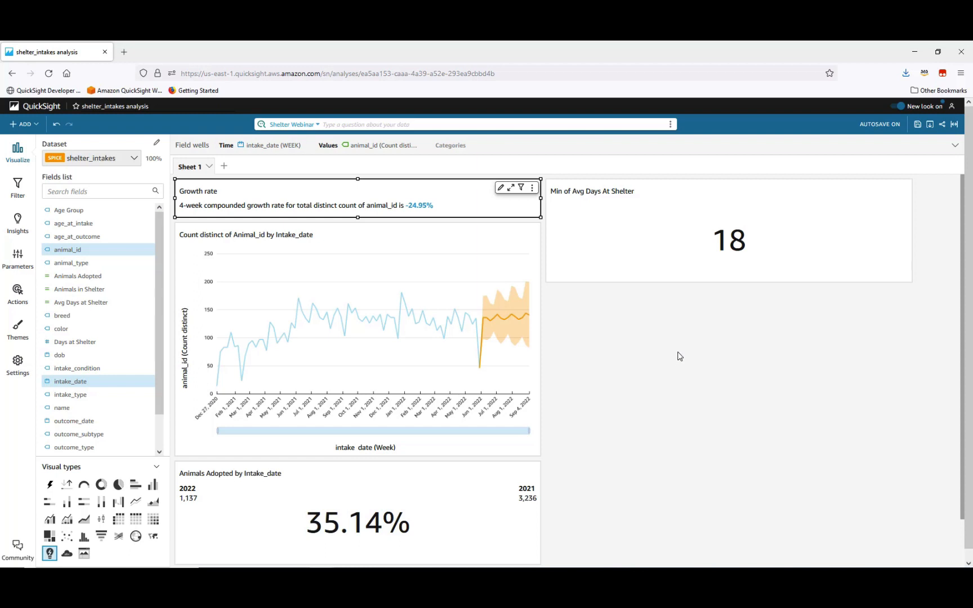
# - Add an insight with the Top ranked computation and use breed as its category
pyautogui.click(23, 125)
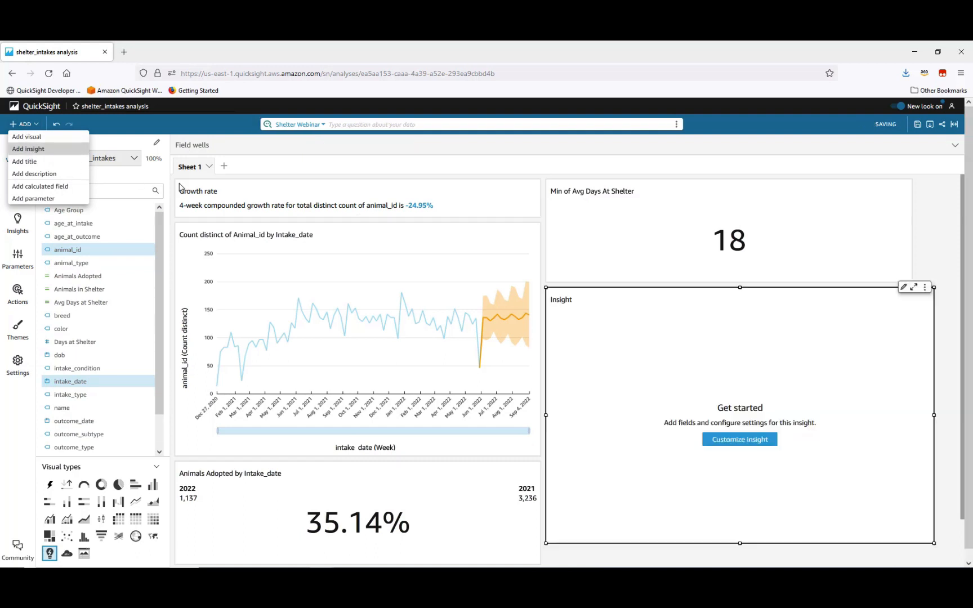
pyautogui.click(31, 150)
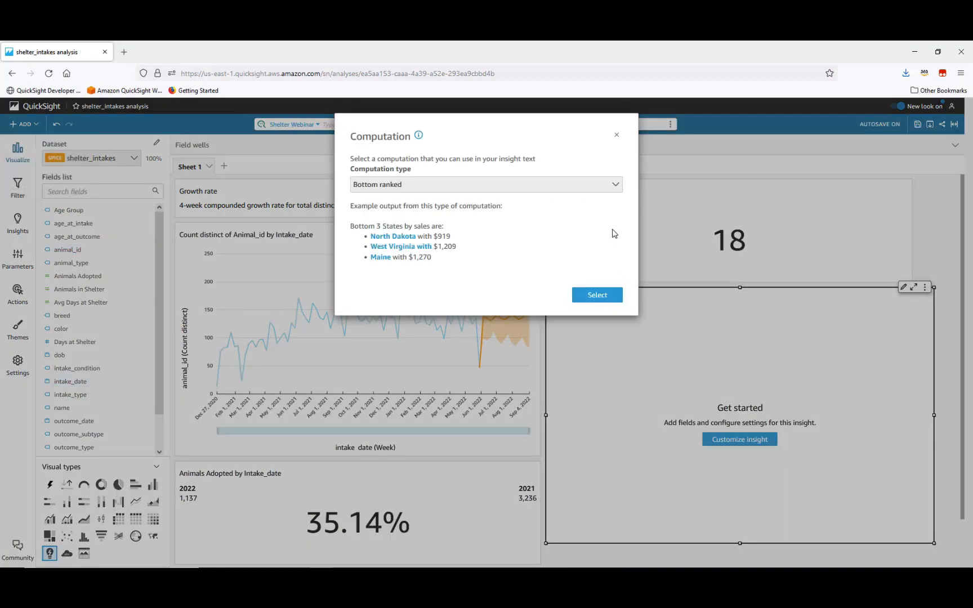
pyautogui.click(617, 185)
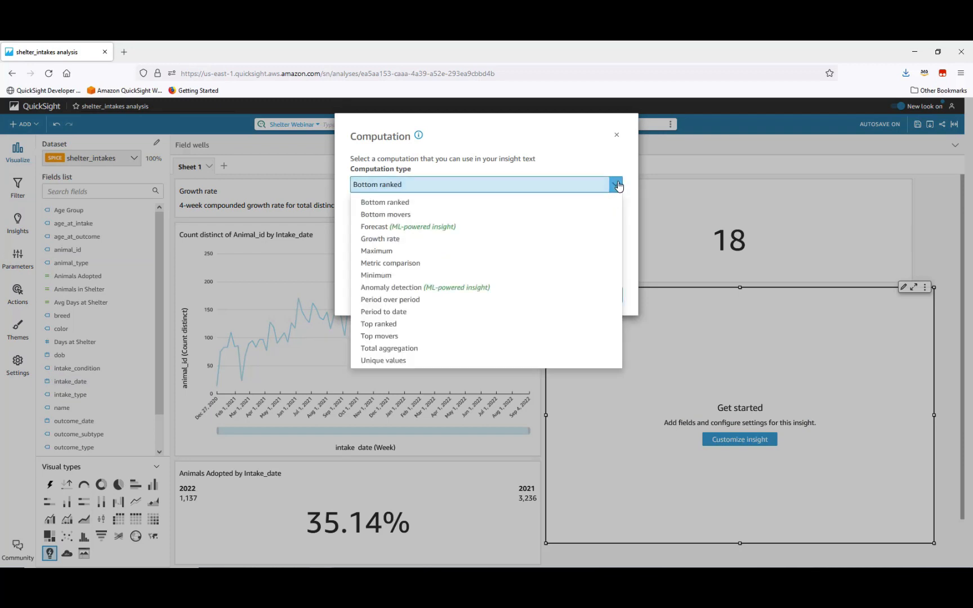
pyautogui.click(391, 327)
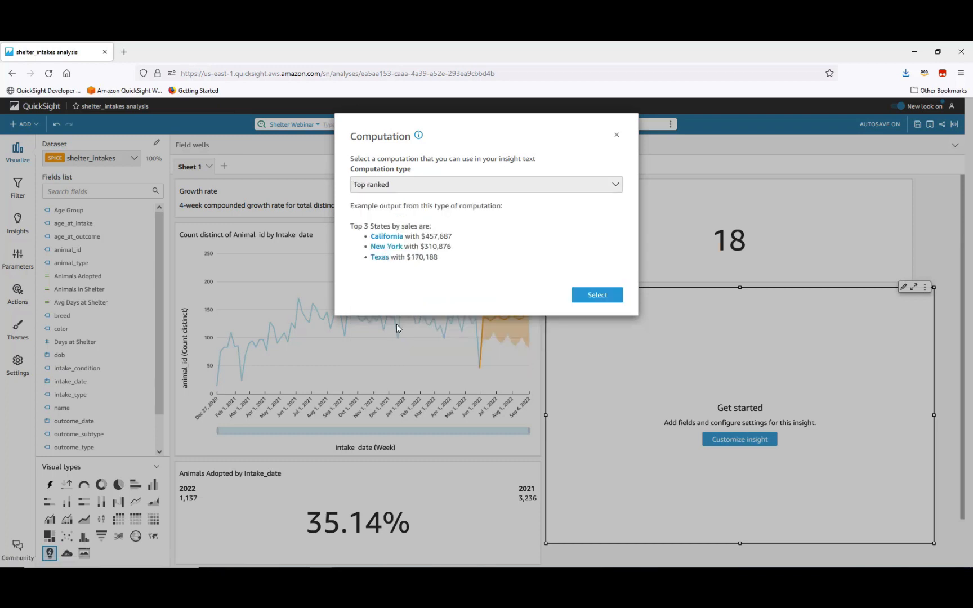
pyautogui.click(608, 297)
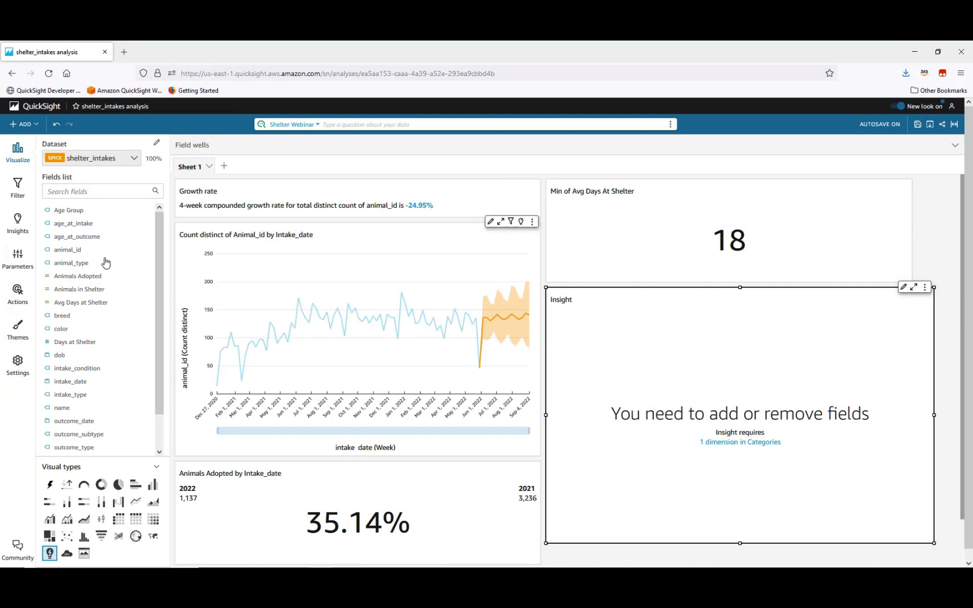
pyautogui.click(60, 316)
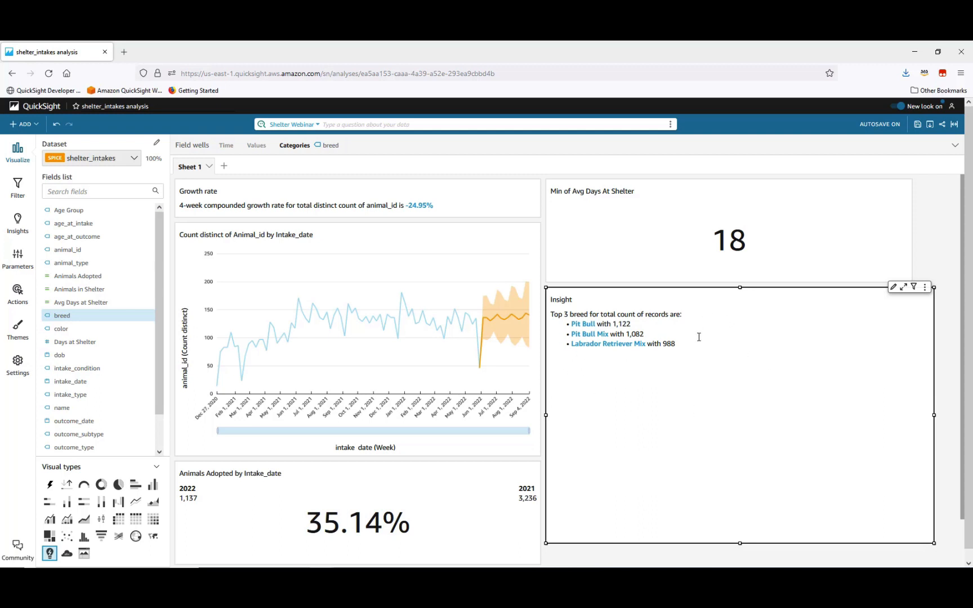
# - Reword the breed insight's narrative from "for total count of records" to "for intake count" and save it
pyautogui.click(926, 288)
pyautogui.click(914, 310)
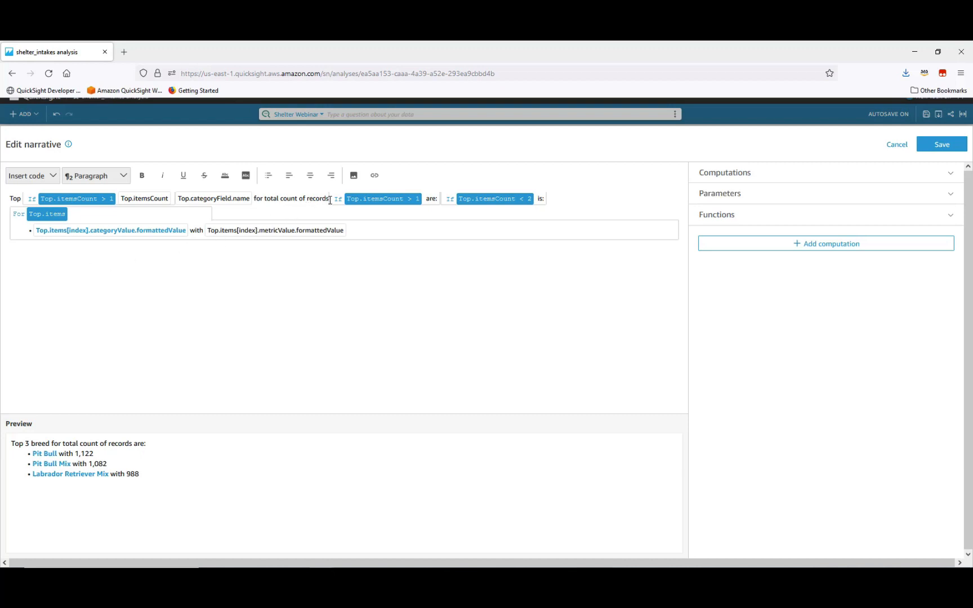
pyautogui.moveTo(329, 200); pyautogui.dragTo(254, 208)
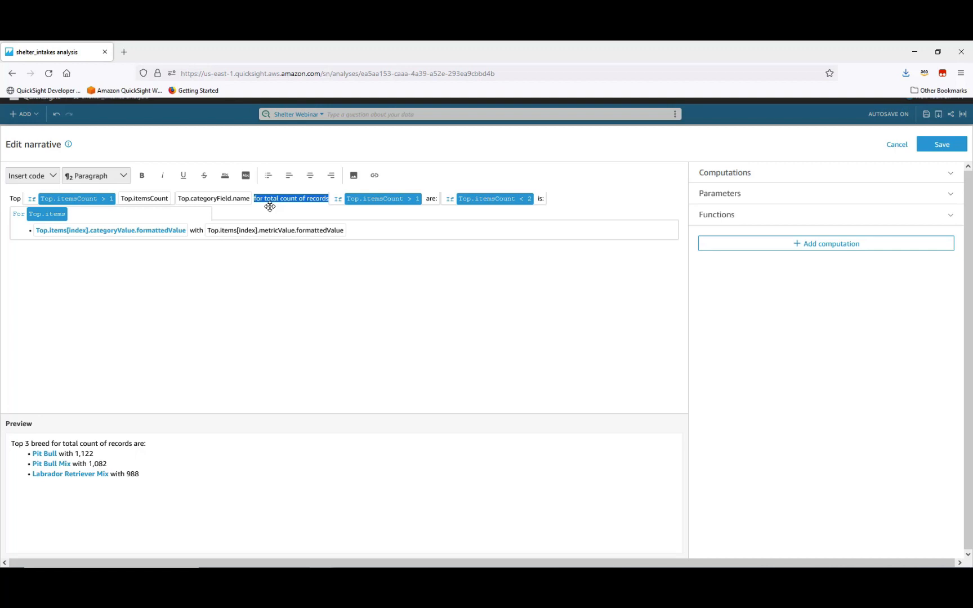
pyautogui.write('for intak')
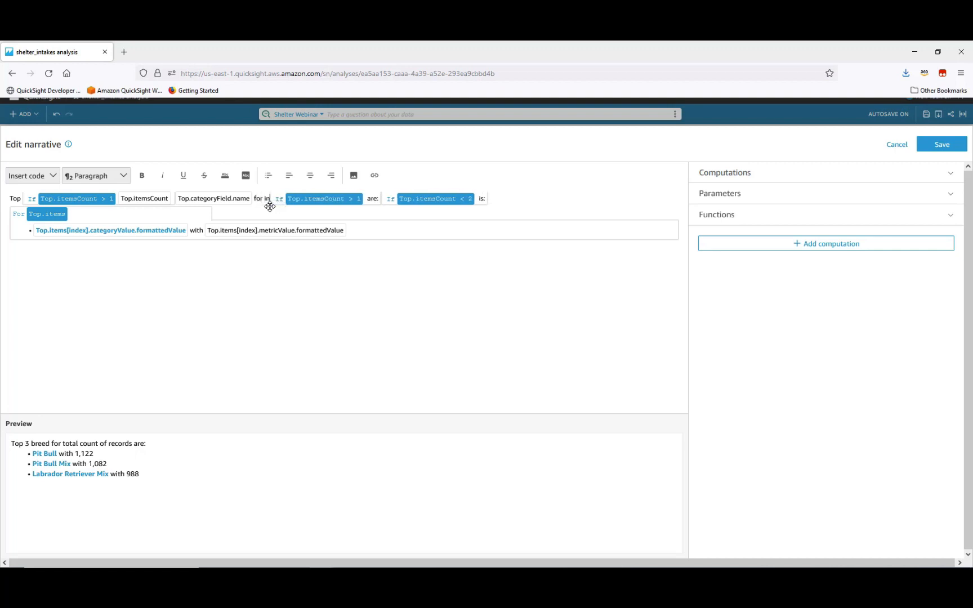
pyautogui.write('e count')
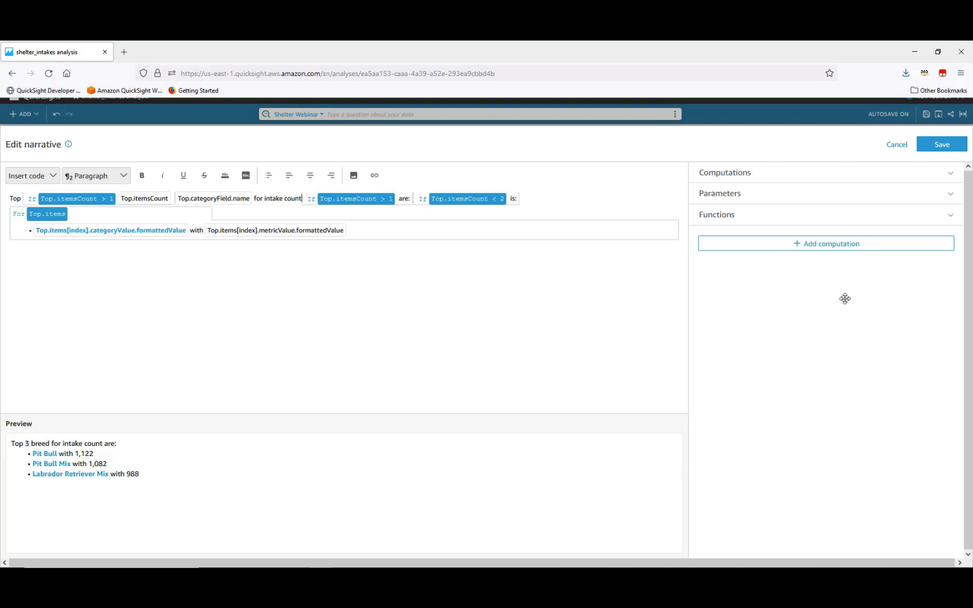
pyautogui.click(935, 148)
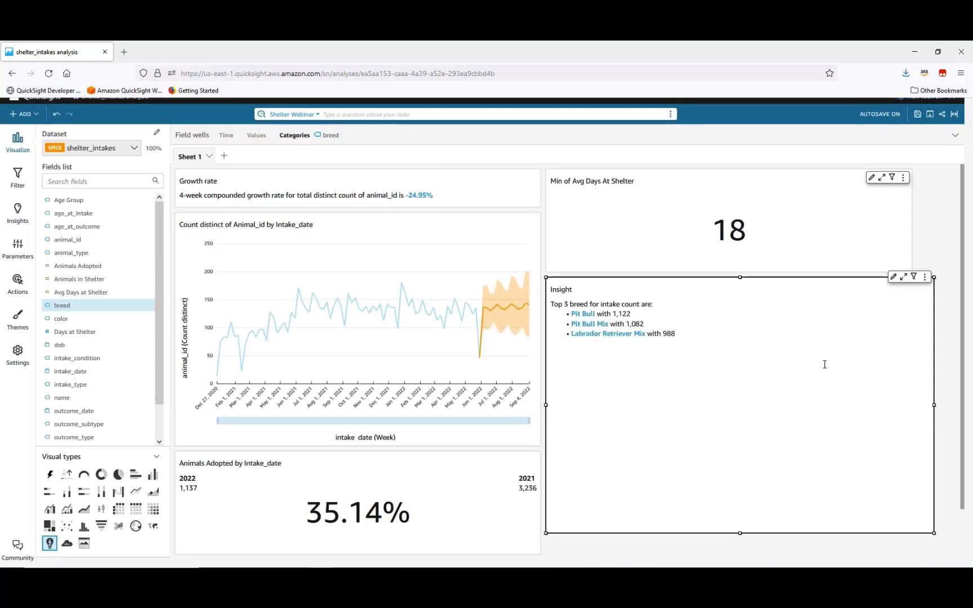
# - Hide the breed insight's title and shrink its visual to fit the text, matching the width of the KPI above
pyautogui.click(893, 277)
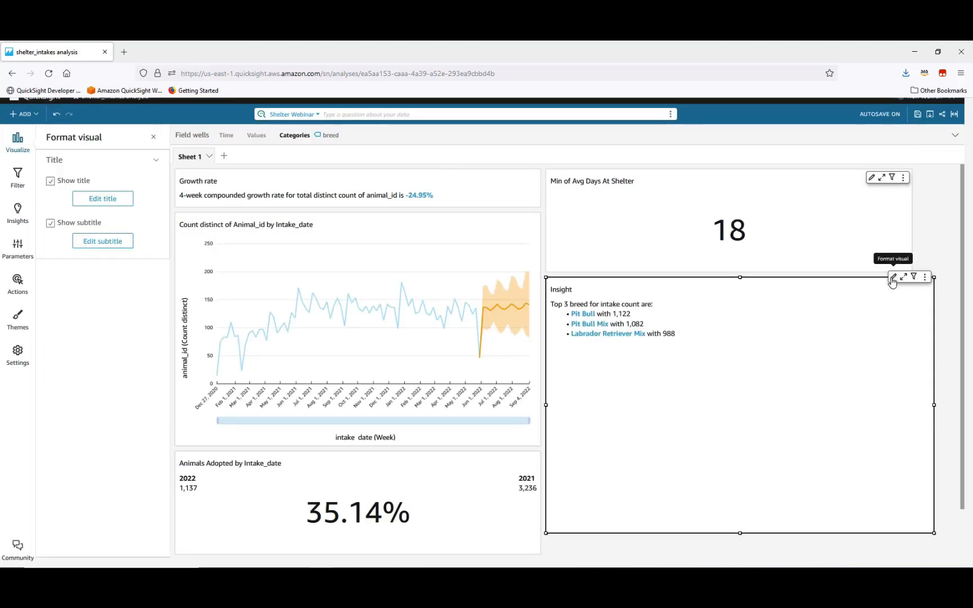
pyautogui.click(50, 181)
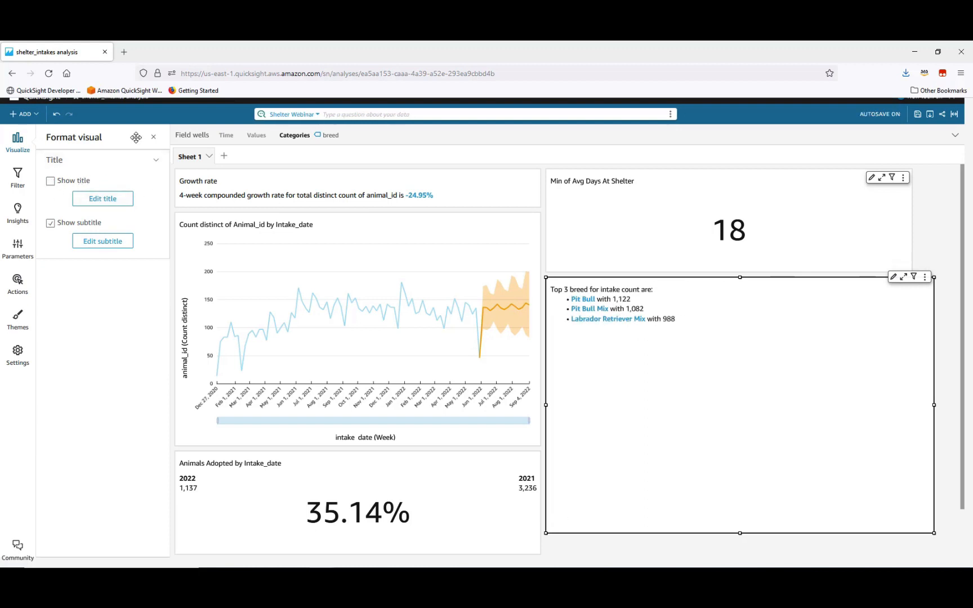
pyautogui.click(154, 137)
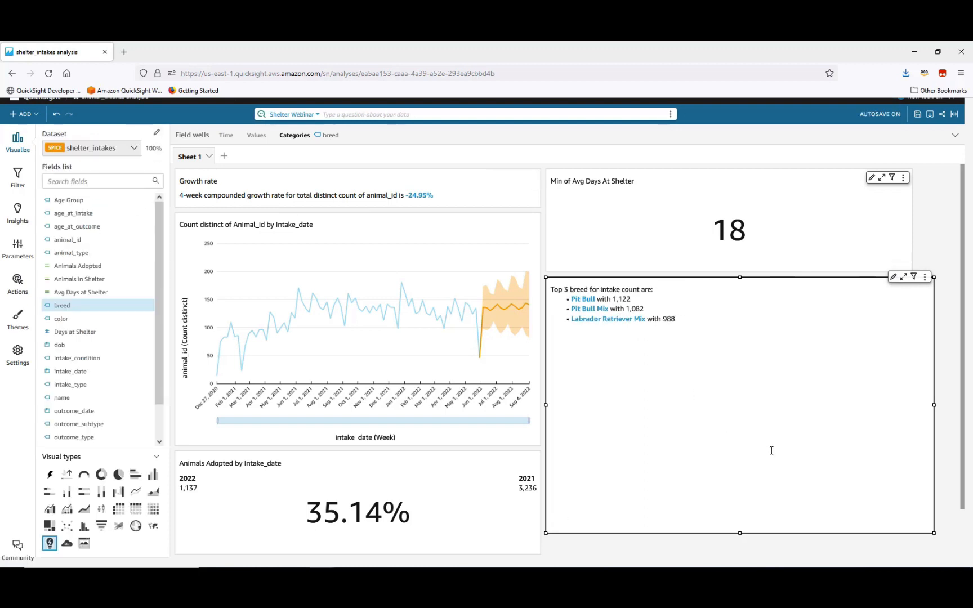
pyautogui.moveTo(934, 533); pyautogui.dragTo(916, 347)
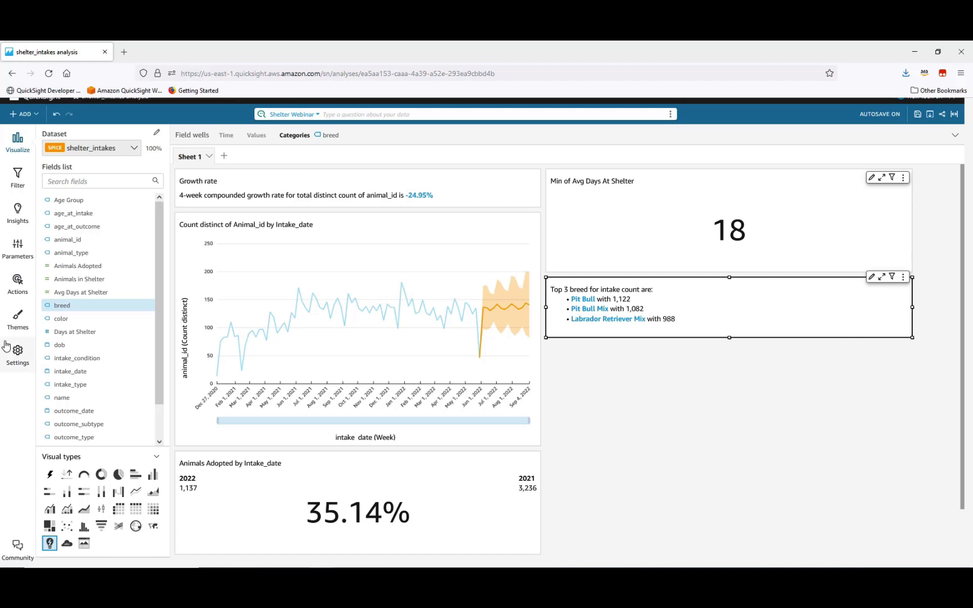
# - Switch the sheet layout to Free-form and apply it
pyautogui.click(14, 359)
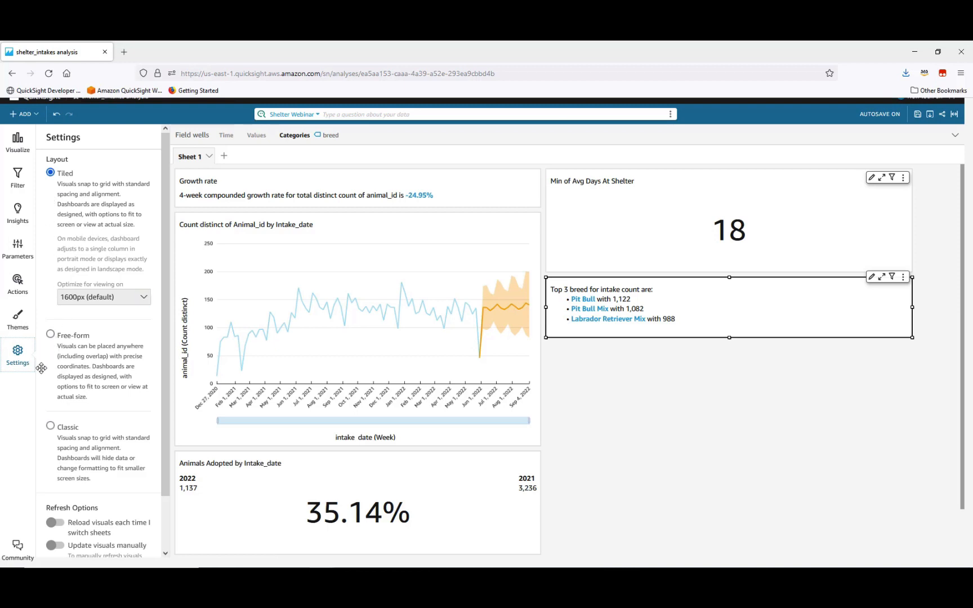
pyautogui.click(50, 334)
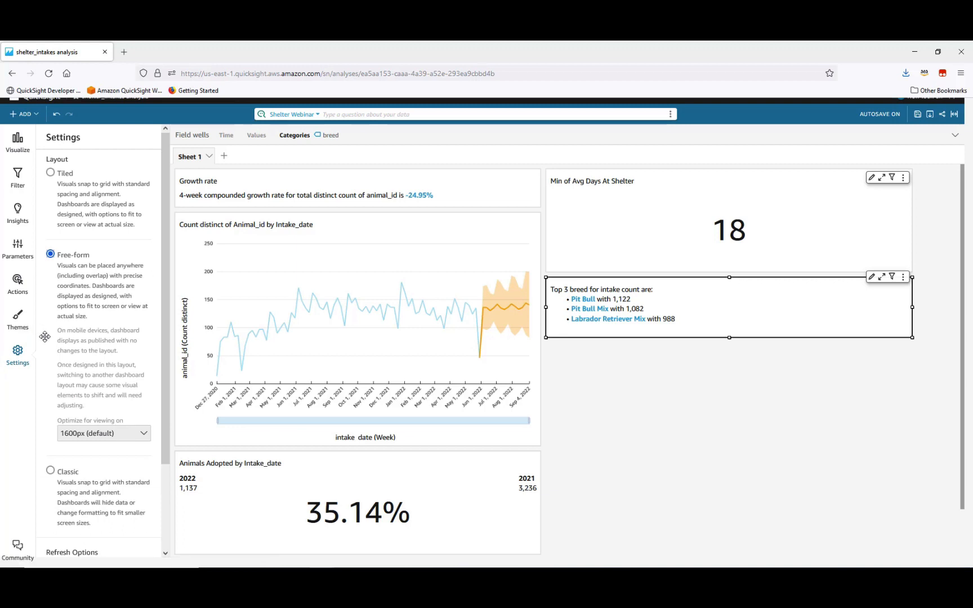
pyautogui.moveTo(163, 450); pyautogui.dragTo(162, 545)
pyautogui.click(100, 541)
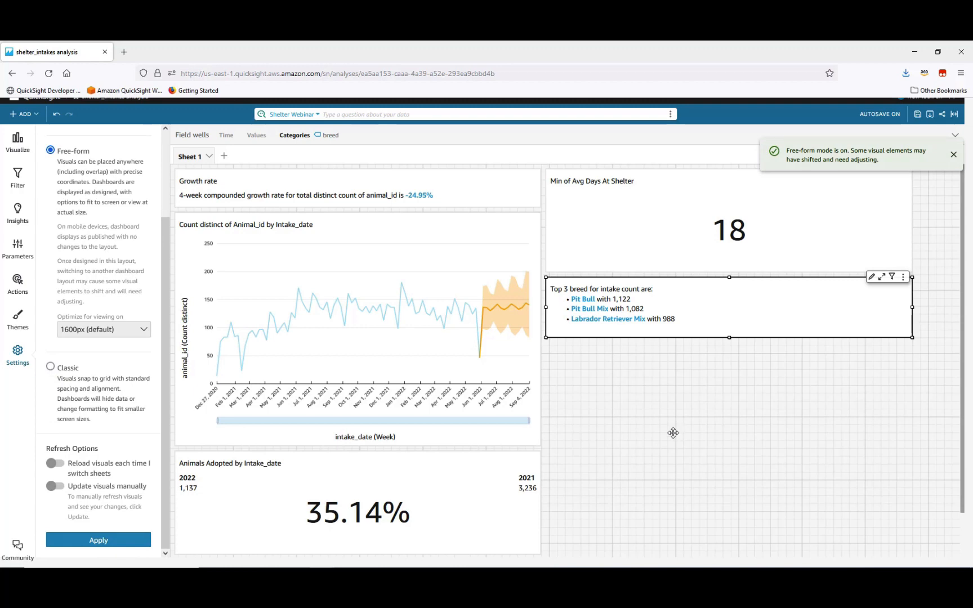
# - Shorten the intake trend chart and shift it down, and move the Growth rate insight below the breed insight
pyautogui.click(417, 443)
pyautogui.moveTo(359, 446); pyautogui.dragTo(355, 364)
pyautogui.moveTo(388, 212); pyautogui.dragTo(385, 253)
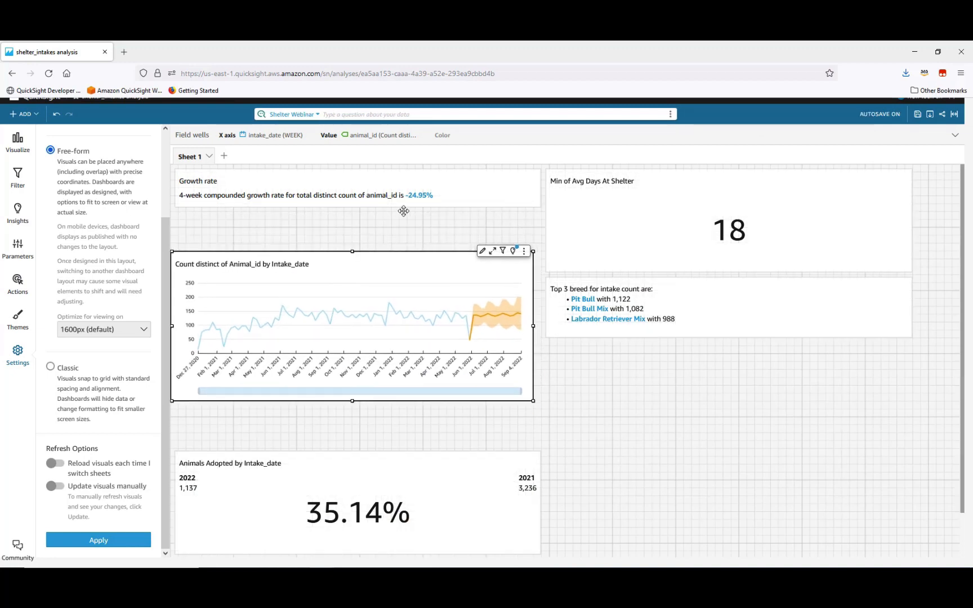
pyautogui.click(490, 204)
pyautogui.moveTo(490, 206); pyautogui.dragTo(873, 406)
# - Shrink the Avg Days at Shelter KPI to a small tile and place it above the intake trend chart
pyautogui.click(669, 235)
pyautogui.moveTo(921, 219); pyautogui.dragTo(654, 218)
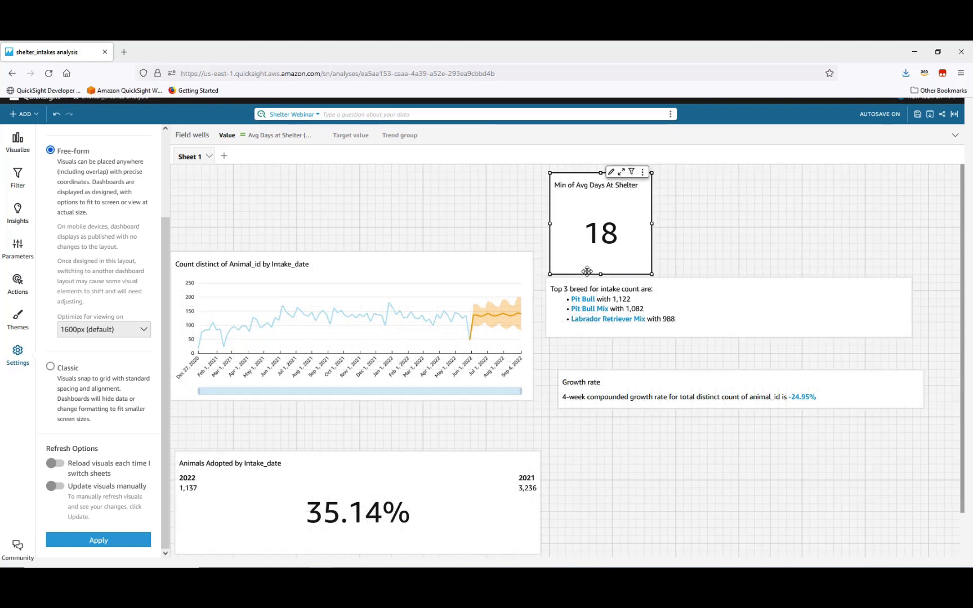
pyautogui.moveTo(602, 272); pyautogui.dragTo(365, 246)
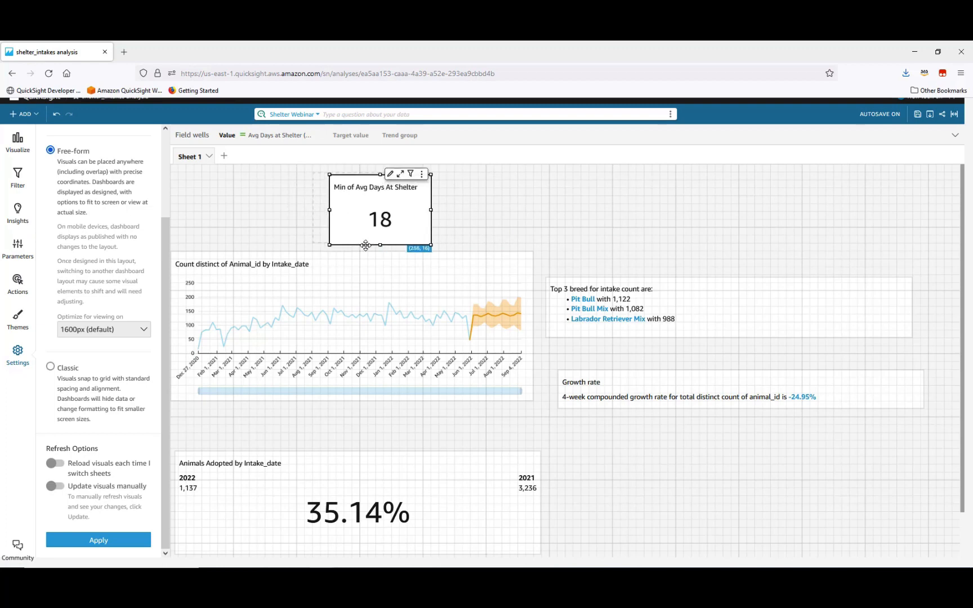
# - Shrink the Animals Adopted KPI, place it above the intake trend chart, and set the Avg Days at Shelter KPI beside it
pyautogui.click(441, 489)
pyautogui.moveTo(543, 504); pyautogui.dragTo(360, 503)
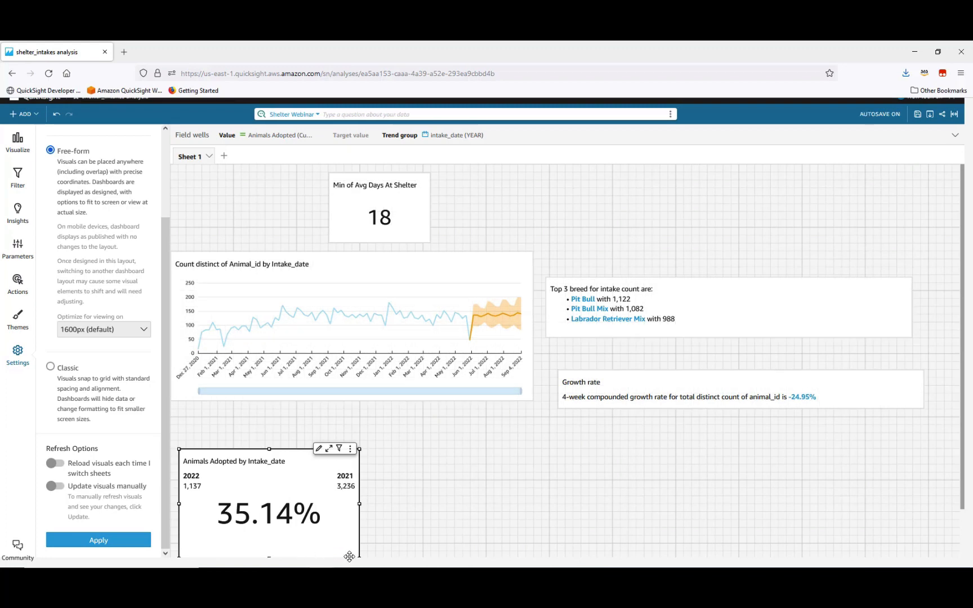
pyautogui.moveTo(268, 449); pyautogui.dragTo(274, 173)
pyautogui.click(417, 222)
pyautogui.moveTo(428, 243); pyautogui.dragTo(468, 249)
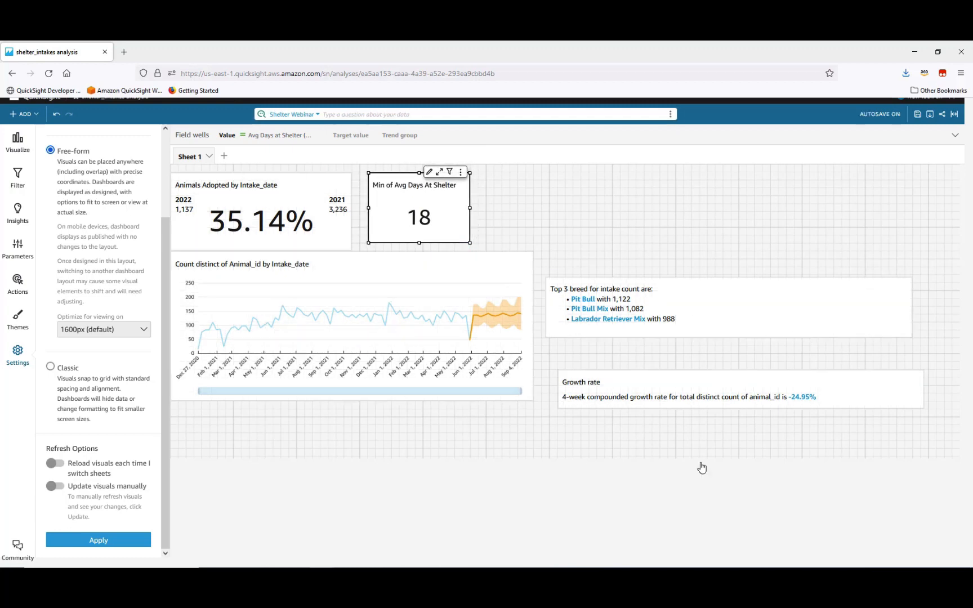
# - Move the intake trend chart down, then narrow the Top 3 breed insight and place it just above the chart
pyautogui.click(459, 276)
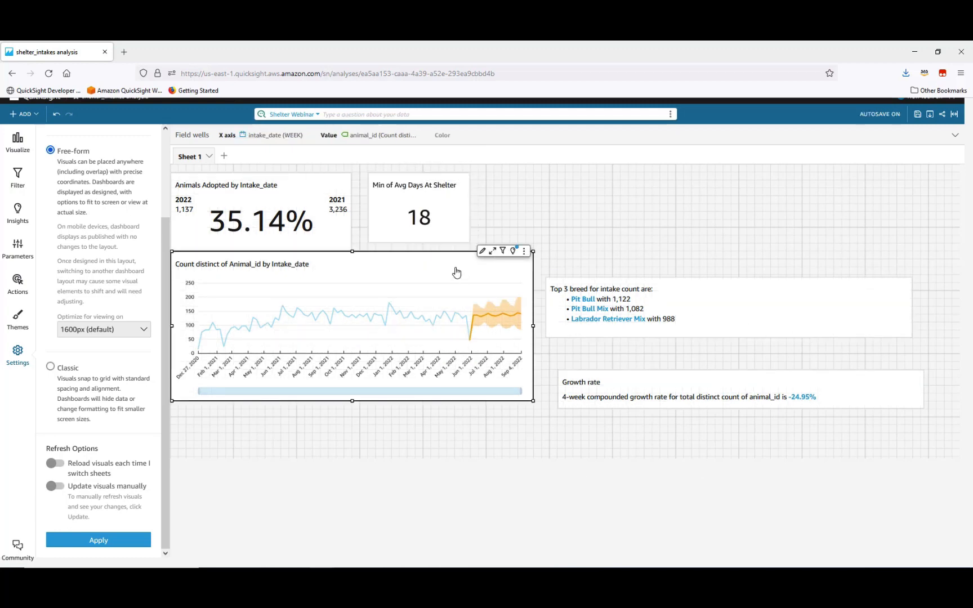
pyautogui.moveTo(454, 252); pyautogui.dragTo(451, 306)
pyautogui.click(894, 307)
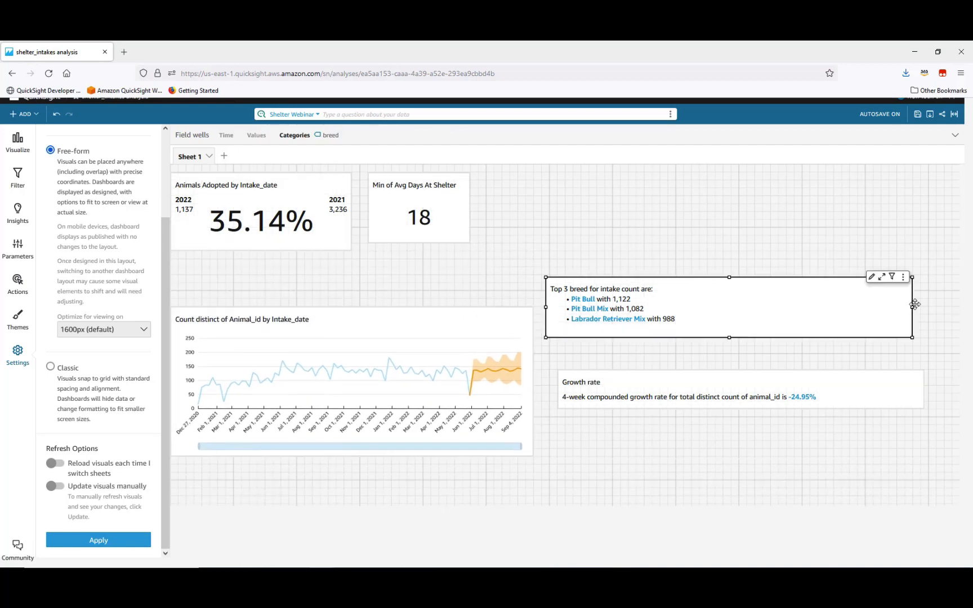
pyautogui.moveTo(904, 309); pyautogui.dragTo(731, 309)
pyautogui.moveTo(667, 278); pyautogui.dragTo(484, 249)
# - Narrow the Growth rate insight and place it directly above the intake trend chart, and move the breed insight beside the Avg Days at Shelter KPI
pyautogui.click(883, 392)
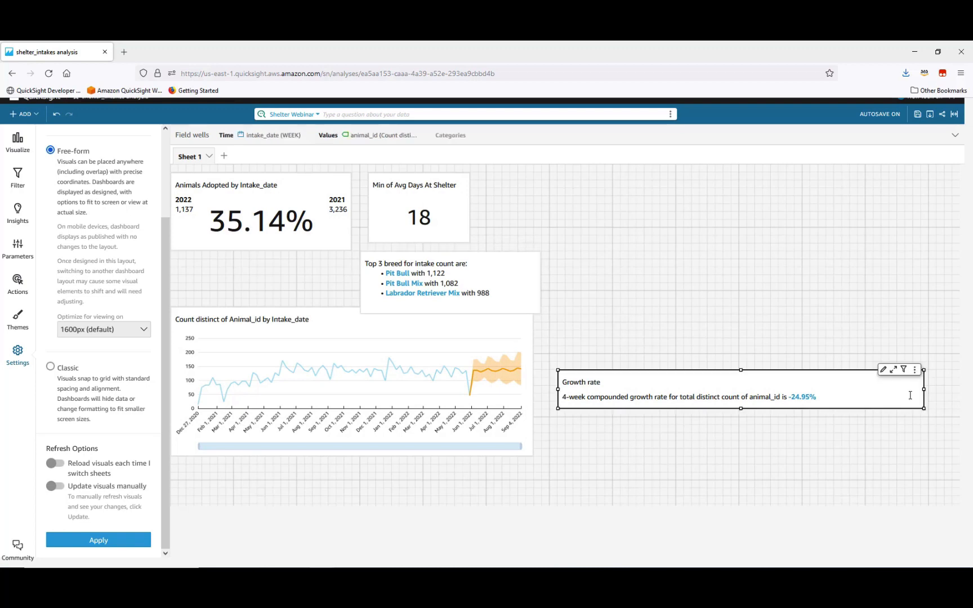
pyautogui.moveTo(926, 389); pyautogui.dragTo(837, 389)
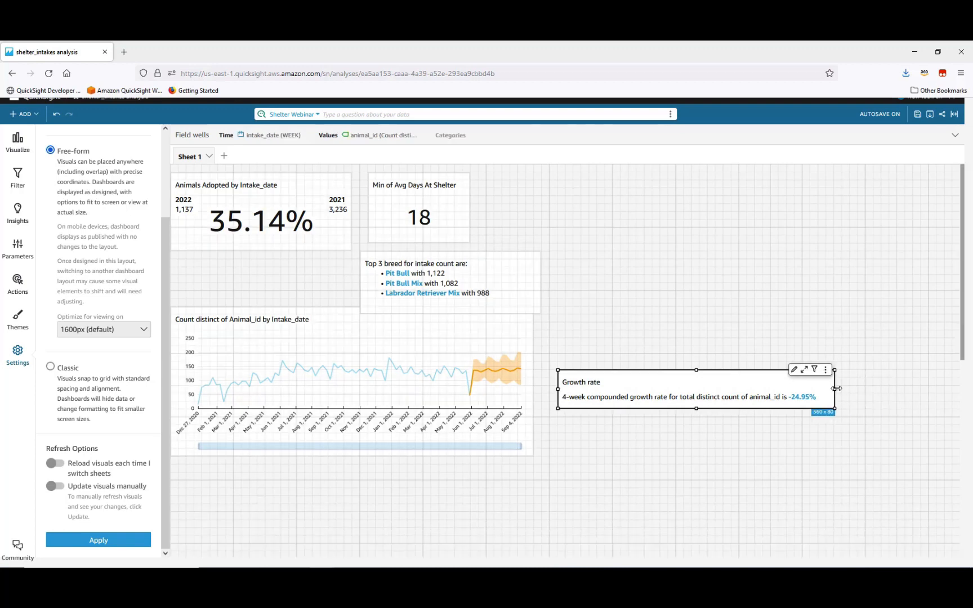
pyautogui.moveTo(732, 377); pyautogui.dragTo(354, 264)
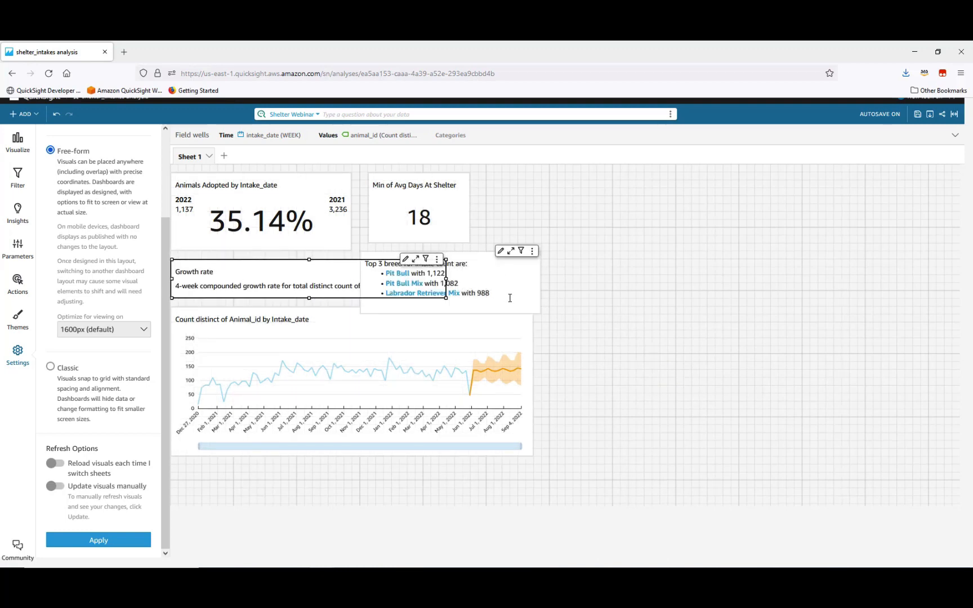
pyautogui.click(478, 261)
pyautogui.moveTo(472, 252); pyautogui.dragTo(588, 177)
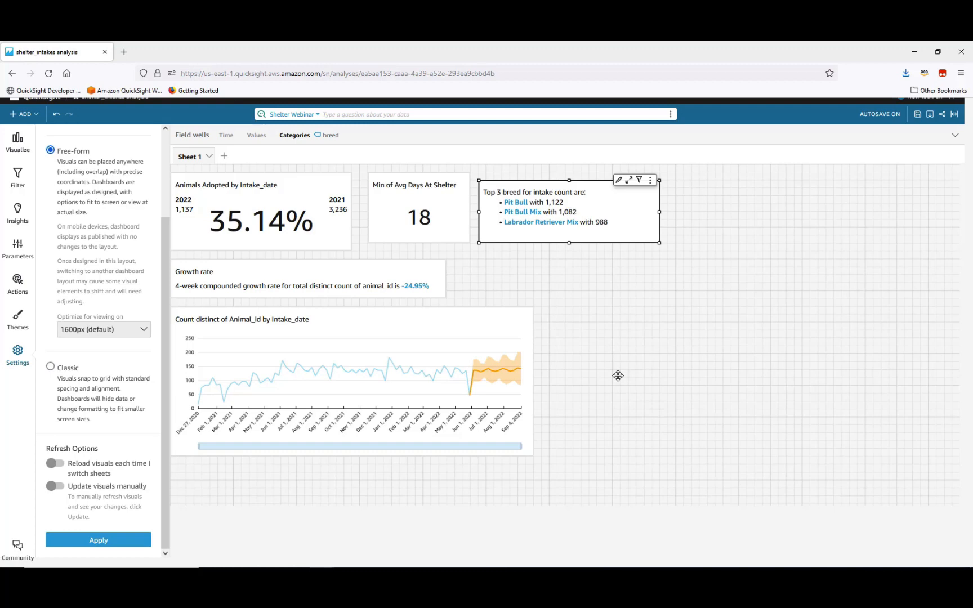
# - Add a word cloud of Animals in Shelter by Age Group, shrink it to a small tile and place it beside the breed insight
pyautogui.click(16, 147)
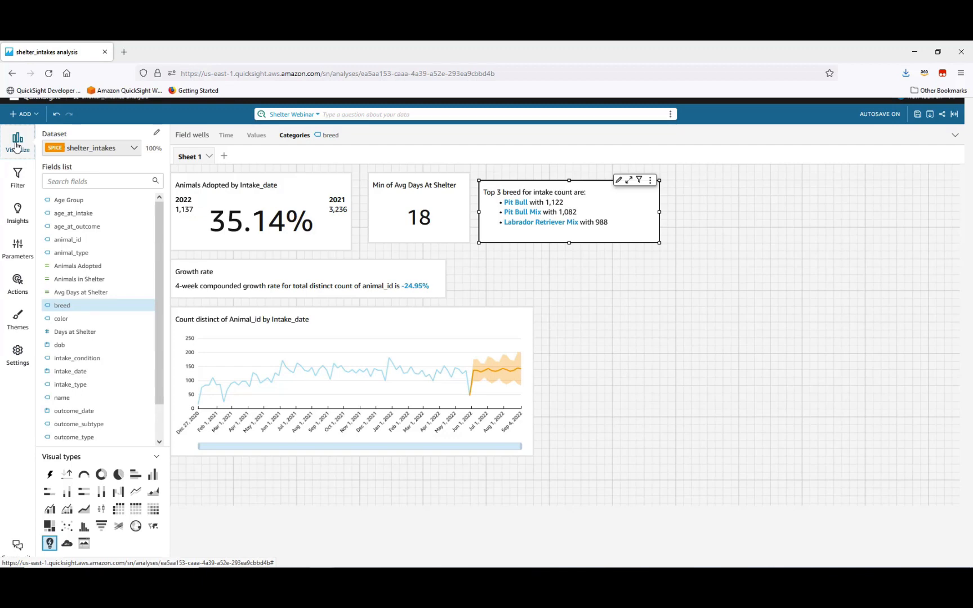
pyautogui.click(22, 115)
pyautogui.click(23, 126)
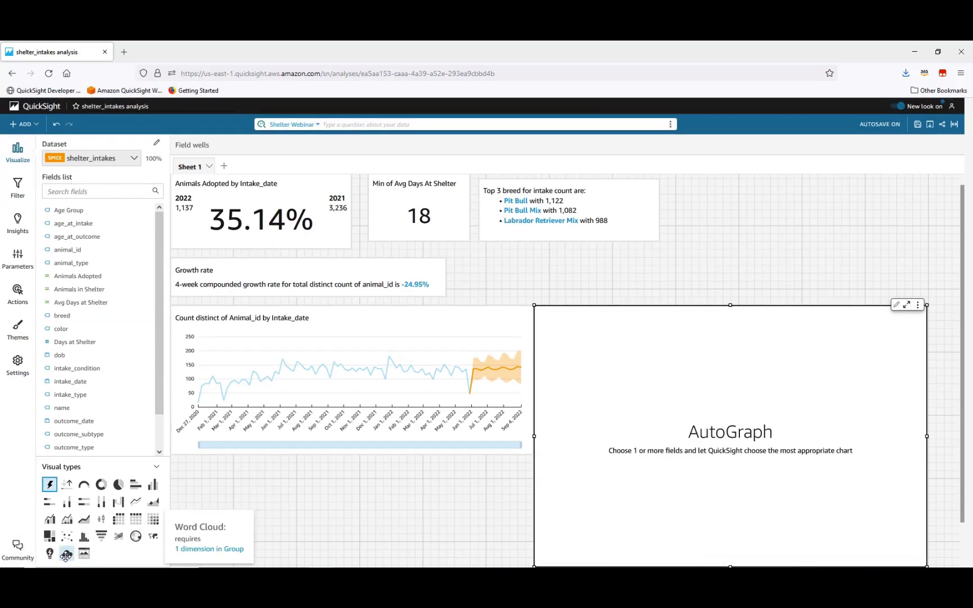
pyautogui.click(66, 556)
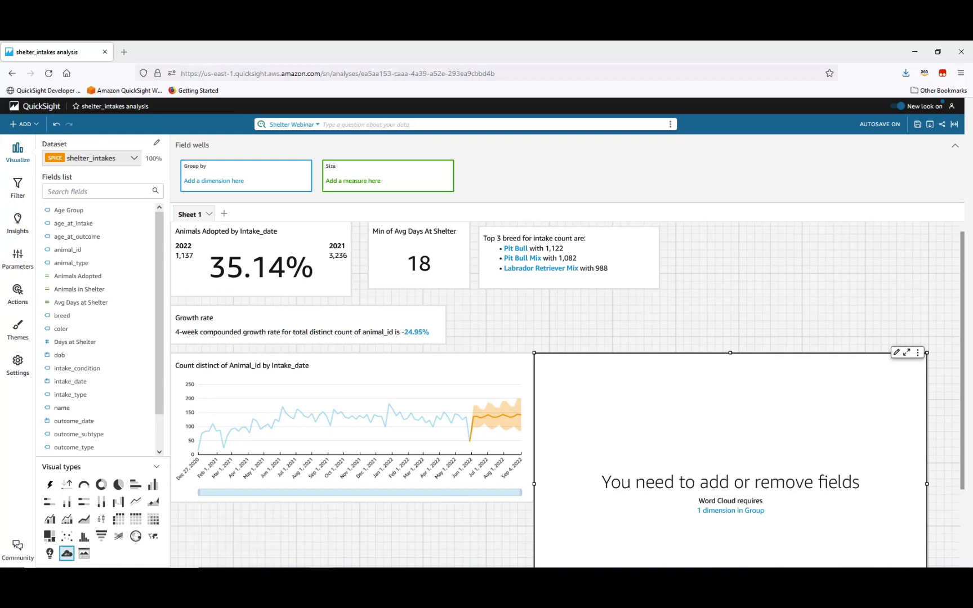
pyautogui.click(75, 211)
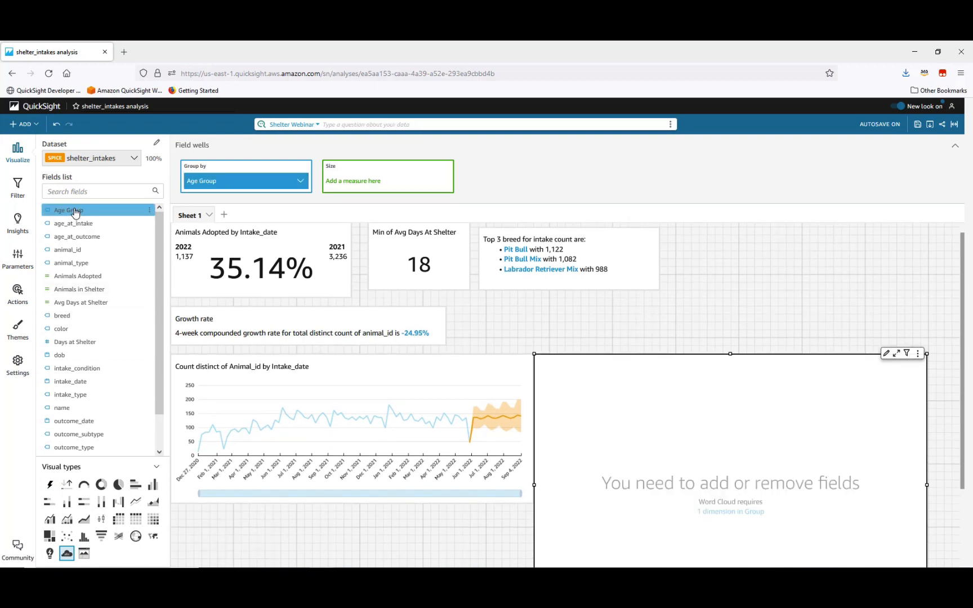
pyautogui.click(75, 292)
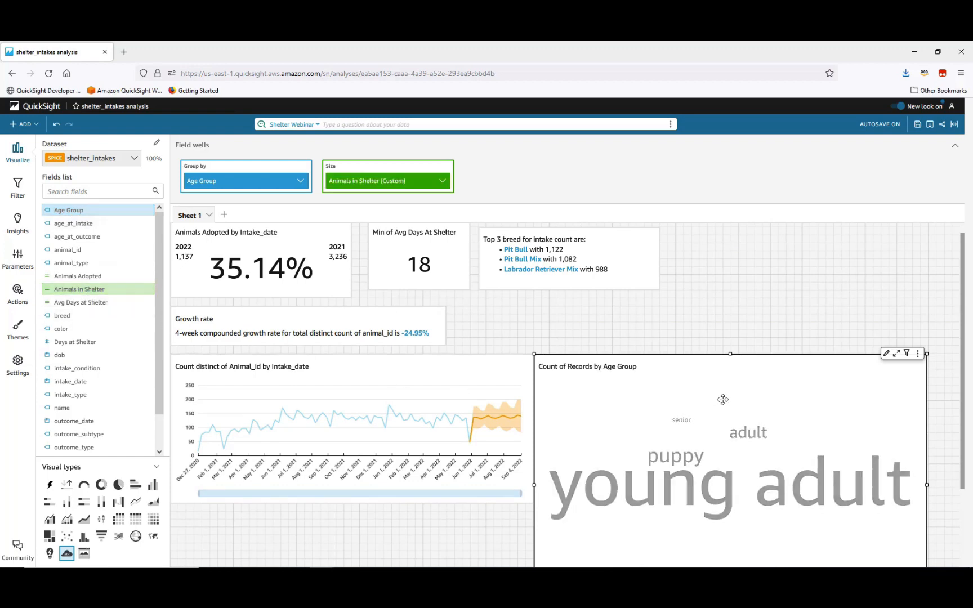
pyautogui.moveTo(809, 355); pyautogui.dragTo(814, 296)
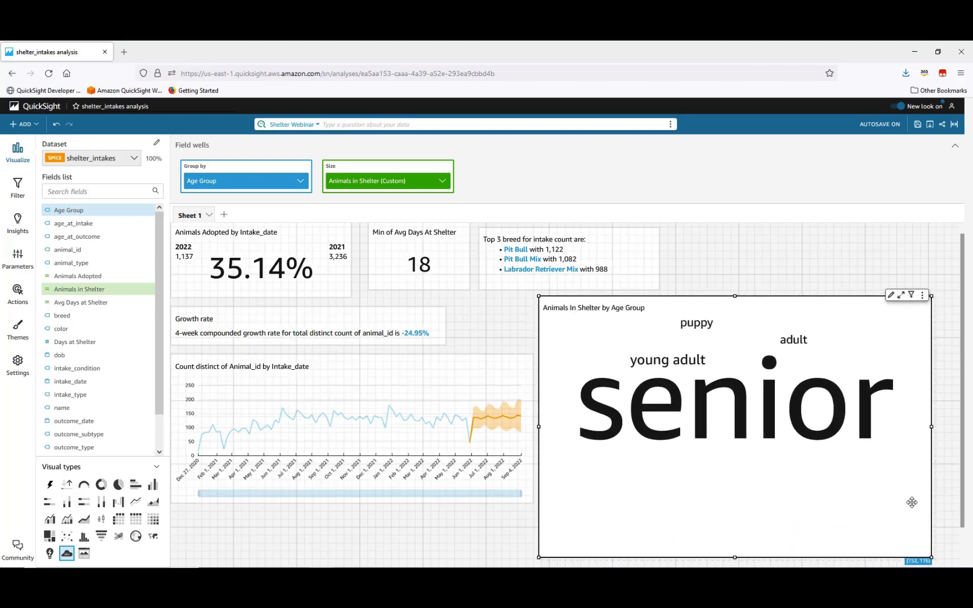
pyautogui.moveTo(934, 559); pyautogui.dragTo(756, 318)
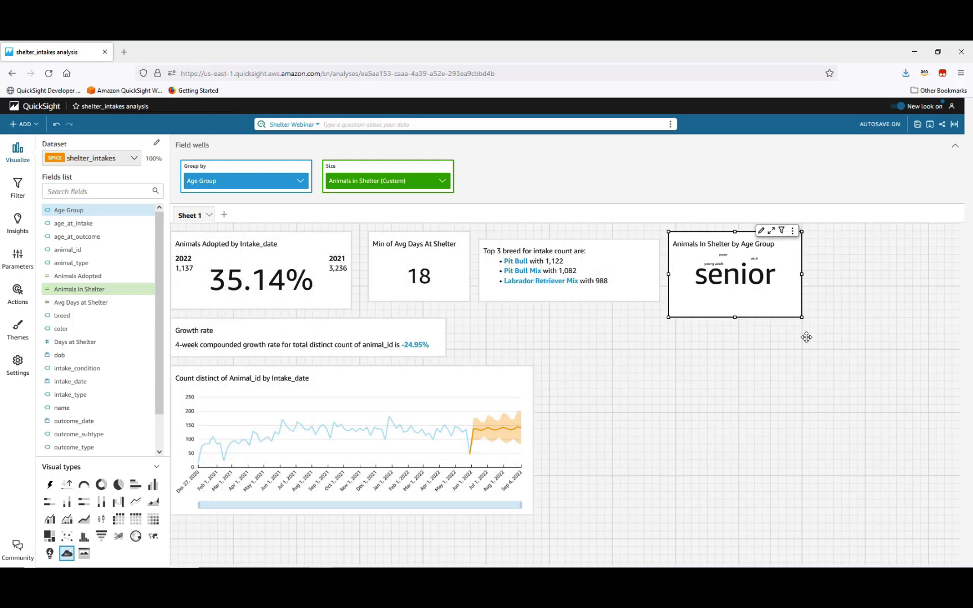
# - Duplicate the word cloud, place the copy beside the original, and replace its size measure with Animals Adopted
pyautogui.click(793, 232)
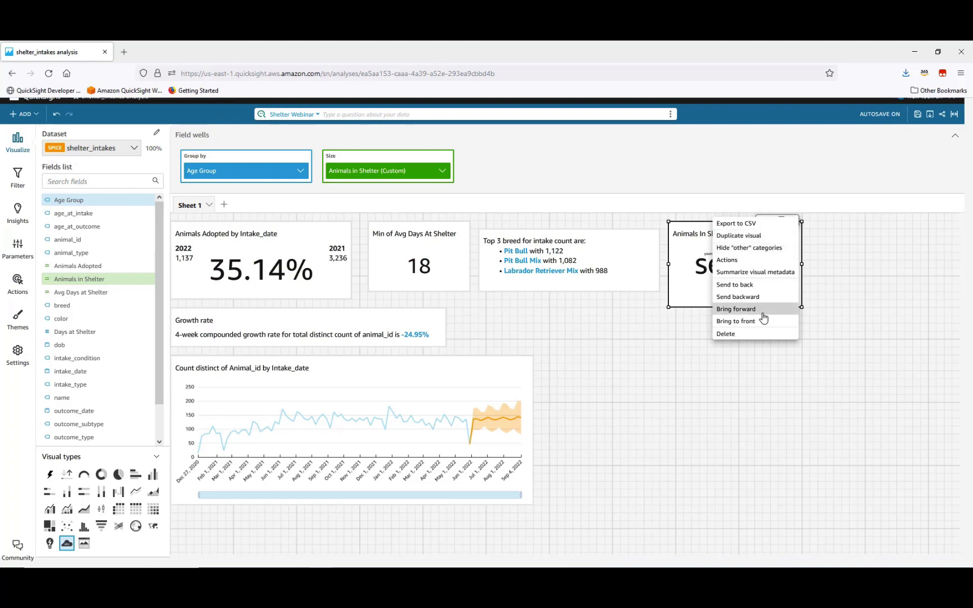
pyautogui.click(752, 237)
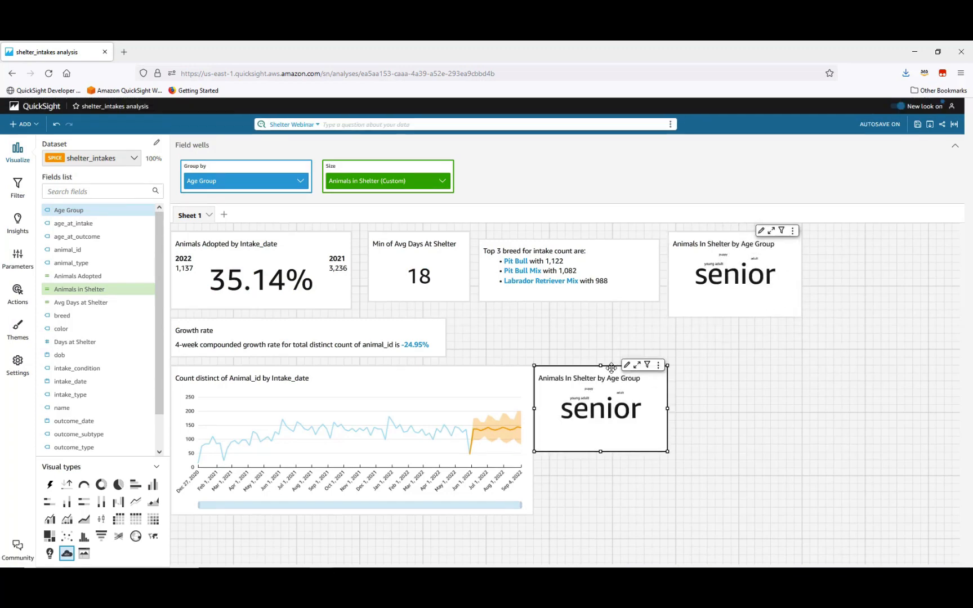
pyautogui.moveTo(611, 366); pyautogui.dragTo(889, 231)
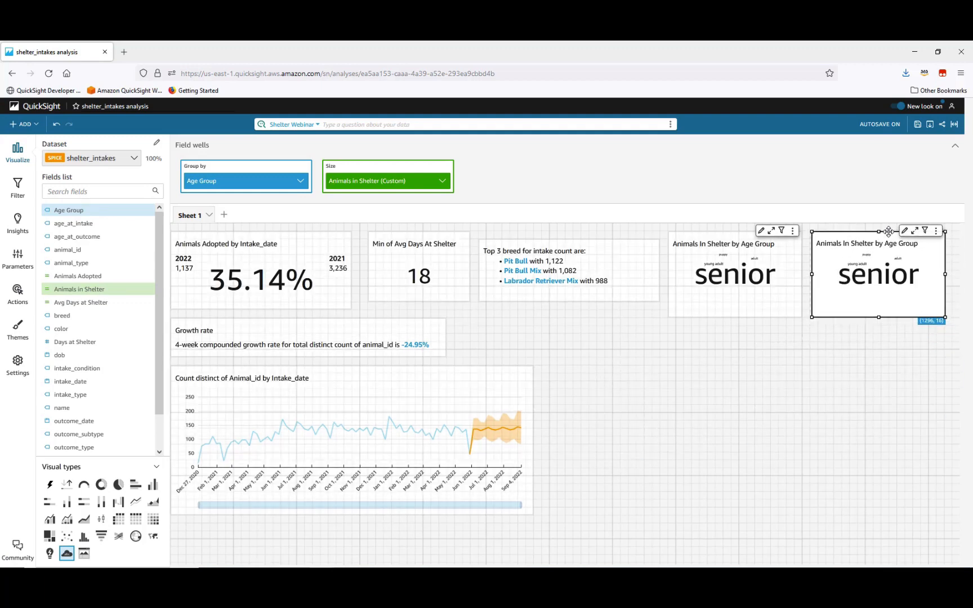
pyautogui.moveTo(79, 276); pyautogui.dragTo(381, 183)
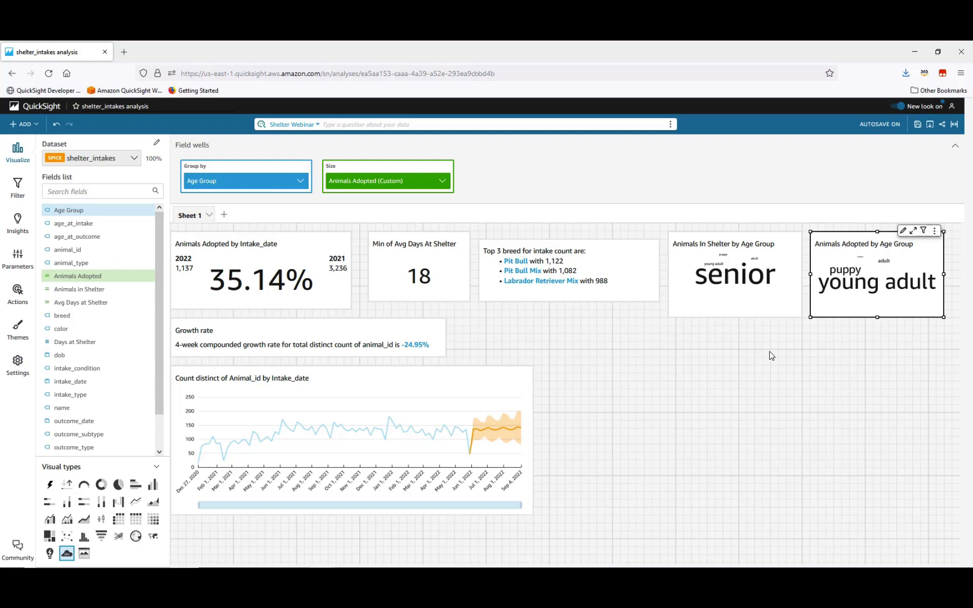
# - Create a quick action on the Animals in Shelter word cloud that filters same-sheet visuals
pyautogui.click(770, 305)
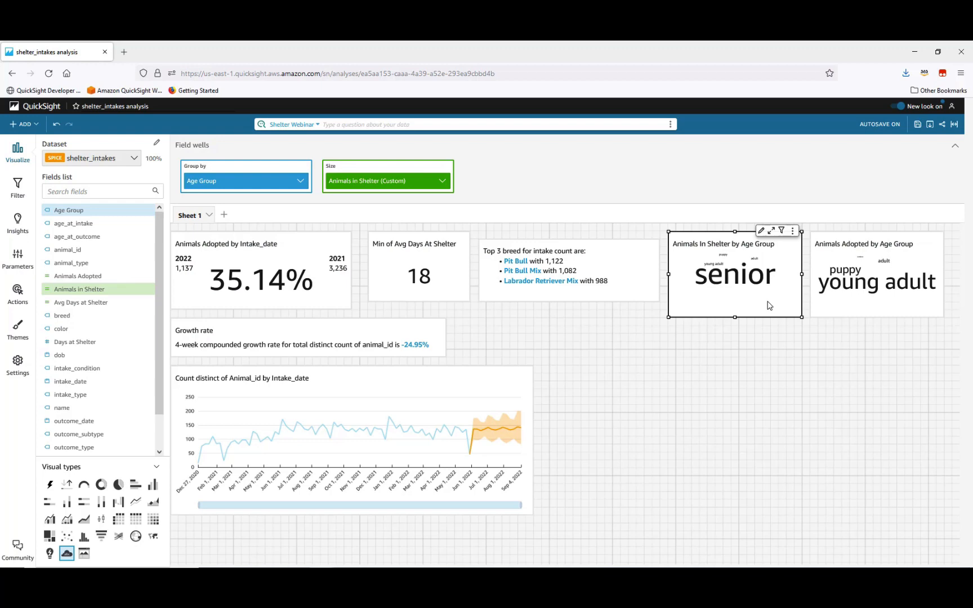
pyautogui.moveTo(723, 290)
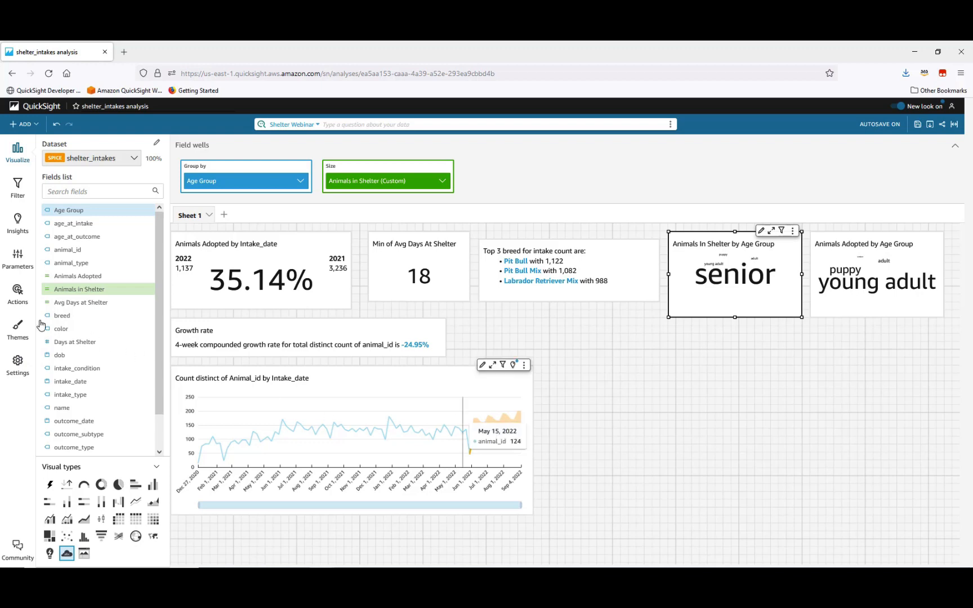
pyautogui.click(16, 301)
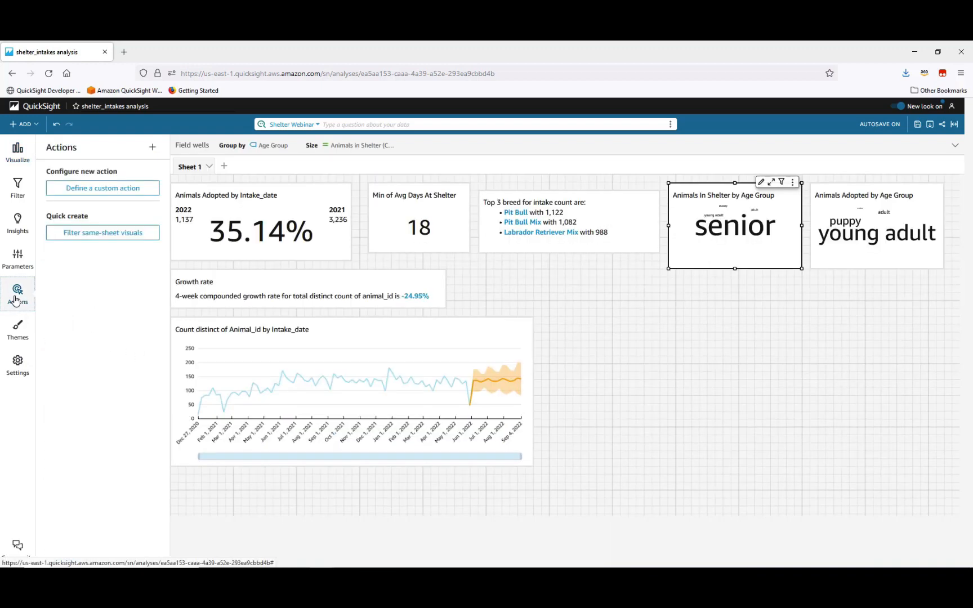
pyautogui.click(110, 233)
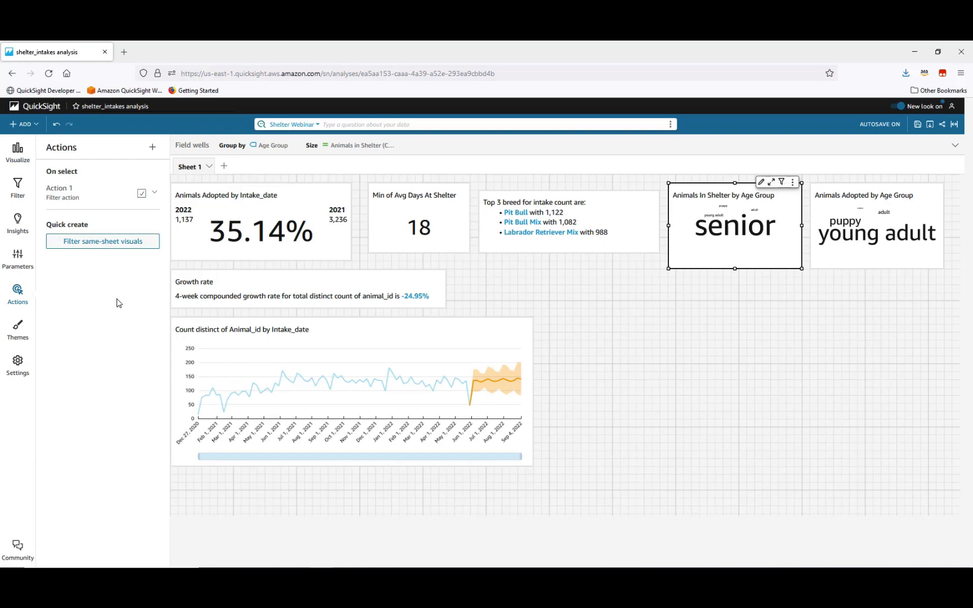
# - Test the filter action by selecting senior in the Animals in Shelter word cloud, then clear the selection
pyautogui.click(703, 231)
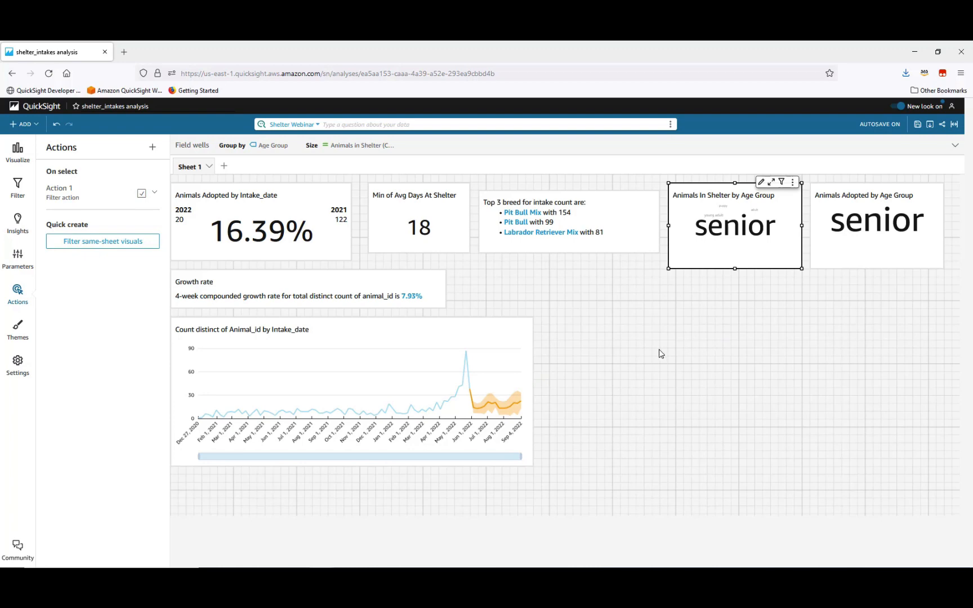
pyautogui.moveTo(703, 231)
pyautogui.click(703, 231)
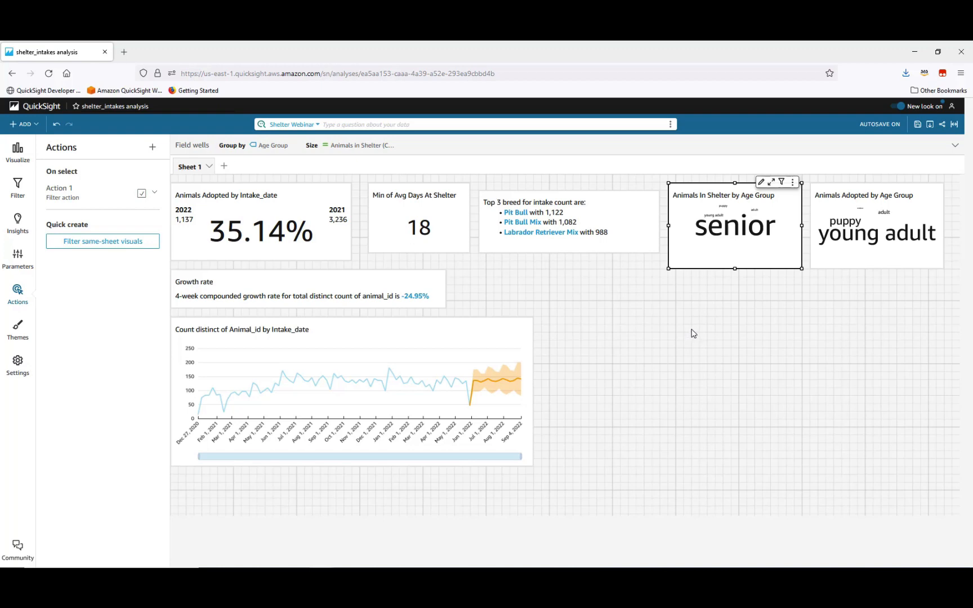
# - Add a Sankey diagram visual and position it below the two word clouds
pyautogui.click(26, 124)
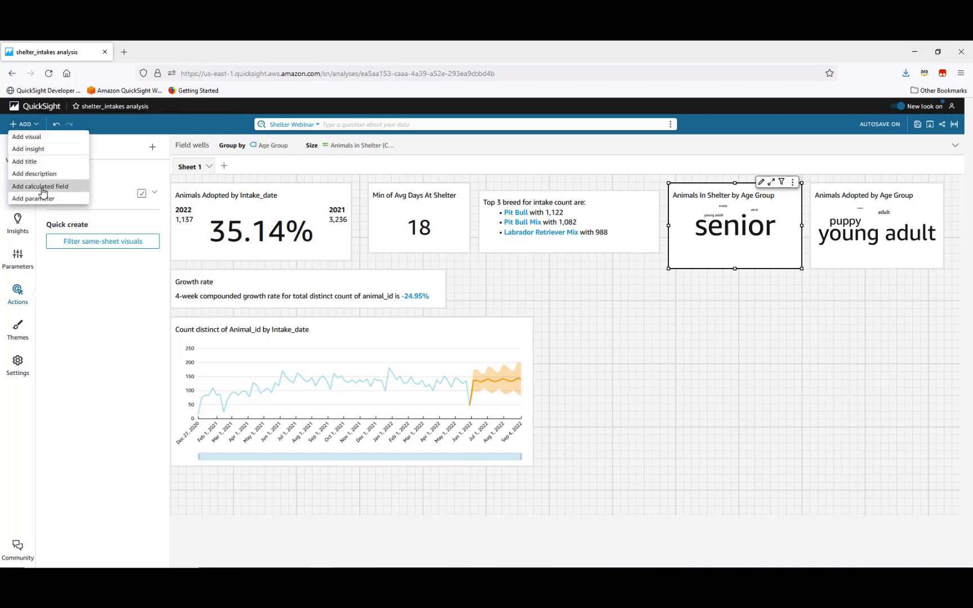
pyautogui.click(28, 137)
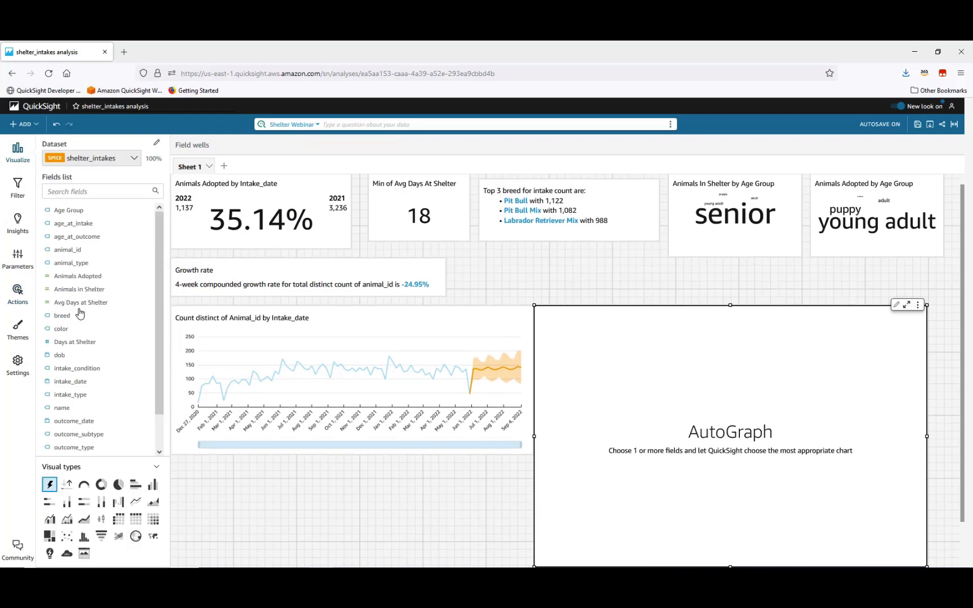
pyautogui.click(118, 540)
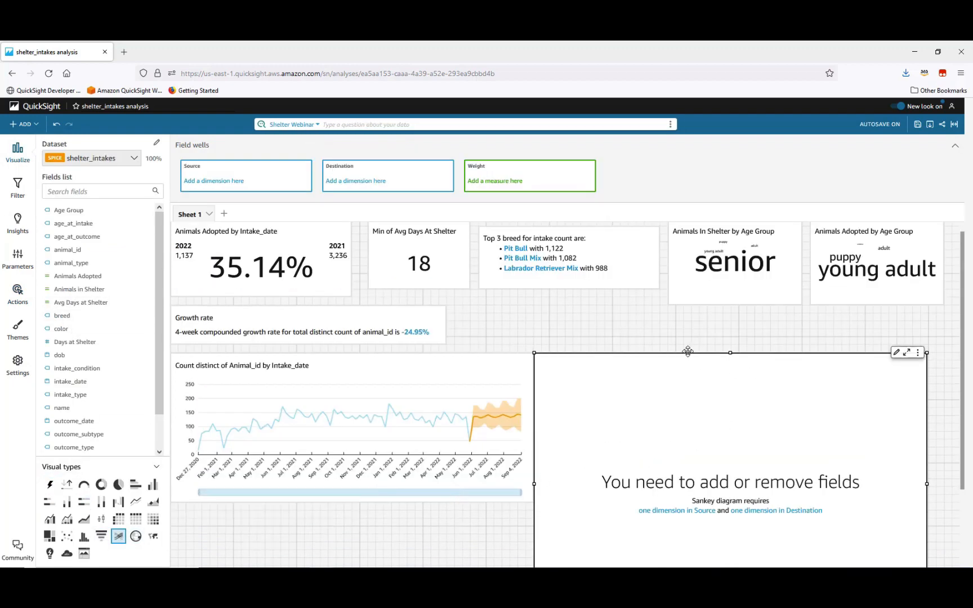
pyautogui.moveTo(687, 352); pyautogui.dragTo(709, 322)
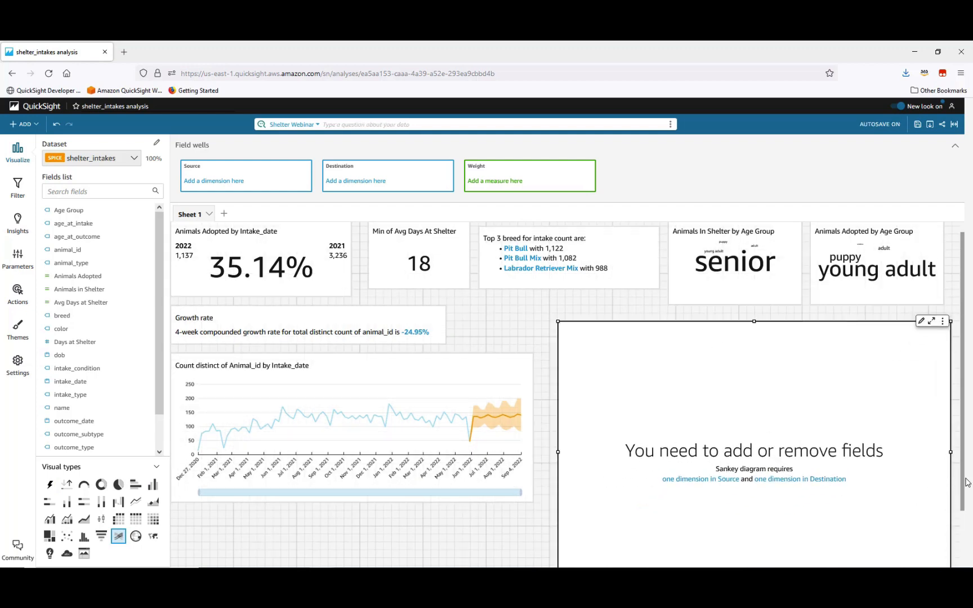
pyautogui.click(963, 527)
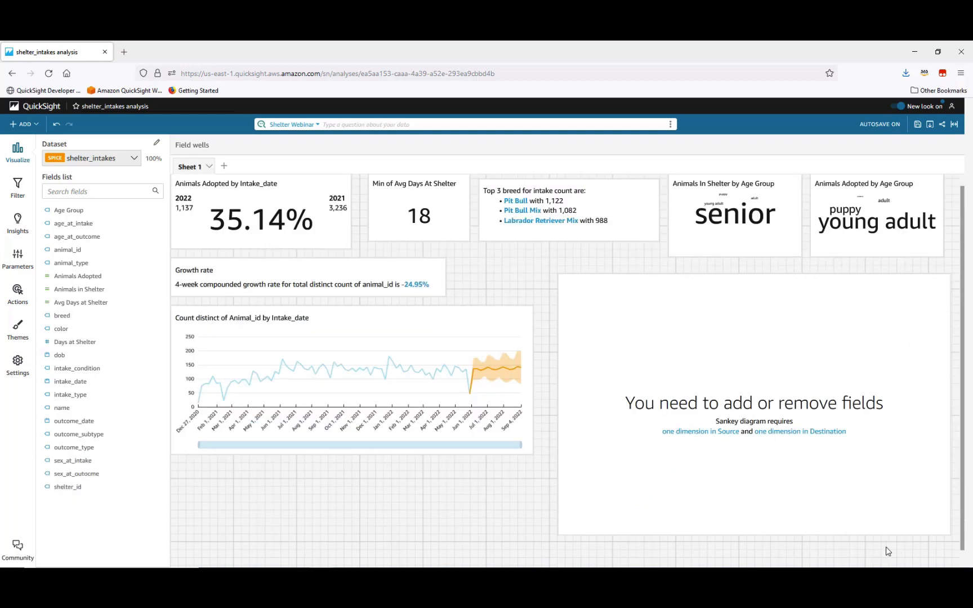
pyautogui.click(877, 532)
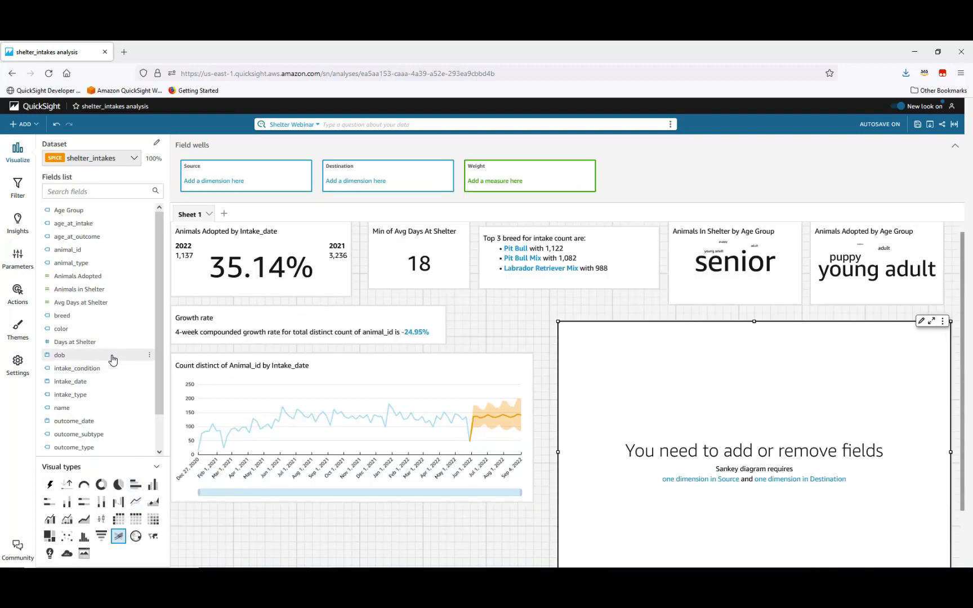
# - Set the Sankey diagram's source to Age Group and destination to outcome_type, and reduce its height to end level with the intake trend chart
pyautogui.click(69, 213)
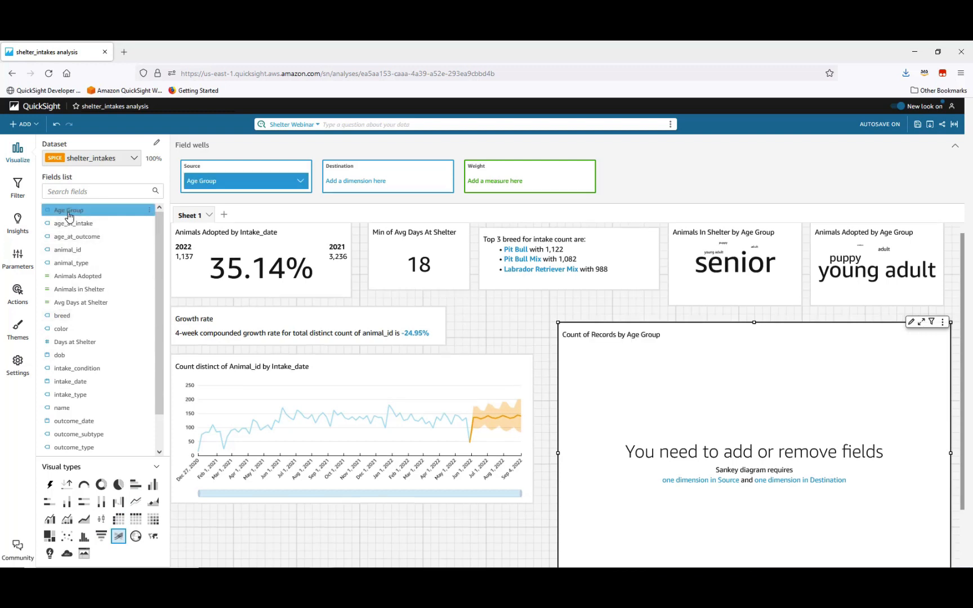
pyautogui.click(90, 451)
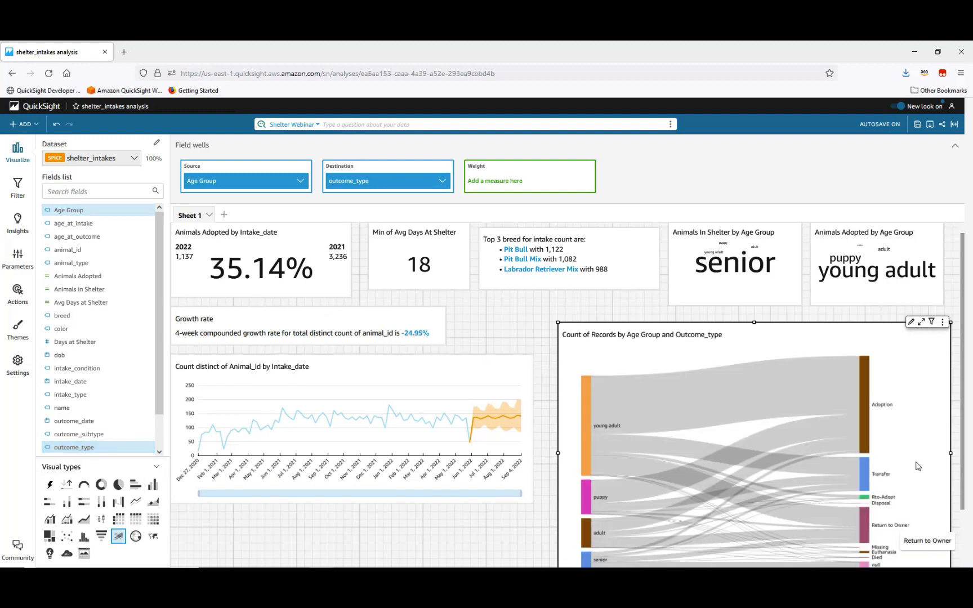
pyautogui.scroll(-2, 966, 460)
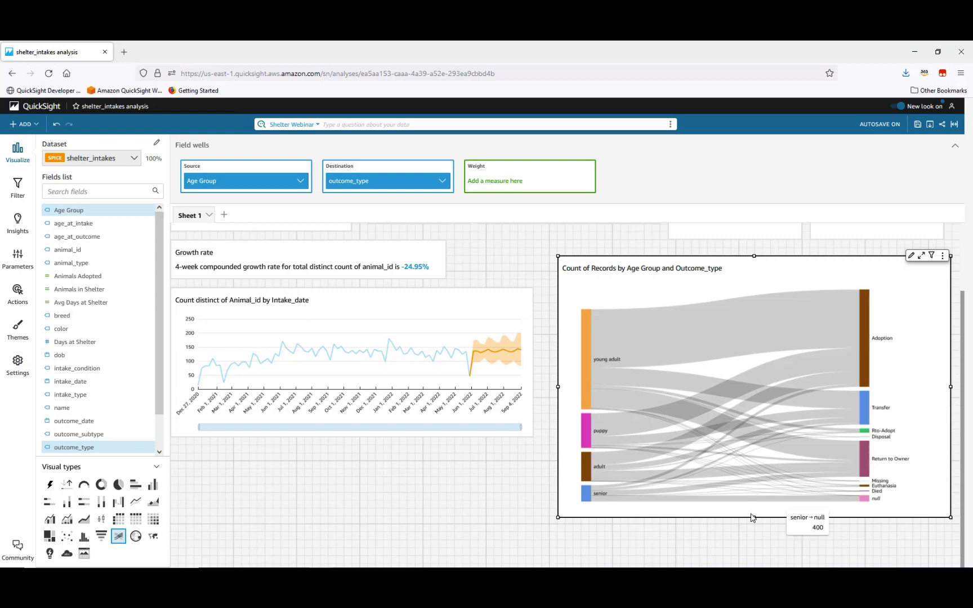
pyautogui.moveTo(755, 517); pyautogui.dragTo(760, 445)
pyautogui.scroll(2, 752, 484)
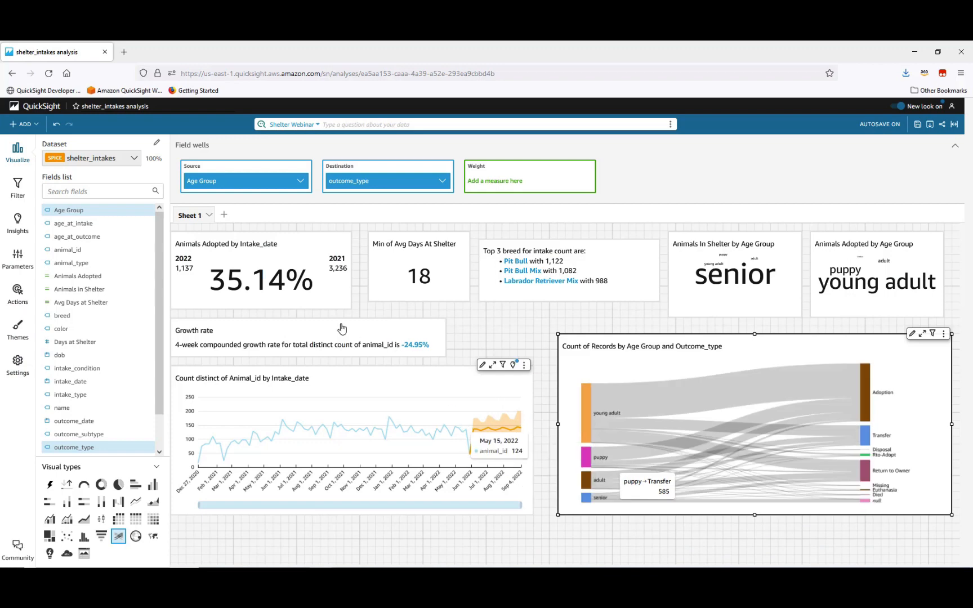
# - Add another blank visual and place it directly below the intake trend chart
pyautogui.click(24, 124)
pyautogui.click(26, 137)
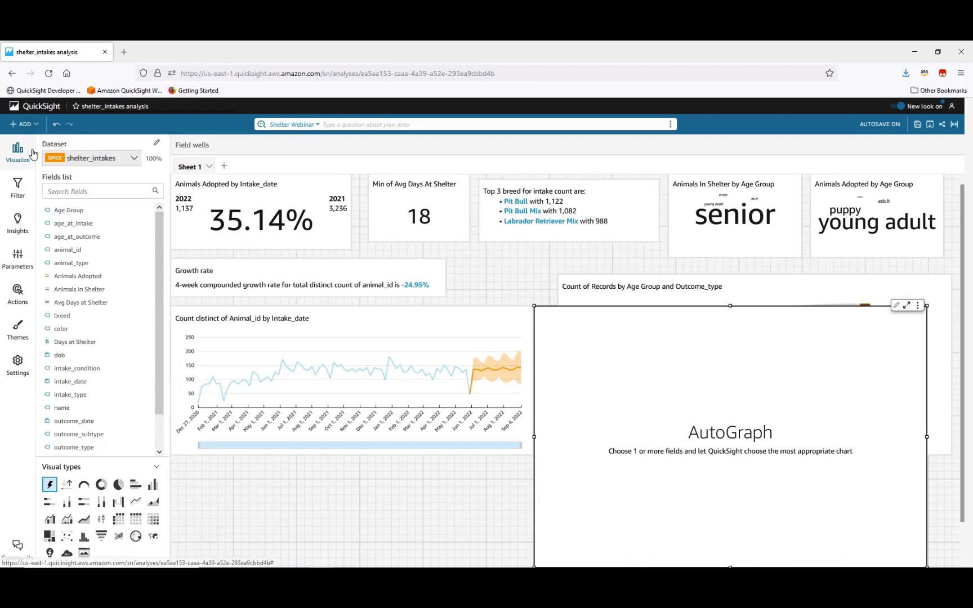
pyautogui.moveTo(658, 307); pyautogui.dragTo(298, 458)
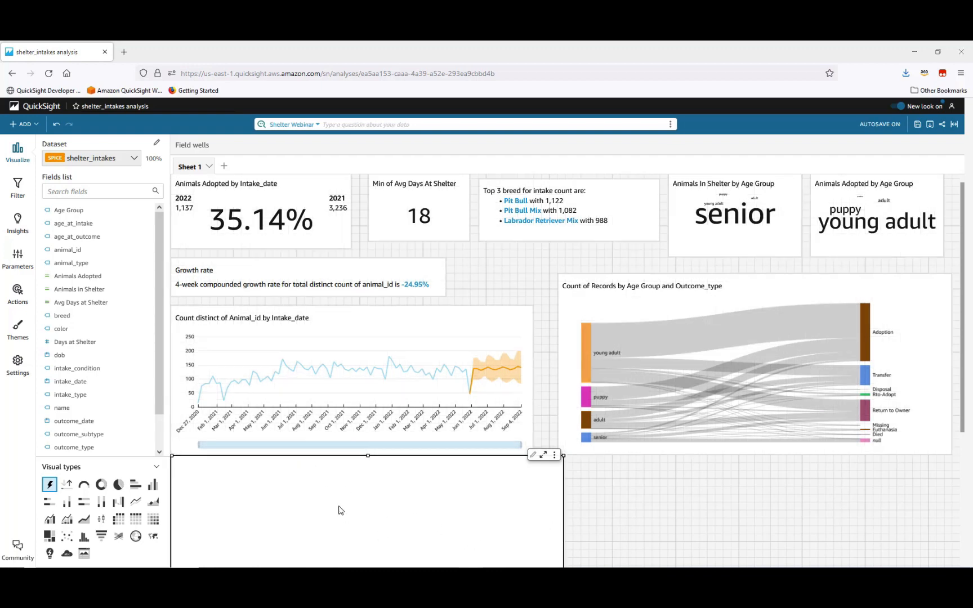
# - Widen the blank visual below the intake trend chart to the Sankey diagram's outer edge and make it a pivot table
pyautogui.scroll(-2, 727, 557)
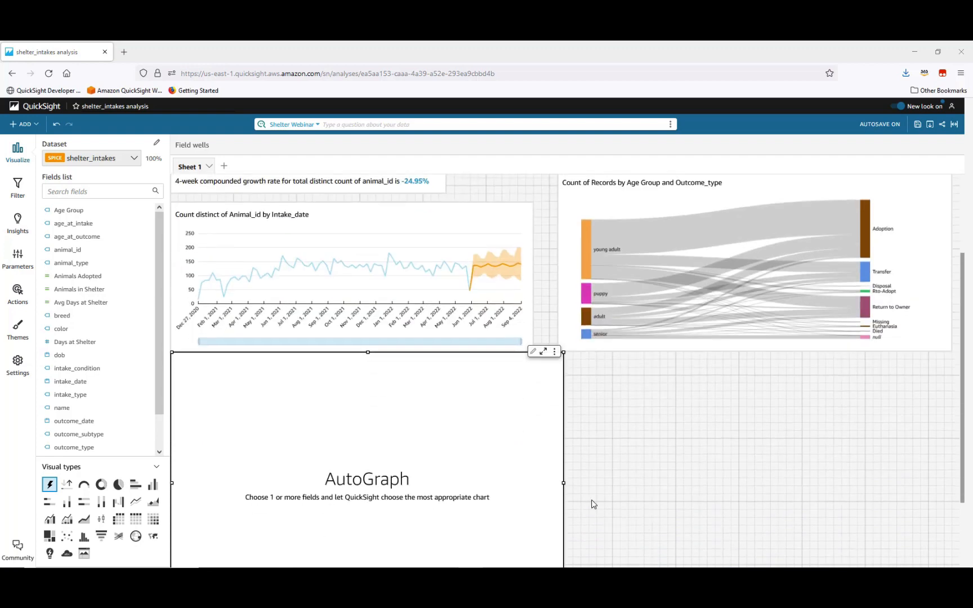
pyautogui.moveTo(564, 483); pyautogui.dragTo(948, 488)
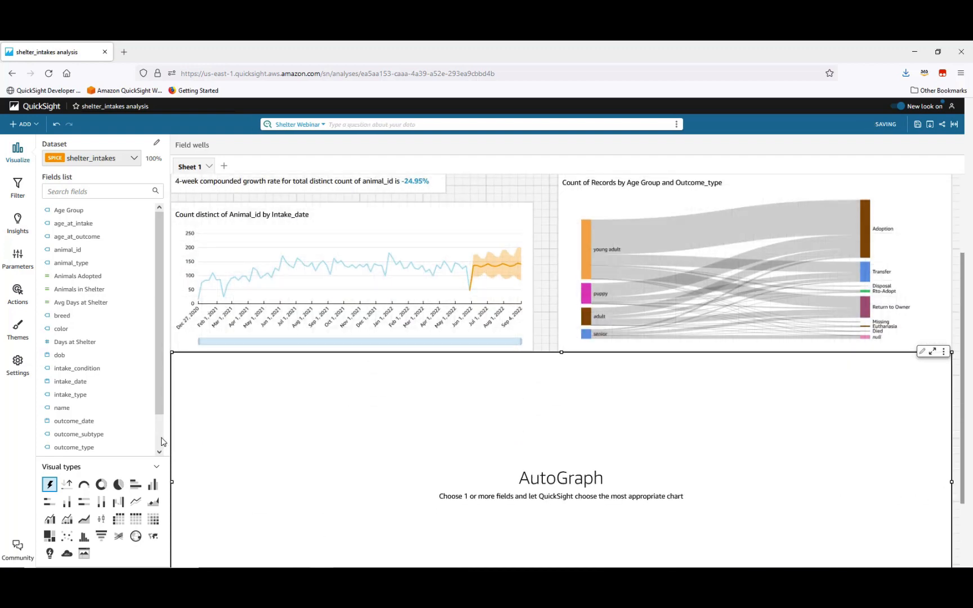
pyautogui.click(118, 519)
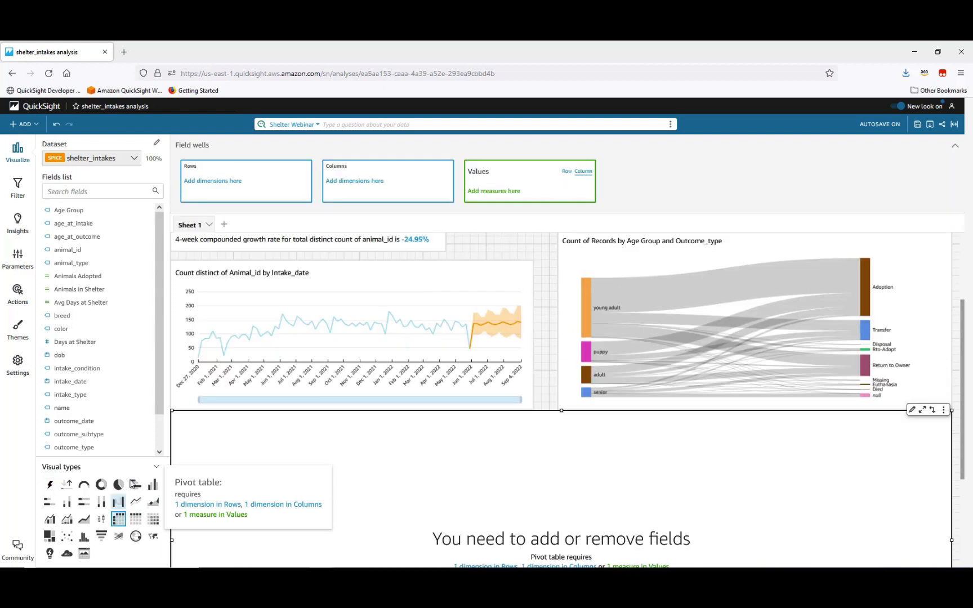
# - Set the pivot table's rows to animal_type and Age Group, and its columns to intake_date aggregated by quarter
pyautogui.click(73, 263)
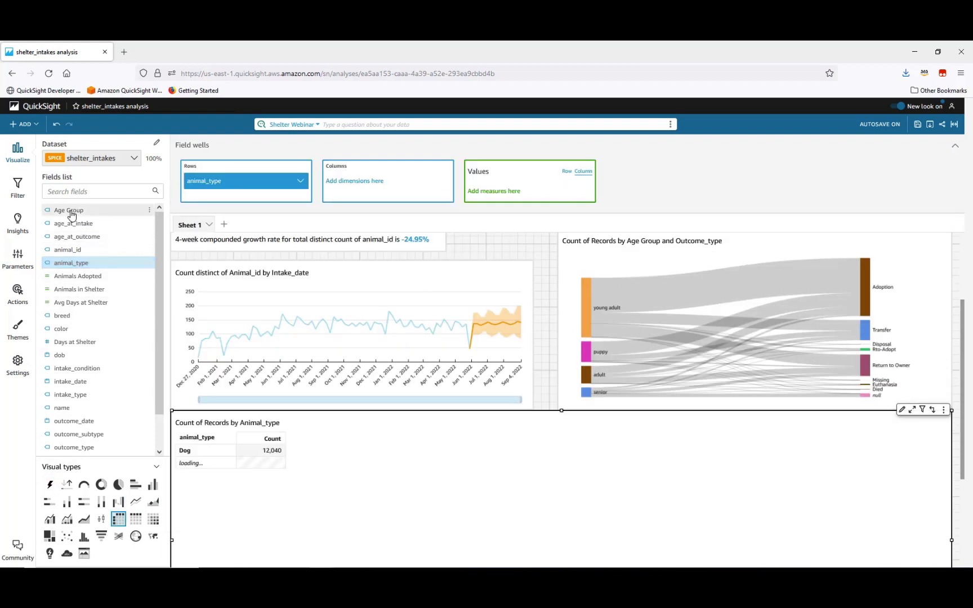
pyautogui.click(69, 210)
pyautogui.moveTo(66, 383); pyautogui.dragTo(381, 191)
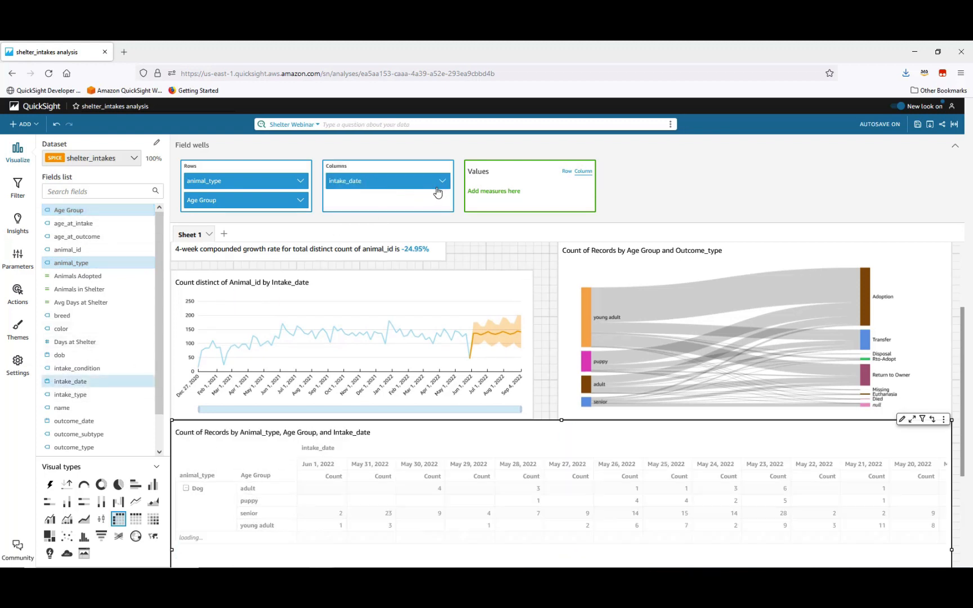
pyautogui.click(442, 181)
pyautogui.moveTo(455, 209)
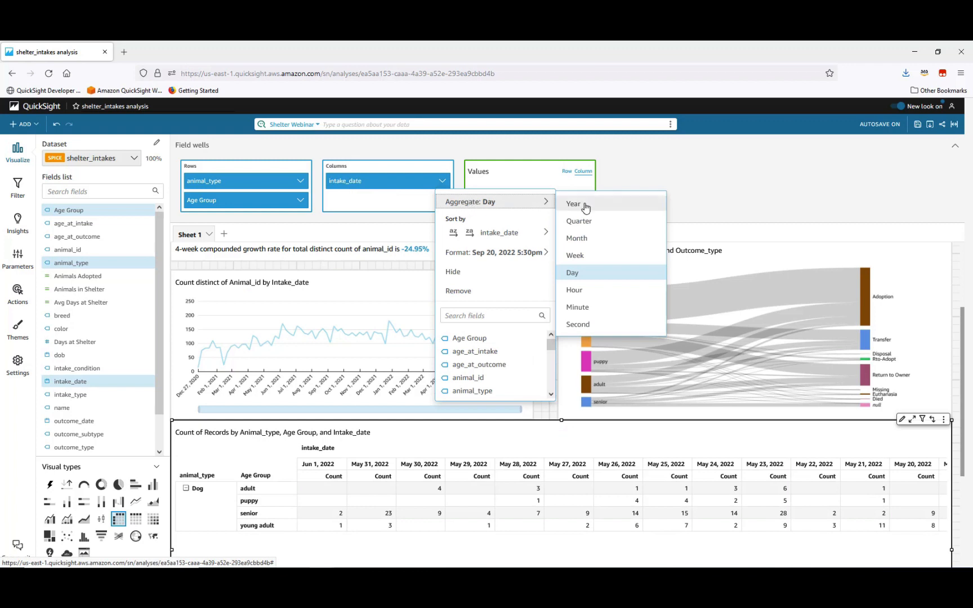
pyautogui.click(603, 223)
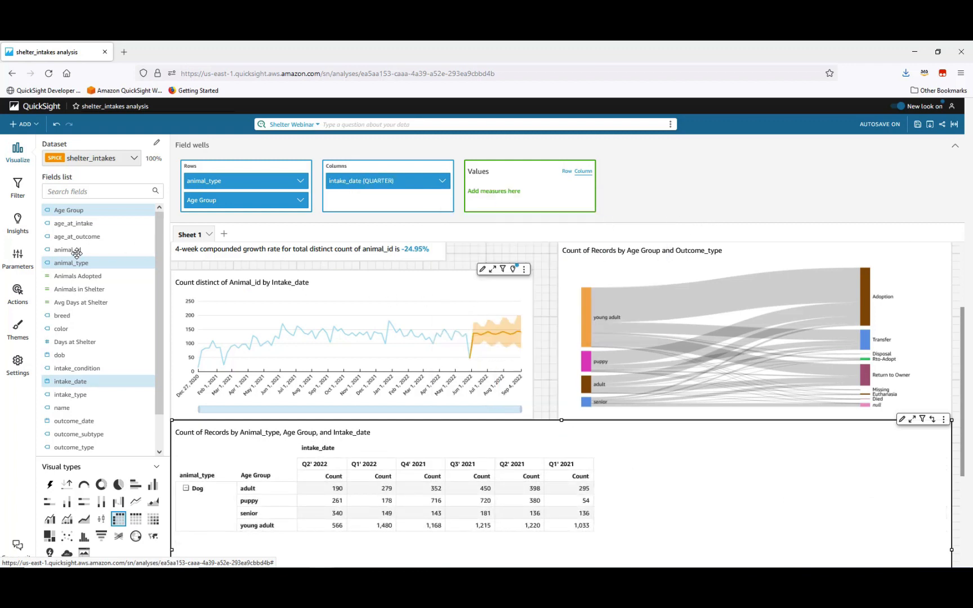
# - Add animal_id to the pivot table's values, aggregated as Count distinct
pyautogui.moveTo(69, 257); pyautogui.dragTo(532, 206)
pyautogui.click(585, 191)
pyautogui.moveTo(620, 212)
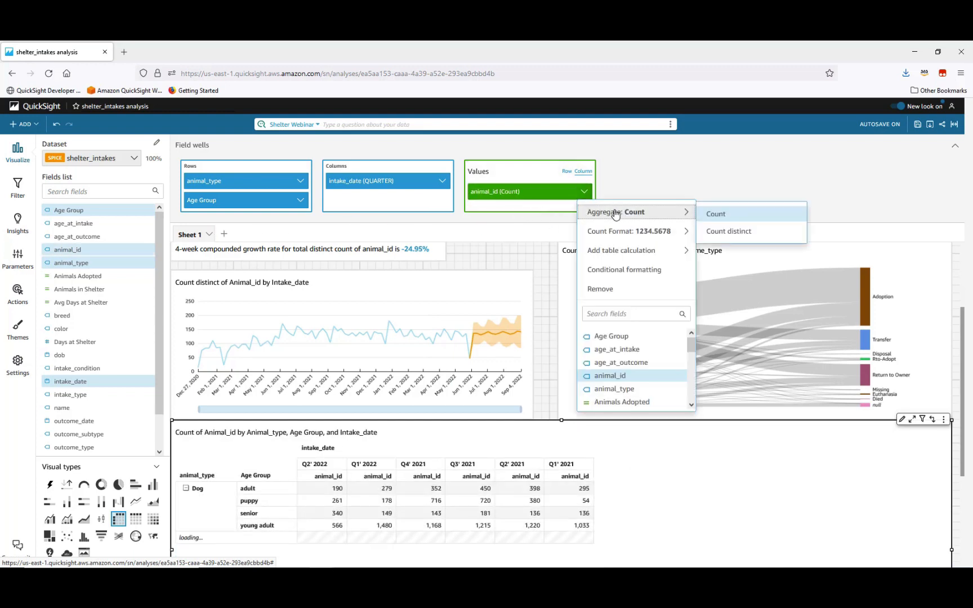
pyautogui.click(745, 232)
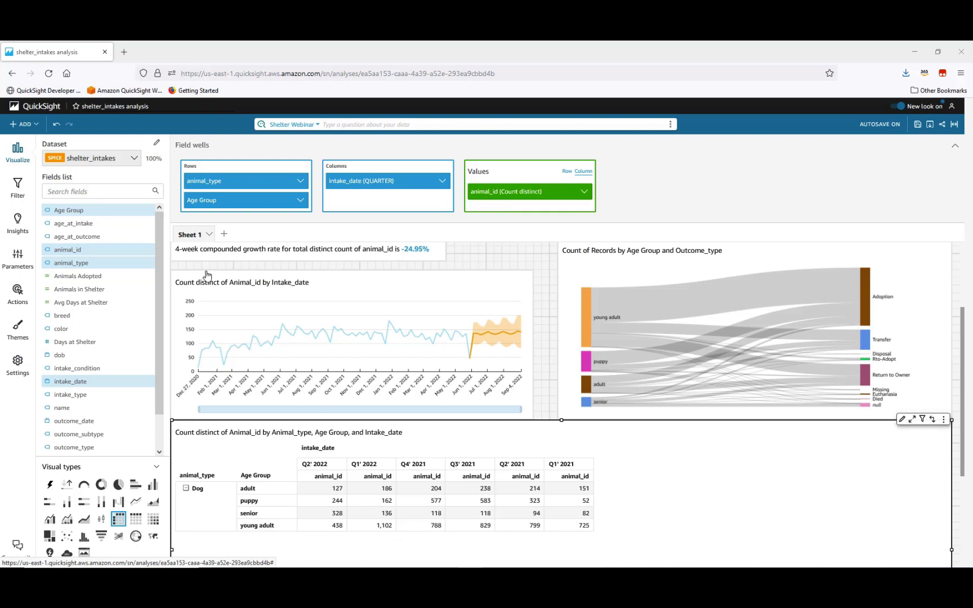
# - Start a new calculated field named "Adopt vs Intake %"
pyautogui.click(24, 126)
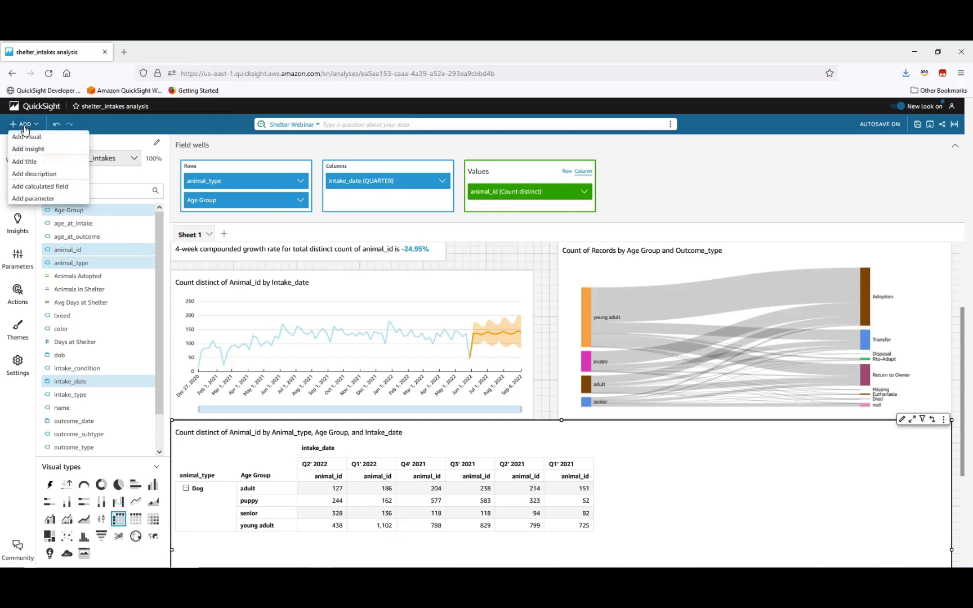
pyautogui.click(32, 188)
pyautogui.write('Ad')
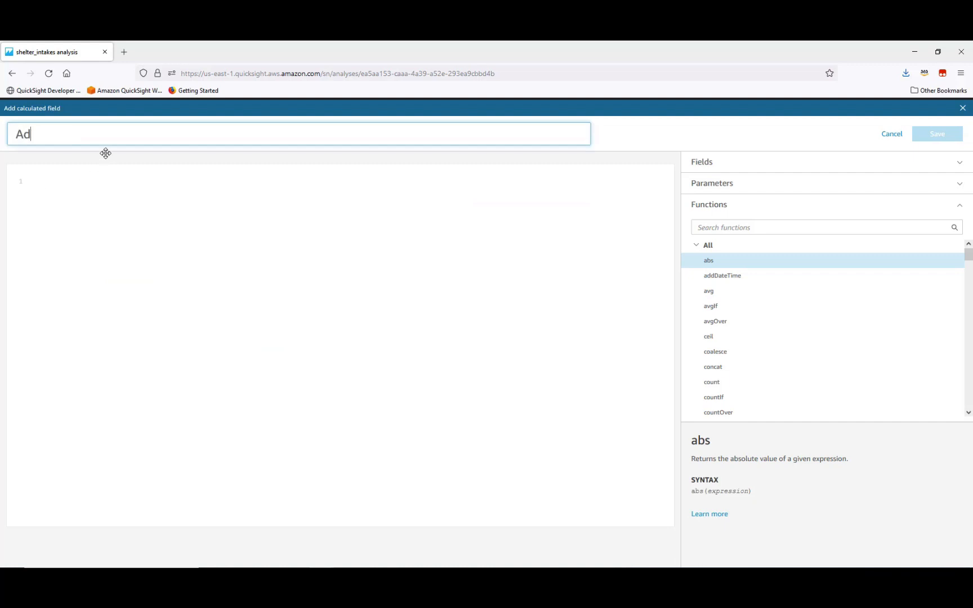
pyautogui.write('opt vs Intake %')
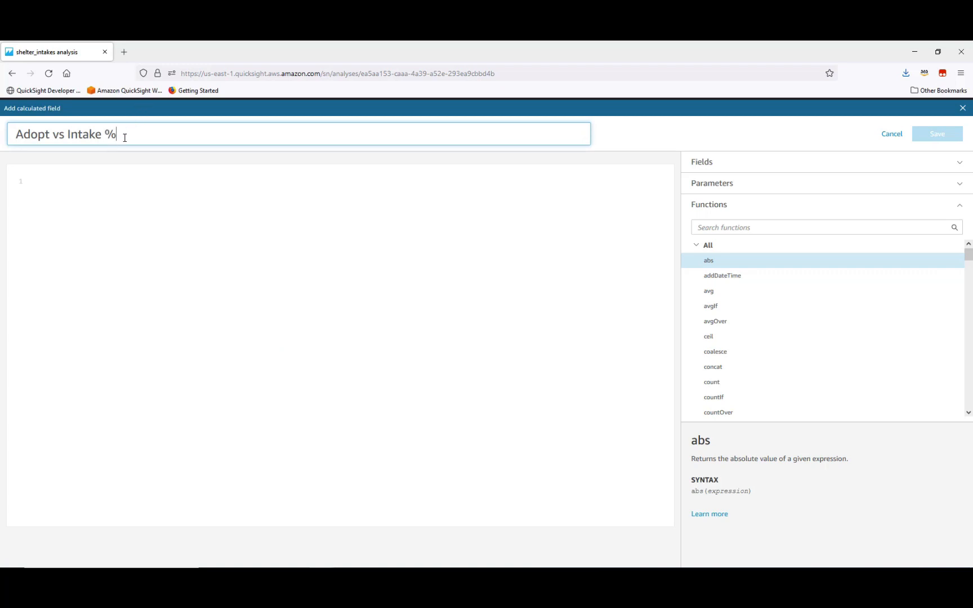
# - Define the calculated field as {Animals Adopted} divided by the distinct_count of animal_id, and save it
pyautogui.click(44, 179)
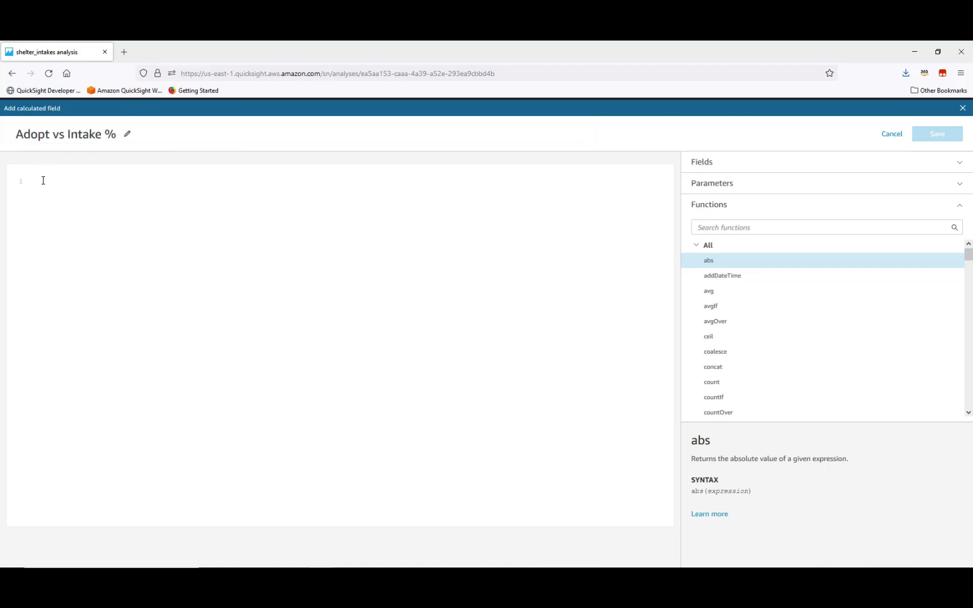
pyautogui.write('ad')
pyautogui.press('Down')
pyautogui.press('Down')
pyautogui.press('Down')
pyautogui.press('Return')
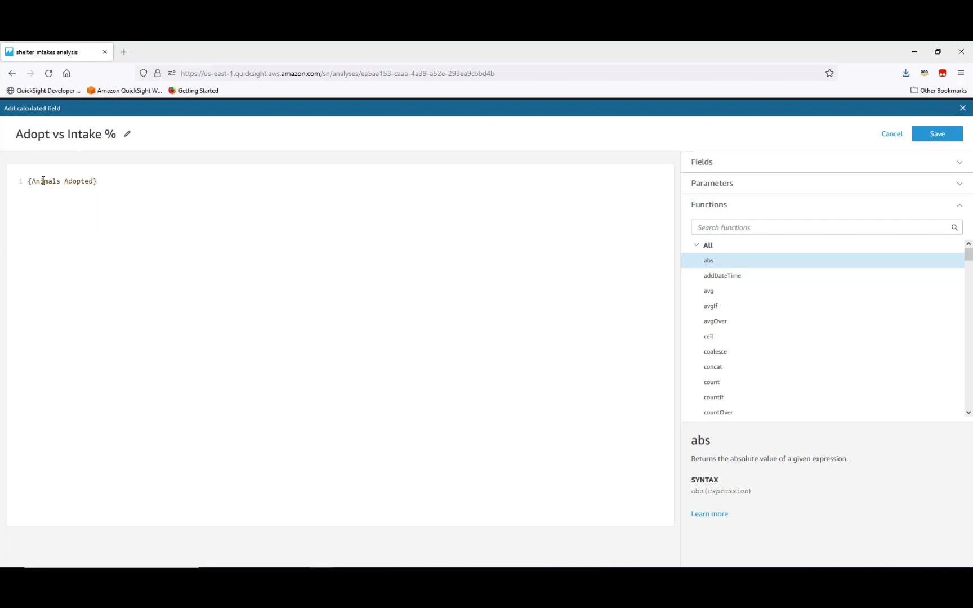
pyautogui.write('/di')
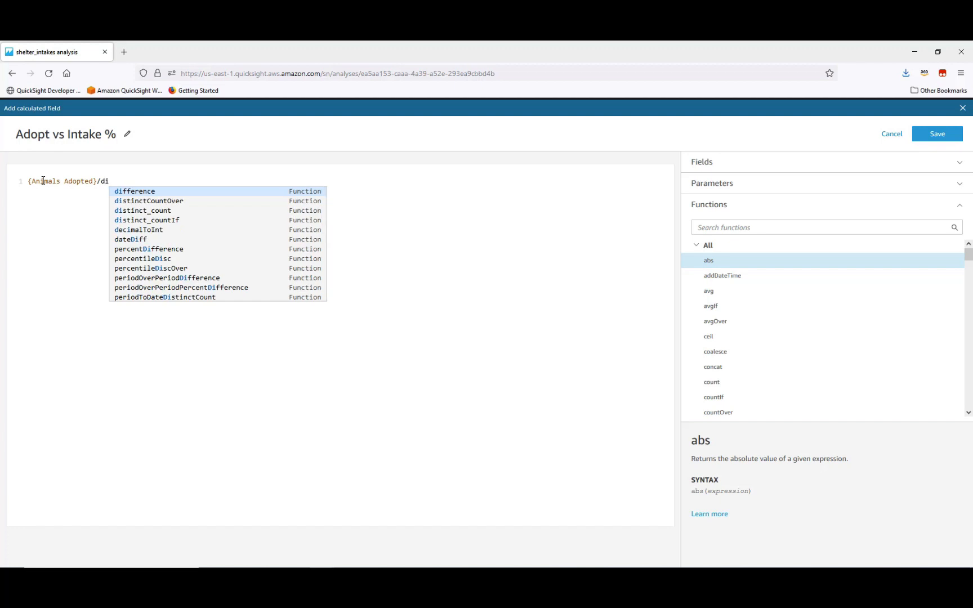
pyautogui.click(167, 210)
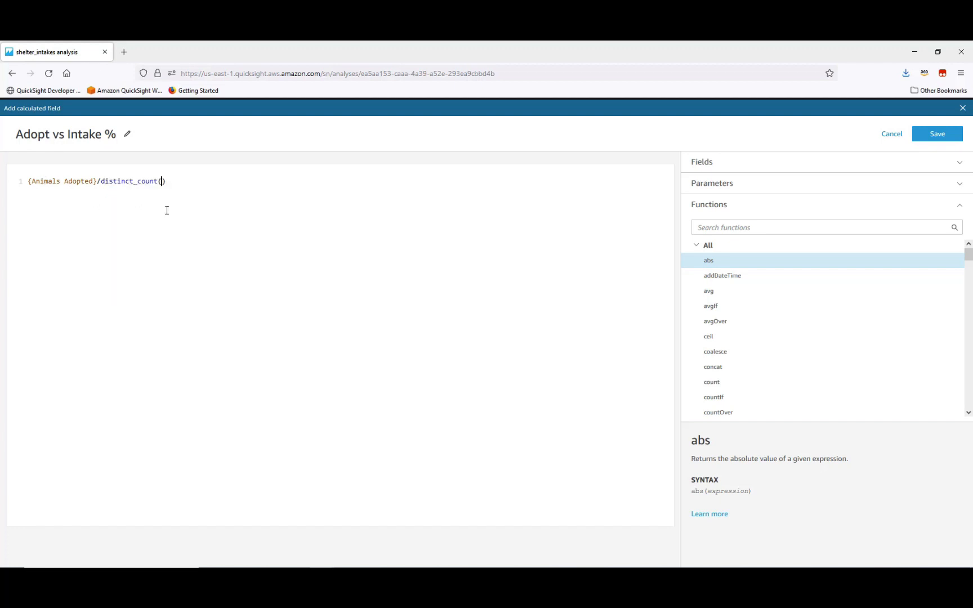
pyautogui.write('anim')
pyautogui.press('Return')
pyautogui.click(938, 135)
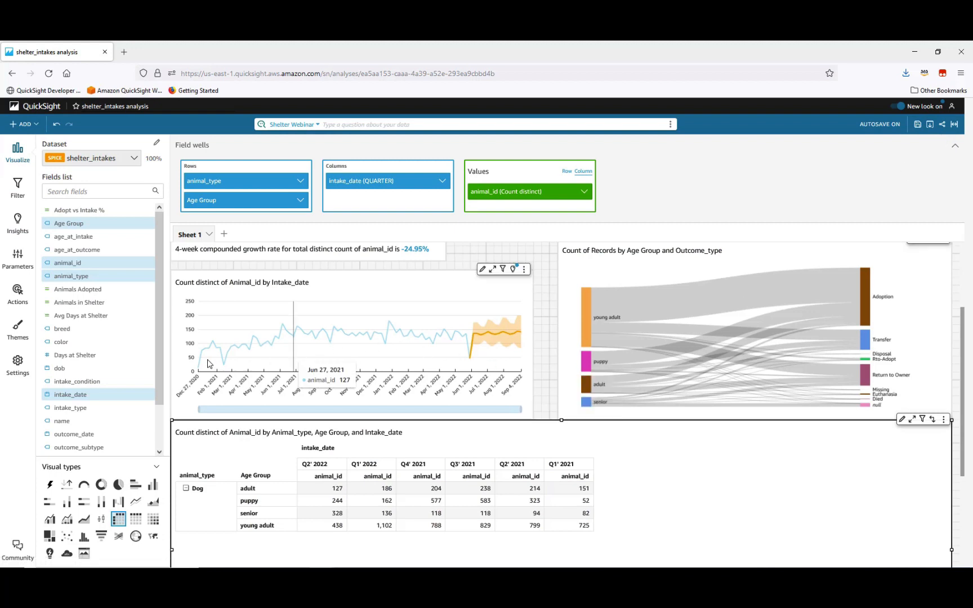
# - Add Adopt vs Intake % to the pivot table's values and show the field as Percent
pyautogui.click(80, 212)
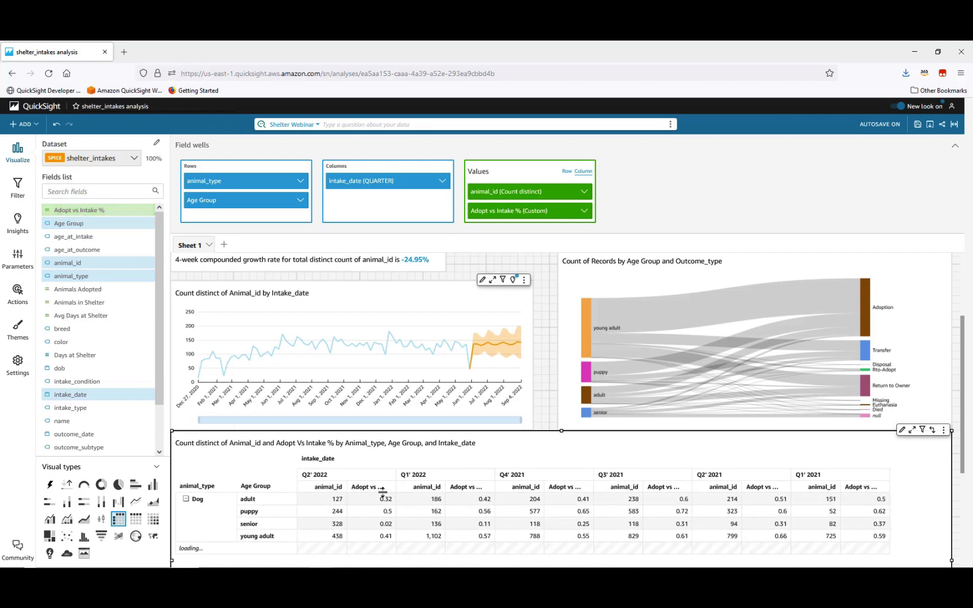
pyautogui.click(149, 210)
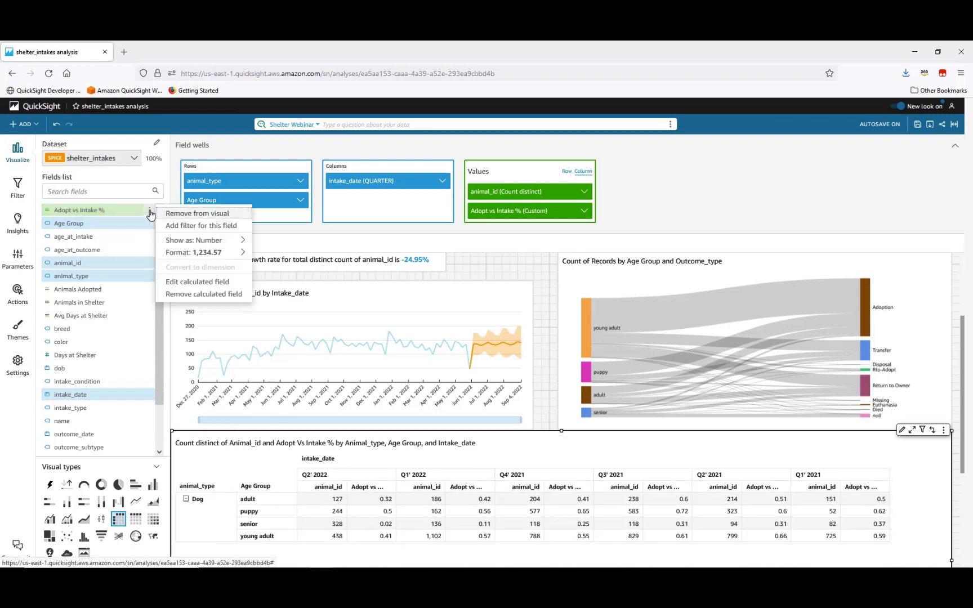
pyautogui.moveTo(179, 253)
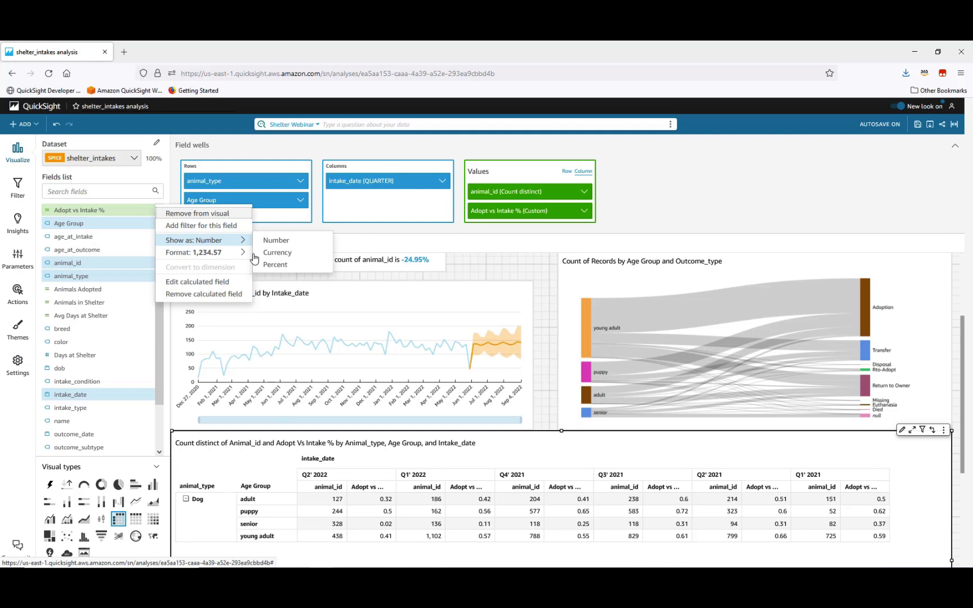
pyautogui.moveTo(253, 243)
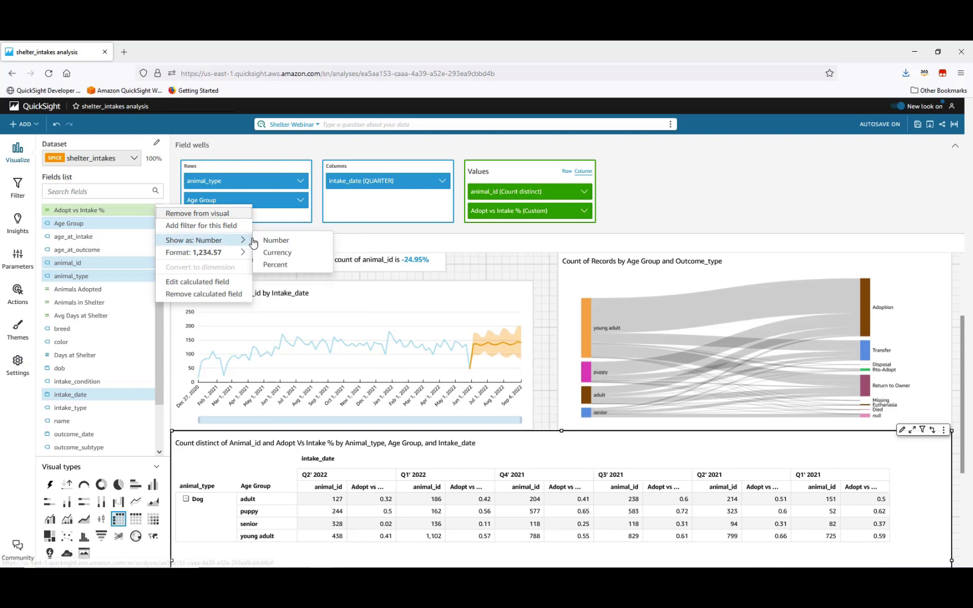
pyautogui.click(290, 266)
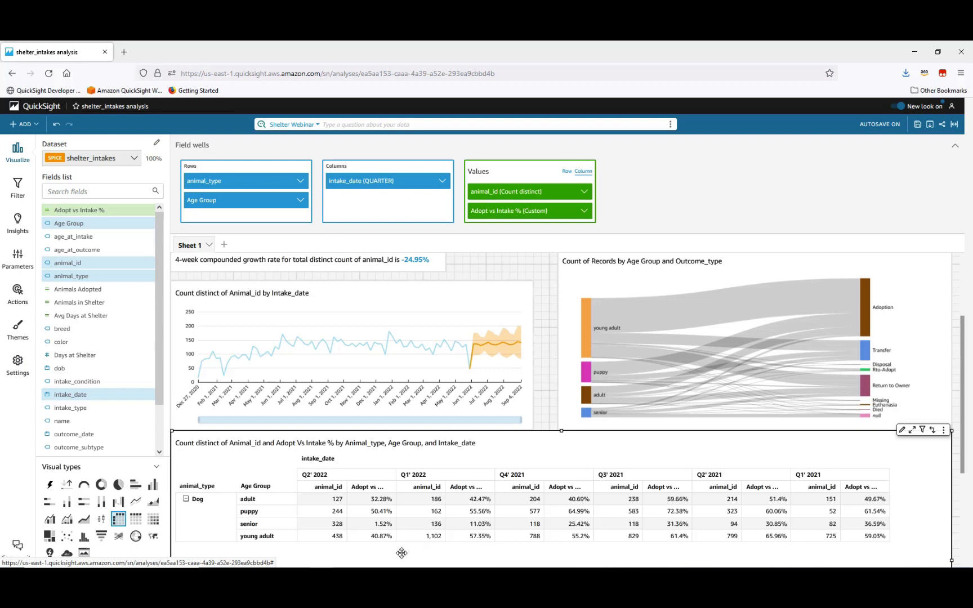
# - Add icon conditional formatting to the pivot table's Adopt vs Intake % column, using the green, orange and red circle set
pyautogui.click(944, 429)
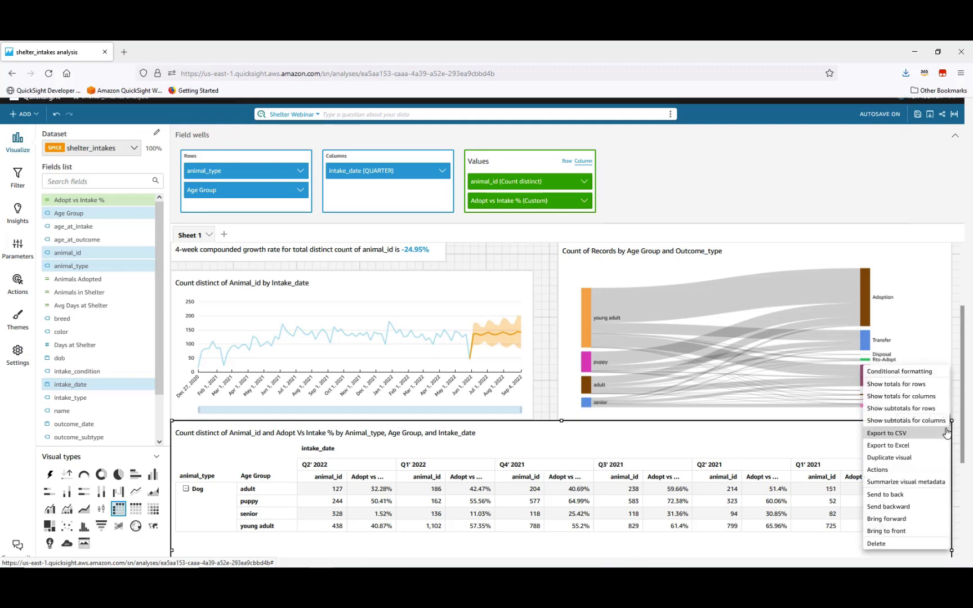
pyautogui.click(914, 372)
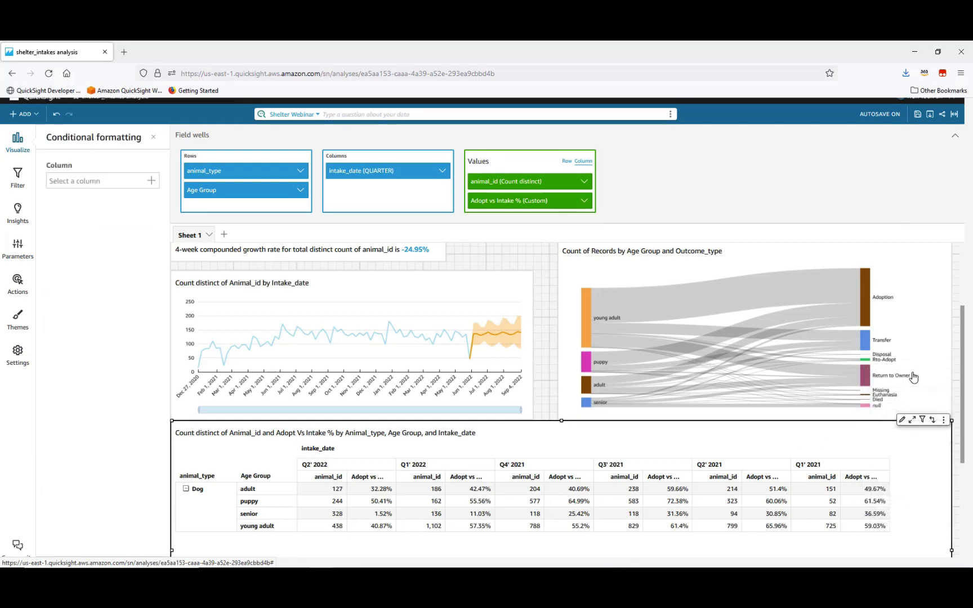
pyautogui.click(93, 181)
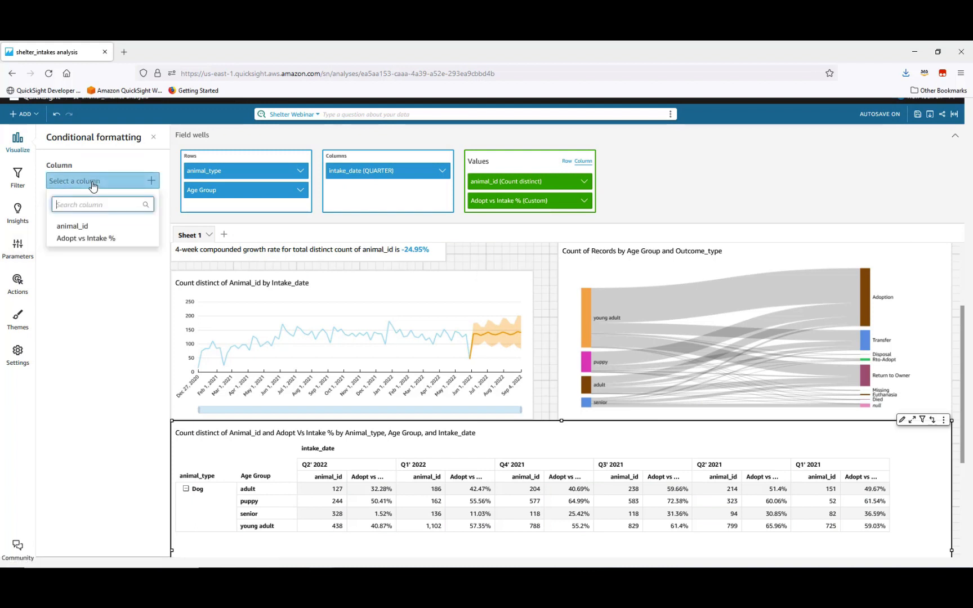
pyautogui.click(84, 239)
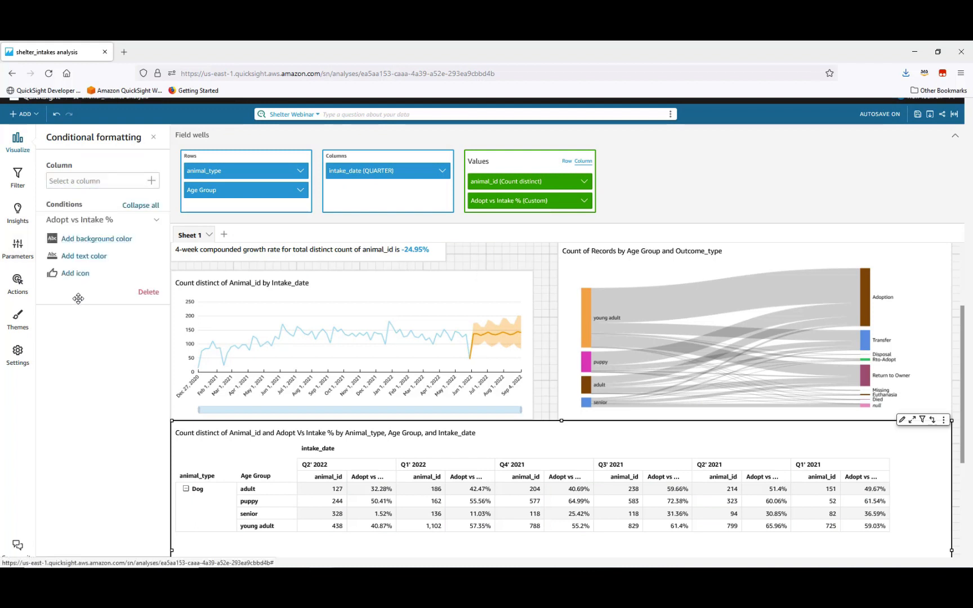
pyautogui.click(75, 274)
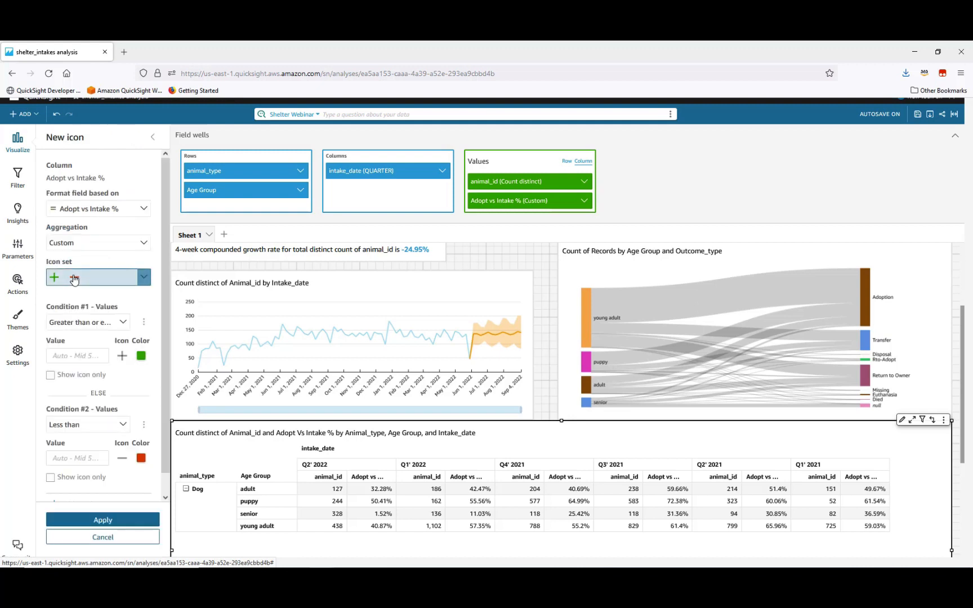
pyautogui.click(143, 277)
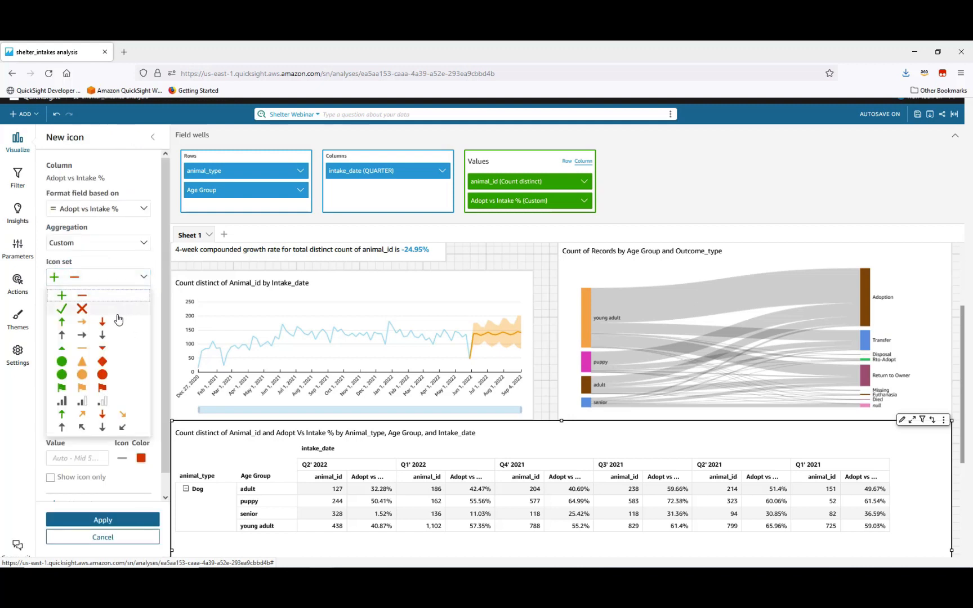
pyautogui.click(97, 375)
# - Set the icon conditions to green above 0.5, orange between 0.25 and 0.5, and red below 0.25, and apply them
pyautogui.click(82, 357)
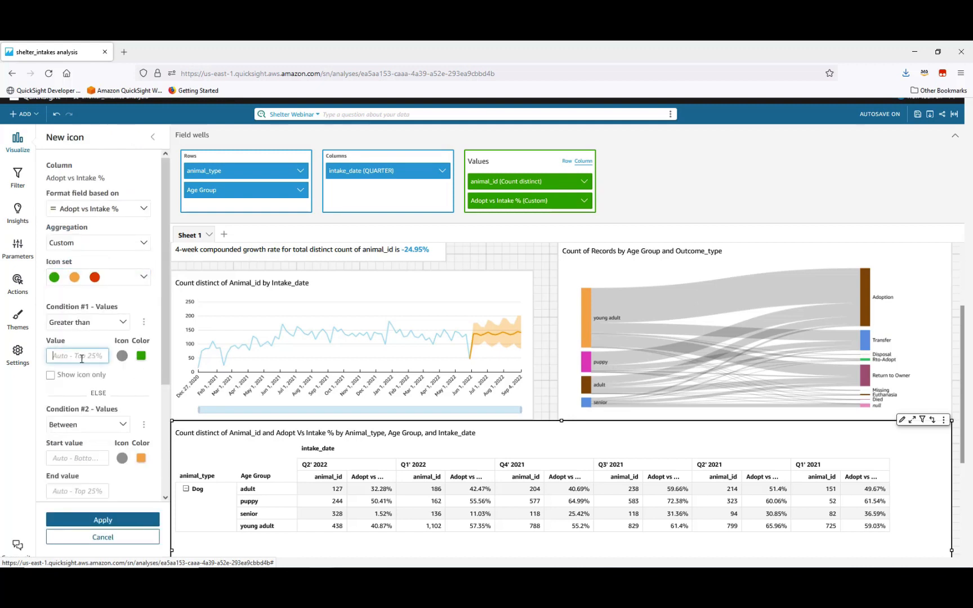
pyautogui.write('.5')
pyautogui.click(76, 458)
pyautogui.write('.25')
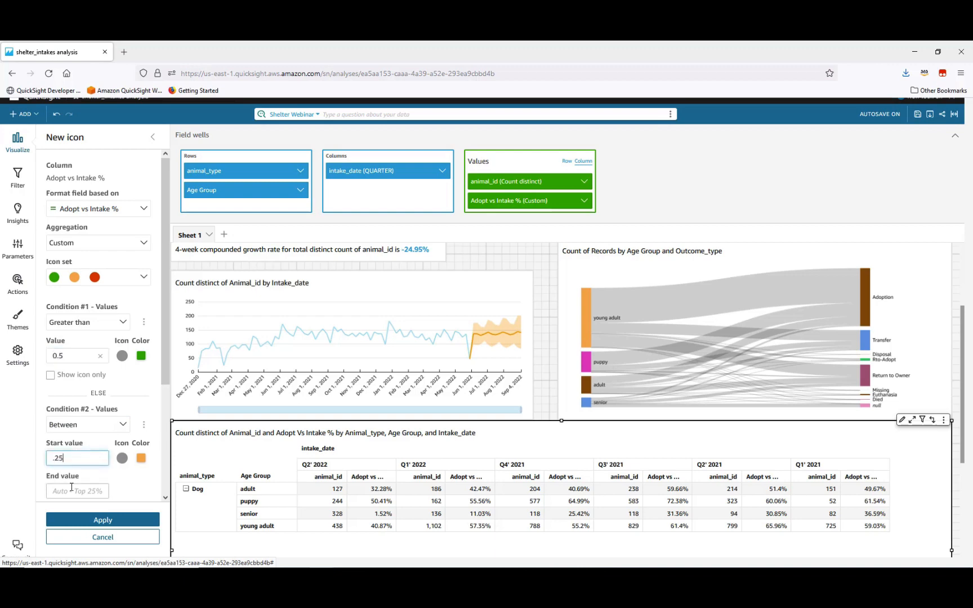
pyautogui.click(90, 491)
pyautogui.write('.50')
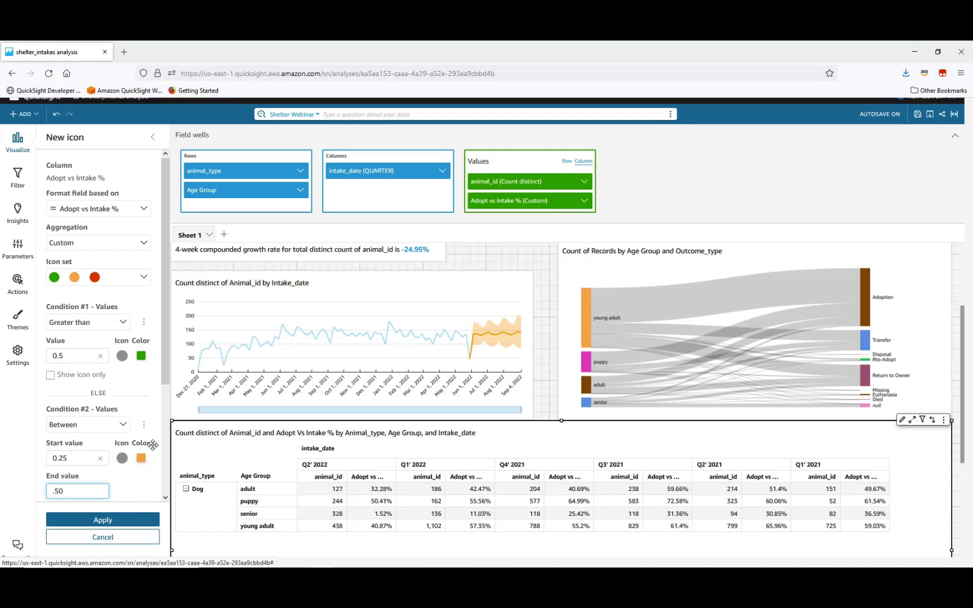
pyautogui.moveTo(167, 379); pyautogui.dragTo(167, 468)
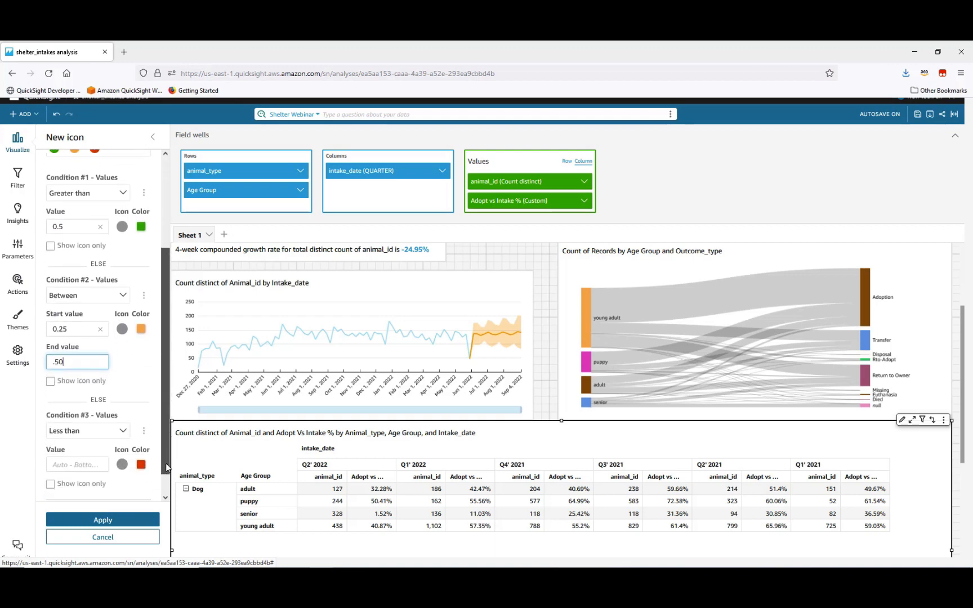
pyautogui.click(86, 463)
pyautogui.write('.2')
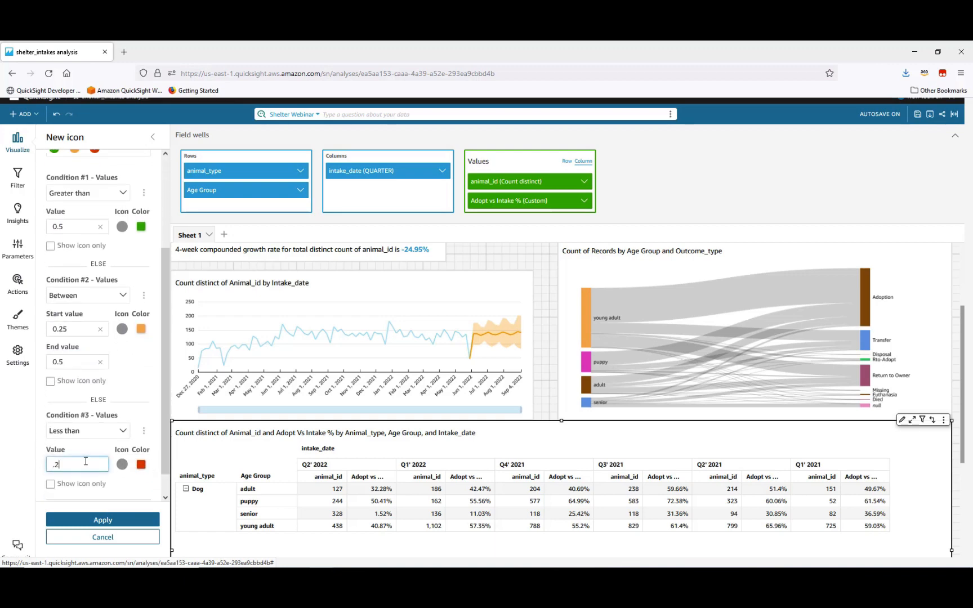
pyautogui.click(94, 522)
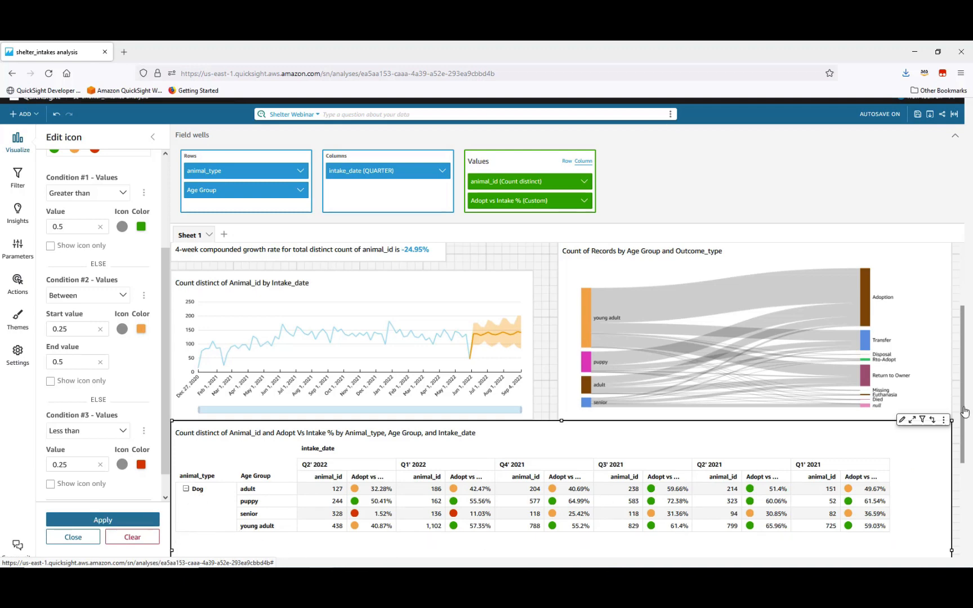
# - Show a Total row in the pivot table, and extend all three icon conditions to Totals as well as Values
pyautogui.click(945, 421)
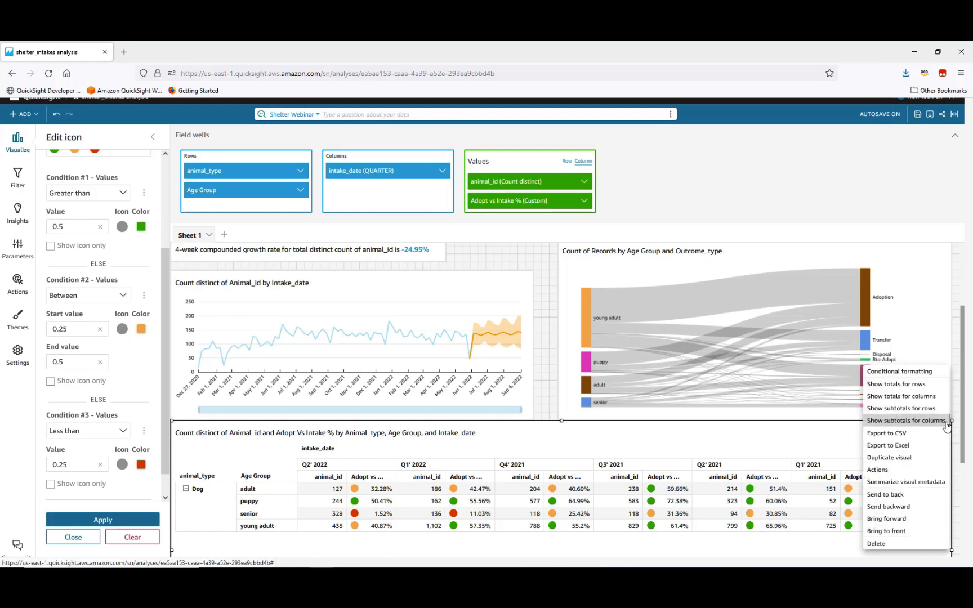
pyautogui.click(940, 390)
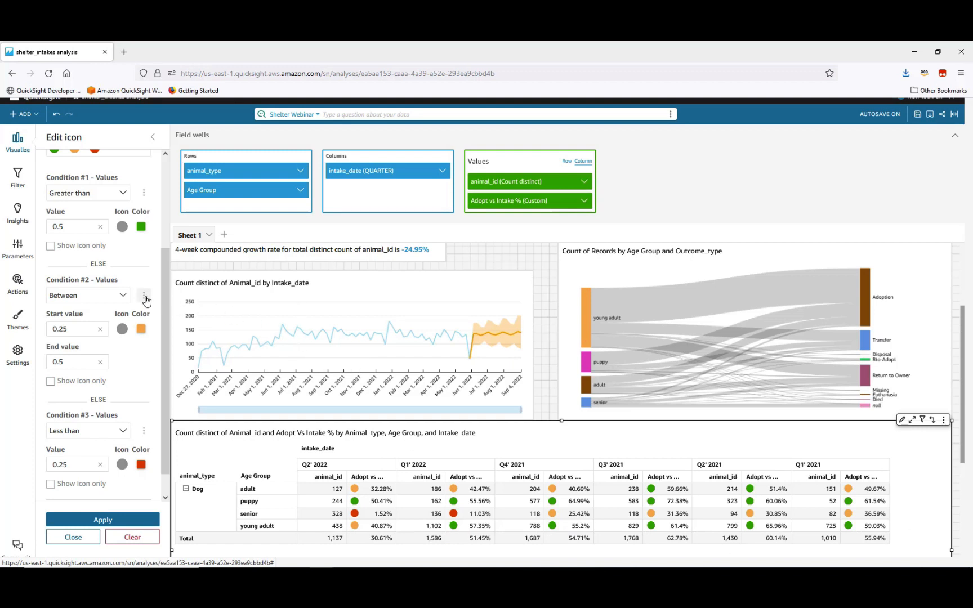
pyautogui.click(143, 193)
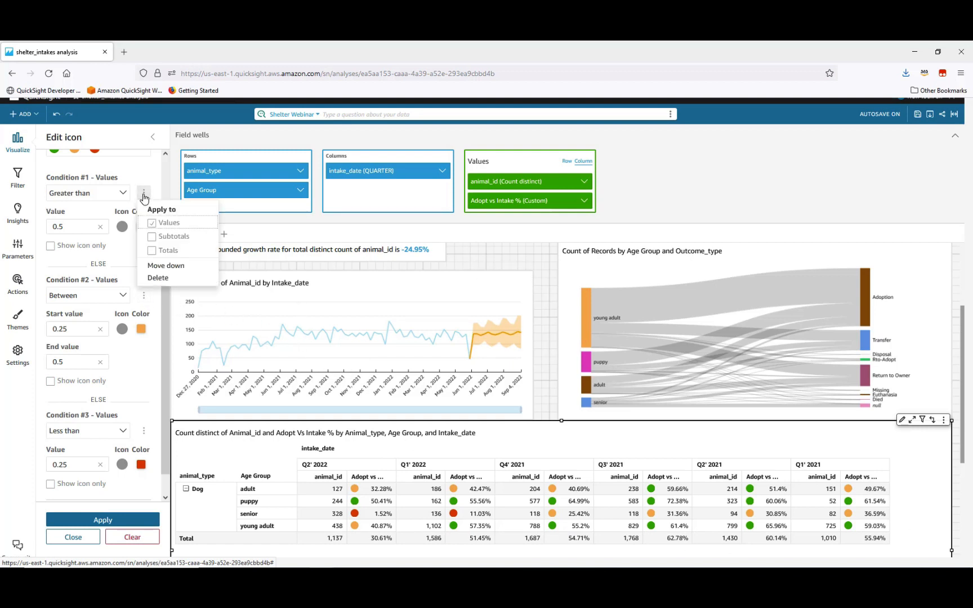
pyautogui.click(152, 252)
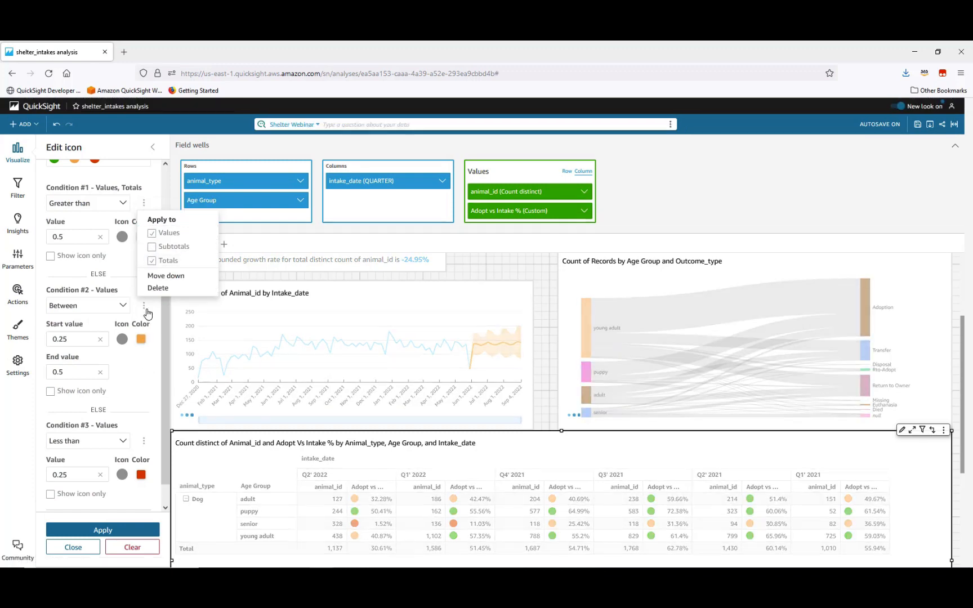
pyautogui.click(143, 305)
pyautogui.click(152, 364)
pyautogui.click(133, 408)
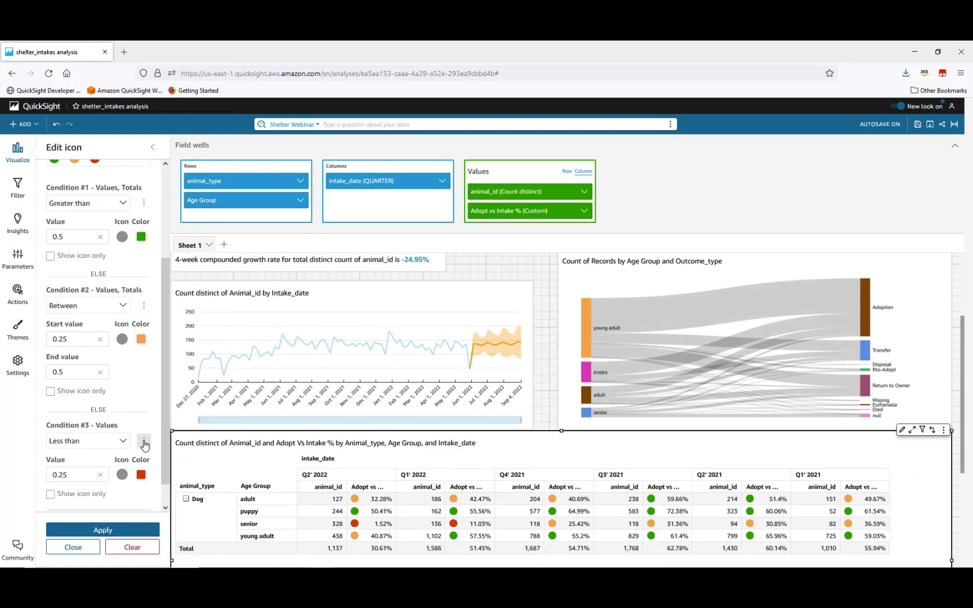
pyautogui.click(144, 441)
pyautogui.click(151, 499)
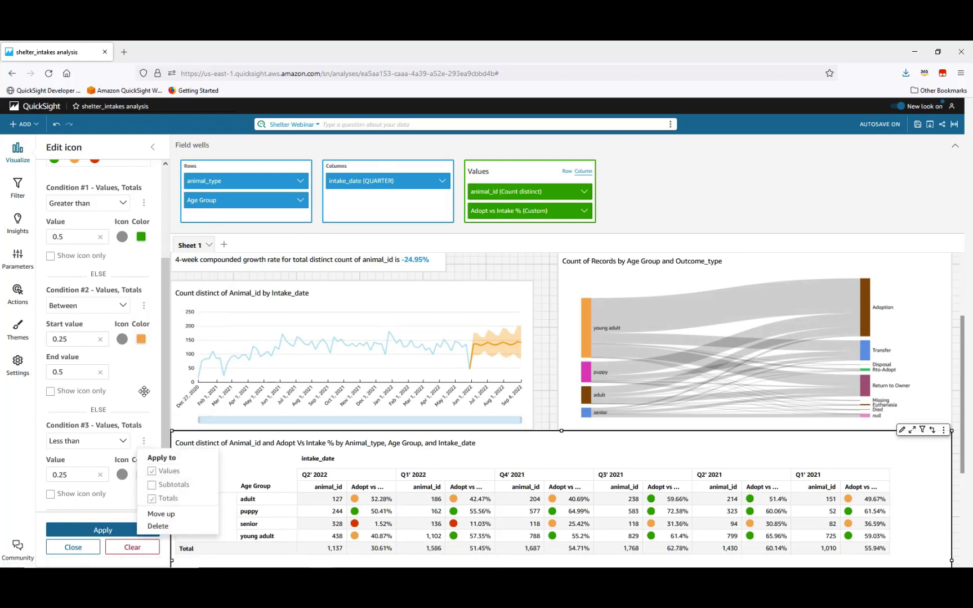
pyautogui.click(144, 391)
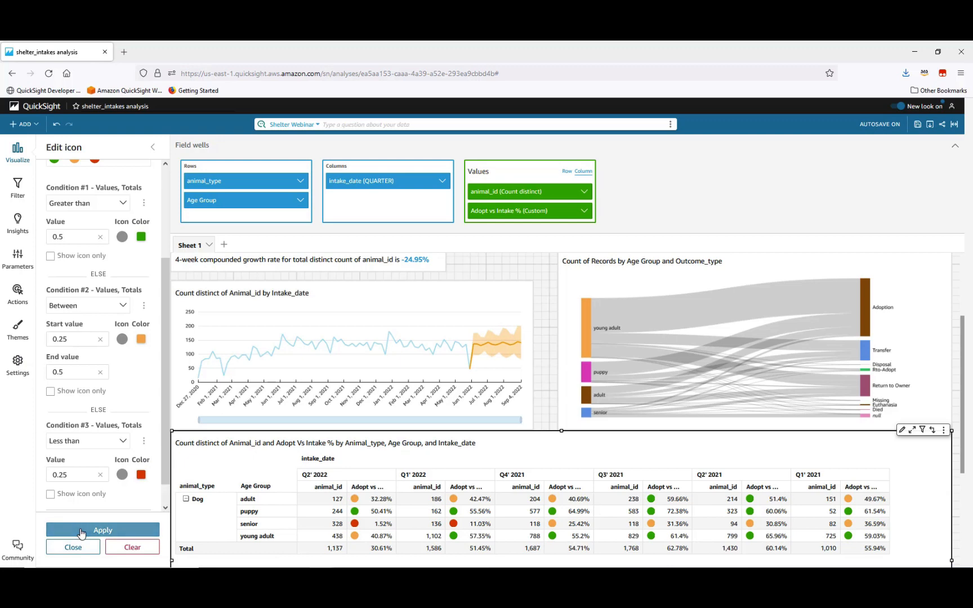
pyautogui.click(90, 531)
# - Replace the pivot table's default title with "Age Group Intake vs Adopt Metrics"
pyautogui.scroll(-2, 966, 389)
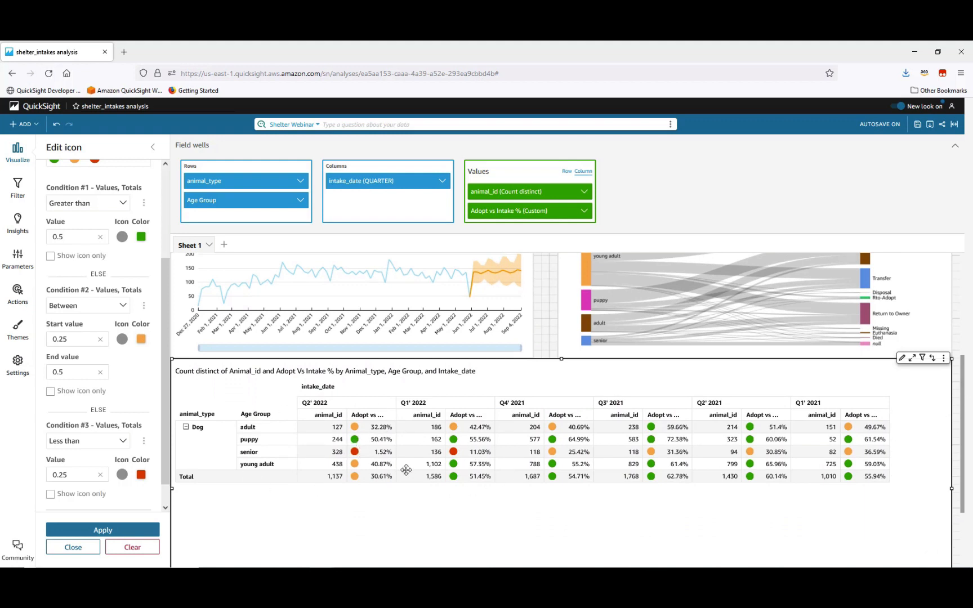
pyautogui.click(902, 359)
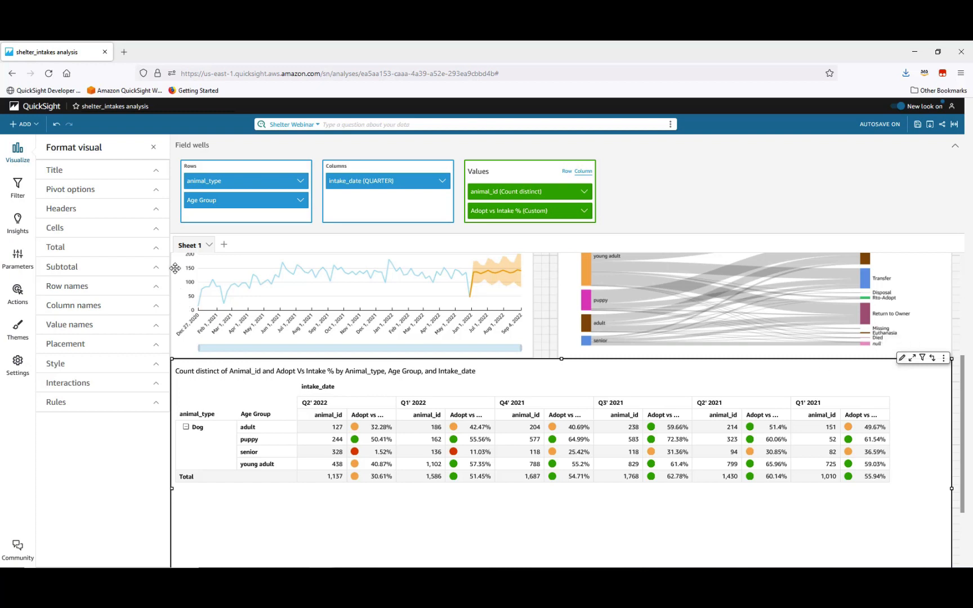
pyautogui.click(157, 173)
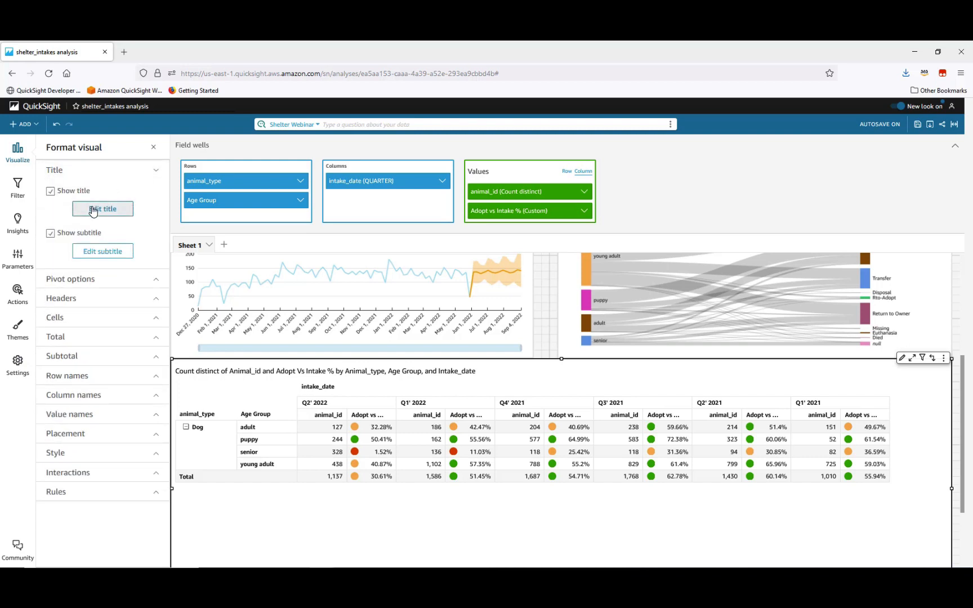
pyautogui.click(92, 208)
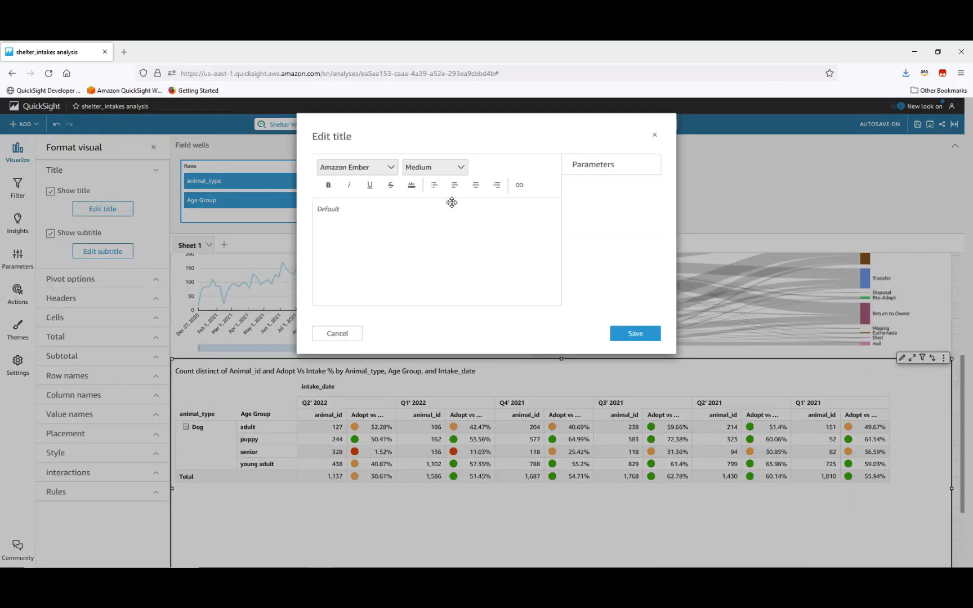
pyautogui.click(363, 212)
pyautogui.write('Age Group')
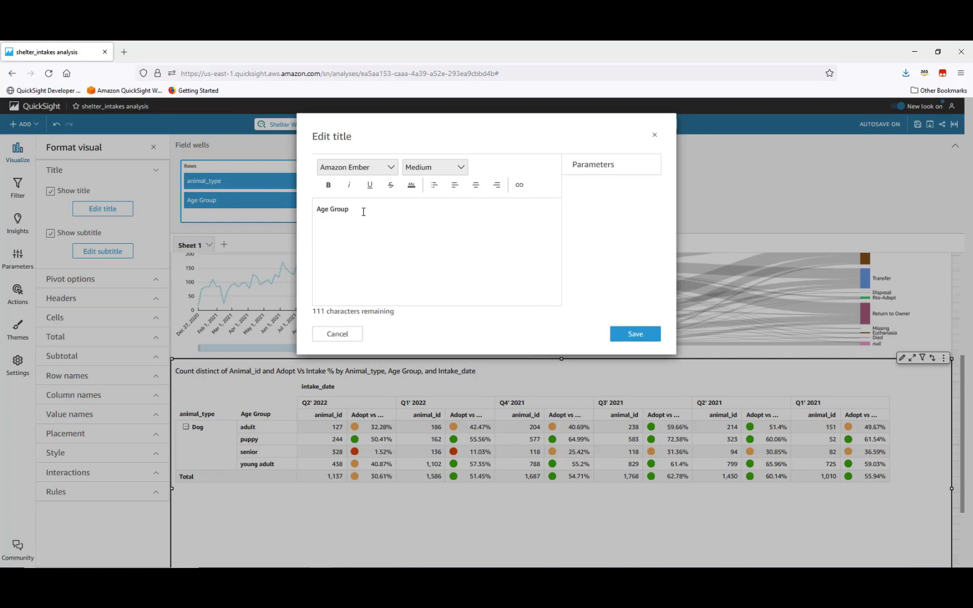
pyautogui.write(' Intake Metrics')
pyautogui.write('vs Adopt Metrics')
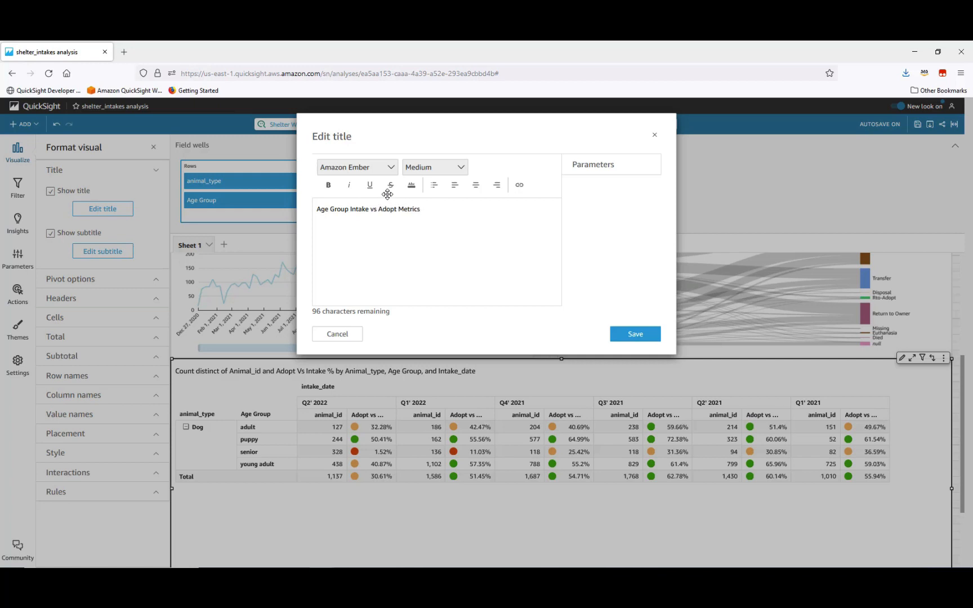
# - Make the whole pivot table title bold and Large, and save the title
pyautogui.moveTo(426, 213); pyautogui.dragTo(174, 221)
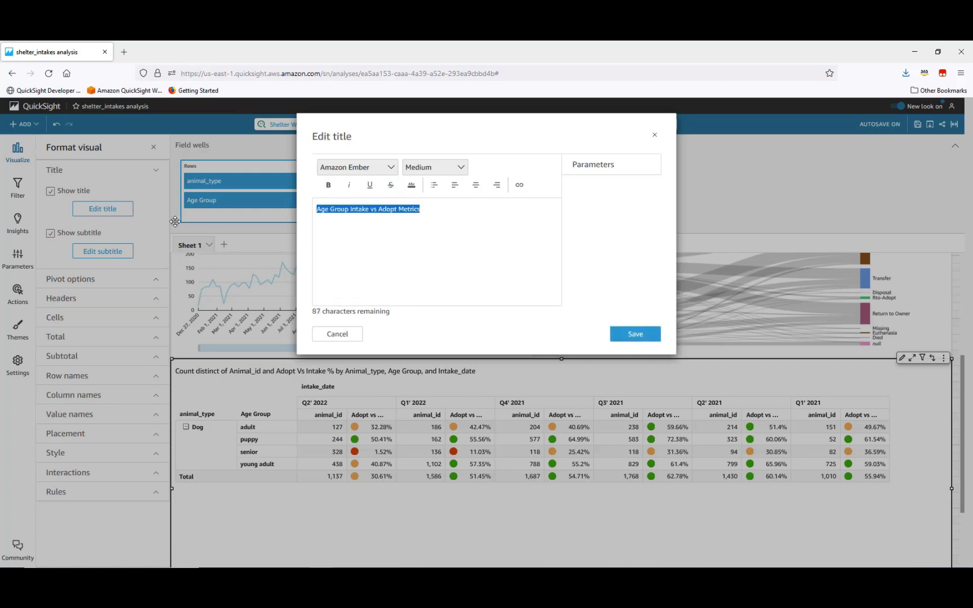
pyautogui.click(329, 185)
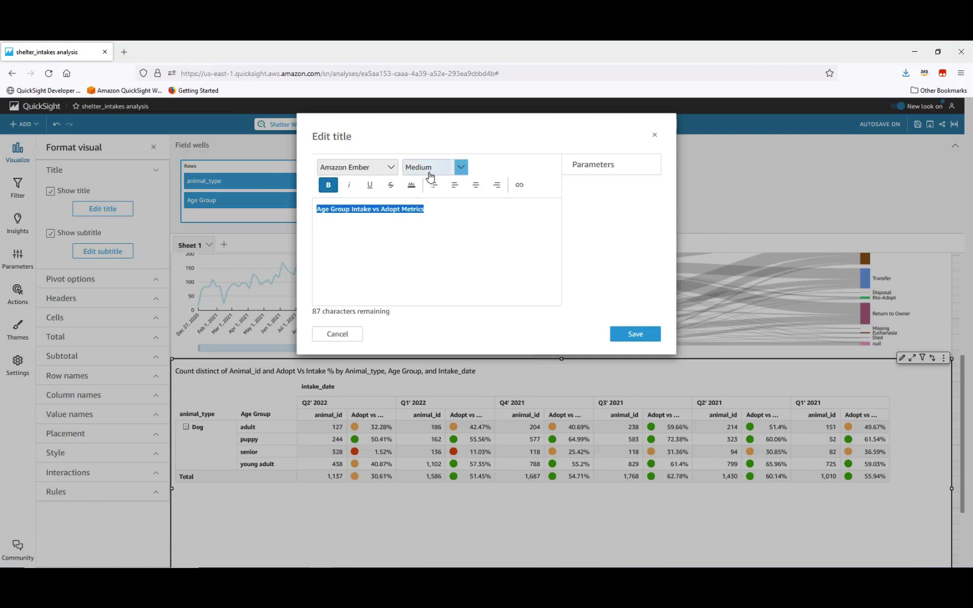
pyautogui.click(457, 167)
pyautogui.click(457, 222)
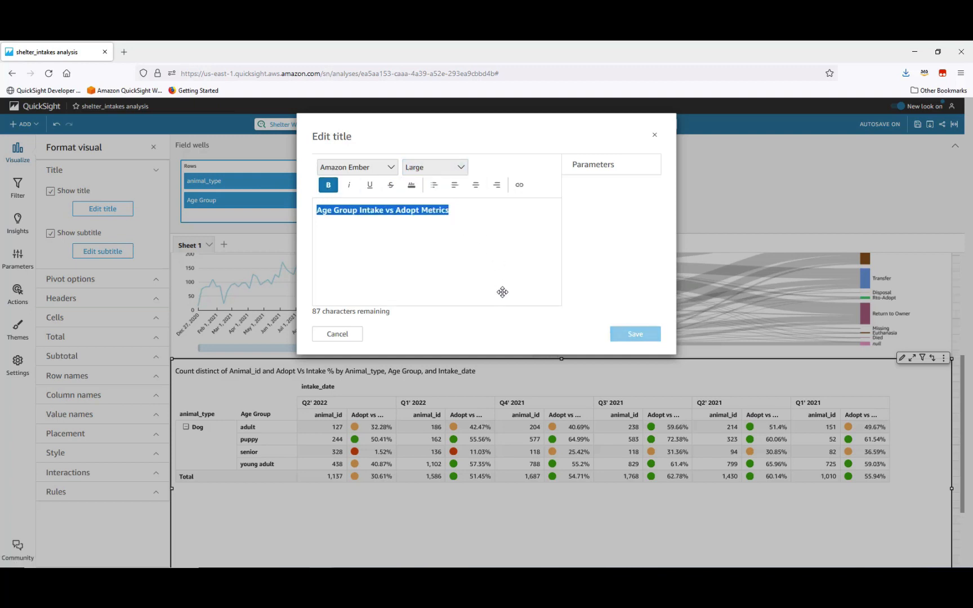
pyautogui.click(639, 335)
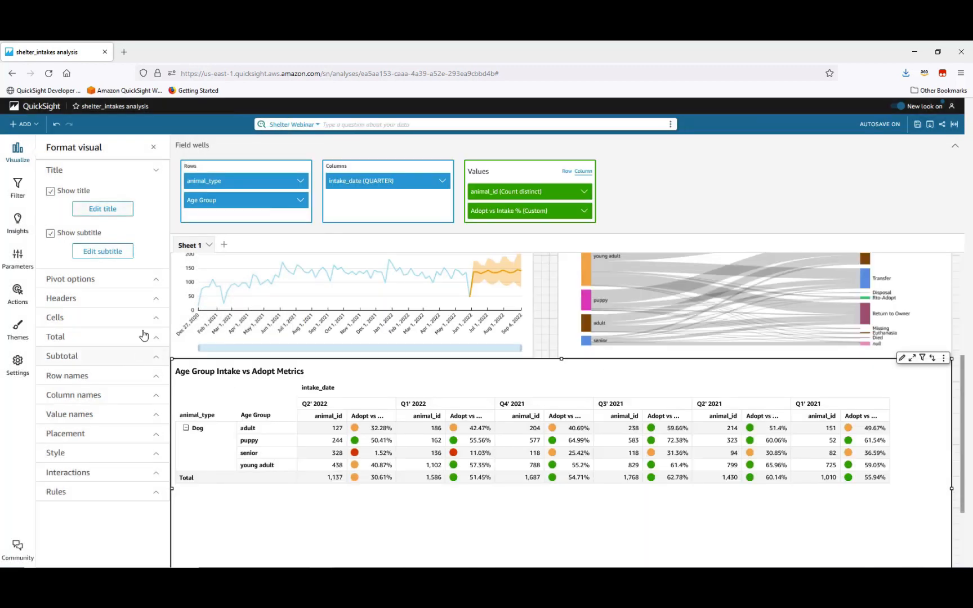
# - Center the text of the pivot table's column headers and open the color choices for their background
pyautogui.click(158, 303)
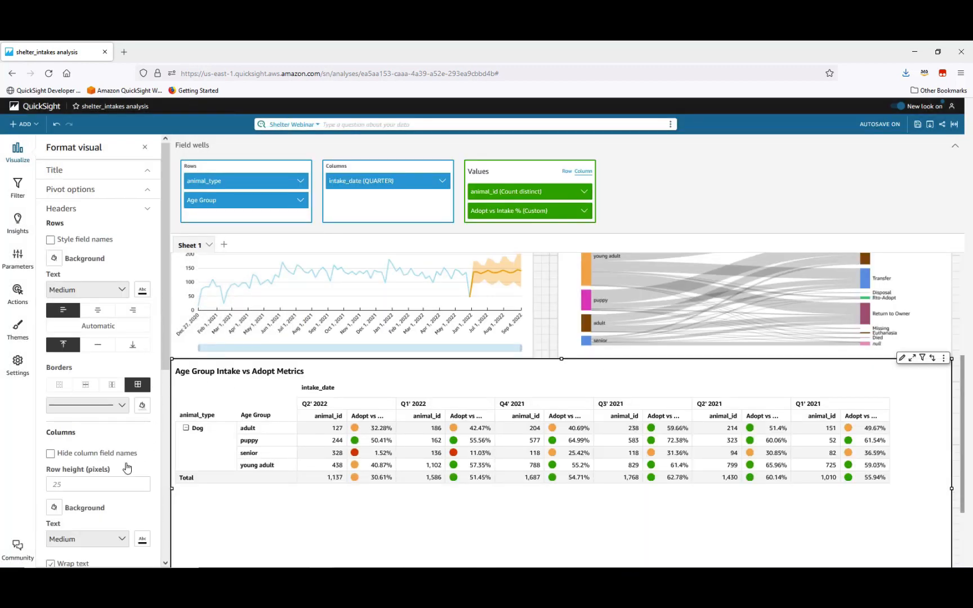
pyautogui.moveTo(167, 346); pyautogui.dragTo(162, 457)
pyautogui.click(98, 384)
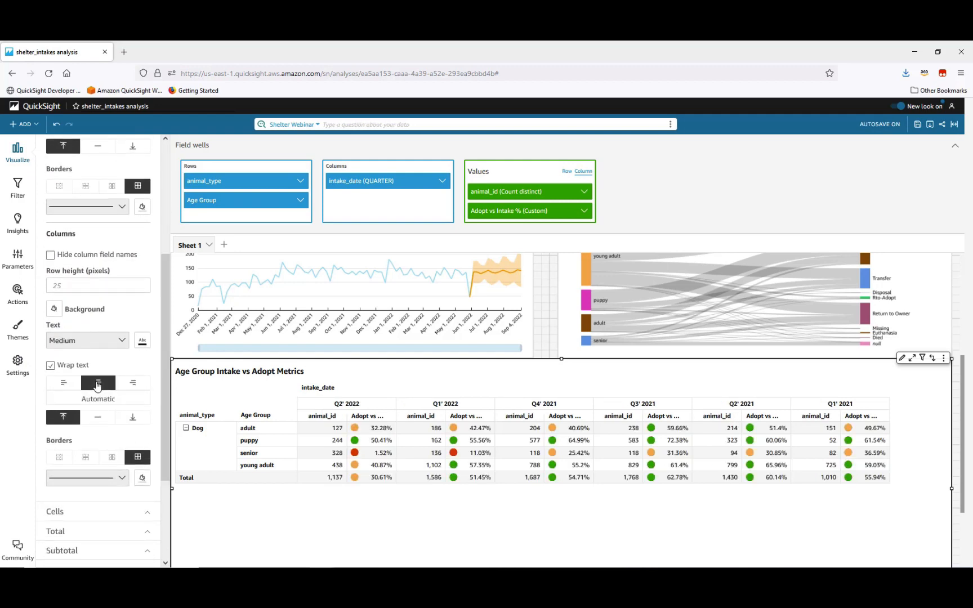
pyautogui.click(54, 310)
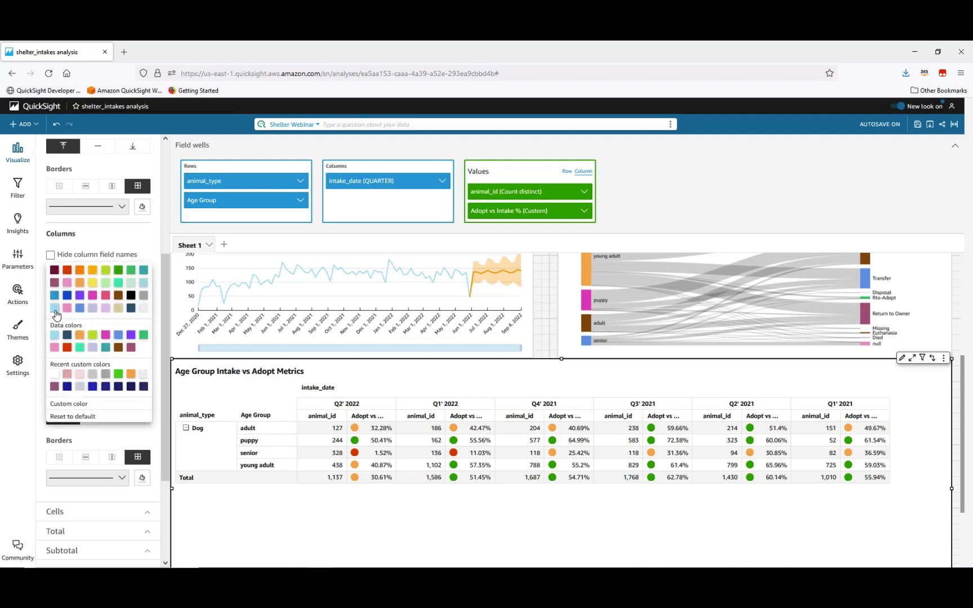
# - Fill the pivot table's column headers with grey and rename the animal_type row field to "Animal Type"
pyautogui.click(92, 376)
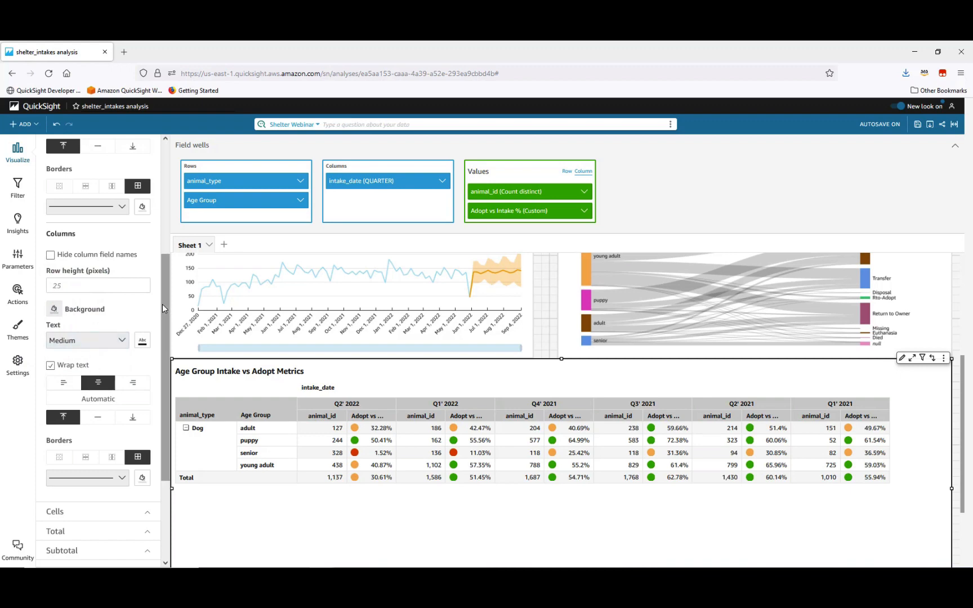
pyautogui.scroll(-3, 163, 305)
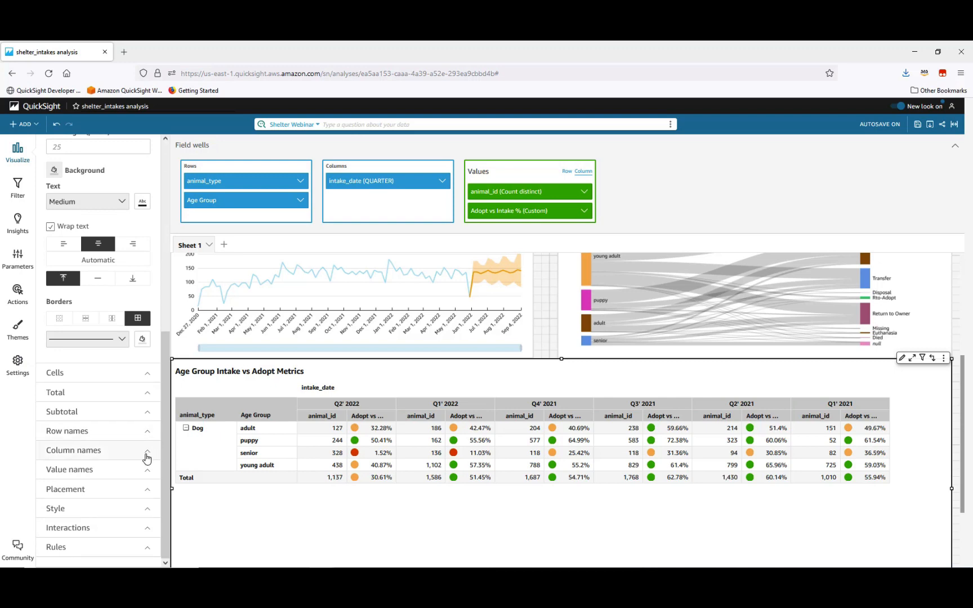
pyautogui.click(148, 435)
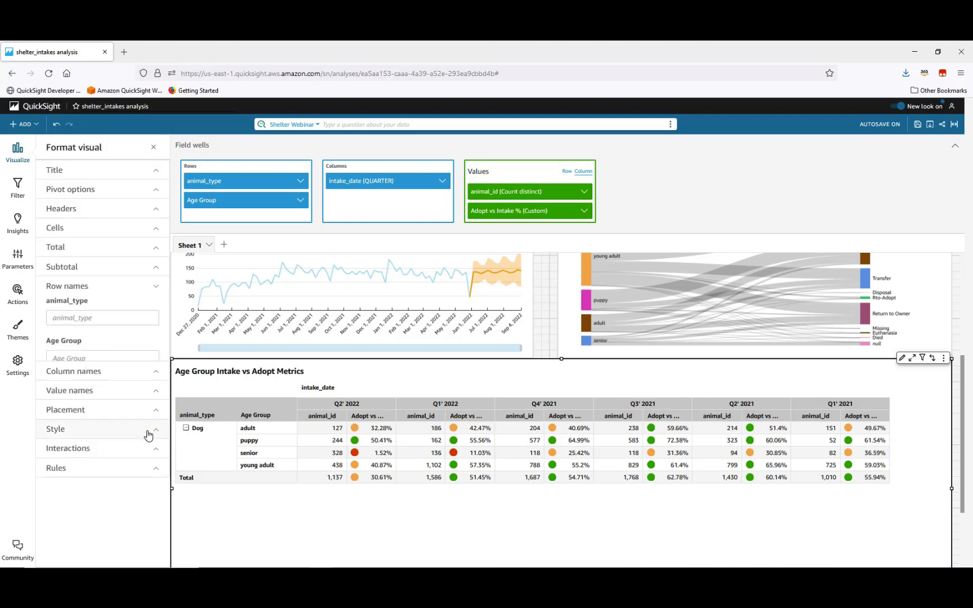
pyautogui.click(99, 318)
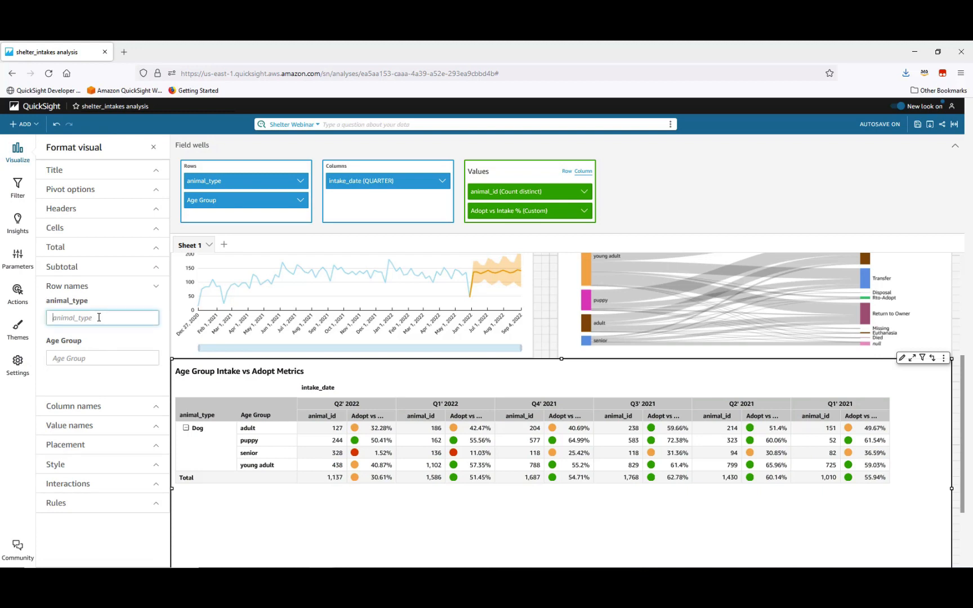
pyautogui.write('Animal Type')
pyautogui.click(118, 341)
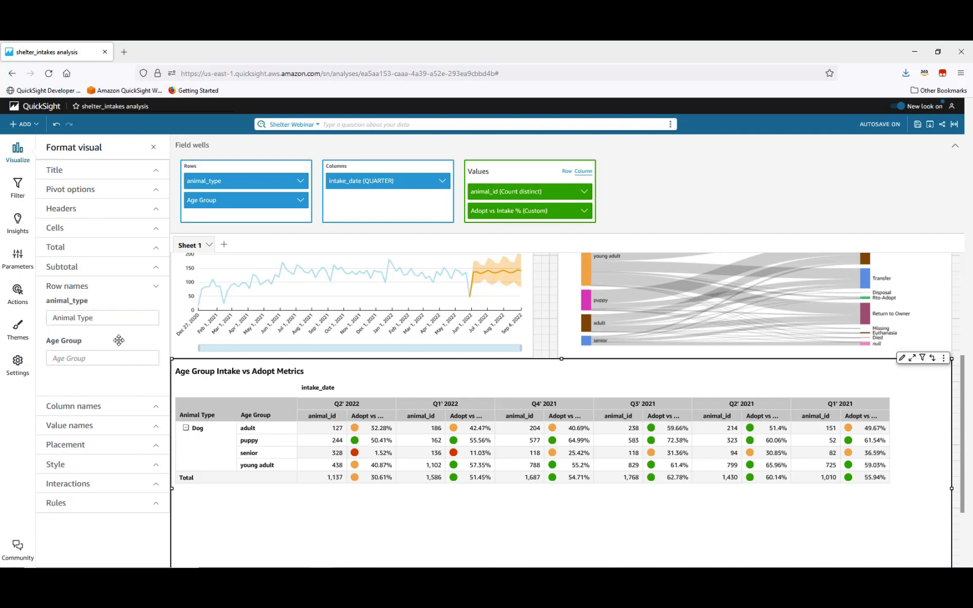
# - Rename the pivot table's intake_date (Quarter) column field to "Intake Date"
pyautogui.click(156, 408)
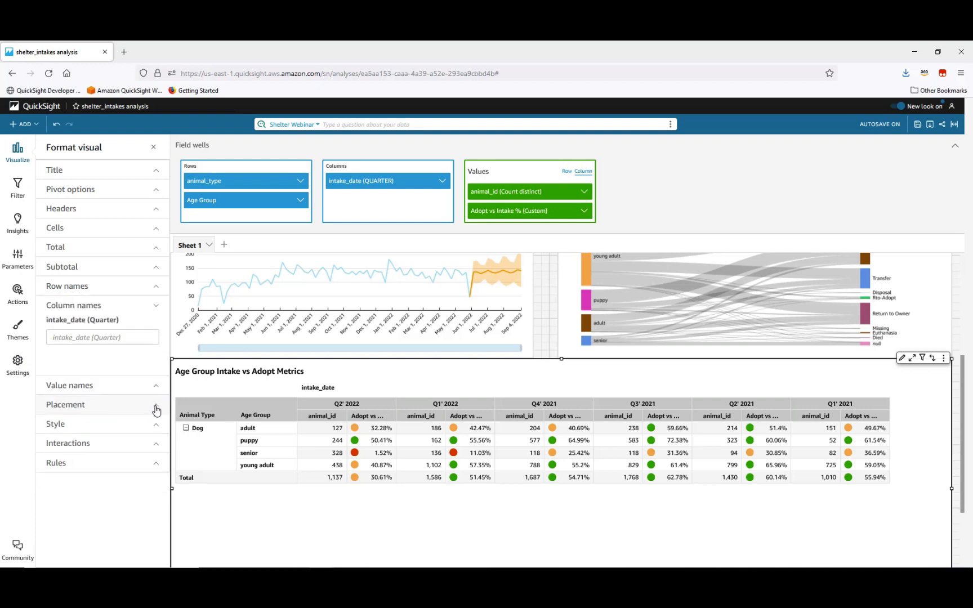
pyautogui.click(97, 339)
pyautogui.write('In')
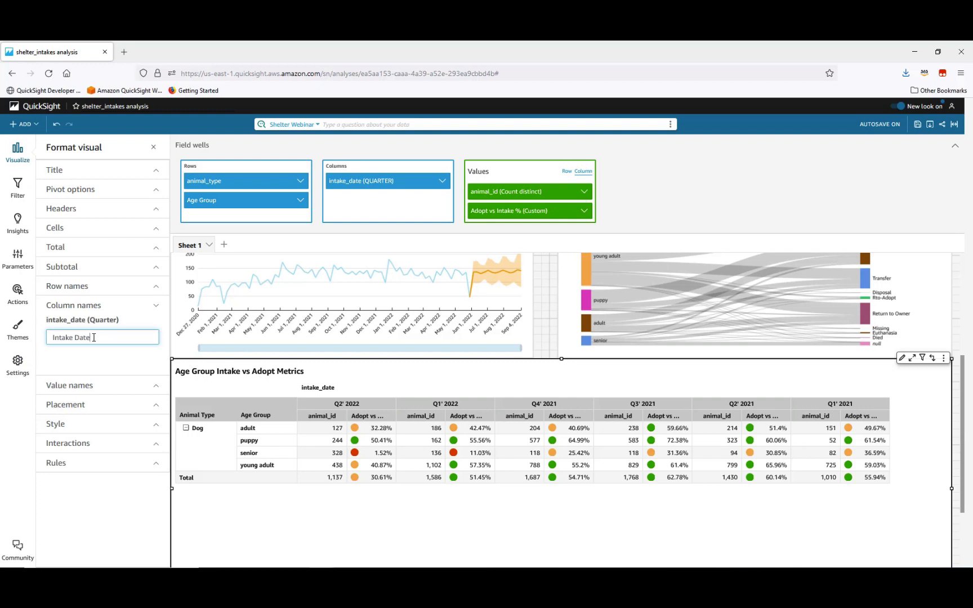
pyautogui.write('take Date')
pyautogui.press('Return')
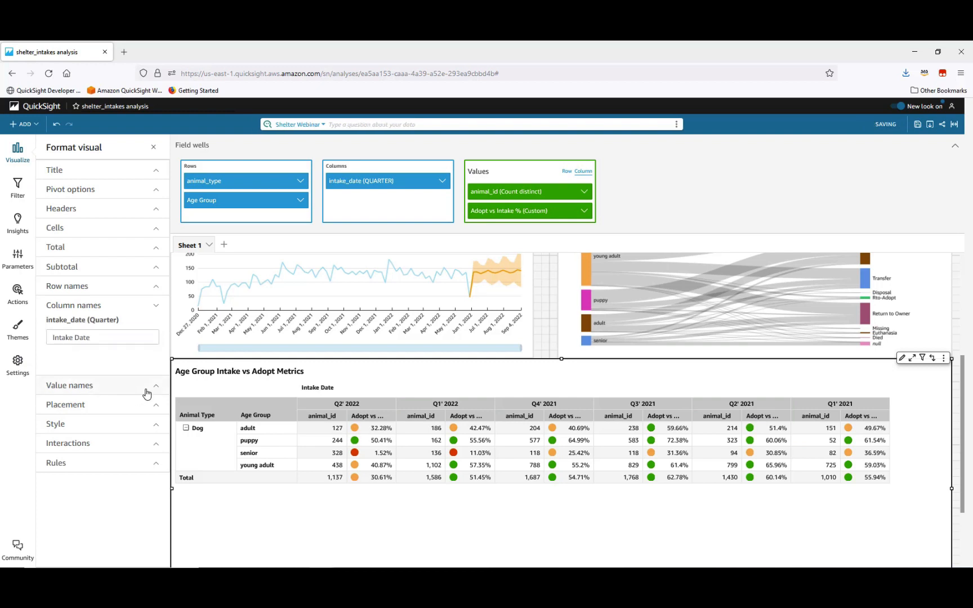
# - Rename the pivot table's animal_id (Count distinct) value to "Intake Count"
pyautogui.click(156, 390)
pyautogui.click(100, 357)
pyautogui.write('Intake Count')
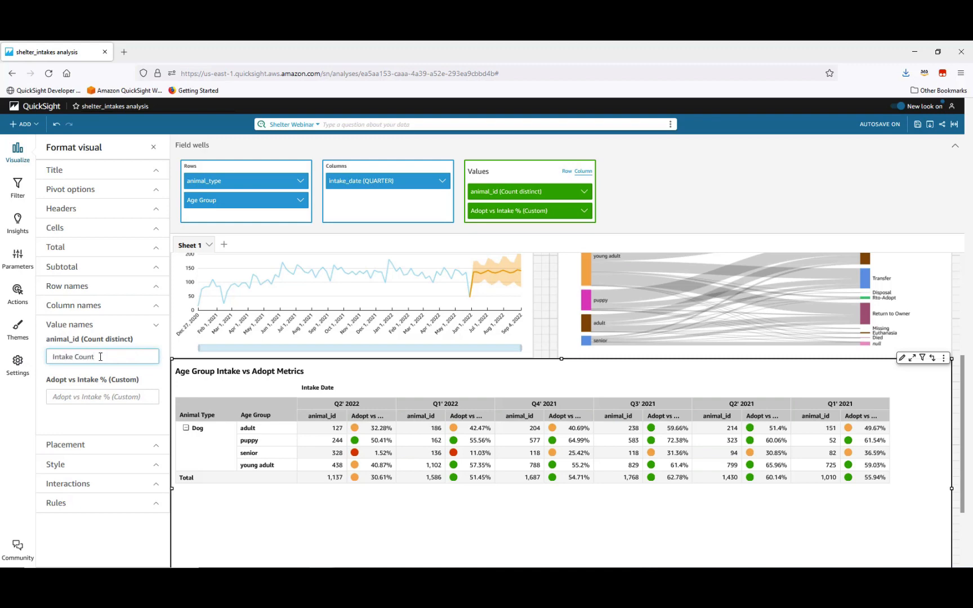
pyautogui.click(91, 423)
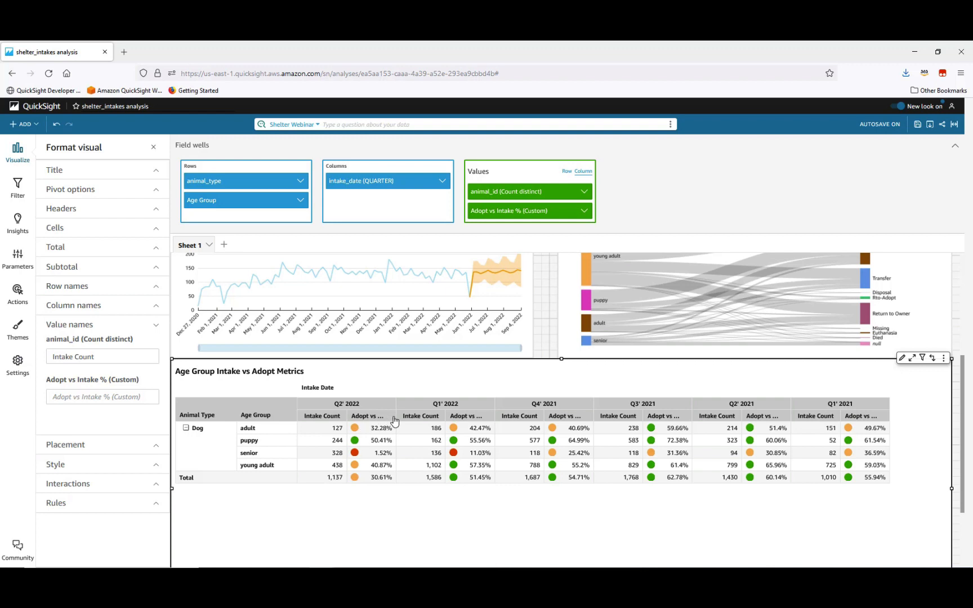
# - Widen the pivot table's Q2' 2022 "Adopt vs Intake %" column to fit its full header, and collapse the field wells
pyautogui.moveTo(396, 418); pyautogui.dragTo(380, 551)
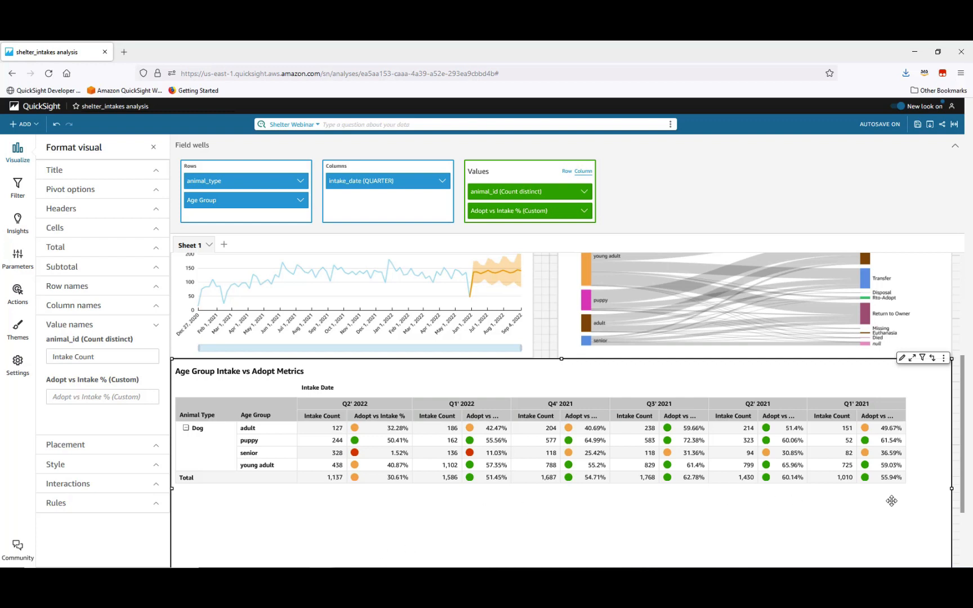
pyautogui.click(955, 146)
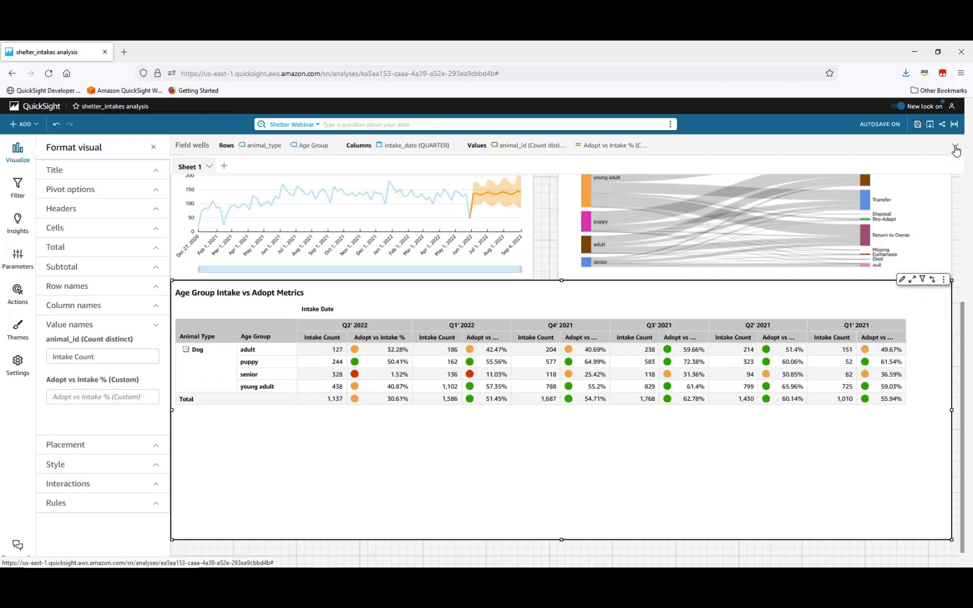
pyautogui.click(960, 380)
pyautogui.moveTo(963, 378); pyautogui.dragTo(949, 235)
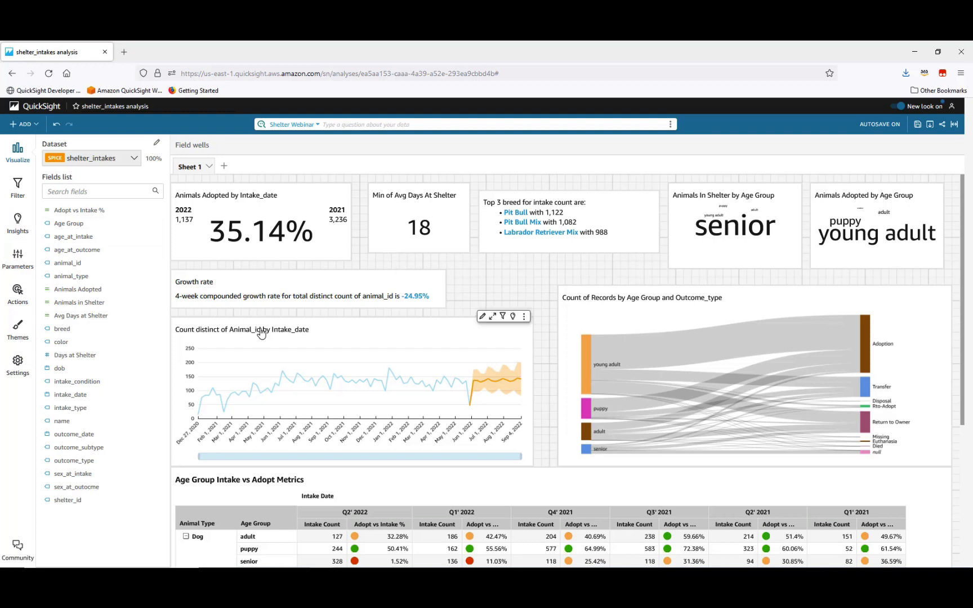
# - Add a filter on the color field from the Animal_id by Intake_date line chart and apply it to all applicable visuals
pyautogui.click(225, 319)
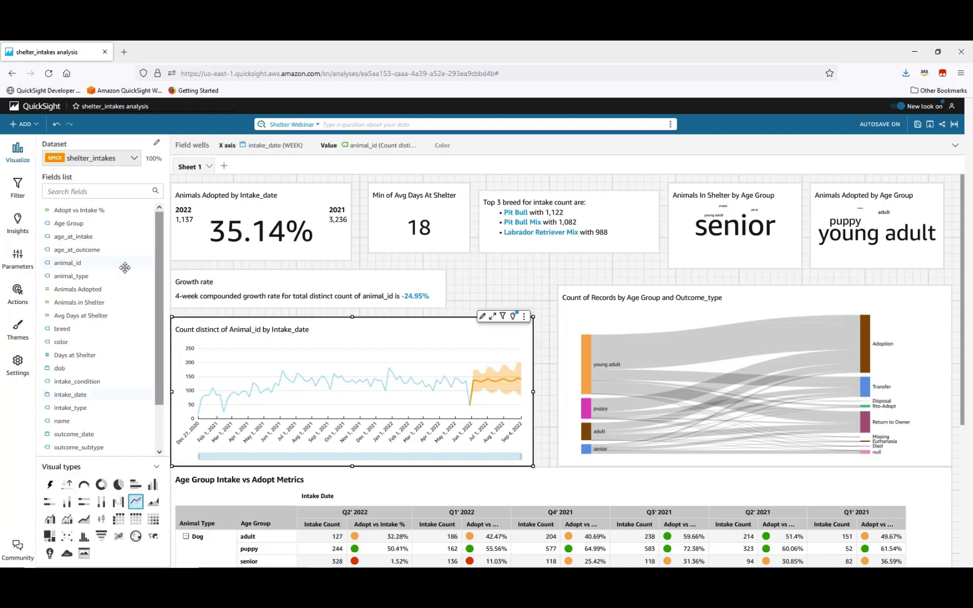
pyautogui.click(17, 188)
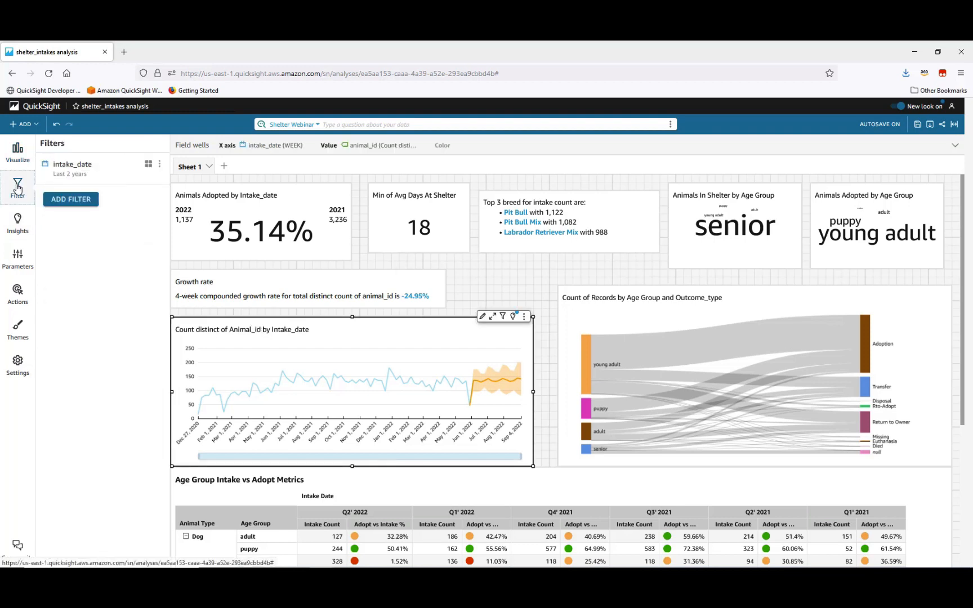
pyautogui.click(70, 199)
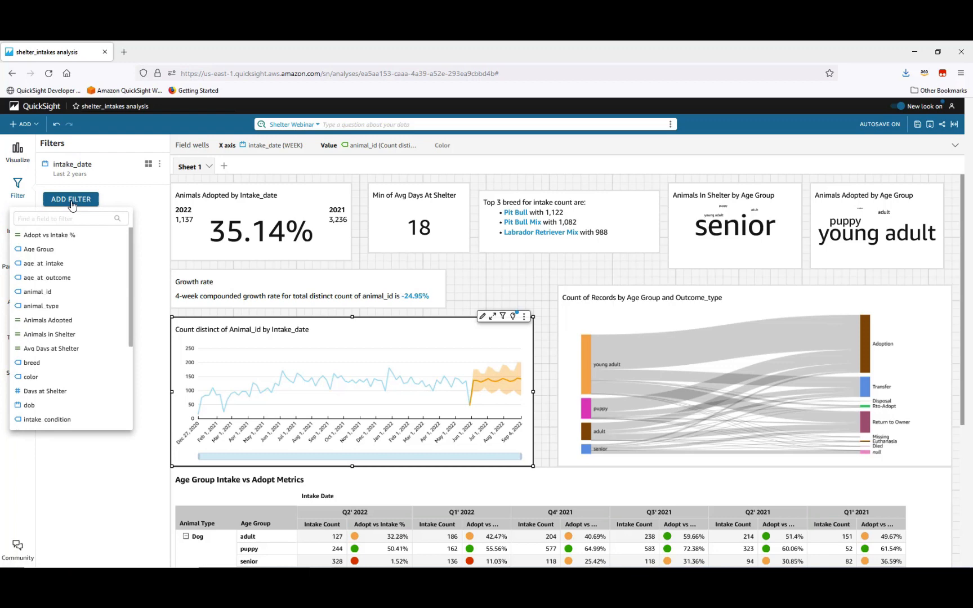
pyautogui.click(50, 378)
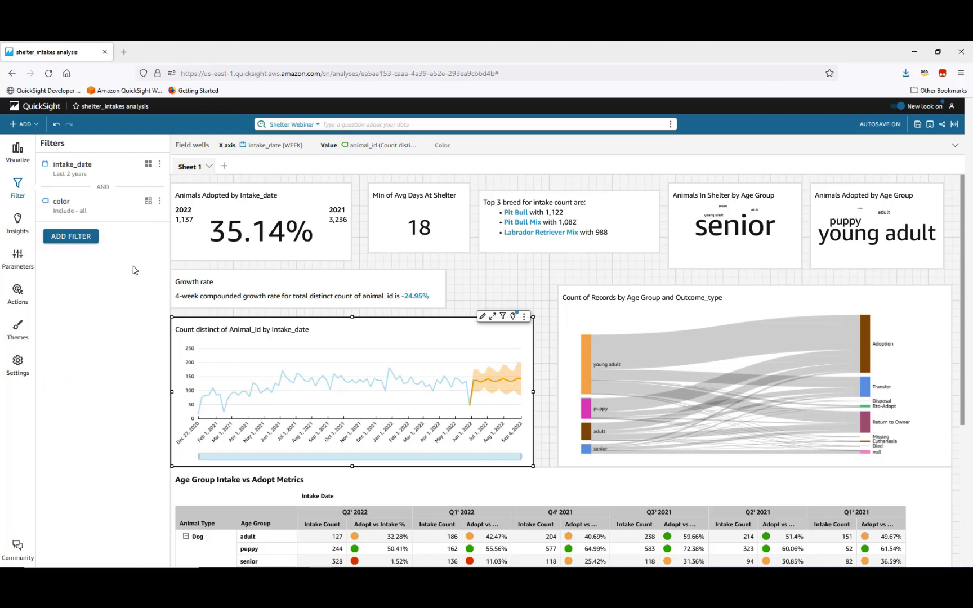
pyautogui.click(103, 210)
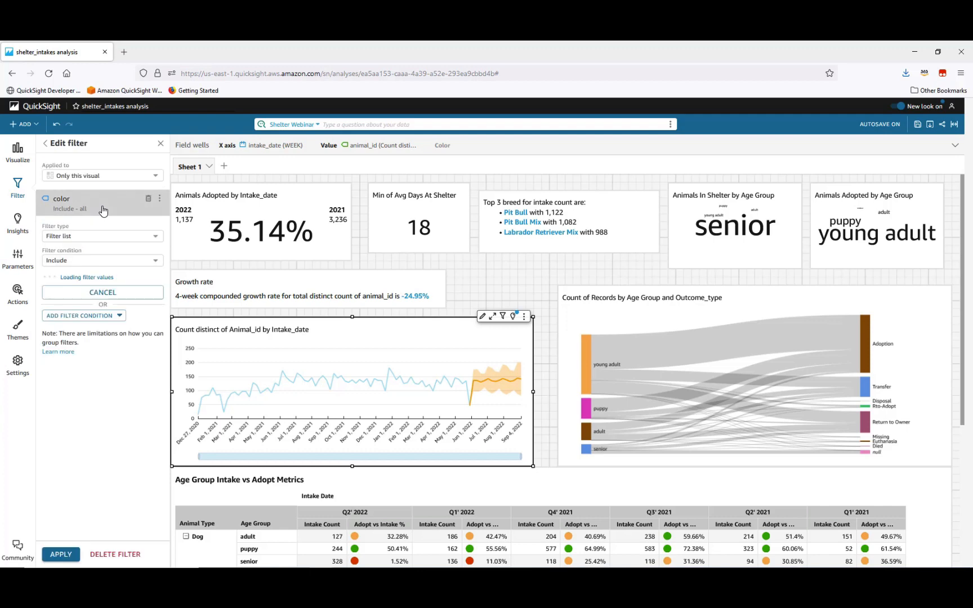
pyautogui.click(157, 177)
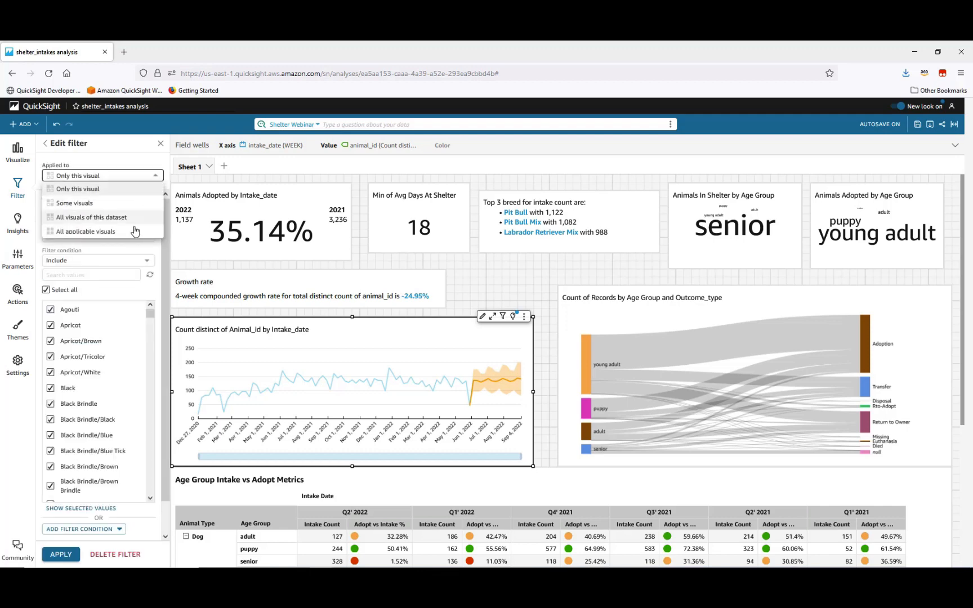
pyautogui.click(123, 233)
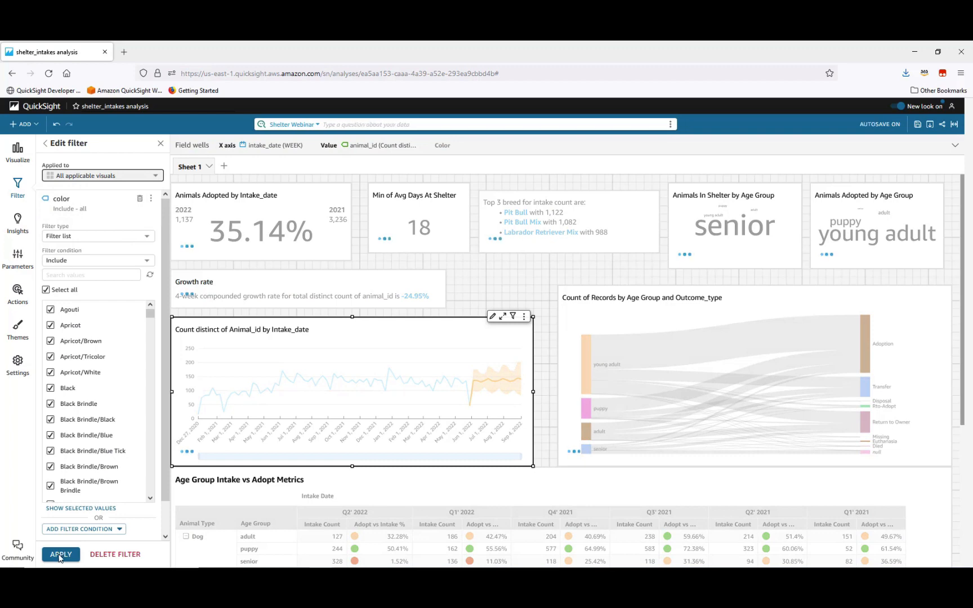
# - Add the color filter to the sheet as a control
pyautogui.click(151, 199)
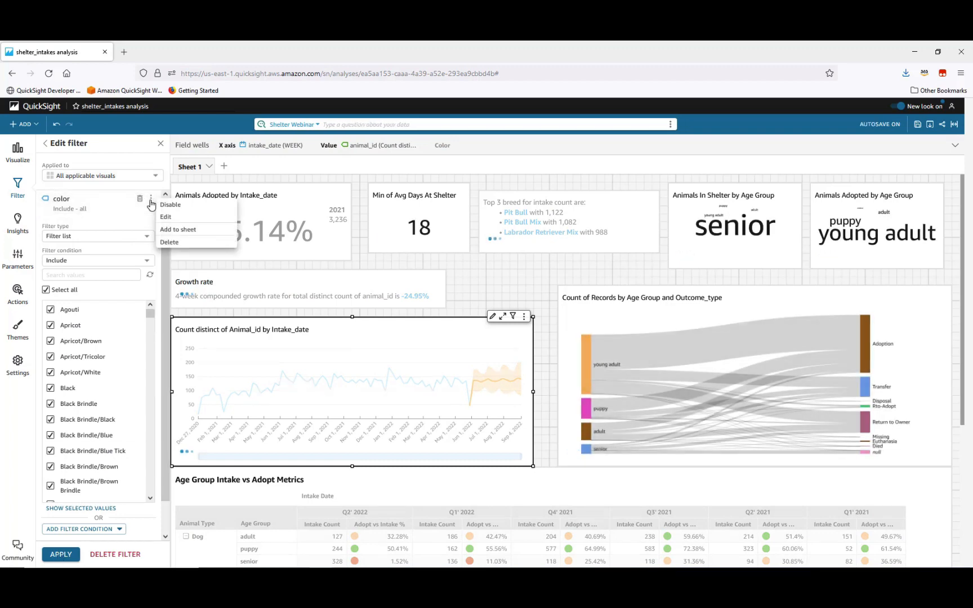
pyautogui.click(170, 232)
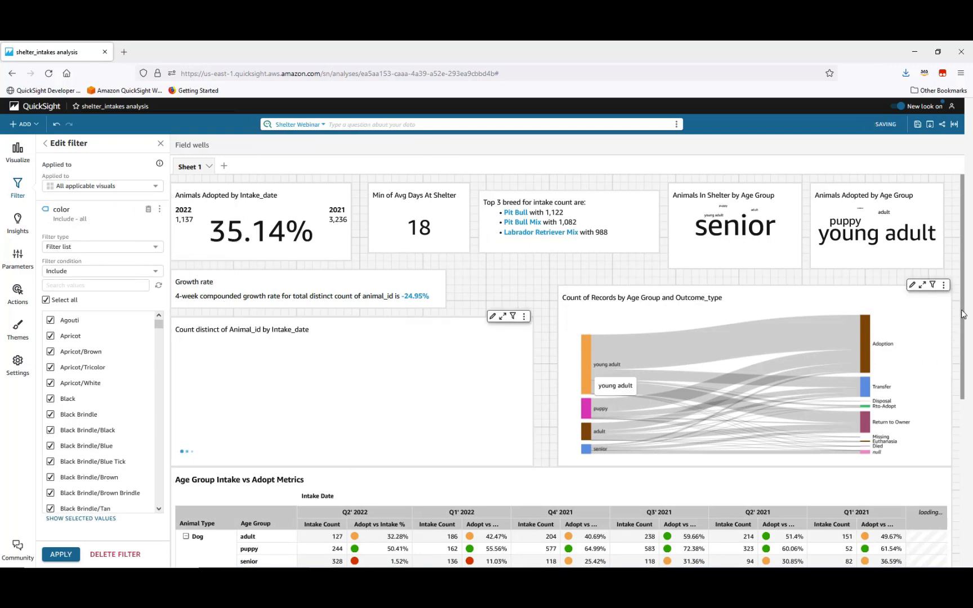
pyautogui.scroll(-5, 963, 315)
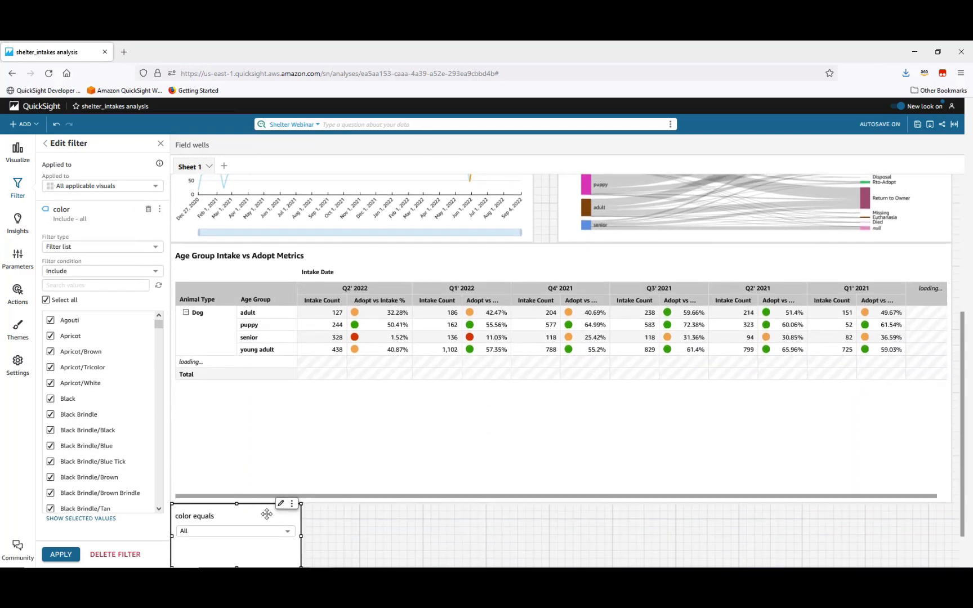
# - Move the "color equals" control up beside the Growth rate insight and shrink it to fit the gap before the Sankey diagram
pyautogui.moveTo(555, 323); pyautogui.dragTo(634, 170)
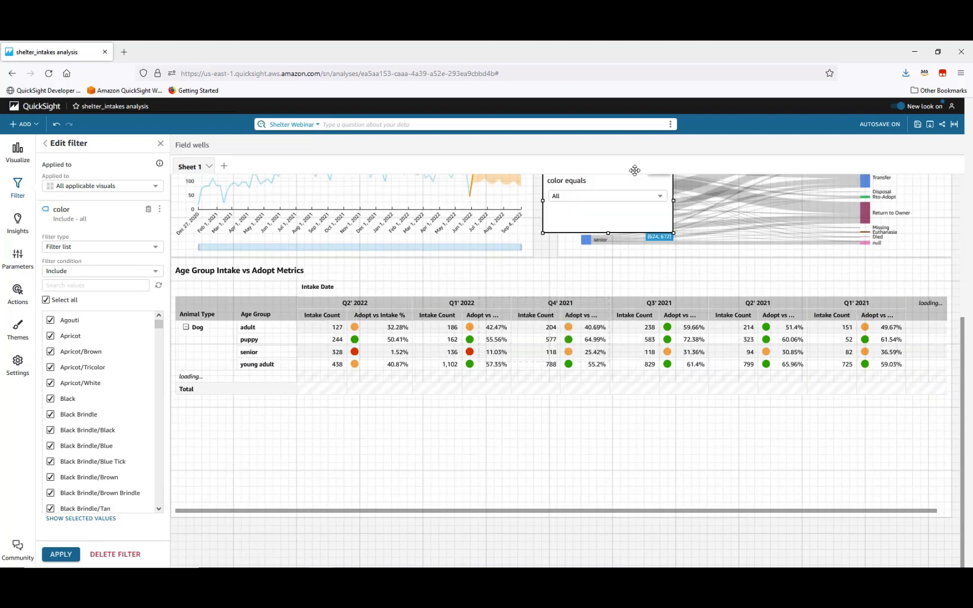
pyautogui.moveTo(963, 355); pyautogui.dragTo(964, 192)
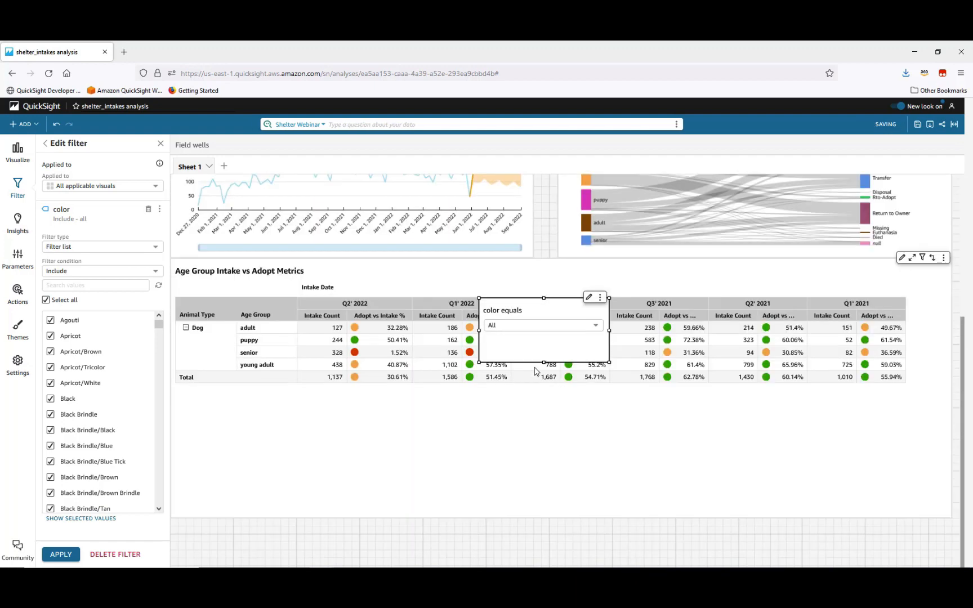
pyautogui.moveTo(516, 299); pyautogui.dragTo(591, 142)
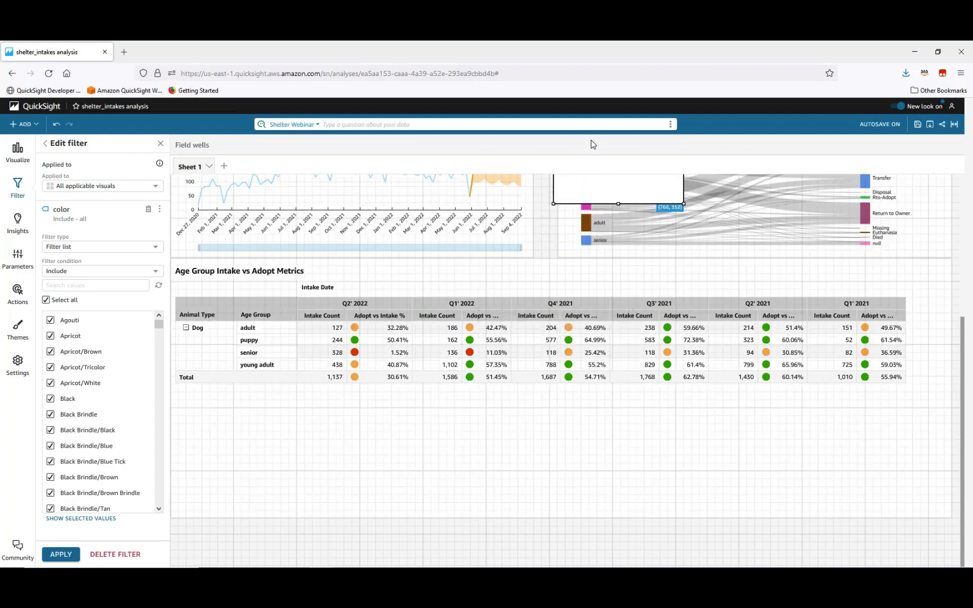
pyautogui.scroll(4, 962, 350)
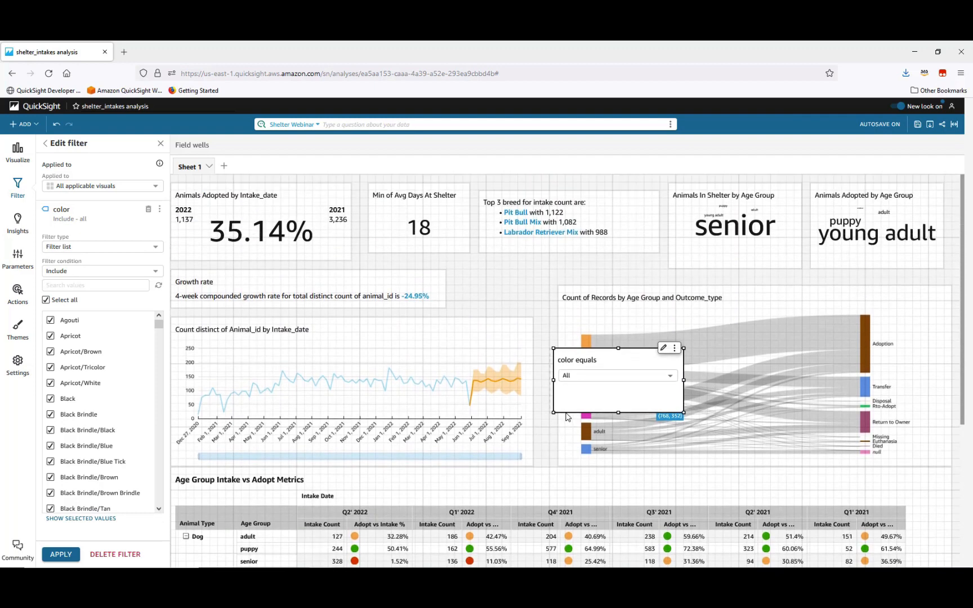
pyautogui.moveTo(567, 411); pyautogui.dragTo(567, 411)
pyautogui.moveTo(548, 349); pyautogui.dragTo(455, 290)
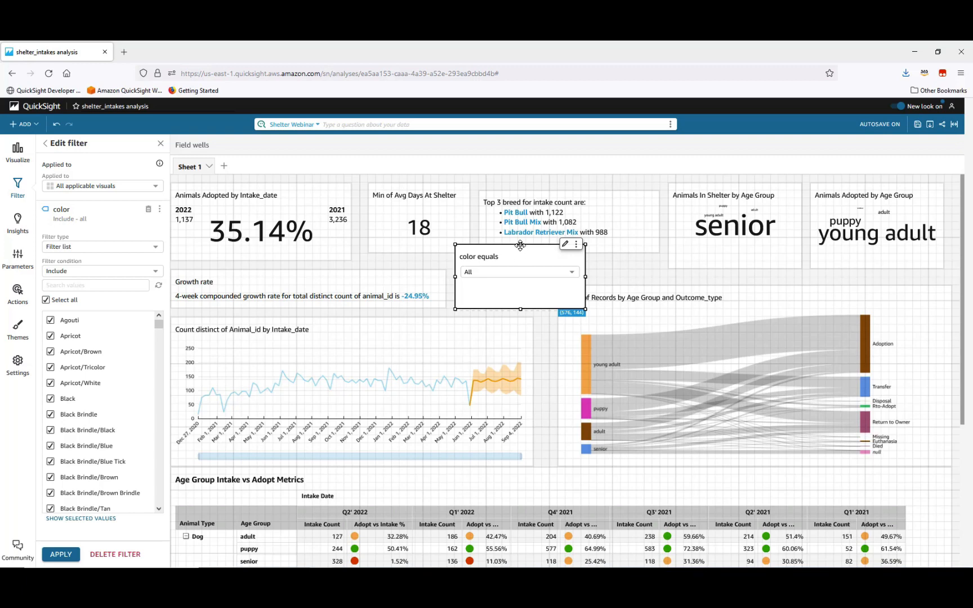
pyautogui.moveTo(521, 245); pyautogui.dragTo(524, 270)
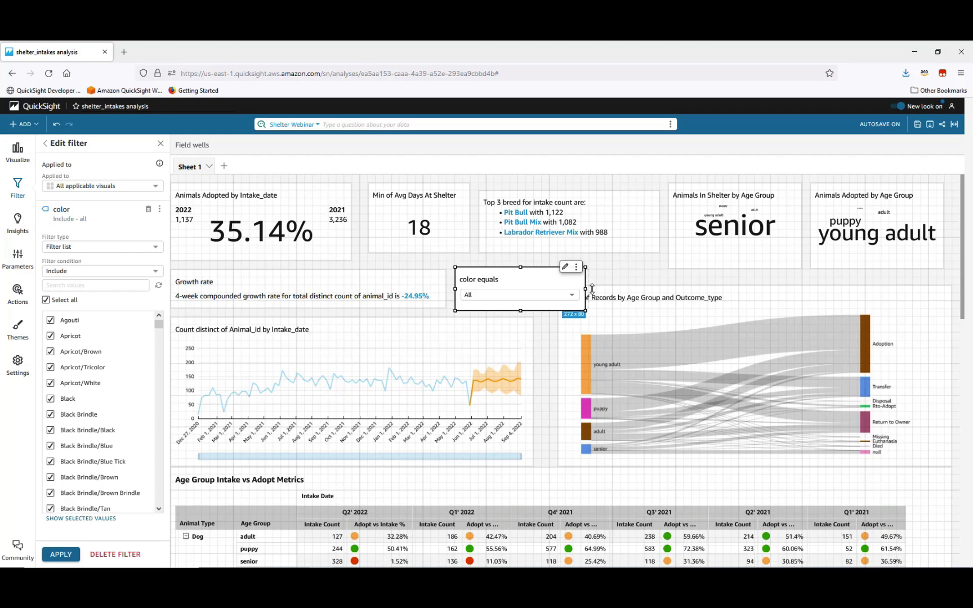
pyautogui.moveTo(593, 289); pyautogui.dragTo(550, 289)
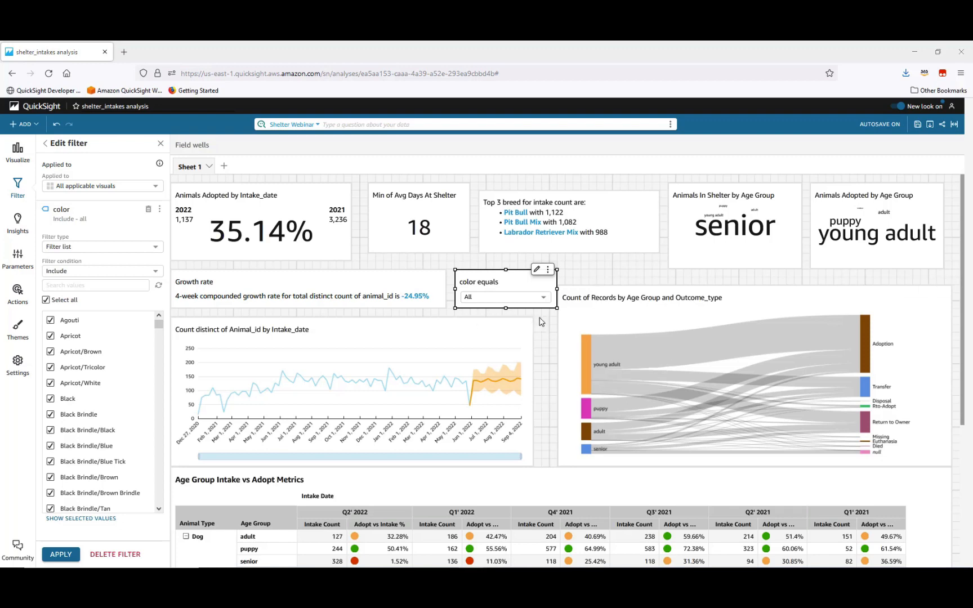
# - Apply the custom theme ShelterTheme to the analysis
pyautogui.click(19, 329)
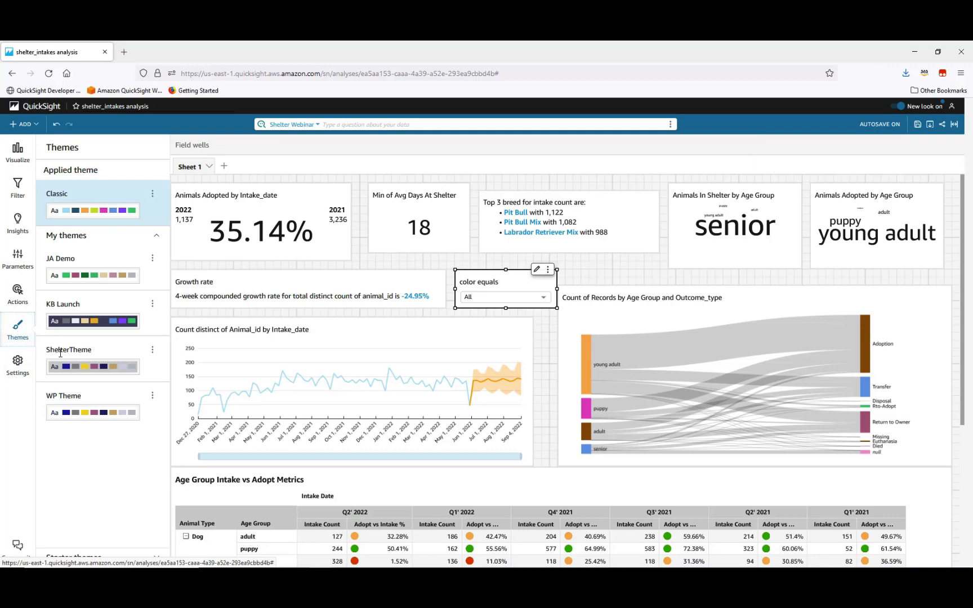
pyautogui.click(90, 368)
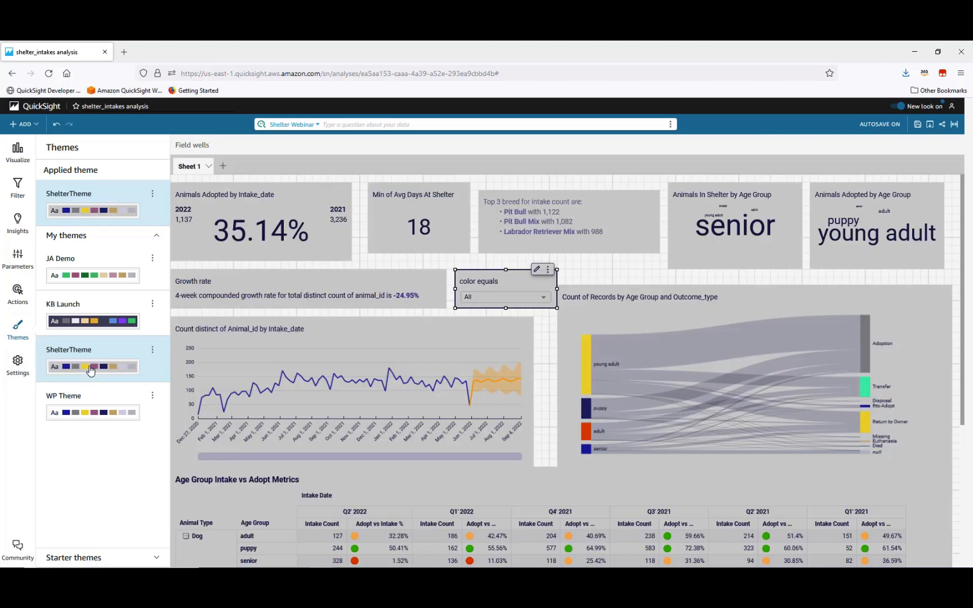
# - Open ShelterTheme for editing and review its main colors, font and data colors
pyautogui.click(152, 351)
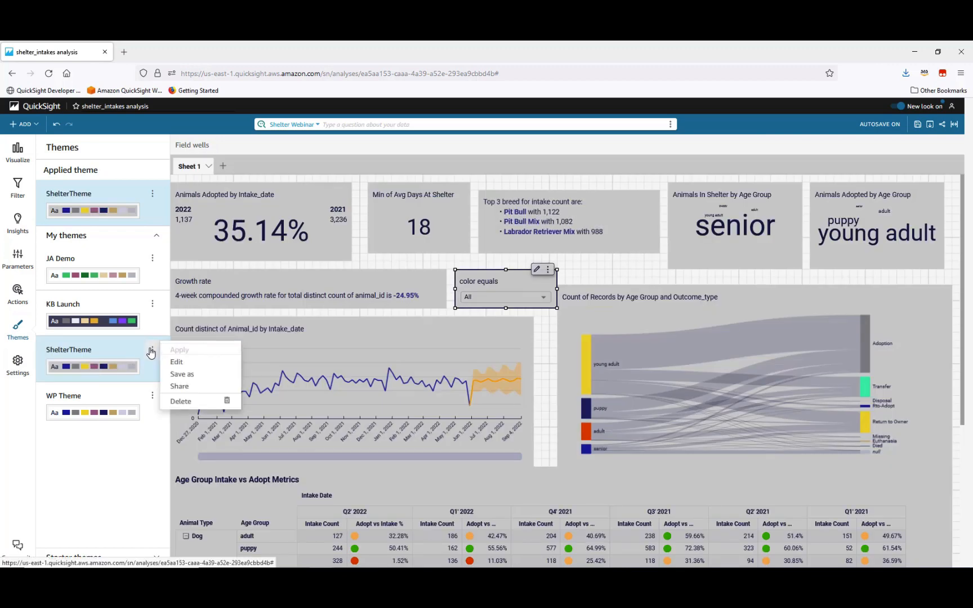
pyautogui.click(188, 366)
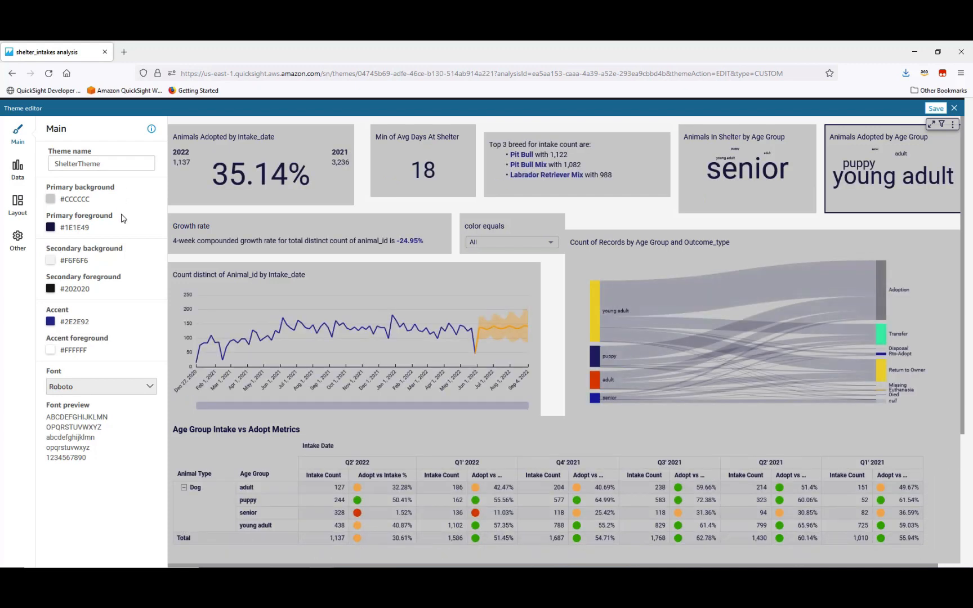
pyautogui.click(19, 168)
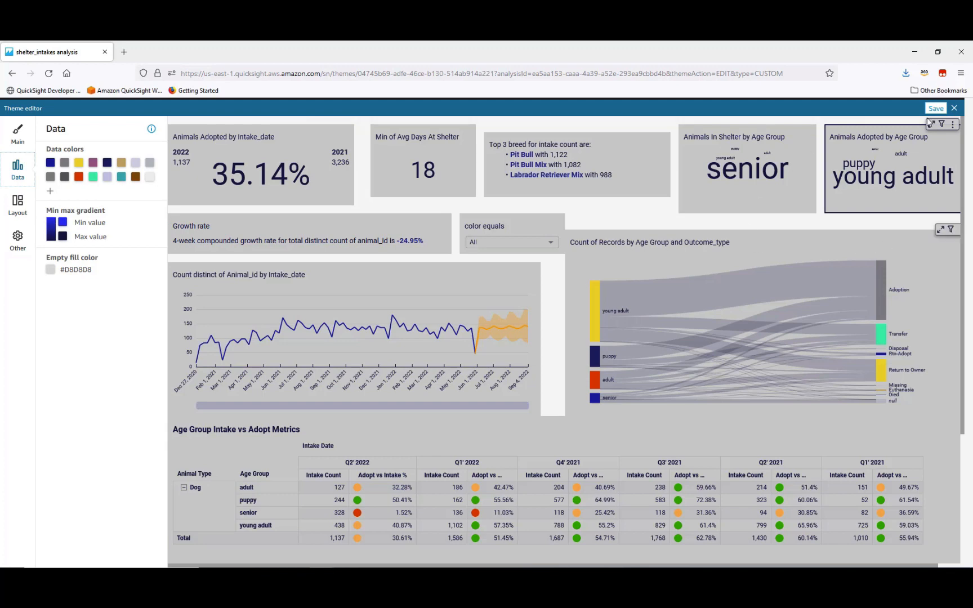
# - Close the theme editor and move the Growth rate insight and the Animals Adopted by Intake_date KPI down over the line chart
pyautogui.click(955, 108)
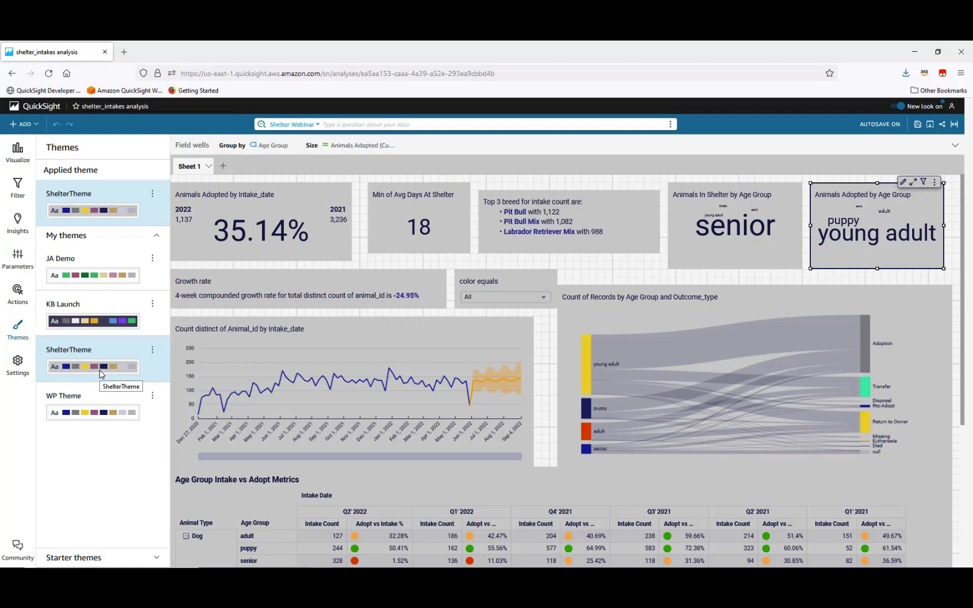
pyautogui.click(19, 153)
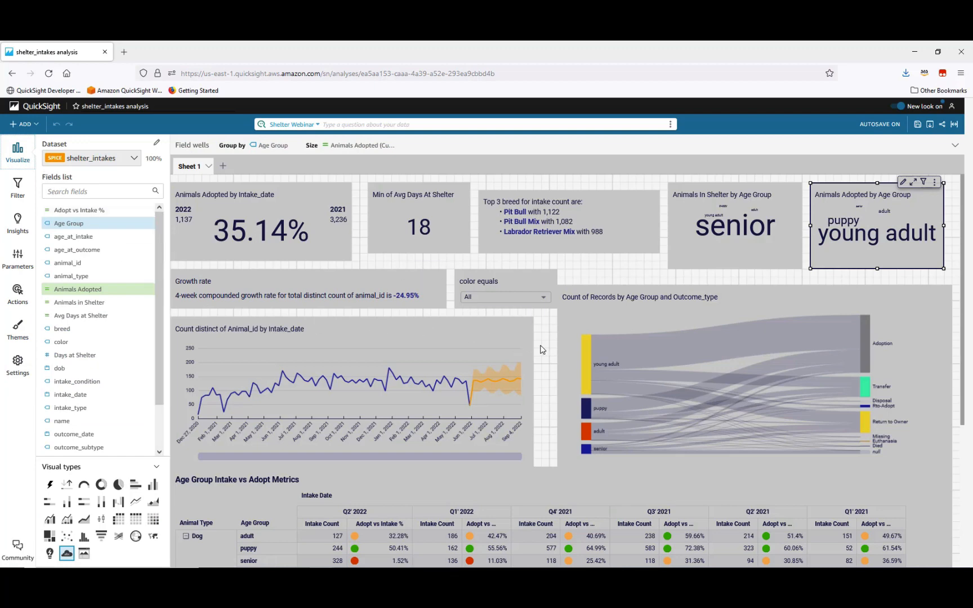
pyautogui.click(400, 282)
pyautogui.moveTo(387, 271); pyautogui.dragTo(471, 339)
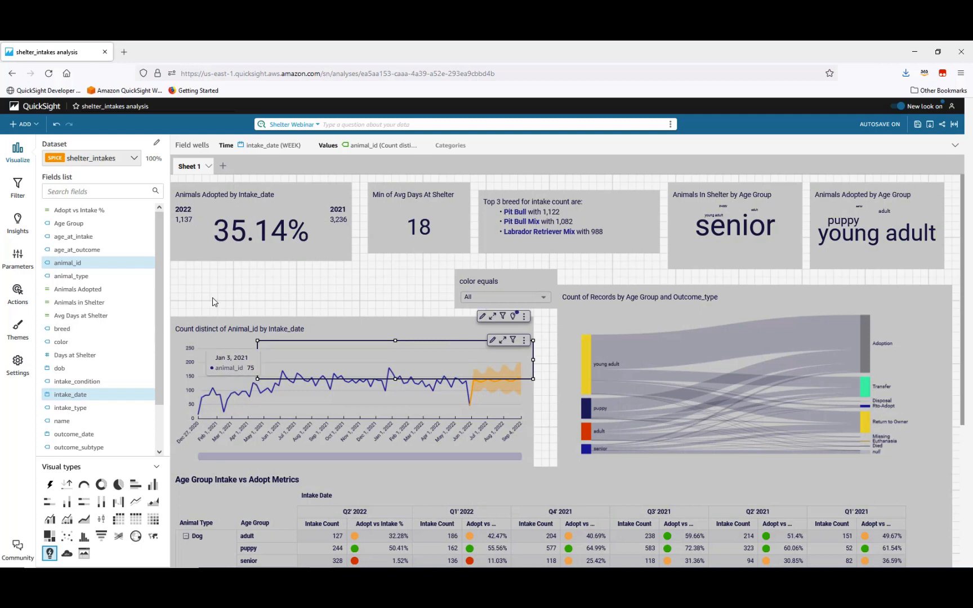
pyautogui.click(196, 251)
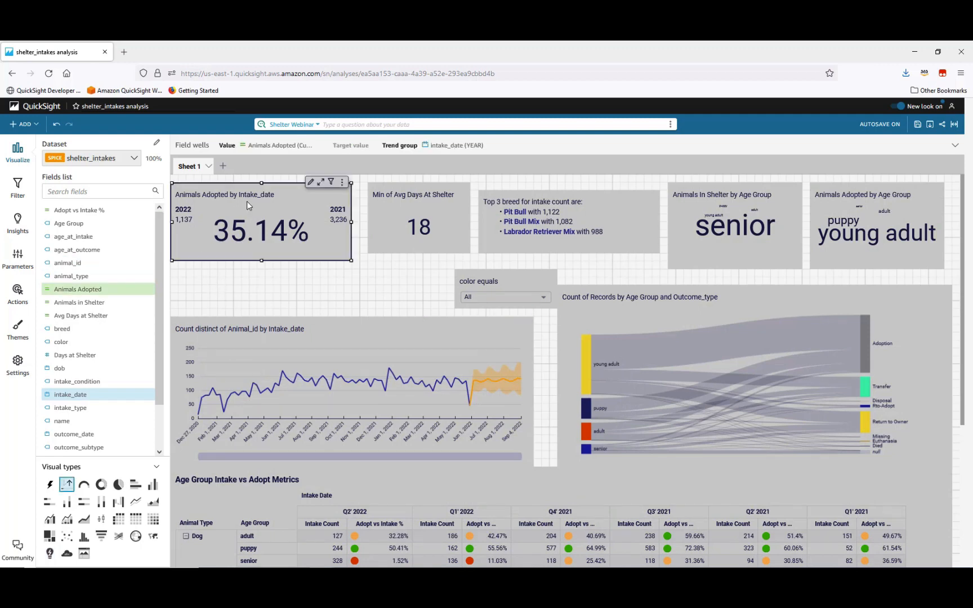
pyautogui.moveTo(280, 183); pyautogui.dragTo(535, 321)
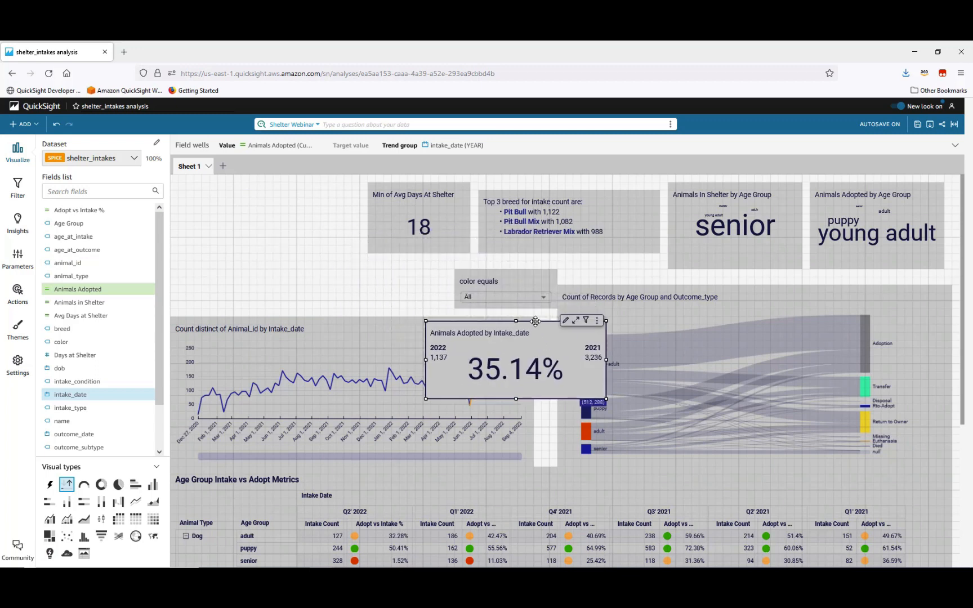
# - Move the "color equals" control to the sheet's upper-right corner and narrow the top 3 breed insight from its left side
pyautogui.moveTo(524, 279); pyautogui.dragTo(789, 204)
pyautogui.moveTo(870, 184); pyautogui.dragTo(918, 176)
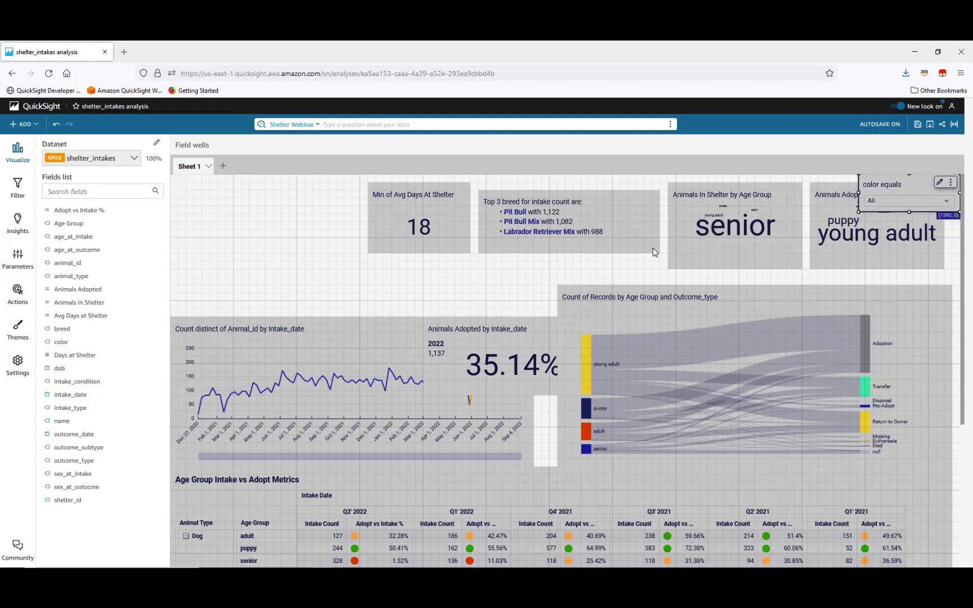
pyautogui.click(631, 232)
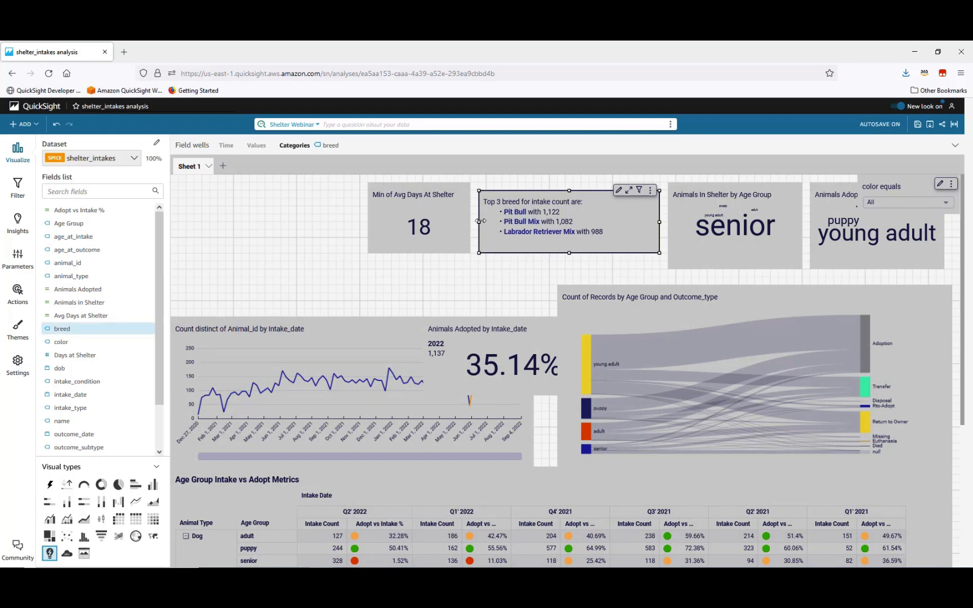
pyautogui.moveTo(511, 228); pyautogui.dragTo(578, 228)
# - Shorten the Animal_id line chart from its upper edge and move the Min of Avg Days At Shelter KPI beside the breed insight
pyautogui.click(343, 343)
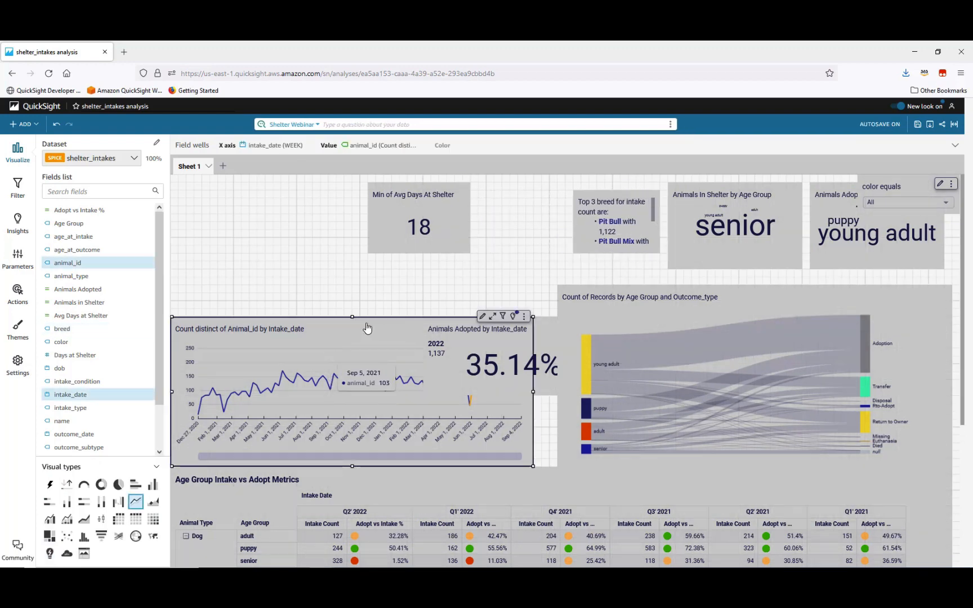
pyautogui.moveTo(353, 321); pyautogui.dragTo(350, 356)
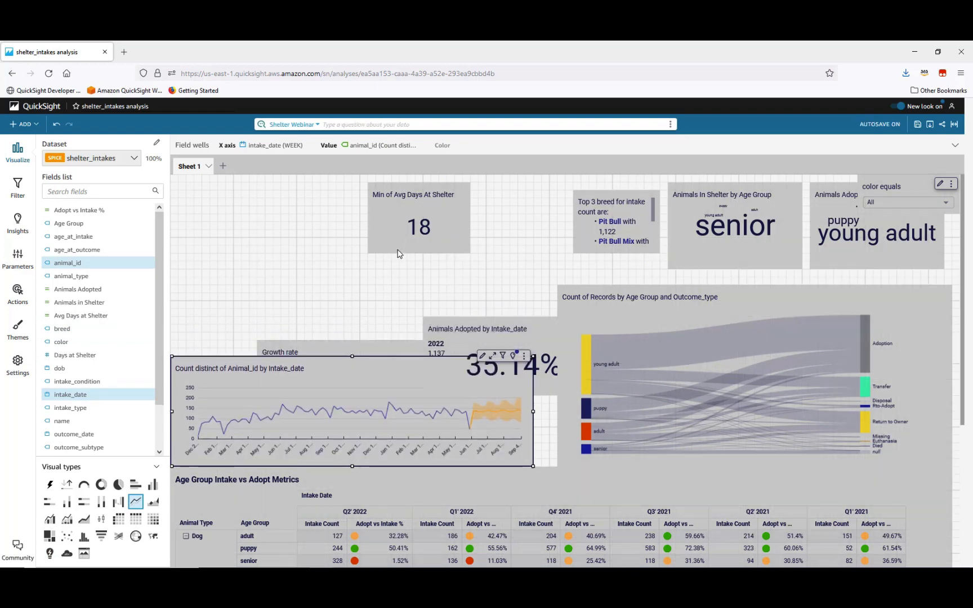
pyautogui.click(407, 180)
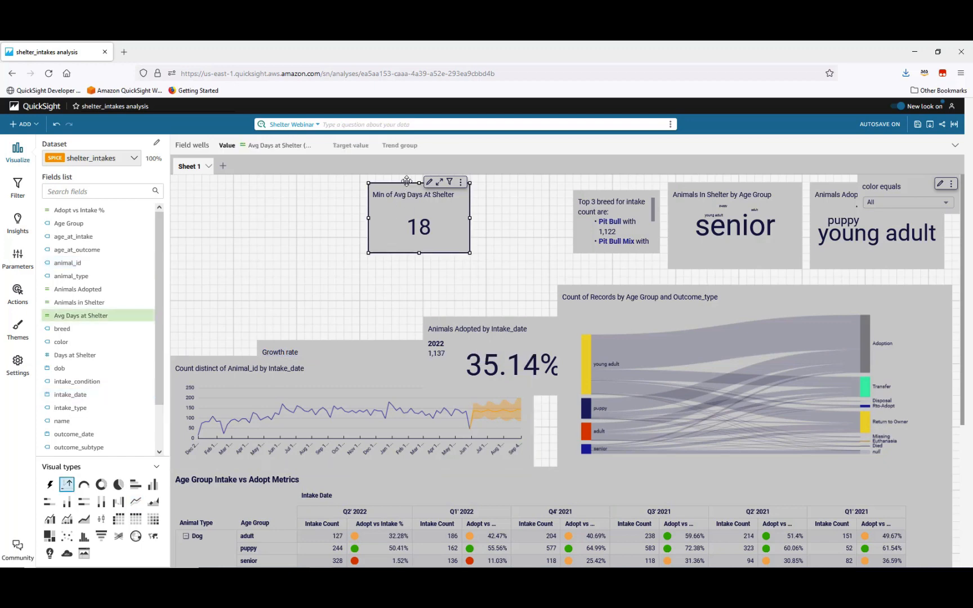
pyautogui.moveTo(409, 180); pyautogui.dragTo(485, 197)
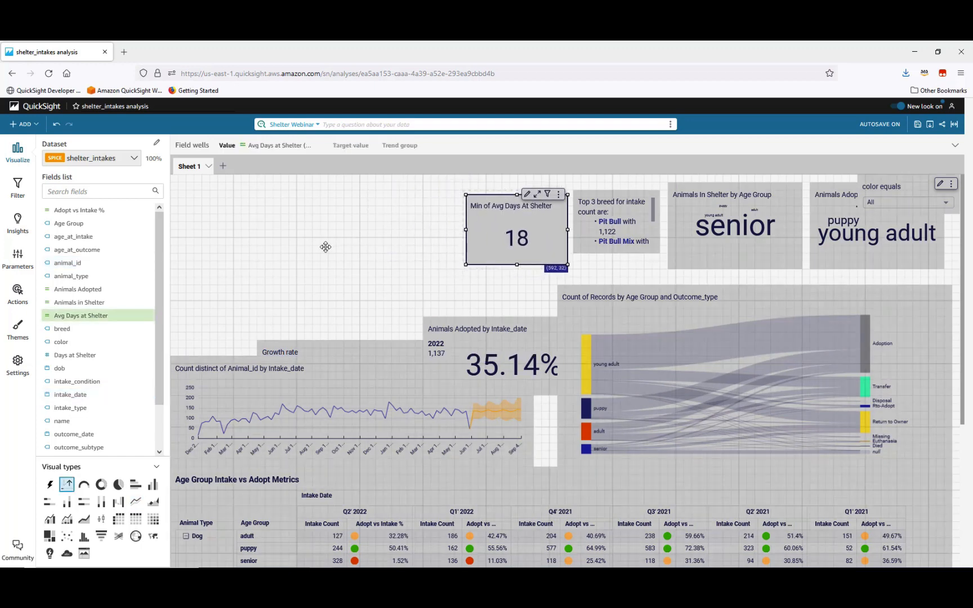
pyautogui.click(22, 124)
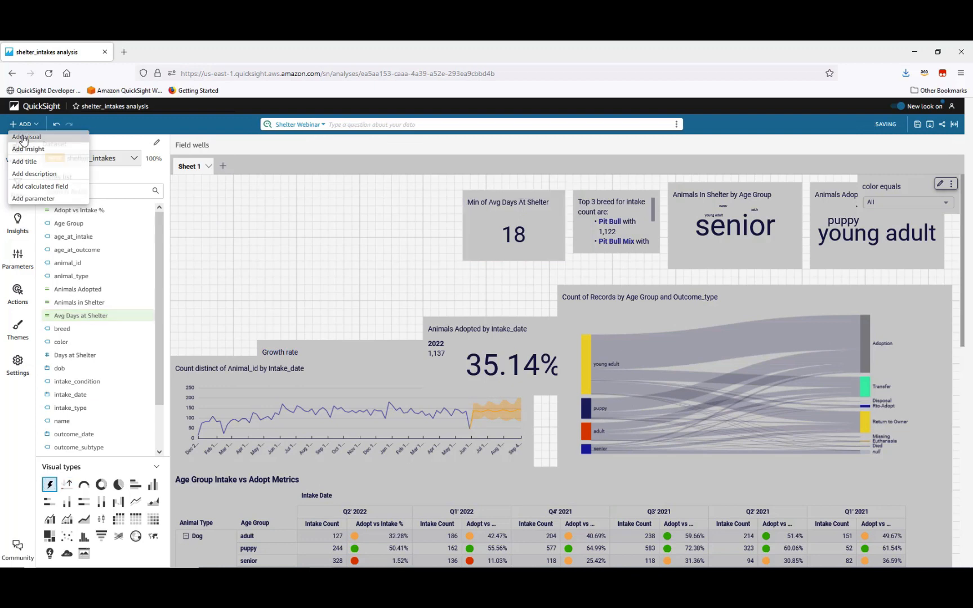
pyautogui.click(22, 138)
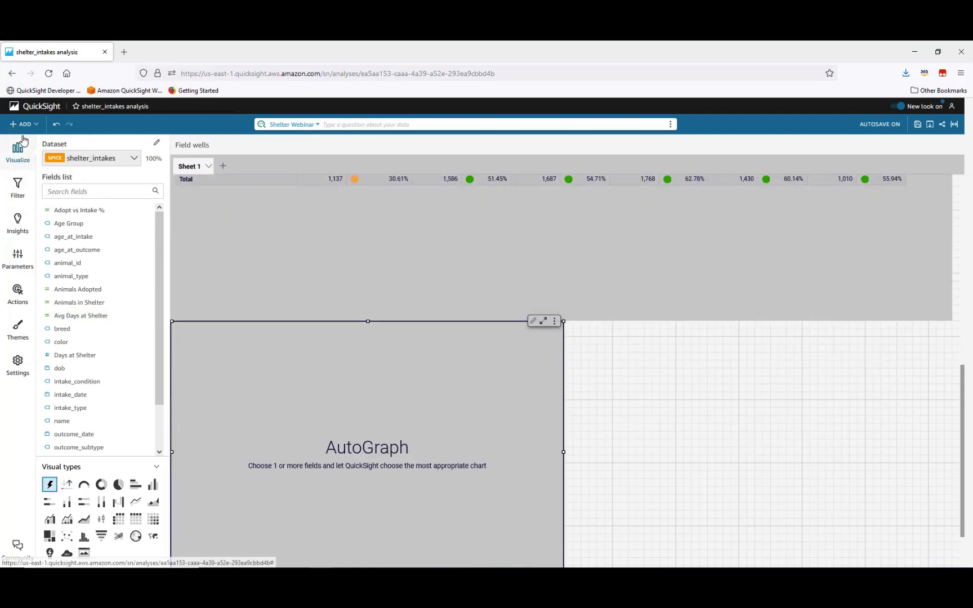
pyautogui.click(84, 554)
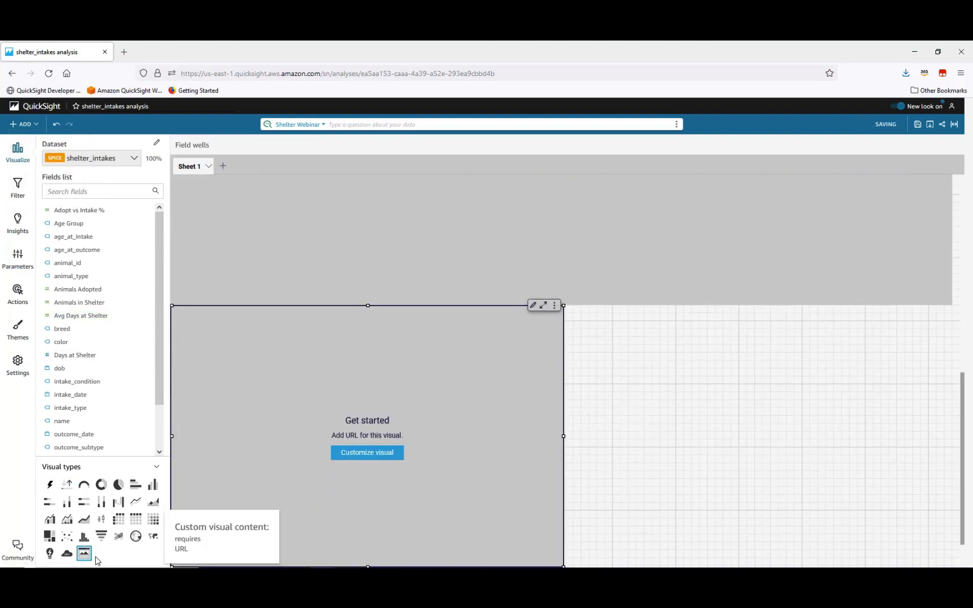
pyautogui.click(379, 457)
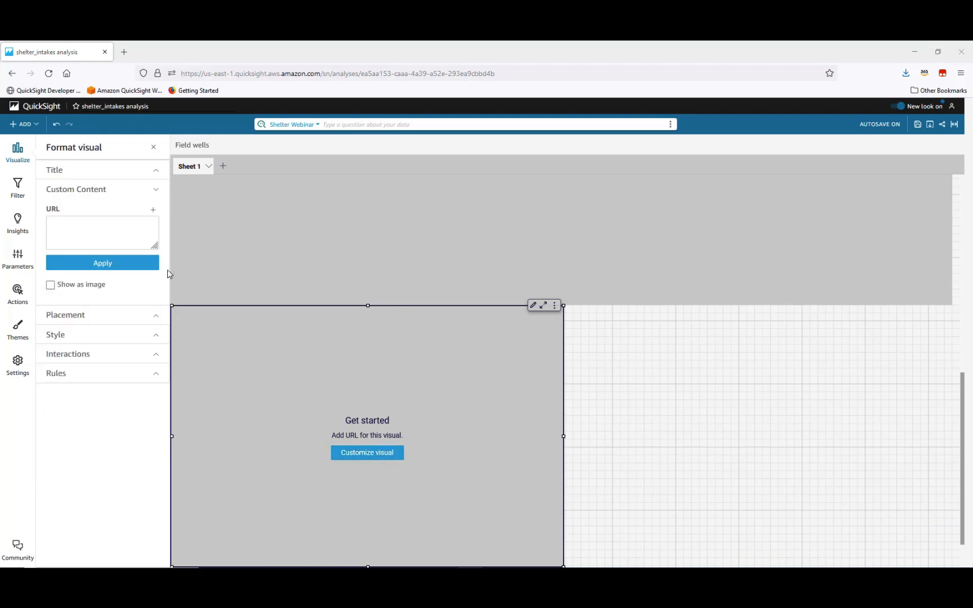
pyautogui.click(95, 225)
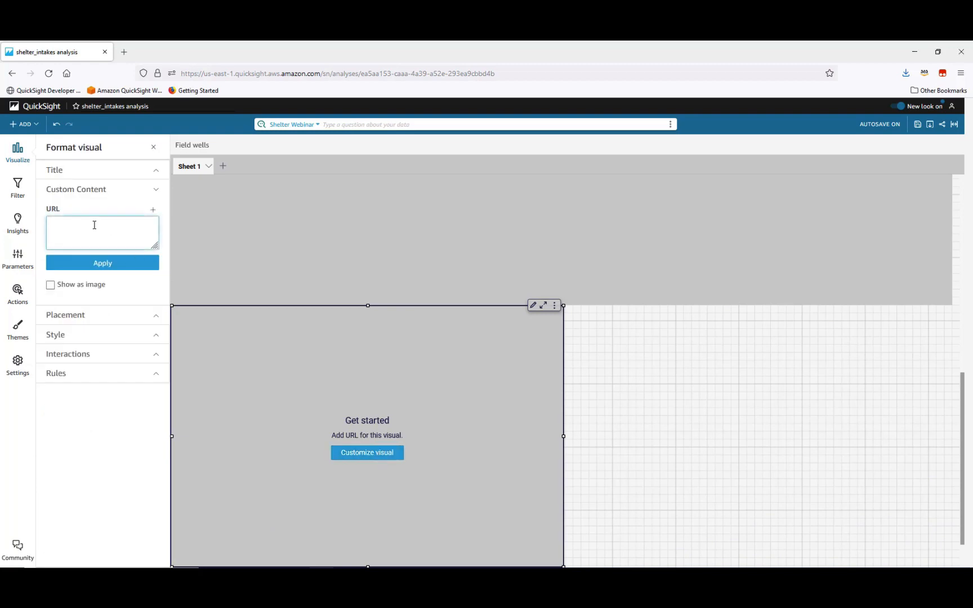
pyautogui.write('https://d2dd26tmyzg8jo.cloudfront.net/nike_headshot_exsmall.jpg')
pyautogui.click(108, 266)
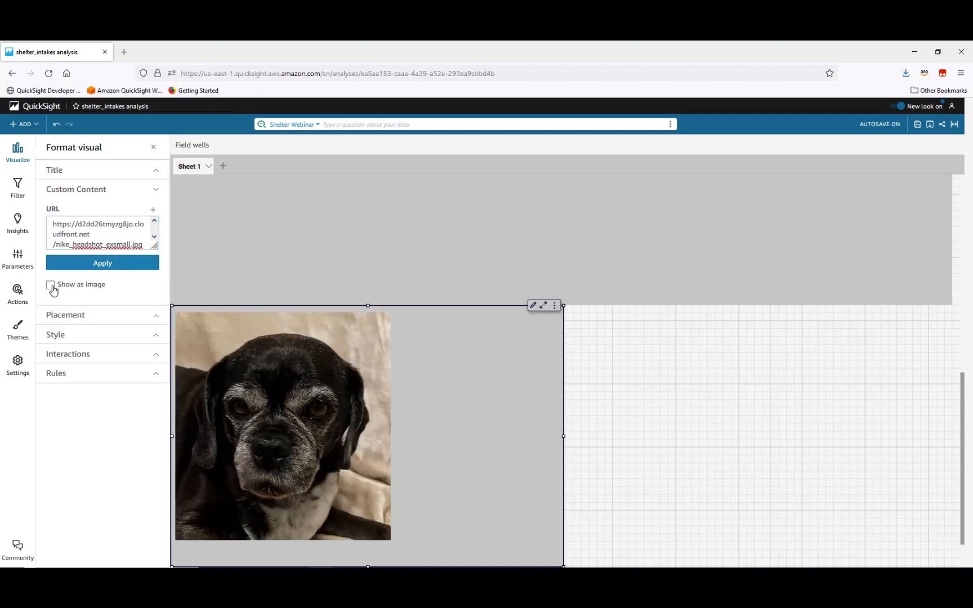
# - Show the custom content as an image with Fit to height sizing and shrink the visual closely around the dog picture
pyautogui.click(51, 286)
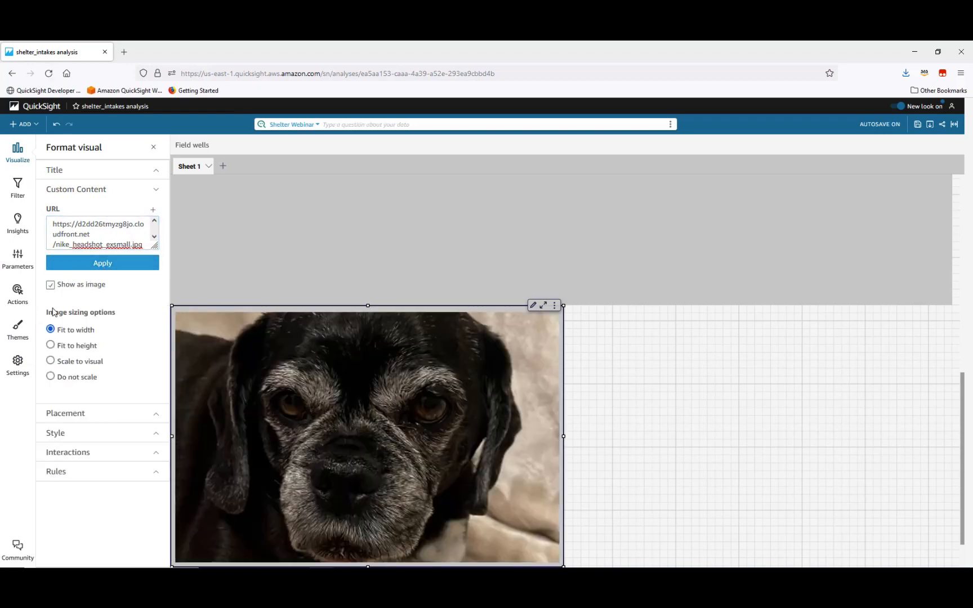
pyautogui.click(51, 345)
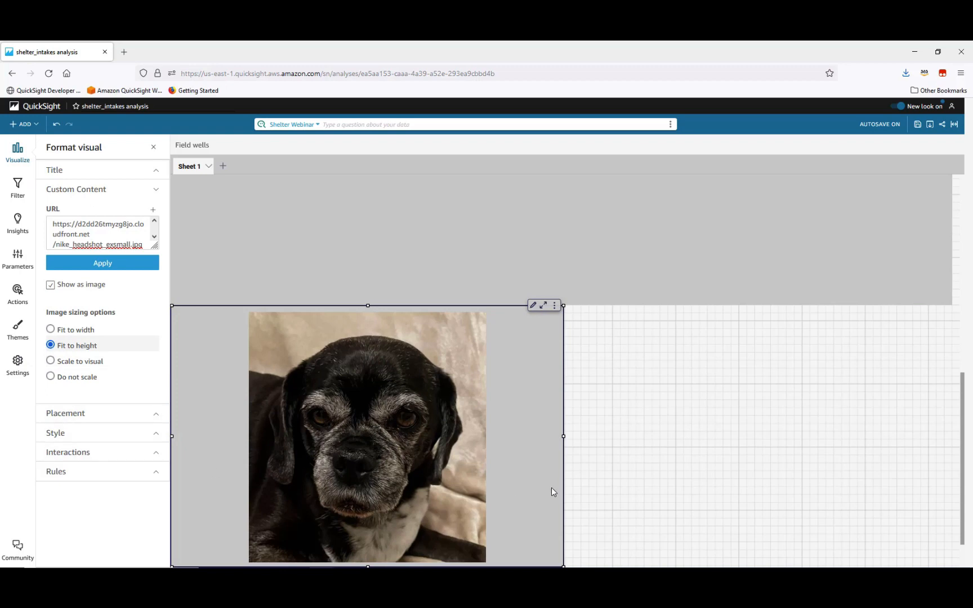
pyautogui.moveTo(562, 436); pyautogui.dragTo(407, 431)
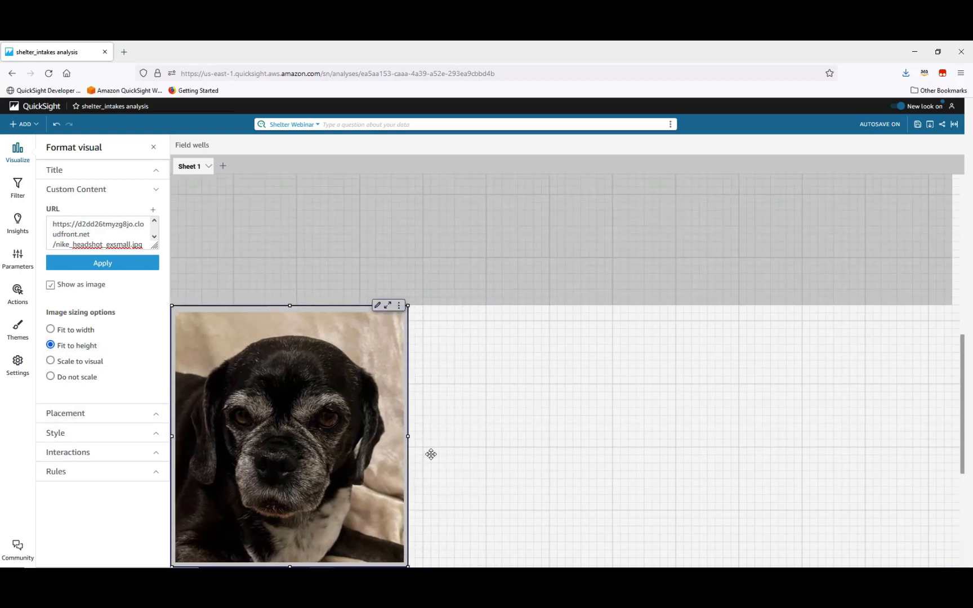
pyautogui.moveTo(388, 541); pyautogui.dragTo(340, 540)
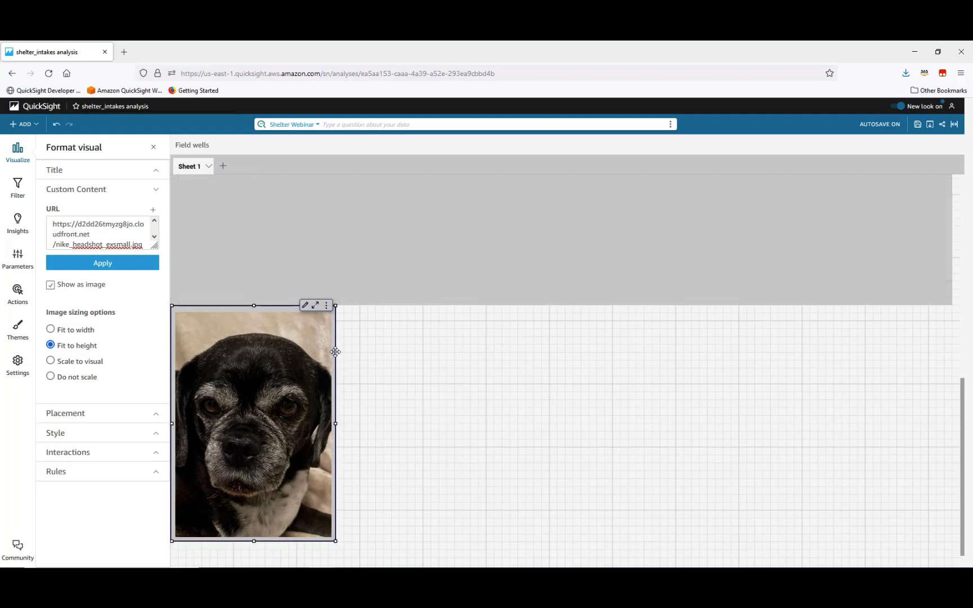
# - Move the dog picture up to the empty area in the sheet's upper-left corner and deselect it
pyautogui.moveTo(336, 352); pyautogui.dragTo(379, 180)
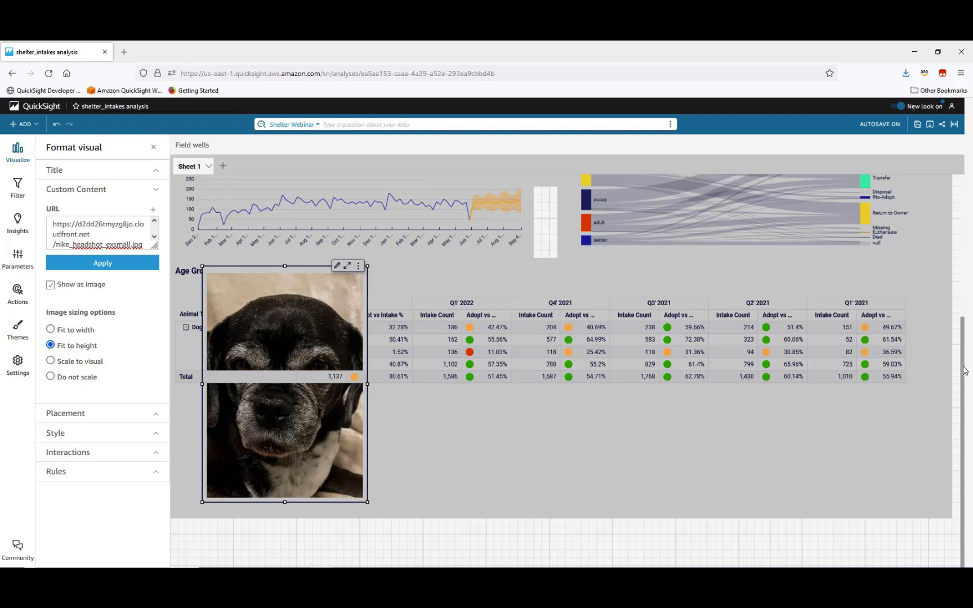
pyautogui.scroll(3, 967, 371)
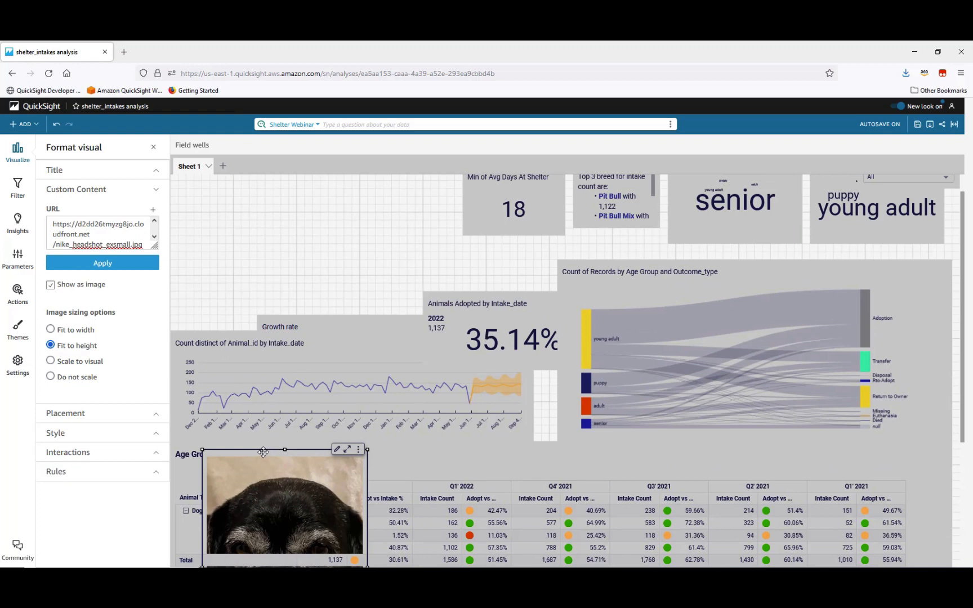
pyautogui.moveTo(272, 353); pyautogui.dragTo(231, 178)
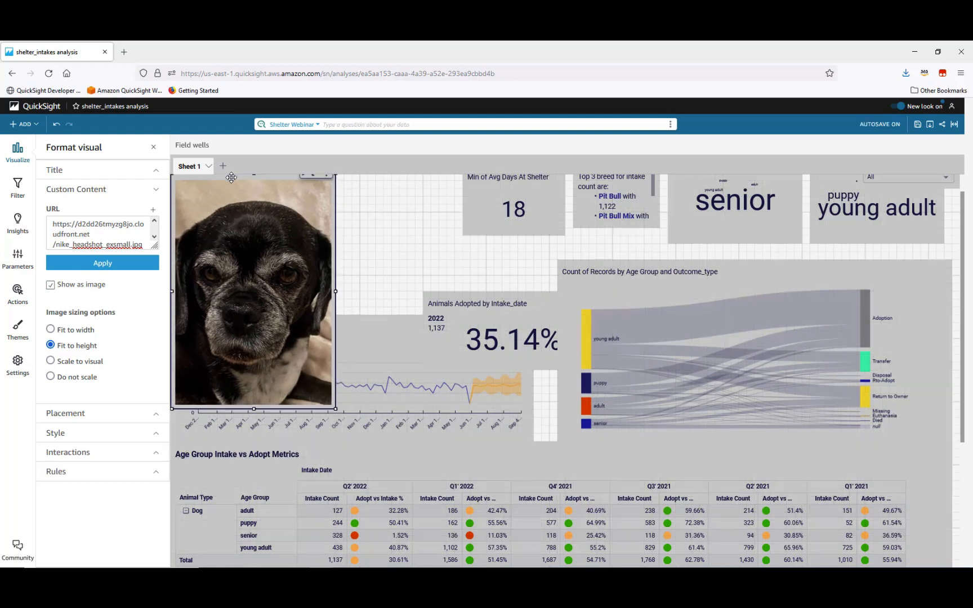
pyautogui.click(417, 271)
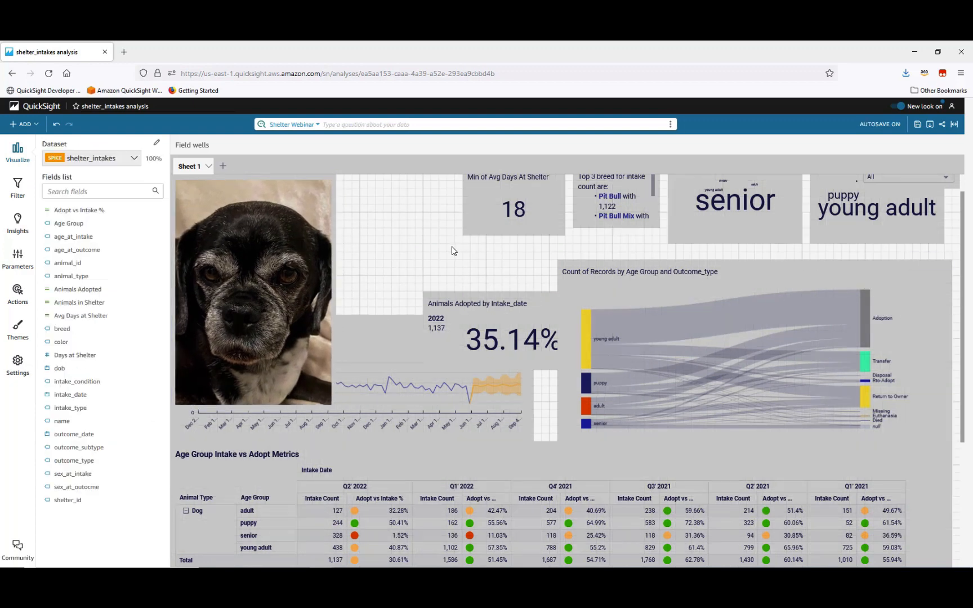
# - Move the Min of Avg Days At Shelter KPI onto the upper part of the dog picture and bring it to front
pyautogui.click(487, 221)
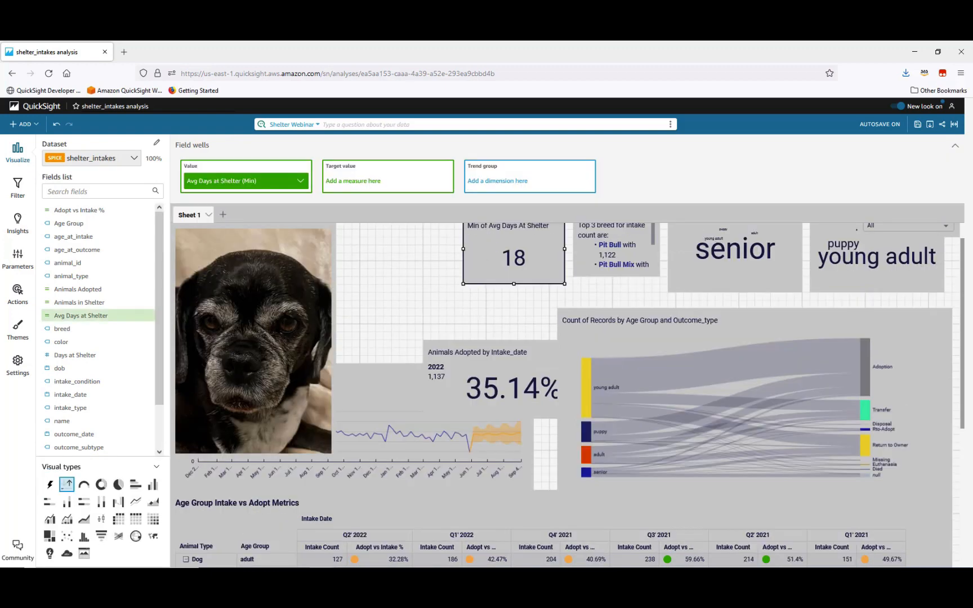
pyautogui.click(956, 146)
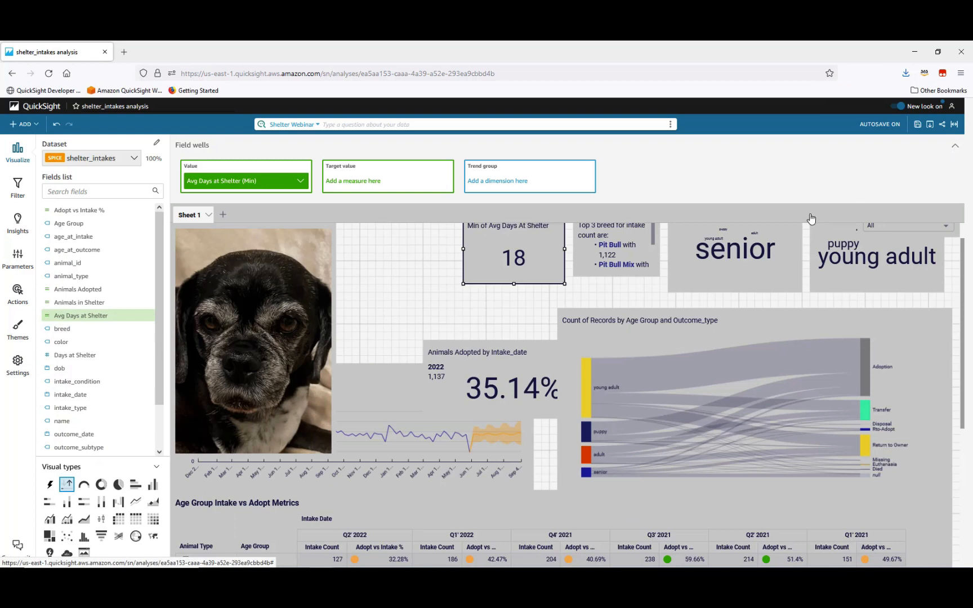
pyautogui.moveTo(501, 234)
pyautogui.mouseDown()
pyautogui.moveTo(262, 244)
pyautogui.moveTo(242, 257)
pyautogui.mouseUp()
pyautogui.click(263, 192)
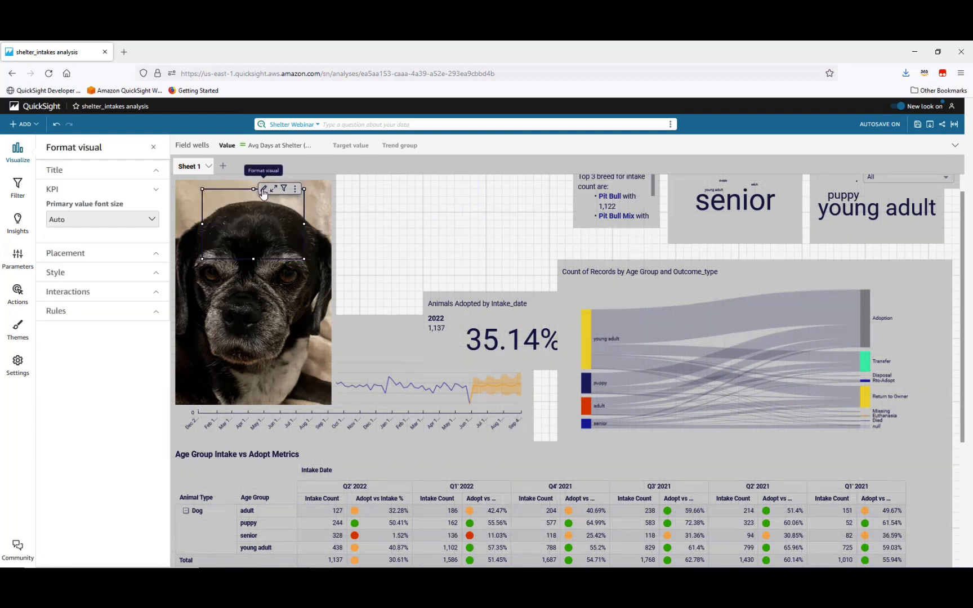
pyautogui.click(295, 188)
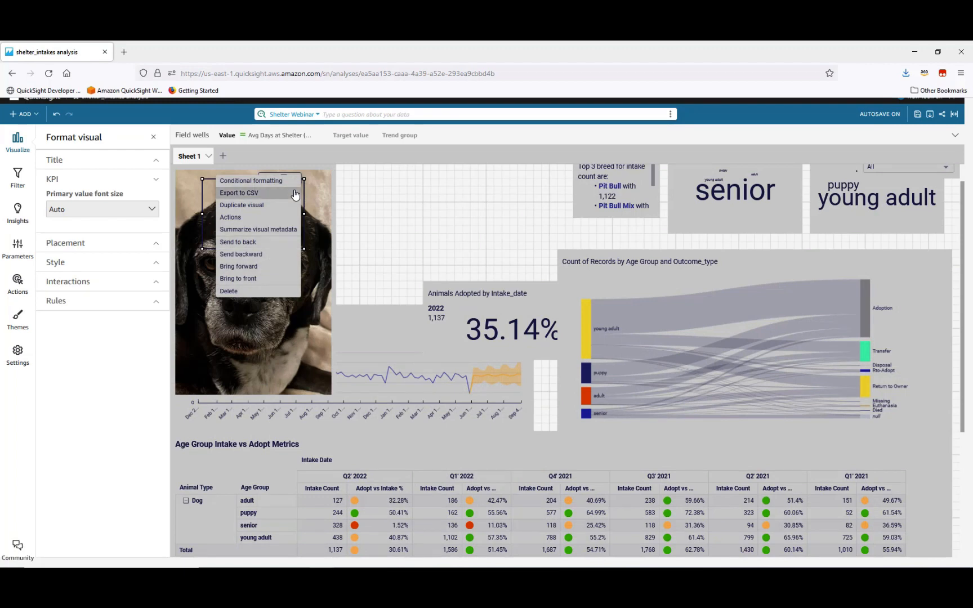
pyautogui.click(261, 279)
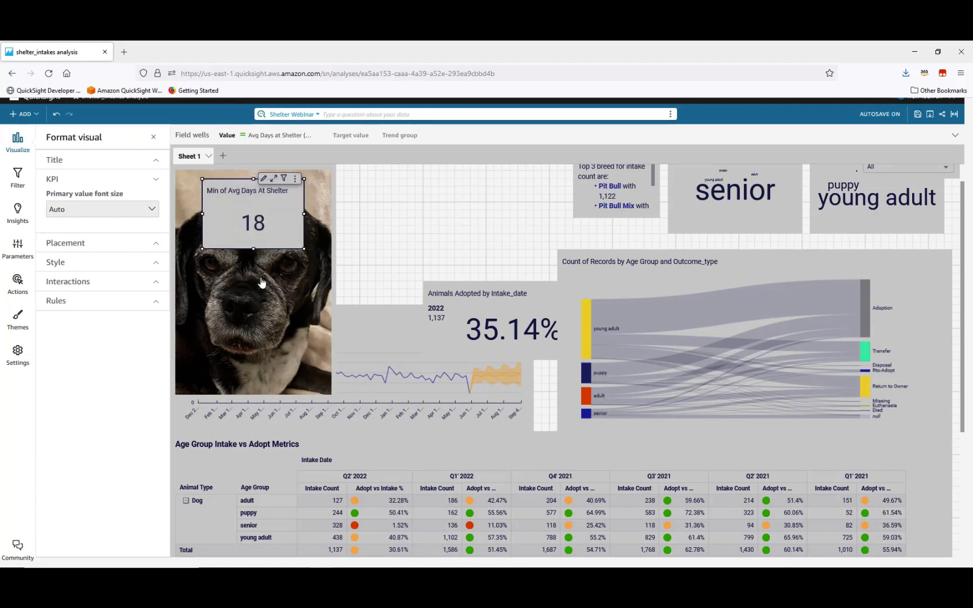
# - Retitle the KPI on the dog picture "Avg Days at Shelter" in extra large, centered text
pyautogui.click(156, 160)
pyautogui.click(107, 199)
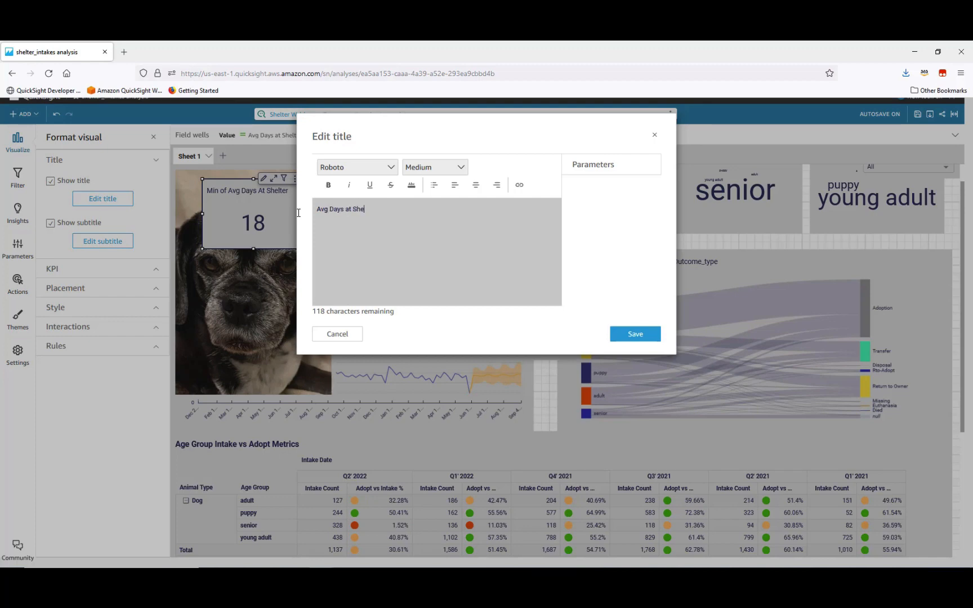
pyautogui.moveTo(376, 209); pyautogui.dragTo(302, 209)
pyautogui.click(460, 167)
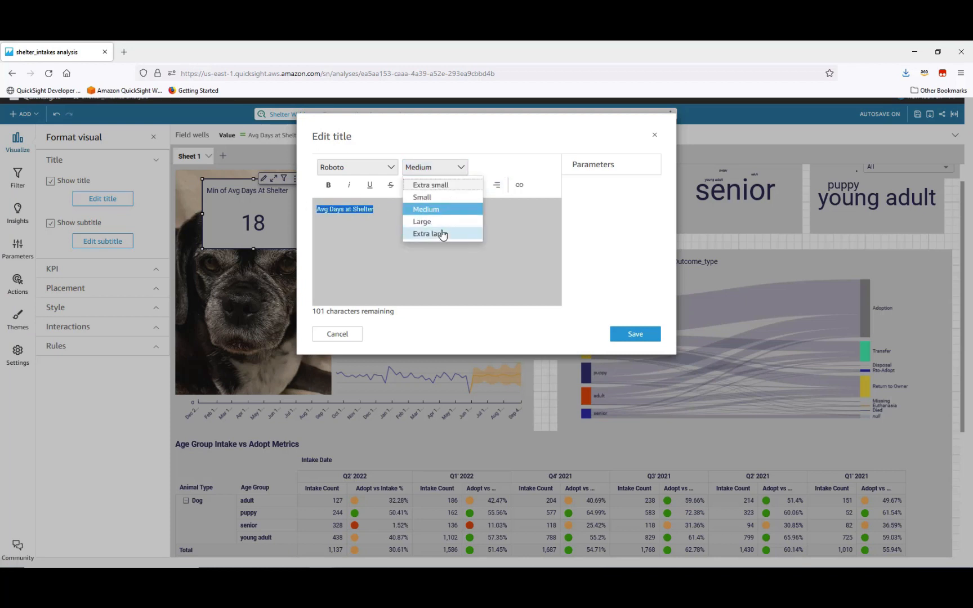
pyautogui.click(443, 234)
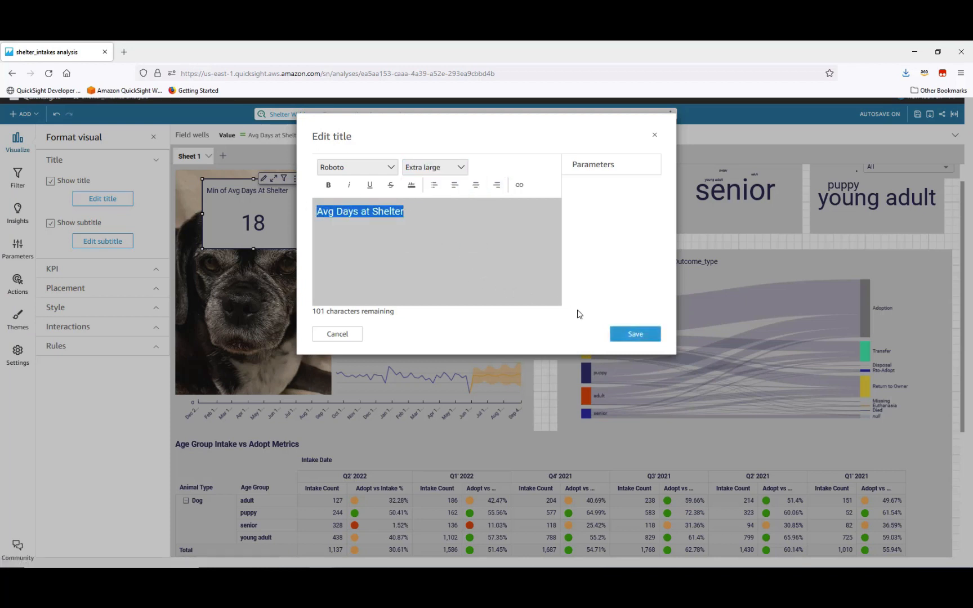
pyautogui.click(476, 185)
pyautogui.click(642, 336)
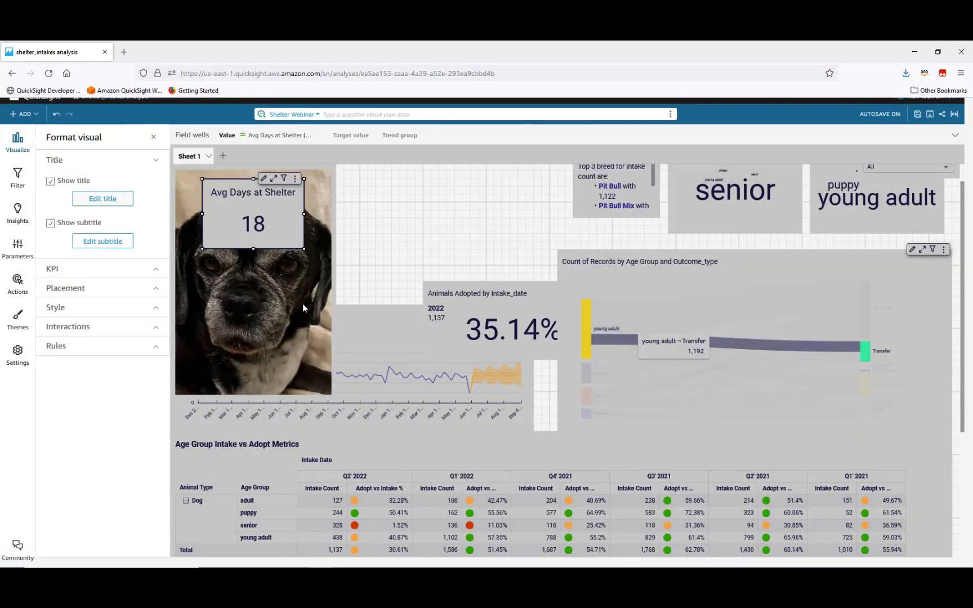
# - Turn off the Avg Days at Shelter KPI's background, border and selection colors and nudge it up to the dog picture's upper edge
pyautogui.click(158, 314)
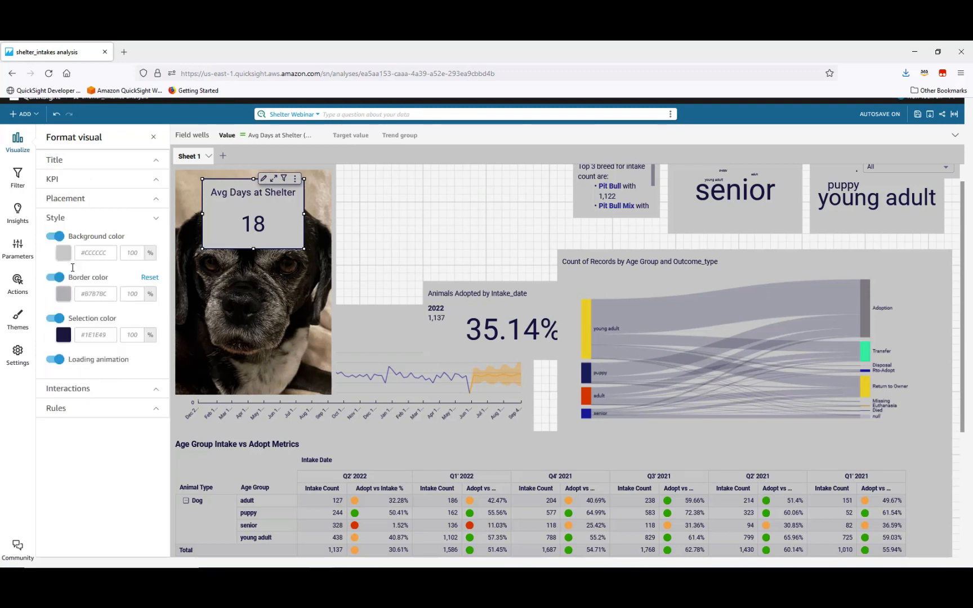
pyautogui.click(55, 237)
pyautogui.click(50, 256)
pyautogui.click(50, 274)
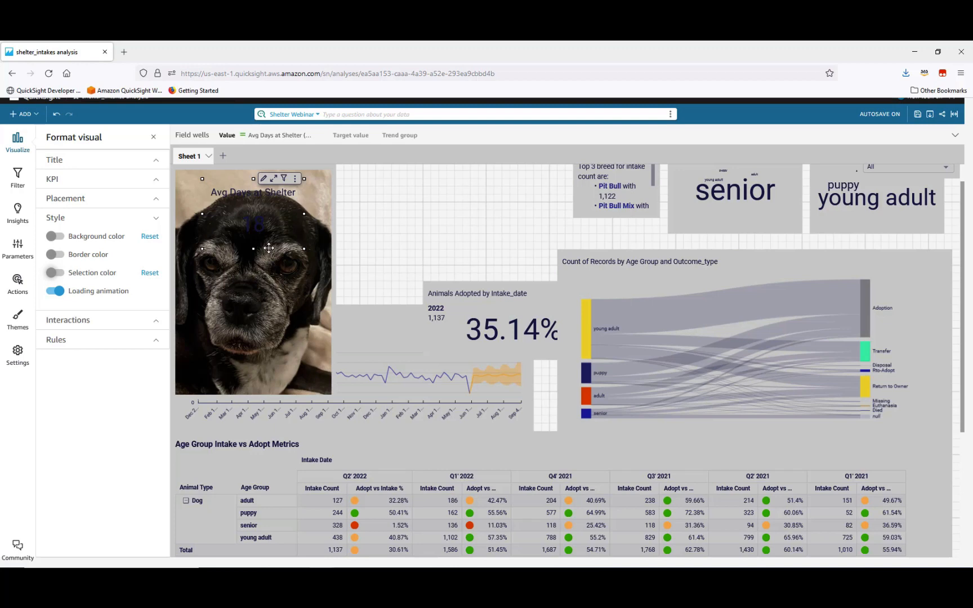
pyautogui.moveTo(269, 244); pyautogui.dragTo(269, 240)
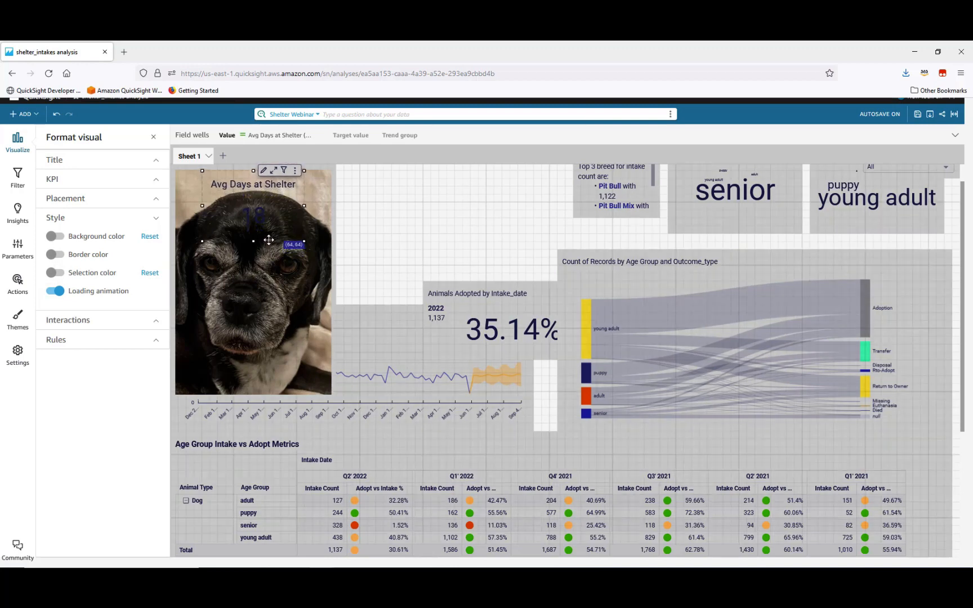
pyautogui.moveTo(260, 331); pyautogui.dragTo(259, 333)
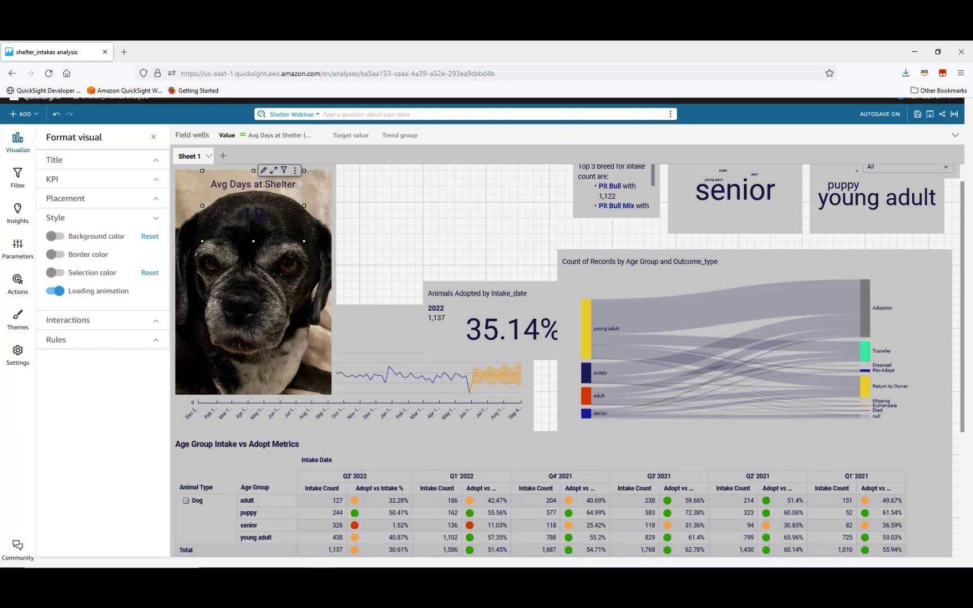
# - Add conditional formatting that colors the Avg Days at Shelter KPI's primary value white when it is greater than 1
pyautogui.click(296, 172)
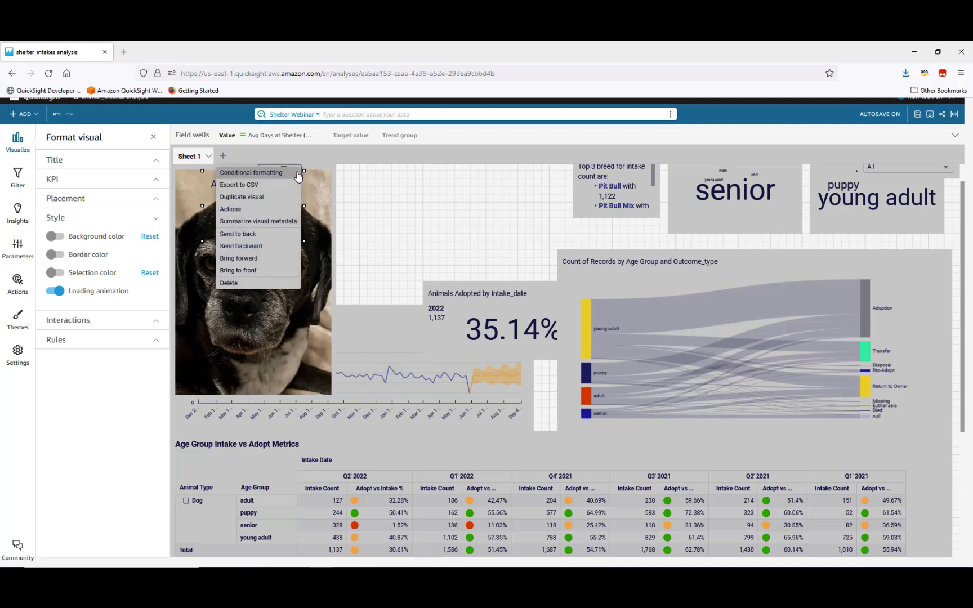
pyautogui.click(286, 174)
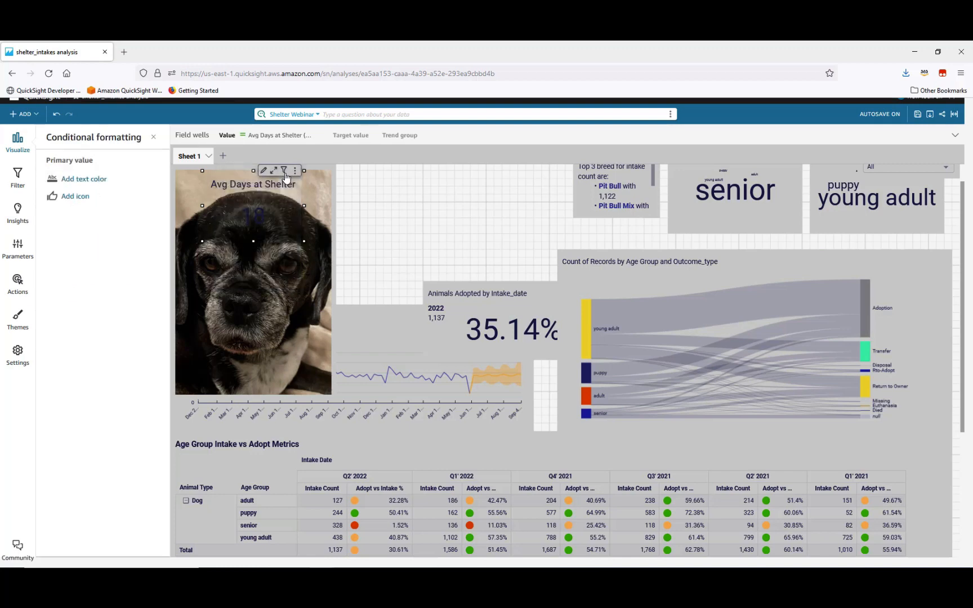
pyautogui.click(80, 180)
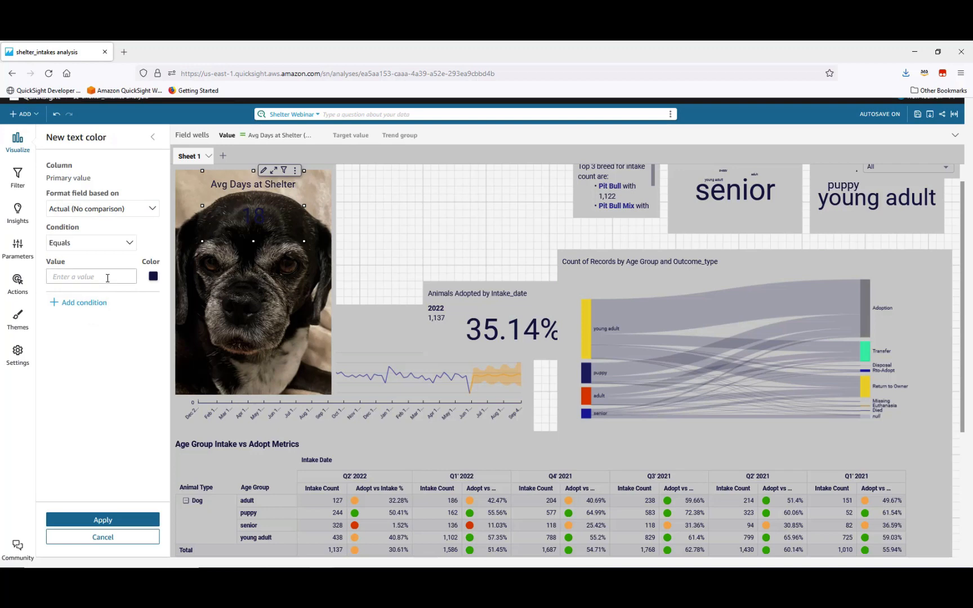
pyautogui.click(126, 242)
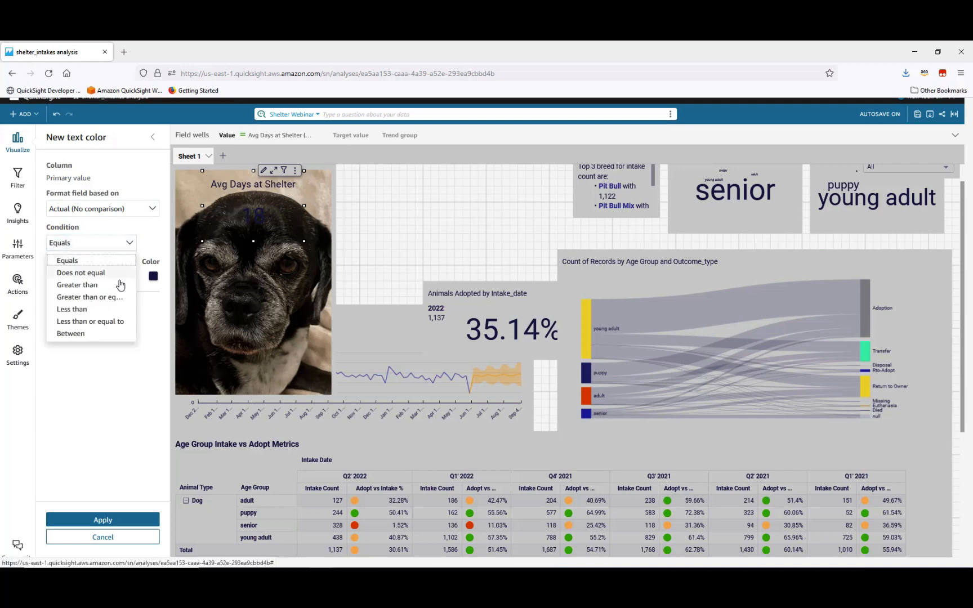
pyautogui.click(116, 287)
pyautogui.click(113, 277)
pyautogui.write('1')
pyautogui.click(153, 277)
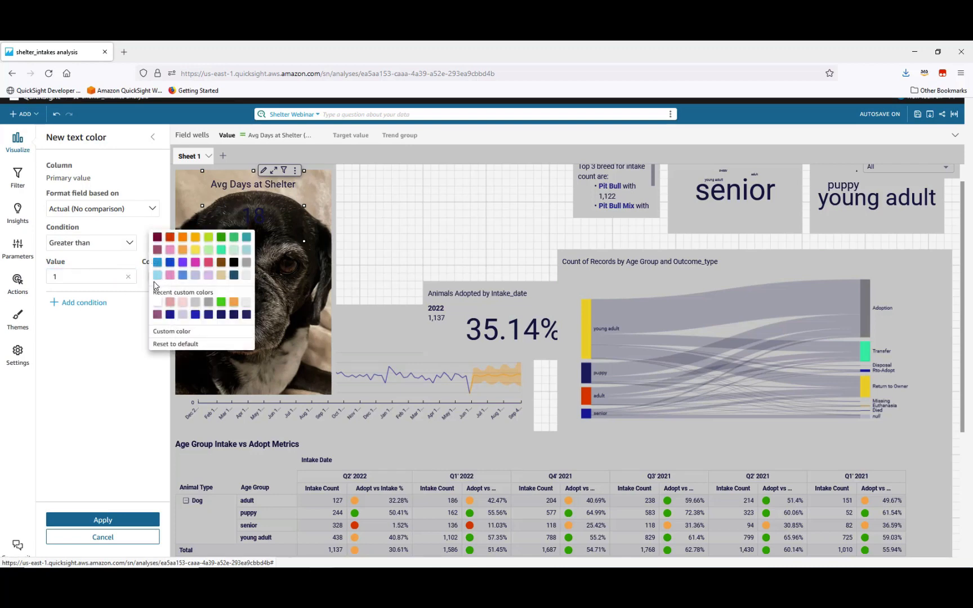
pyautogui.click(158, 303)
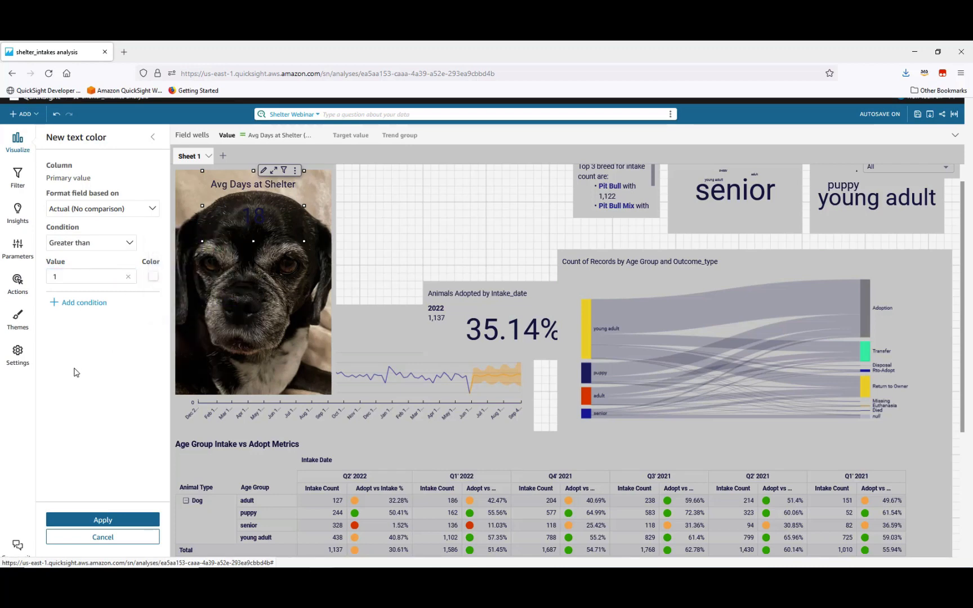
pyautogui.click(98, 519)
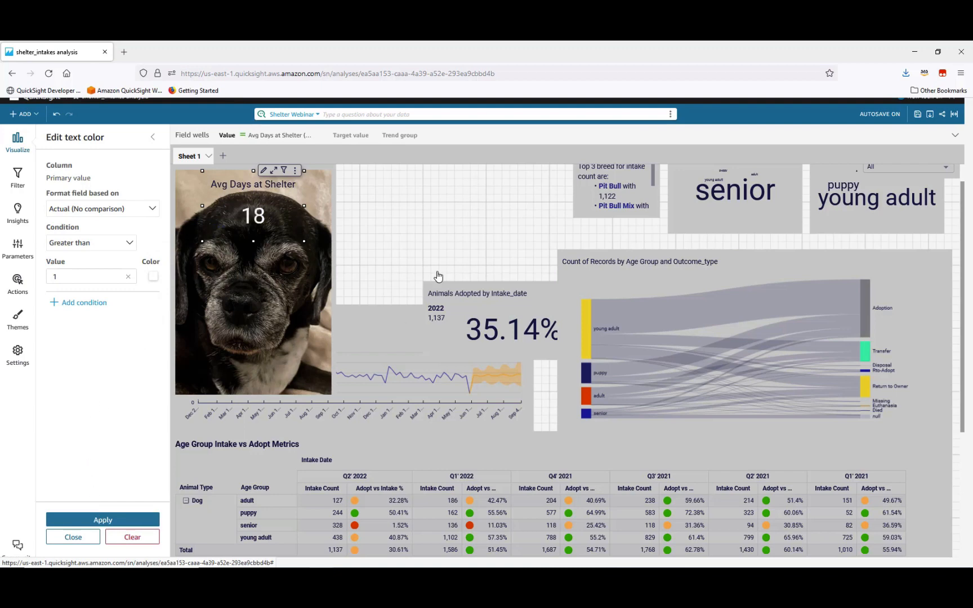
pyautogui.click(414, 208)
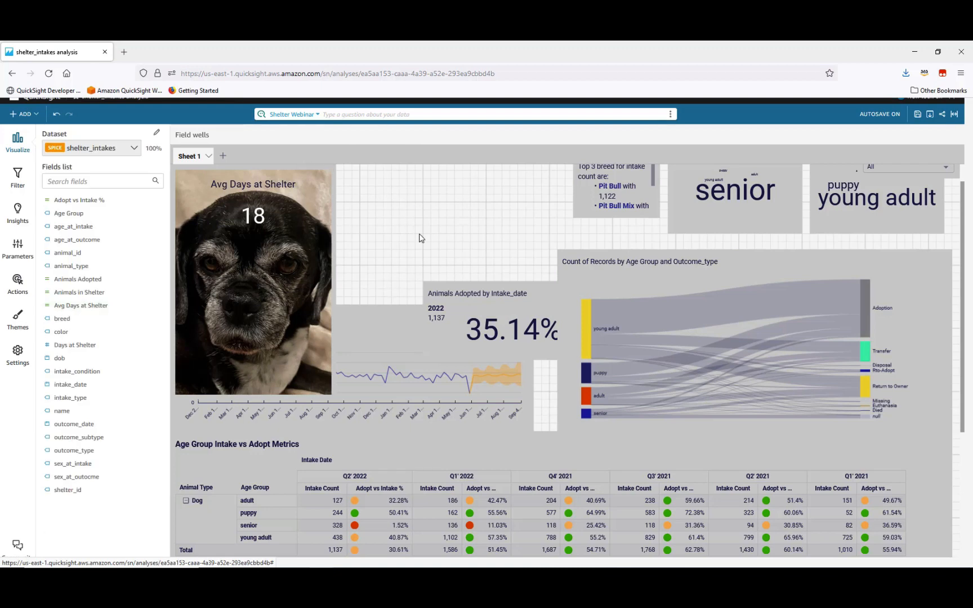
# - Move the Animals Adopted by Intake_date KPI directly beside the upper part of the dog picture and narrow it slightly
pyautogui.click(495, 292)
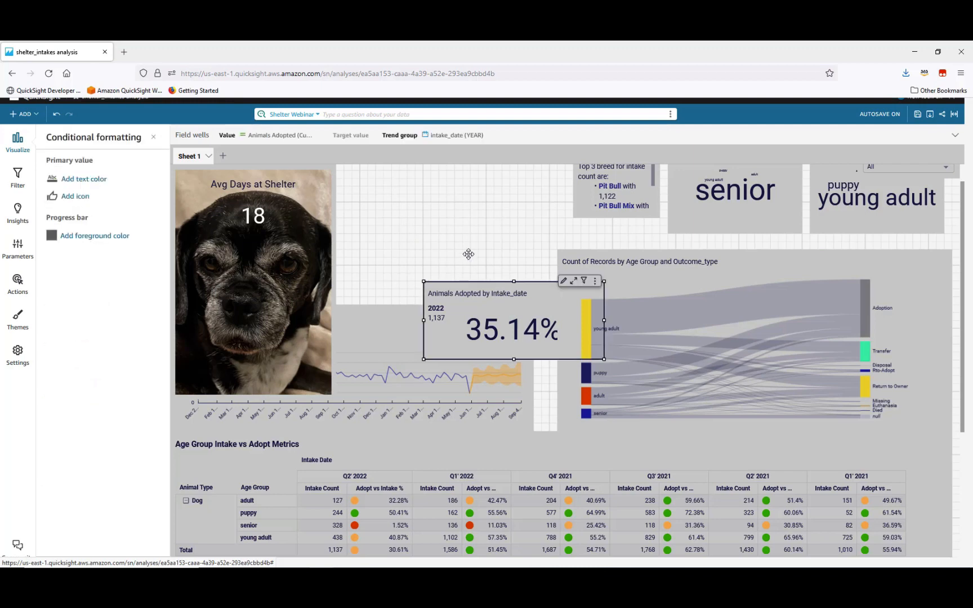
pyautogui.moveTo(428, 189); pyautogui.dragTo(411, 164)
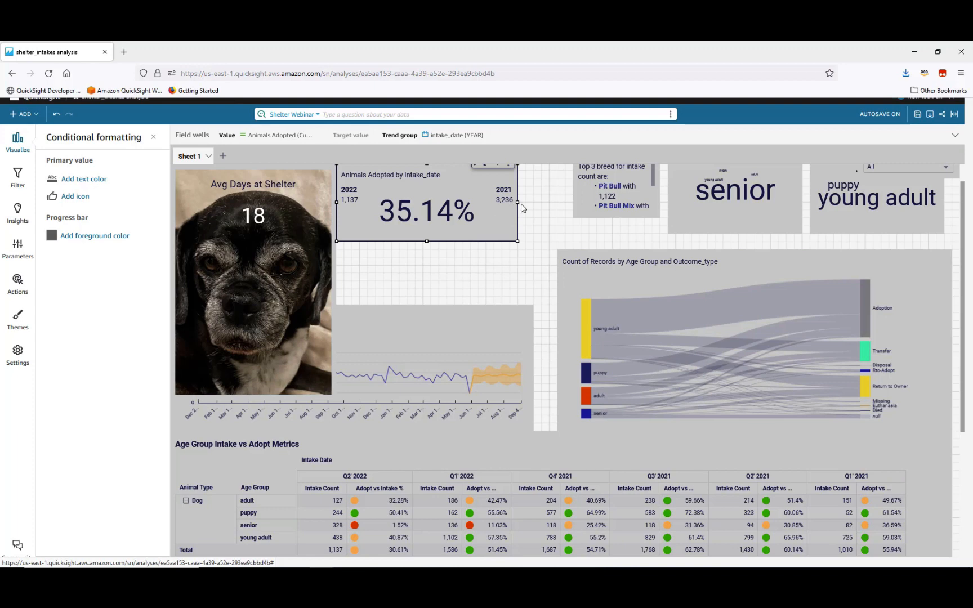
pyautogui.moveTo(500, 200); pyautogui.dragTo(494, 201)
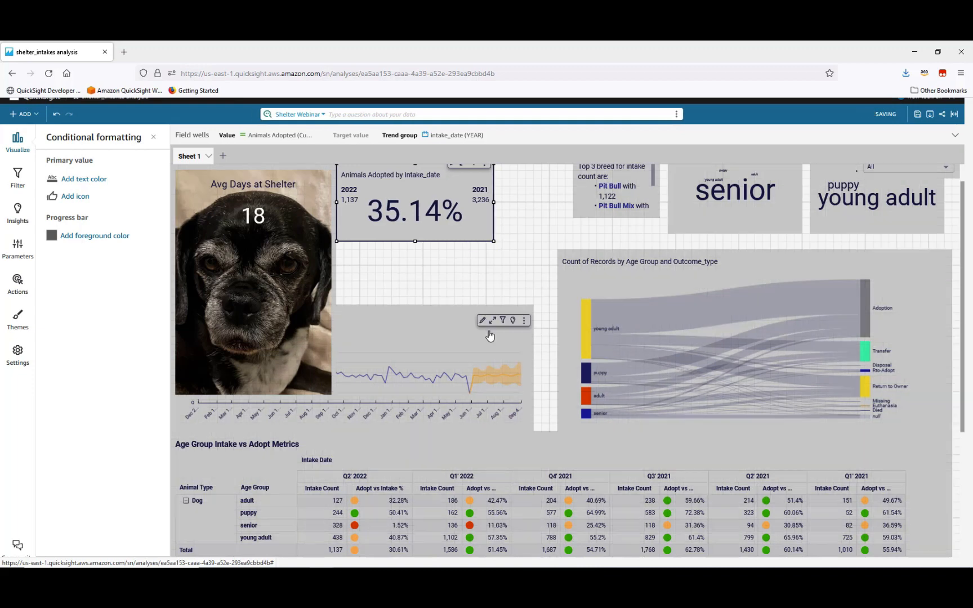
# - Clear the space below the Animals Adopted KPI by moving the forecast line chart and the Growth rate insight over to the Sankey diagram
pyautogui.click(440, 306)
pyautogui.moveTo(439, 306); pyautogui.dragTo(440, 331)
pyautogui.click(441, 315)
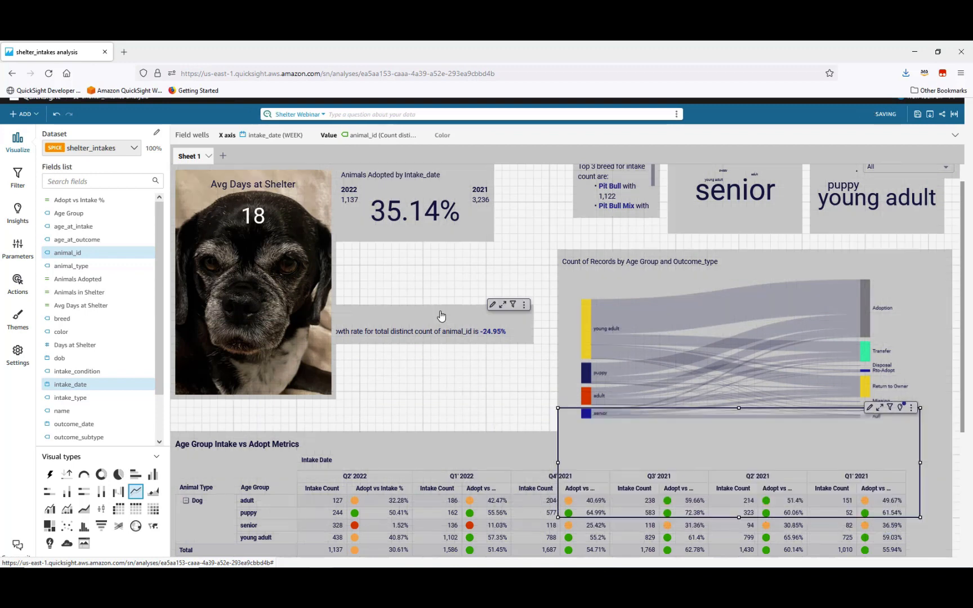
pyautogui.moveTo(437, 303); pyautogui.dragTo(763, 341)
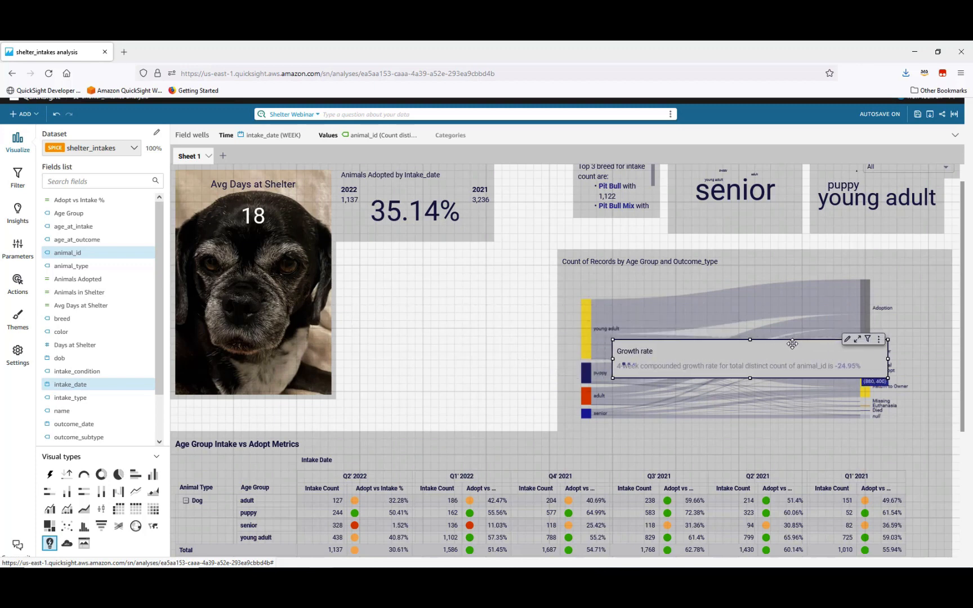
# - Stack the Animals In Shelter and Animals Adopted by Age Group word clouds below the Animals Adopted KPI and match their widths to it
pyautogui.click(760, 231)
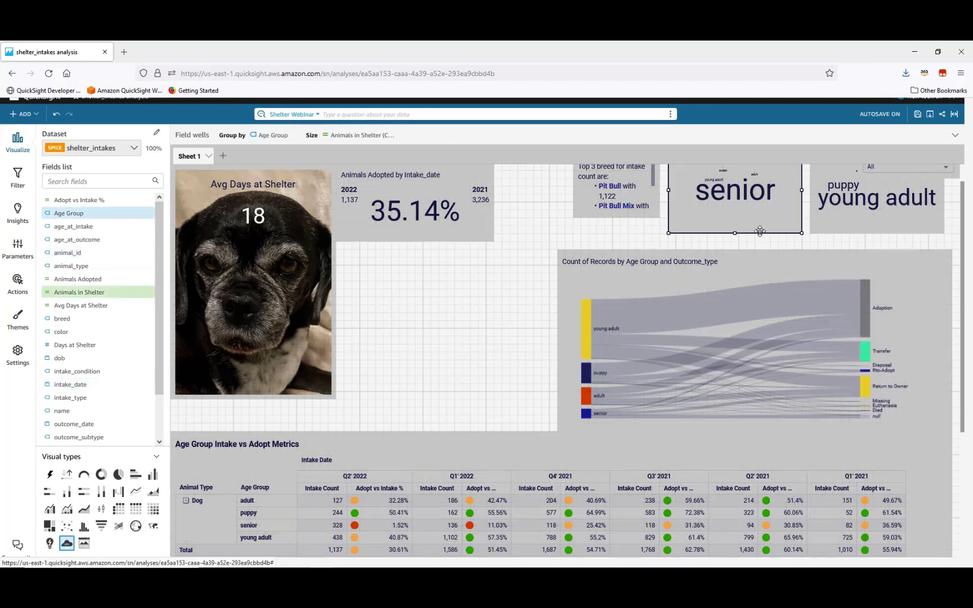
pyautogui.moveTo(518, 322); pyautogui.dragTo(492, 332)
pyautogui.click(866, 228)
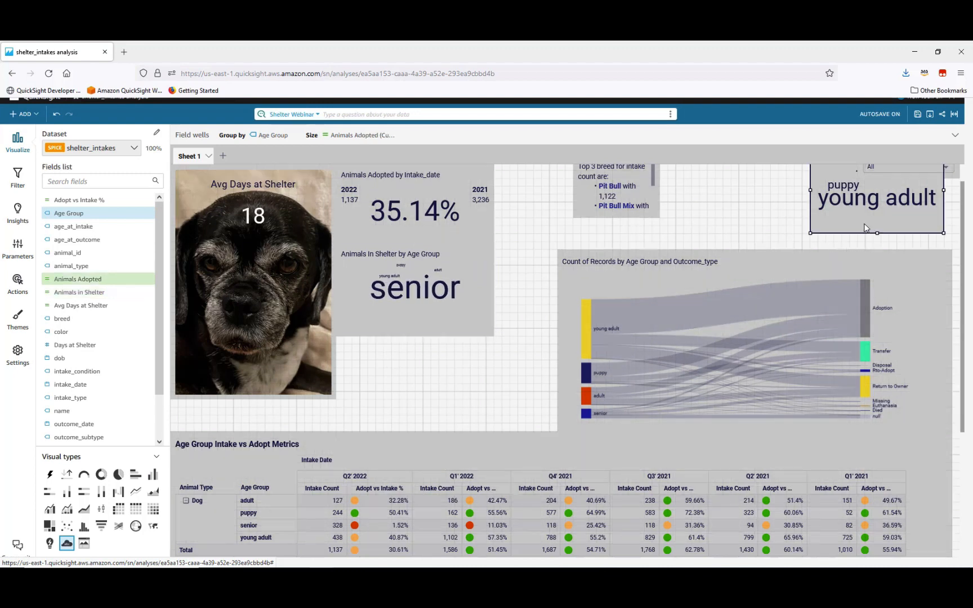
pyautogui.moveTo(571, 339); pyautogui.dragTo(387, 421)
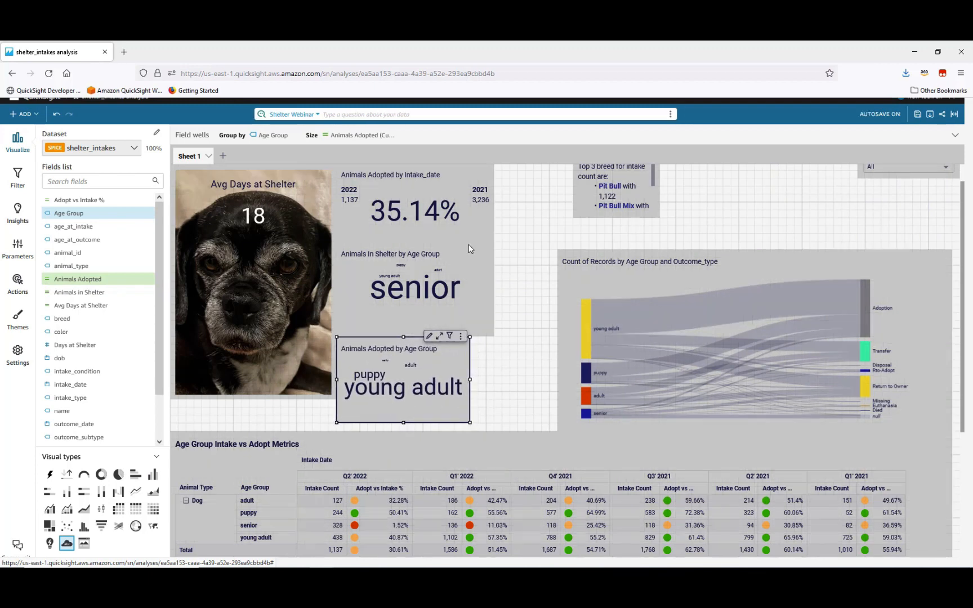
pyautogui.click(473, 224)
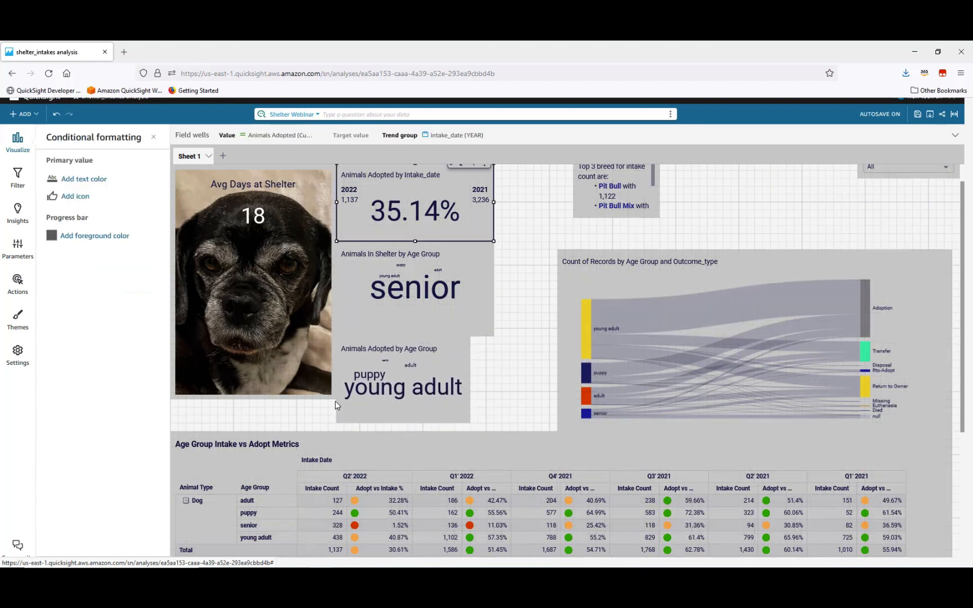
pyautogui.click(452, 419)
pyautogui.moveTo(471, 422); pyautogui.dragTo(491, 404)
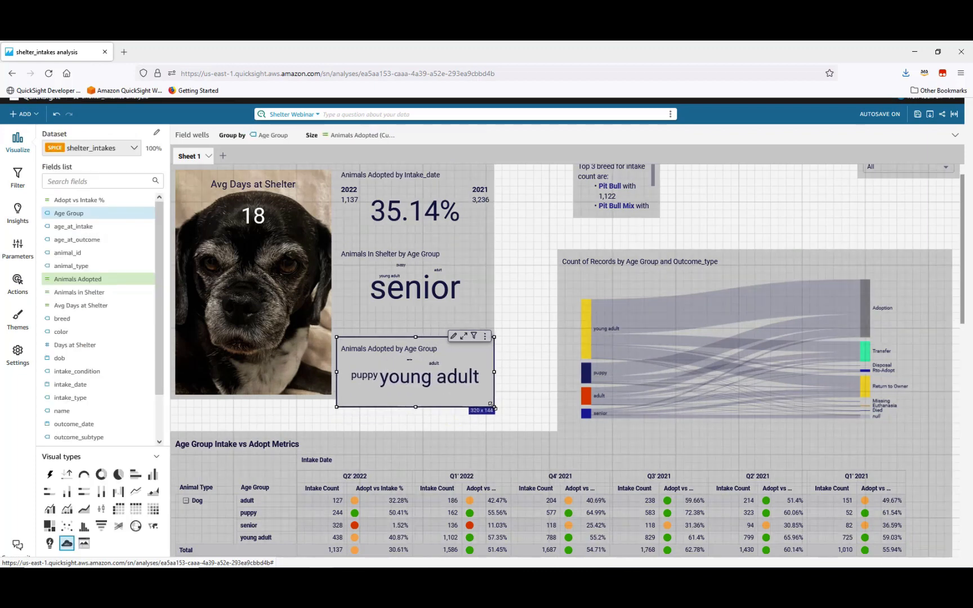
pyautogui.moveTo(413, 406); pyautogui.dragTo(418, 423)
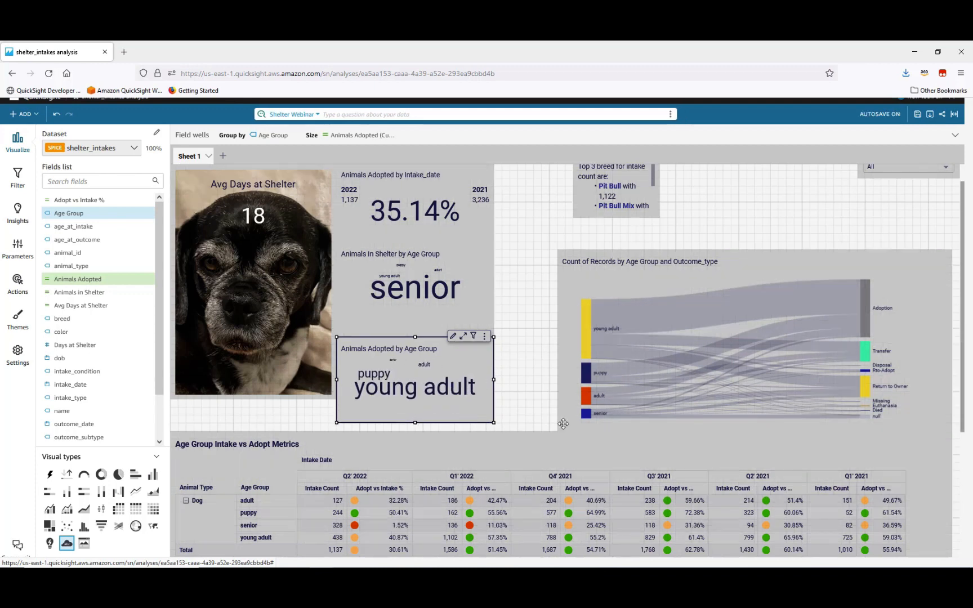
# - Extend the dog picture down to the lower edge of the word cloud column and move it up to the sheet's top edge
pyautogui.click(325, 398)
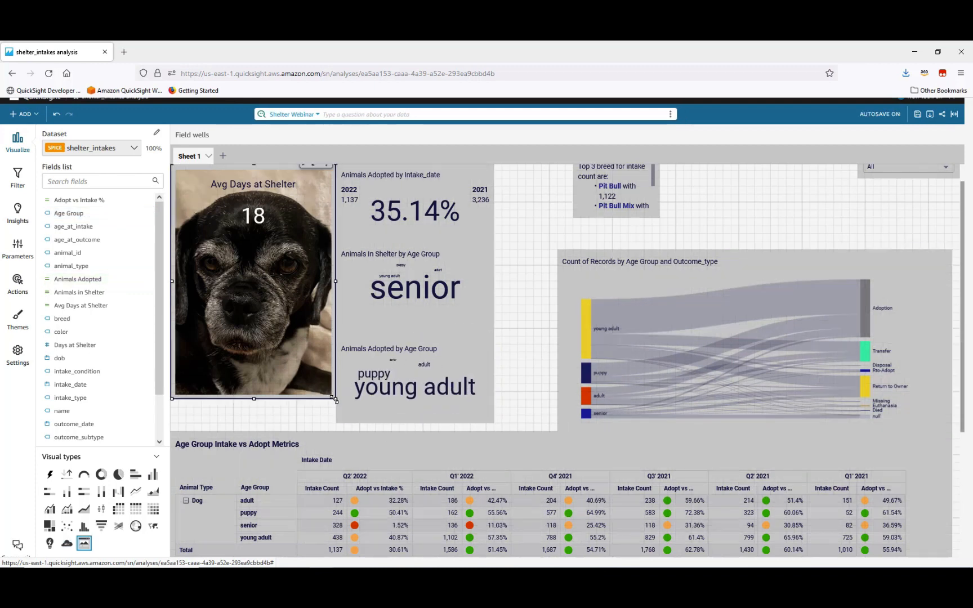
pyautogui.moveTo(335, 399); pyautogui.dragTo(336, 421)
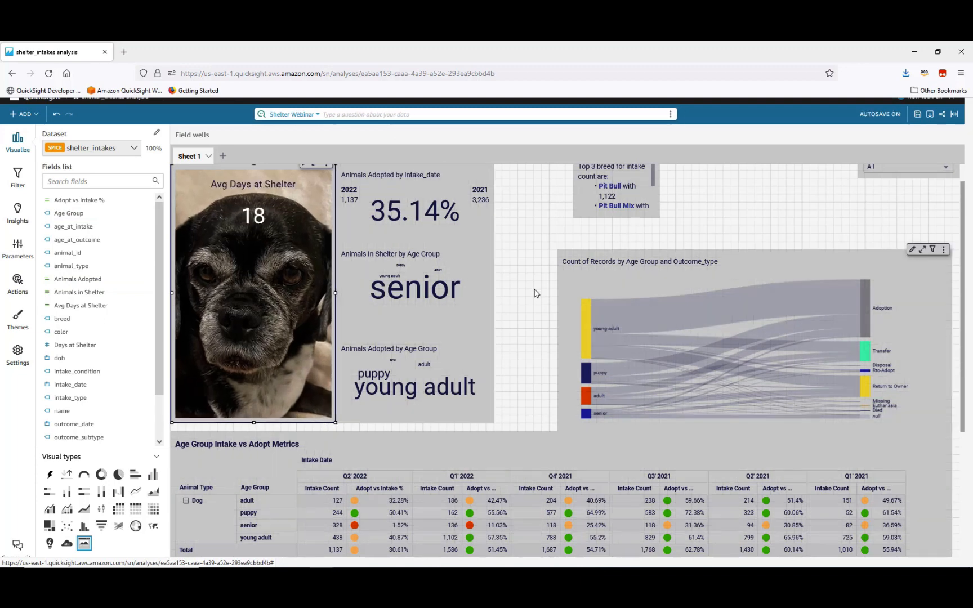
pyautogui.scroll(1, 536, 294)
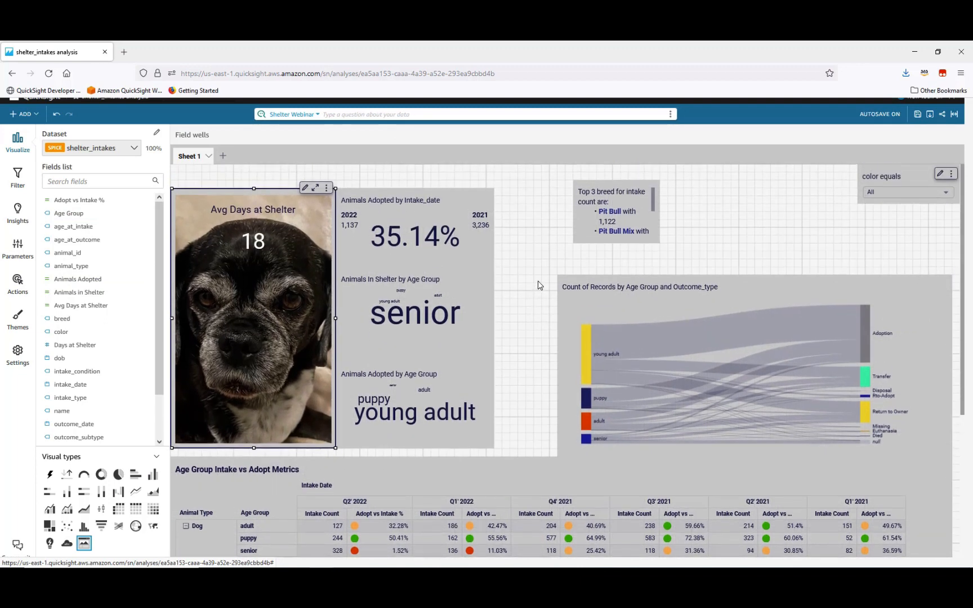
pyautogui.moveTo(270, 188); pyautogui.dragTo(271, 164)
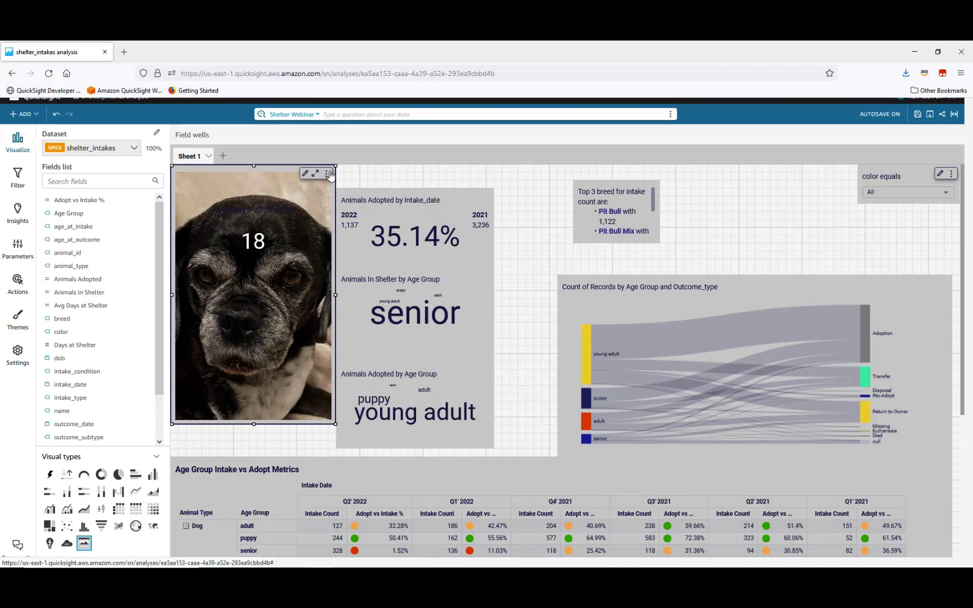
pyautogui.click(327, 174)
pyautogui.click(292, 225)
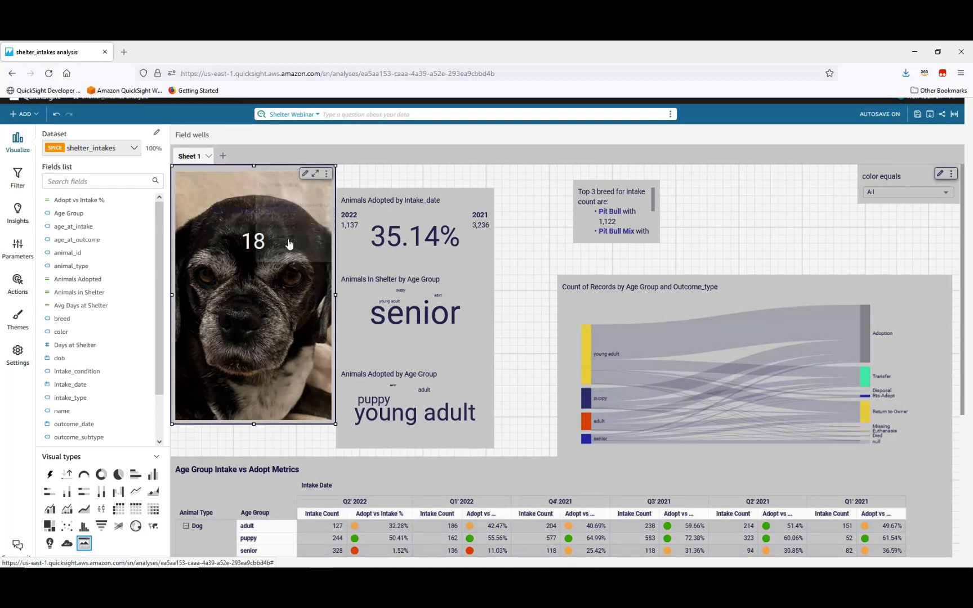
# - Move the Avg Days at Shelter KPI back up to the upper edge of the dog picture
pyautogui.click(253, 216)
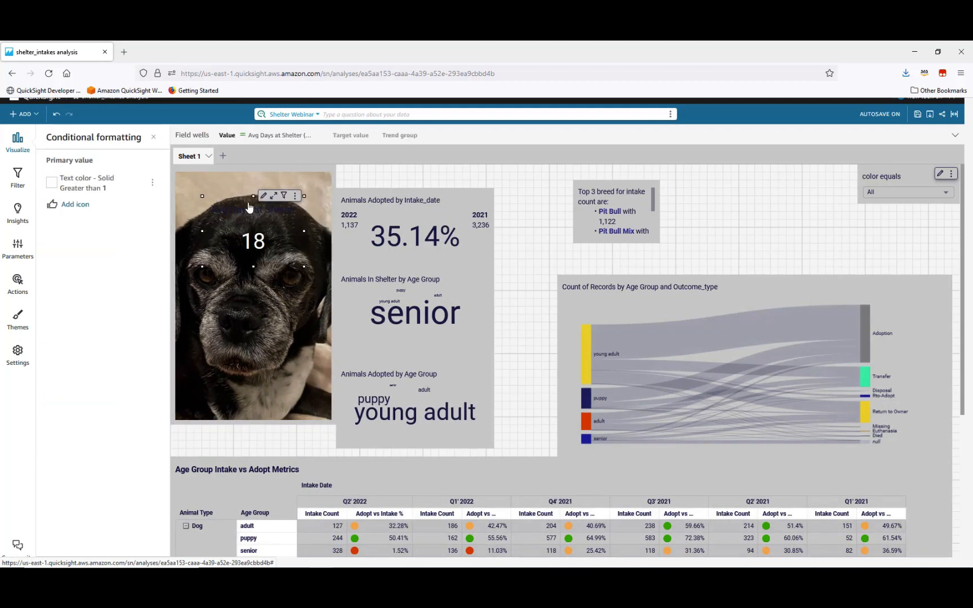
pyautogui.click(252, 199)
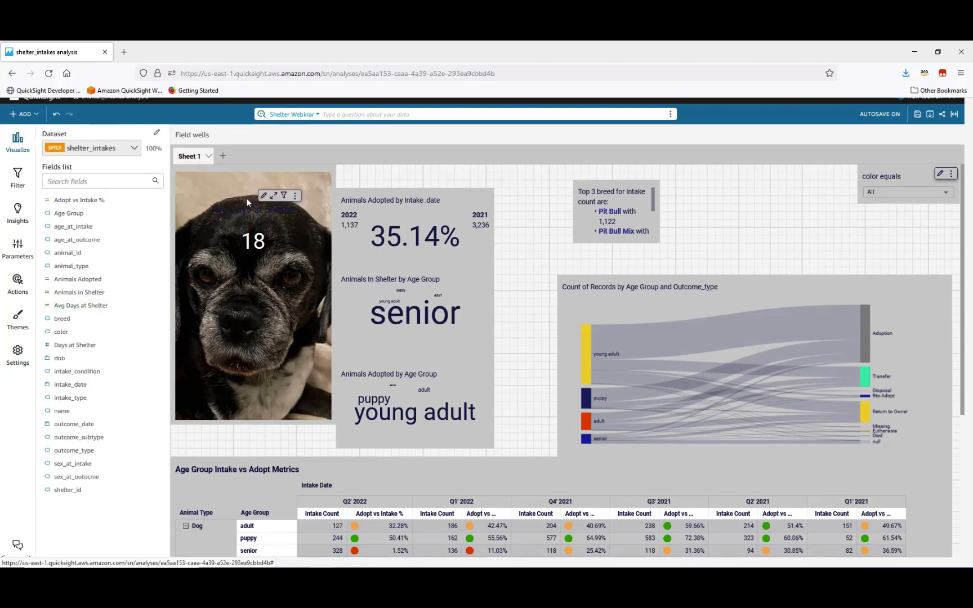
pyautogui.click(255, 214)
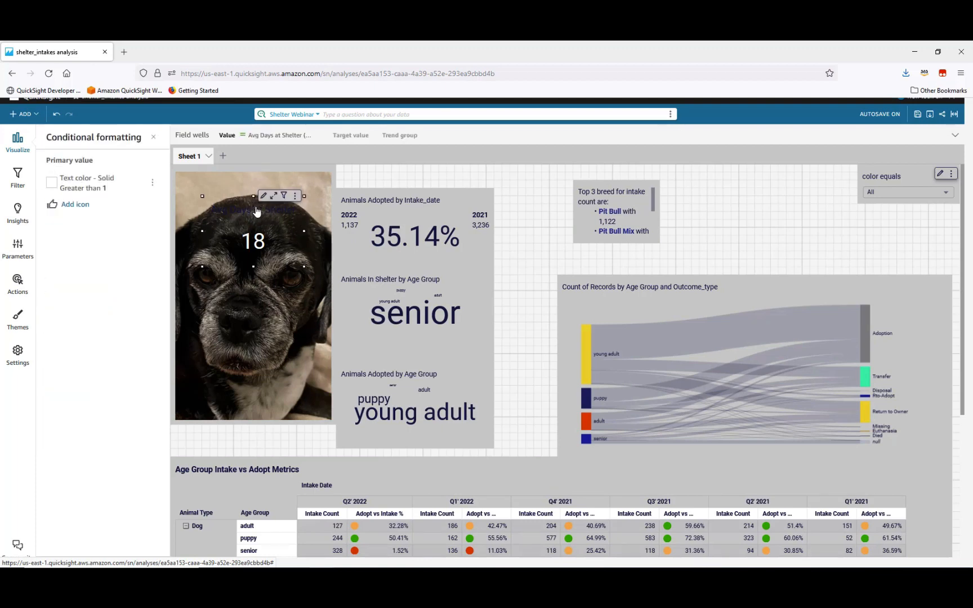
pyautogui.moveTo(247, 198); pyautogui.dragTo(247, 175)
# - Shift the Animals Adopted KPI and both word clouds up to the sheet's top edge, stacked without gaps beside the dog picture
pyautogui.click(464, 207)
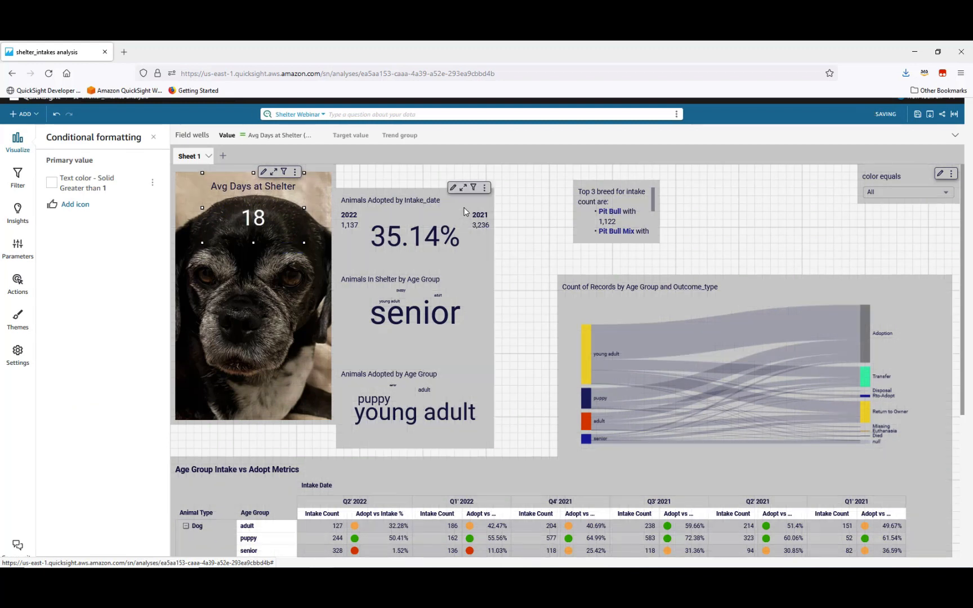
pyautogui.moveTo(430, 173); pyautogui.dragTo(427, 163)
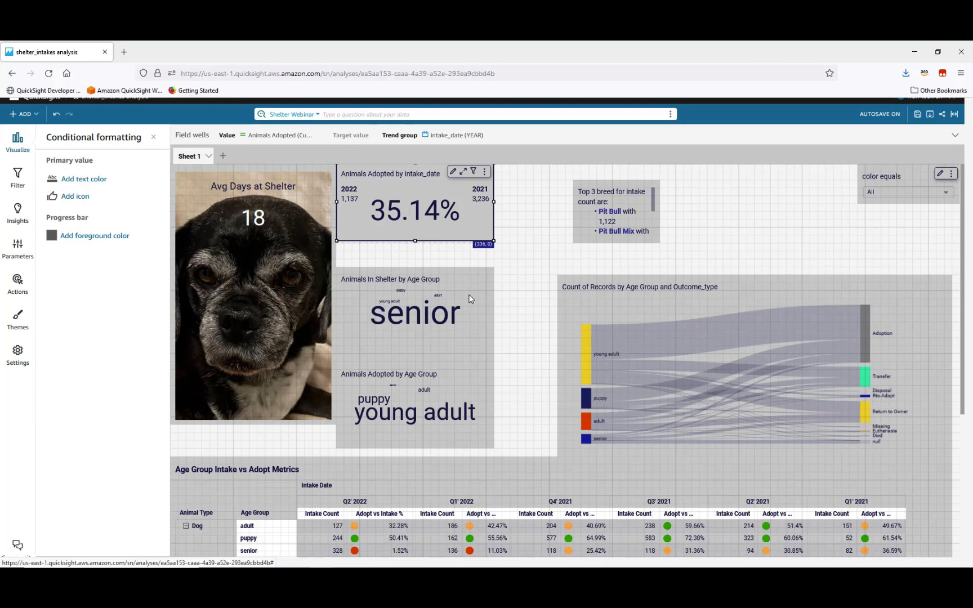
pyautogui.click(454, 282)
pyautogui.moveTo(423, 283); pyautogui.dragTo(423, 257)
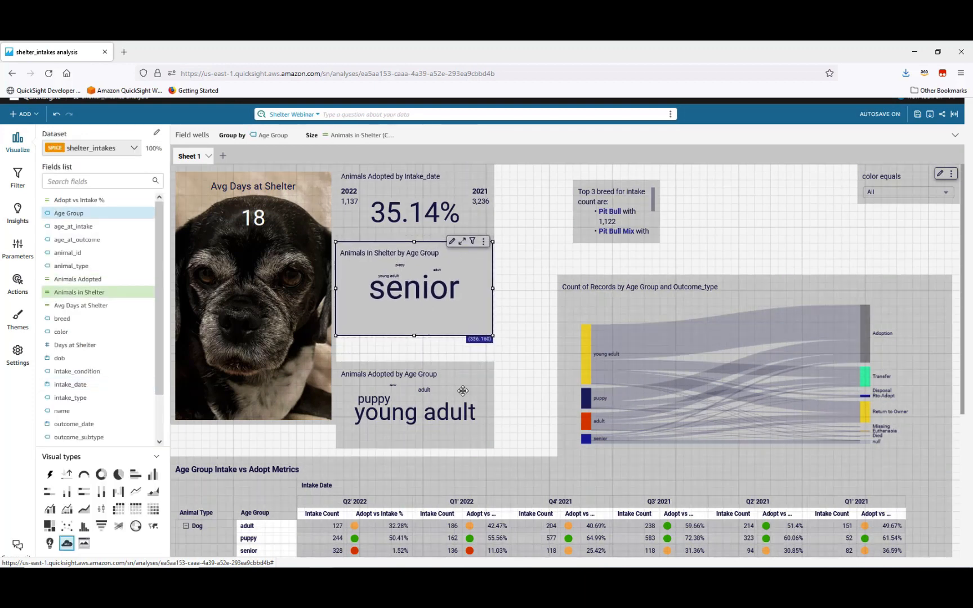
pyautogui.click(454, 373)
pyautogui.moveTo(442, 364); pyautogui.dragTo(448, 345)
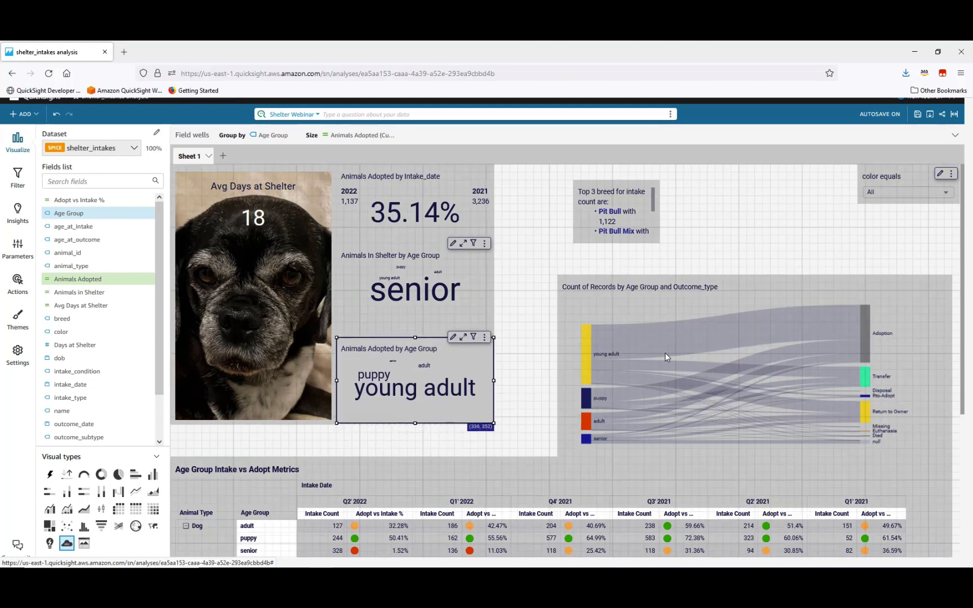
# - Widen the color control to 272 x 80 and fit the Top 3 breed insight directly below it at matching width
pyautogui.click(857, 183)
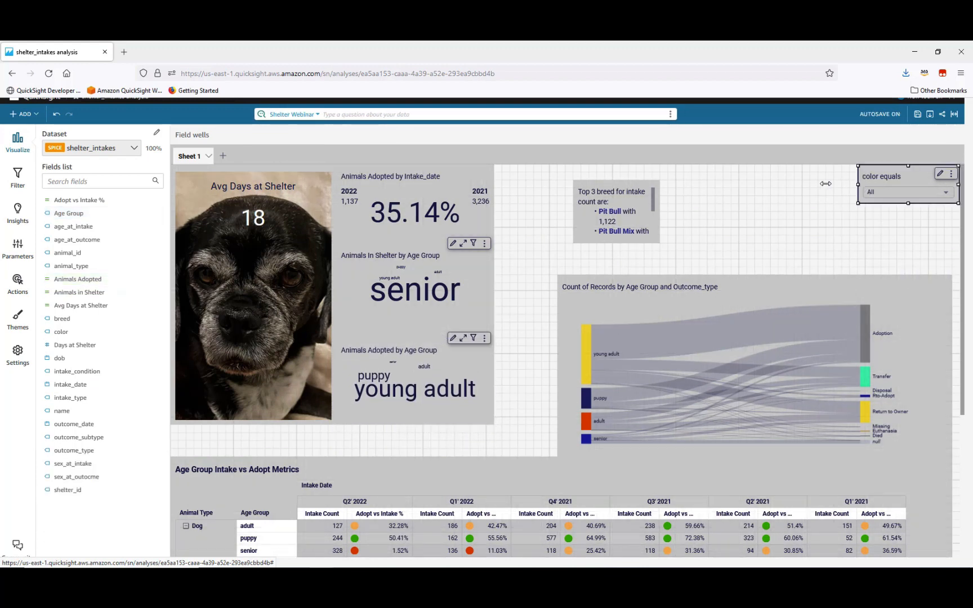
pyautogui.moveTo(822, 188); pyautogui.dragTo(822, 188)
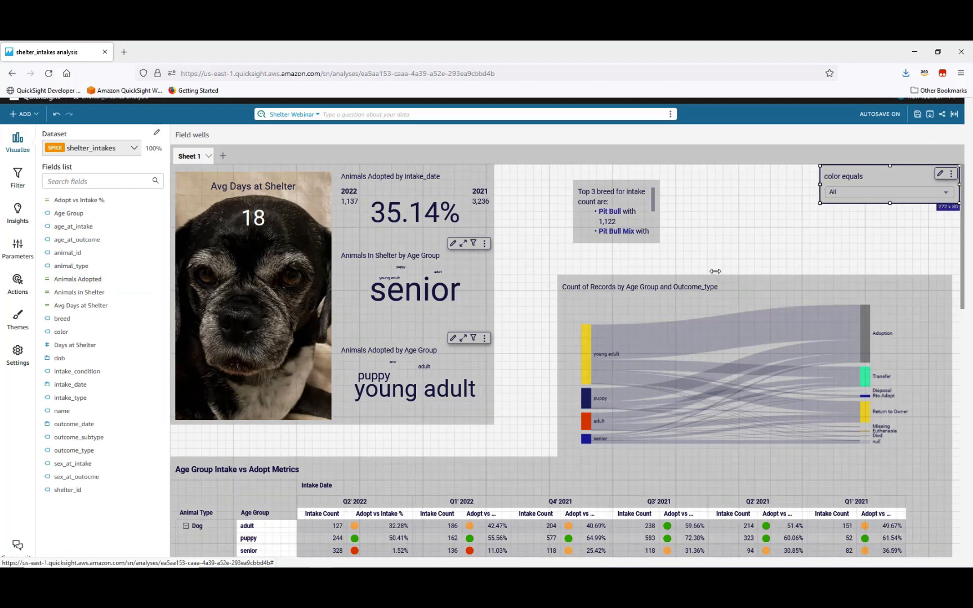
pyautogui.moveTo(601, 189); pyautogui.dragTo(845, 205)
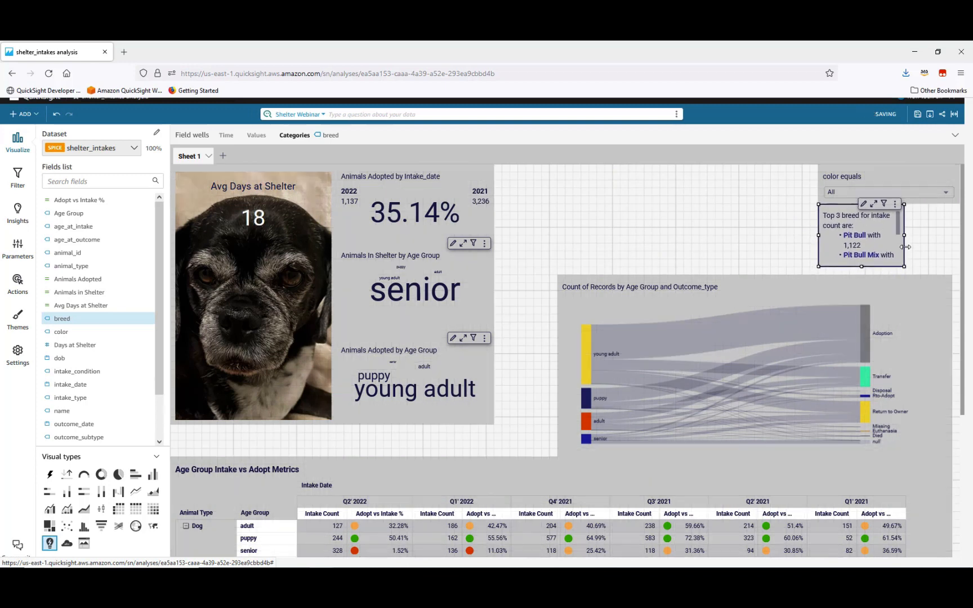
pyautogui.moveTo(904, 266); pyautogui.dragTo(958, 274)
# - Narrow the Count of Records Sankey diagram to the breed insight's column and shorten it to the word clouds' lower edge
pyautogui.click(922, 372)
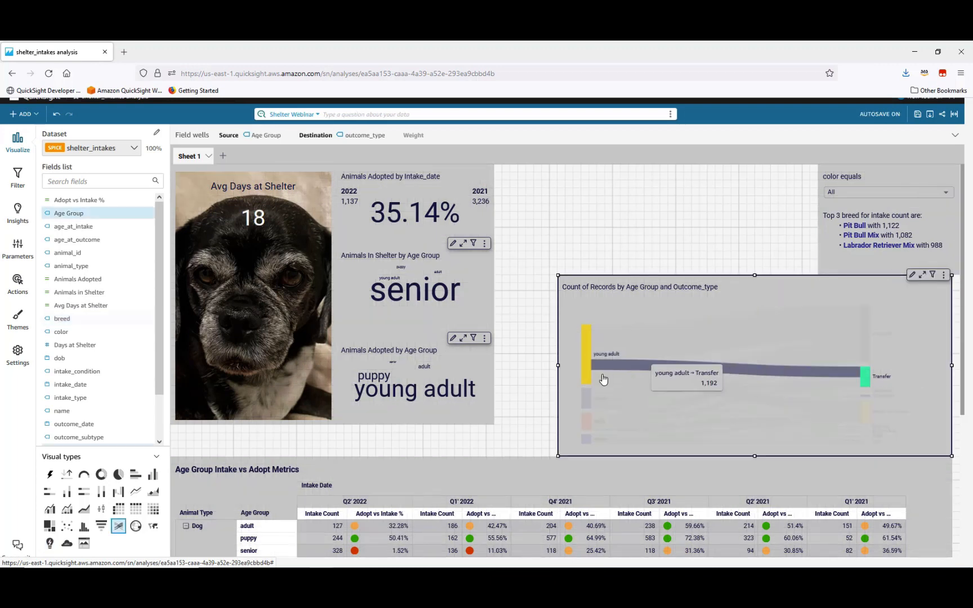
pyautogui.moveTo(558, 366); pyautogui.dragTo(818, 352)
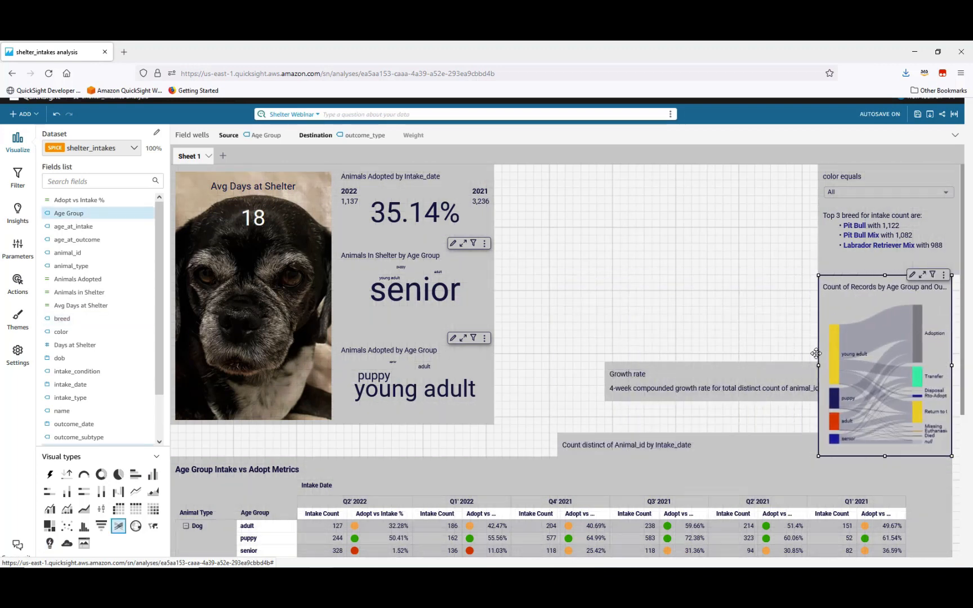
pyautogui.moveTo(886, 456)
pyautogui.mouseDown()
pyautogui.moveTo(885, 437)
pyautogui.moveTo(898, 457)
pyautogui.mouseUp()
pyautogui.moveTo(885, 455); pyautogui.dragTo(885, 427)
# - Move the Count distinct of Animal_id line chart to the sheet's top edge and fit it between the KPI and color control at 656 x 224
pyautogui.click(784, 470)
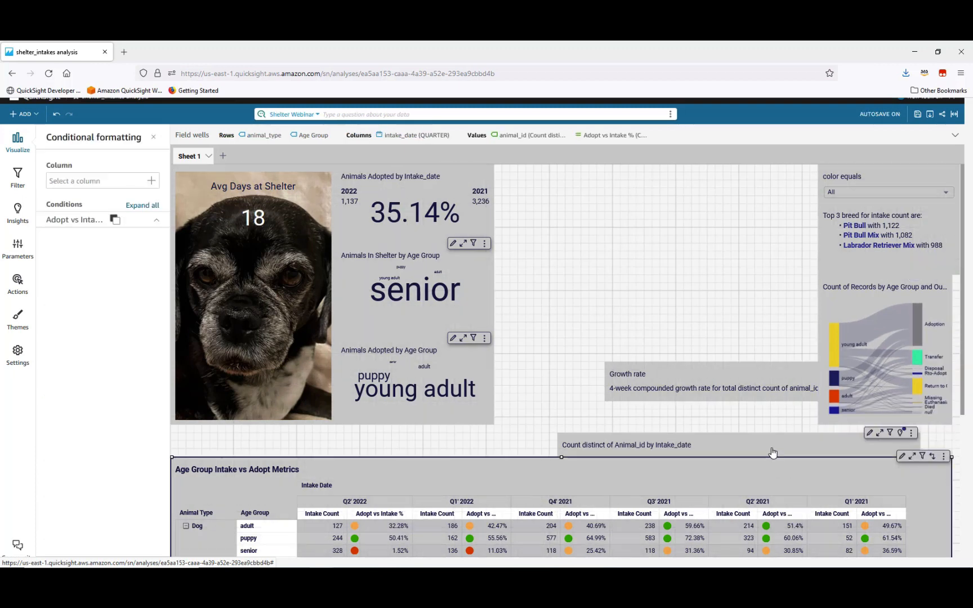
pyautogui.click(771, 451)
pyautogui.moveTo(760, 414); pyautogui.dragTo(707, 164)
pyautogui.moveTo(858, 220); pyautogui.dragTo(818, 220)
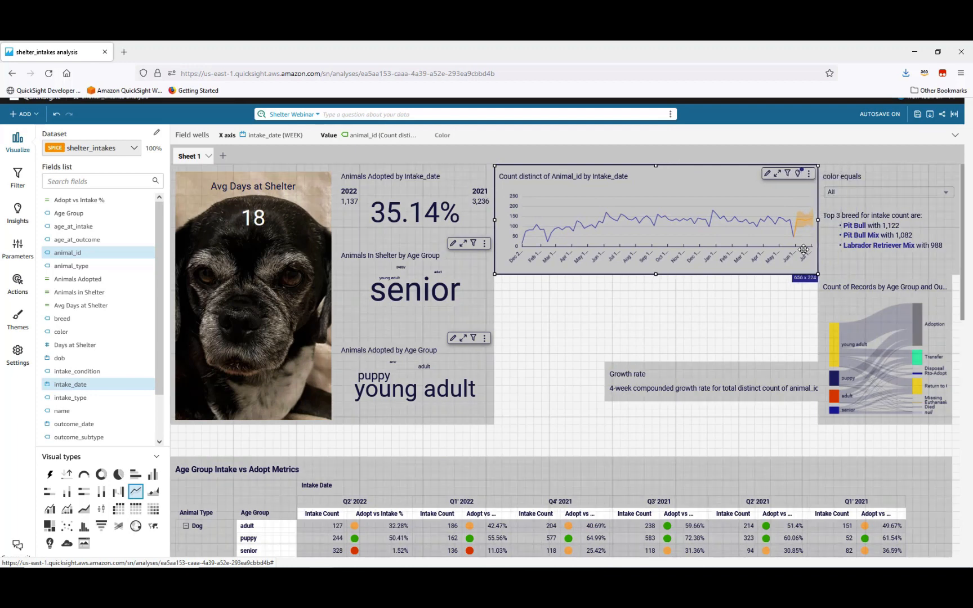
# - Change the line chart's title to "Intake Trend"
pyautogui.click(766, 173)
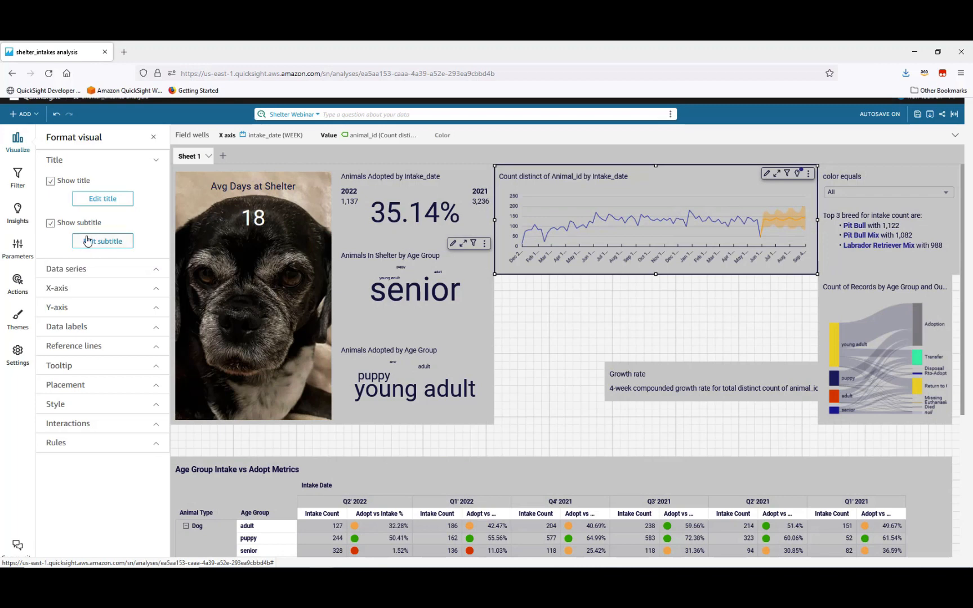
pyautogui.click(102, 199)
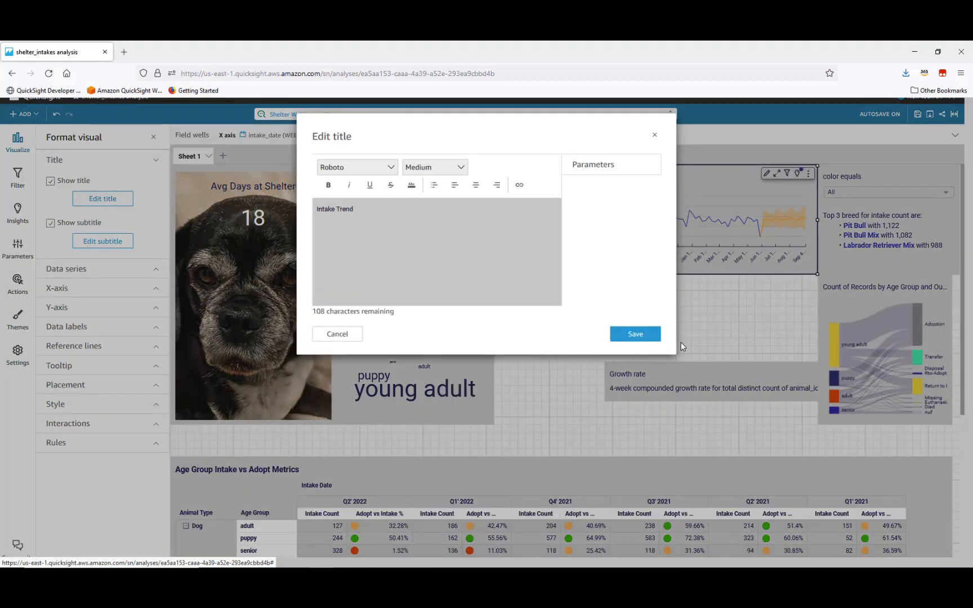
pyautogui.click(634, 336)
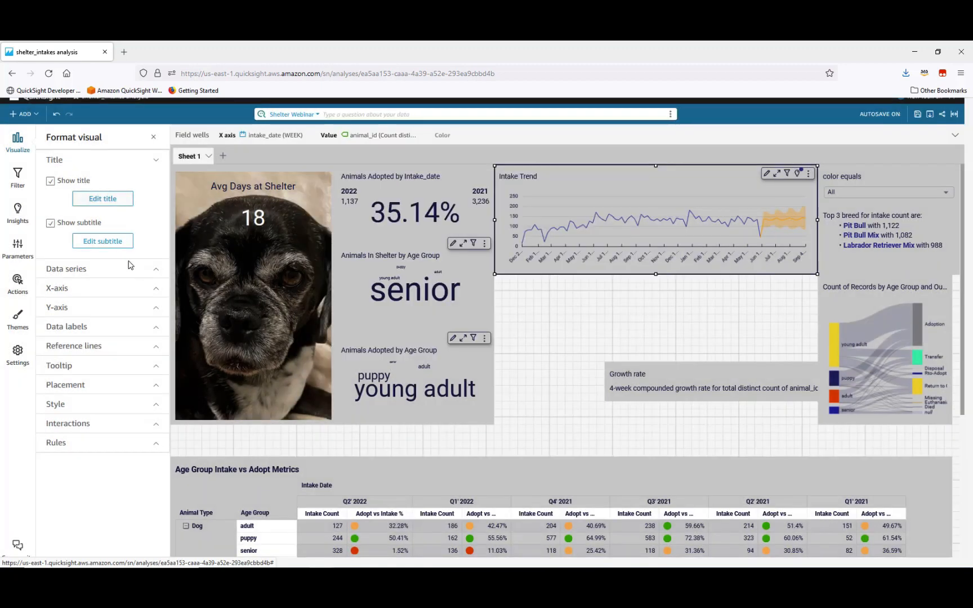
# - Hide the Intake Trend chart's X-axis title, data zoom, axis line and labels
pyautogui.click(151, 294)
pyautogui.click(52, 219)
pyautogui.click(51, 284)
pyautogui.click(52, 306)
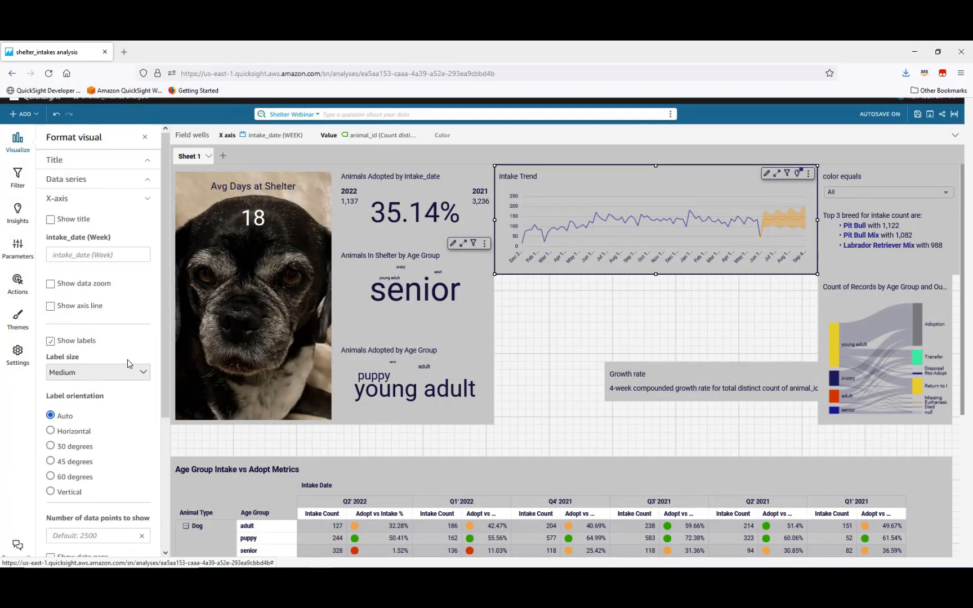
pyautogui.click(50, 341)
pyautogui.click(144, 198)
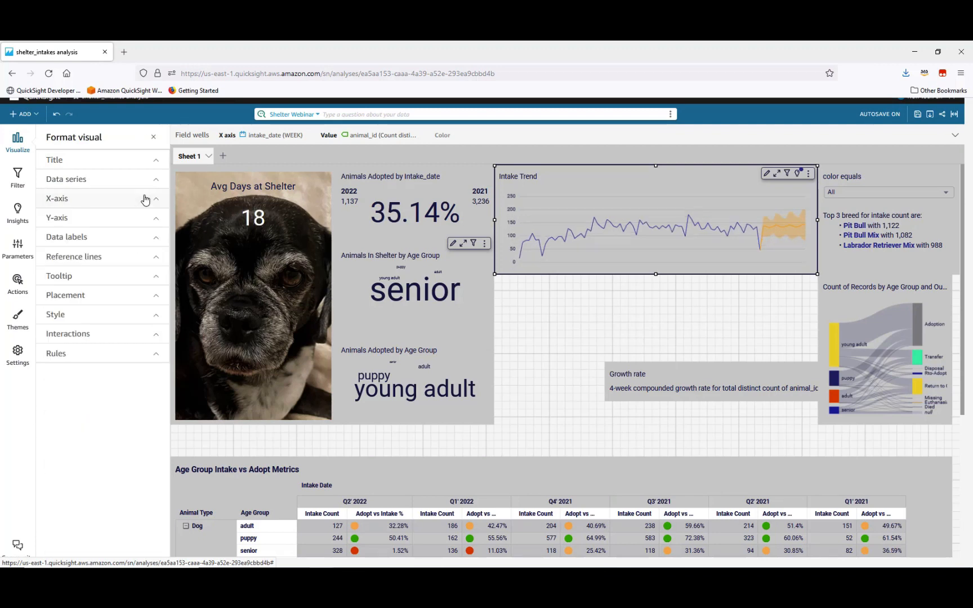
# - Hide the Intake Trend chart's Y-axis title, labels and grid lines
pyautogui.click(151, 219)
pyautogui.click(50, 239)
pyautogui.click(50, 317)
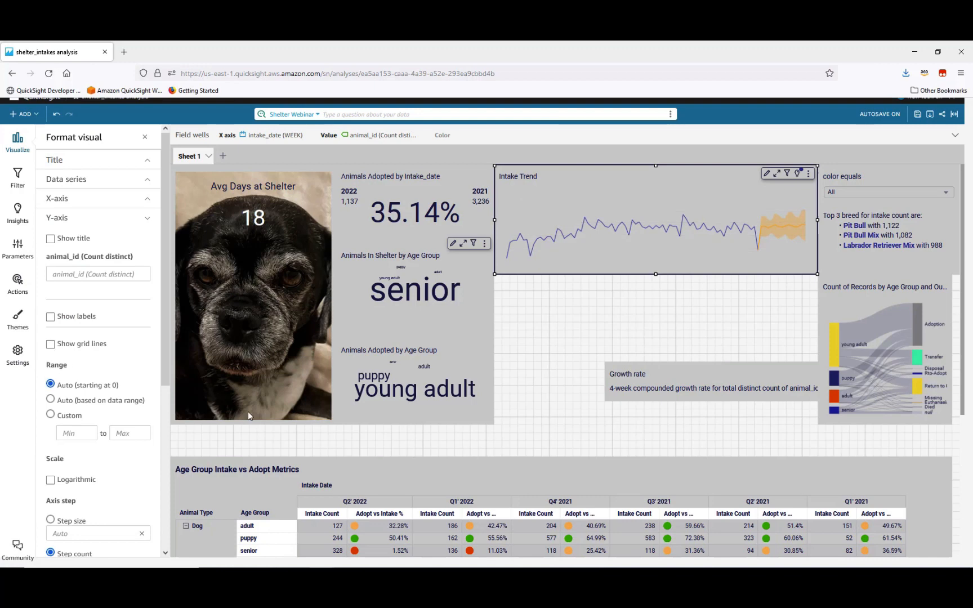
# - Move the Growth rate insight onto the Intake Trend chart and send the chart to the back
pyautogui.click(702, 382)
pyautogui.moveTo(706, 363); pyautogui.dragTo(633, 188)
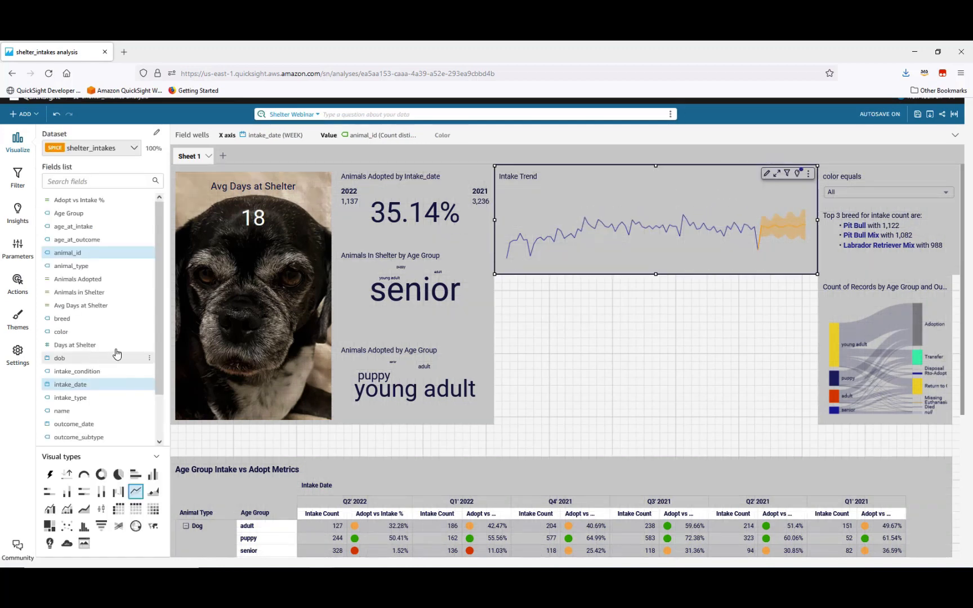
pyautogui.click(811, 175)
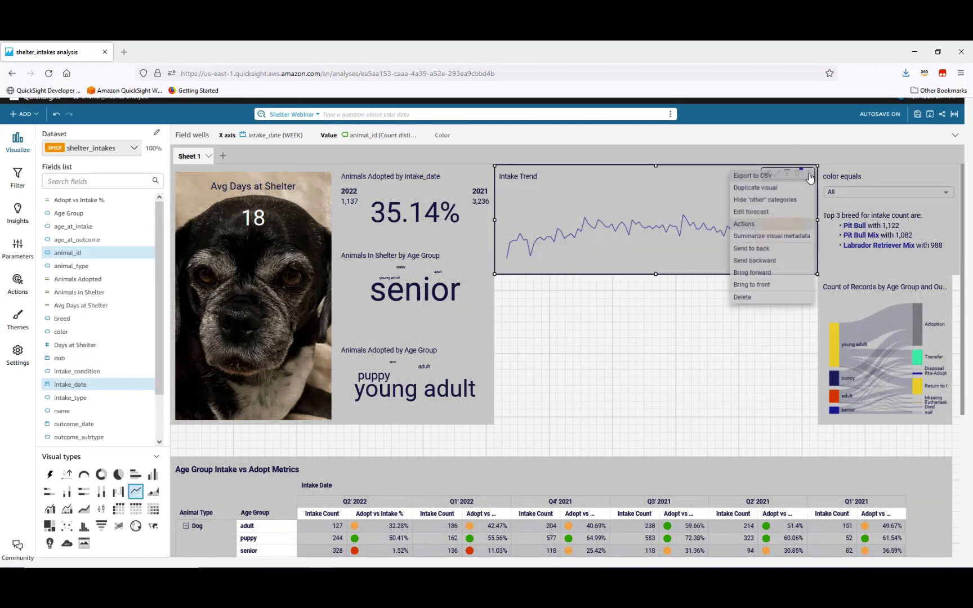
pyautogui.click(769, 249)
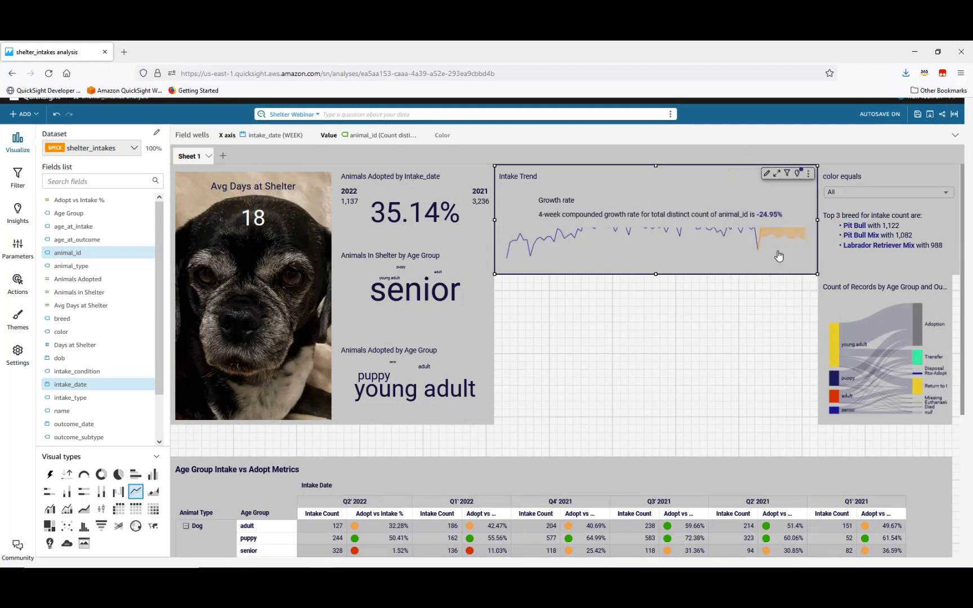
# - Turn off the background, border and selection colors of the Growth rate insight
pyautogui.click(731, 207)
pyautogui.click(768, 189)
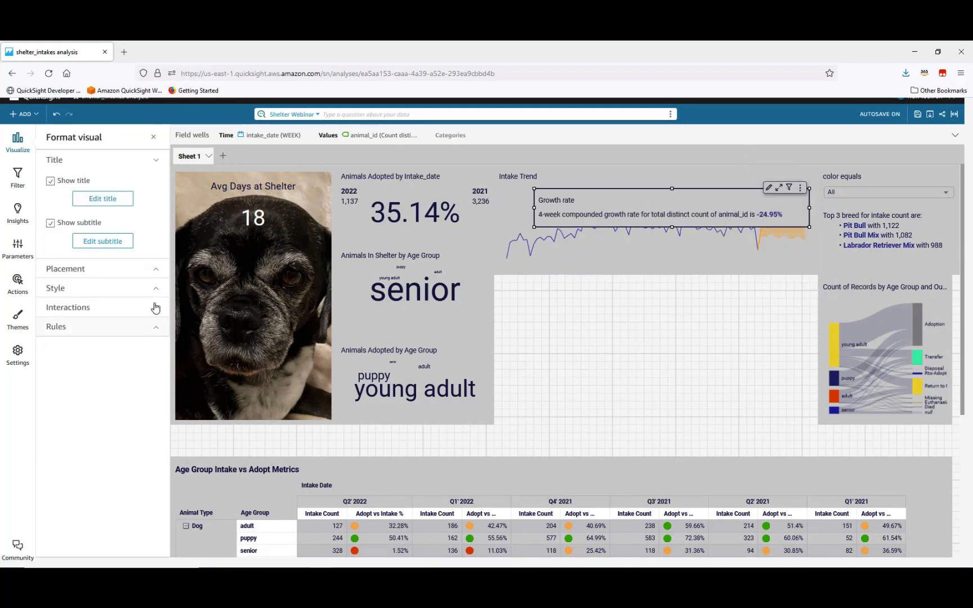
pyautogui.click(158, 289)
pyautogui.click(54, 218)
pyautogui.click(55, 235)
pyautogui.click(55, 253)
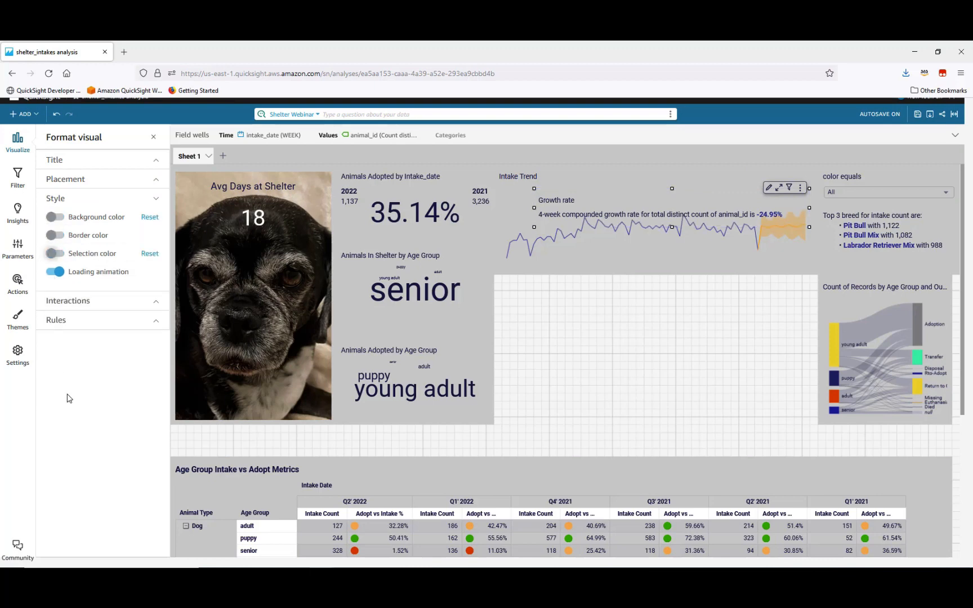
pyautogui.click(581, 376)
# - Shift the transparent Growth rate insight to just below the Intake Trend title
pyautogui.click(607, 204)
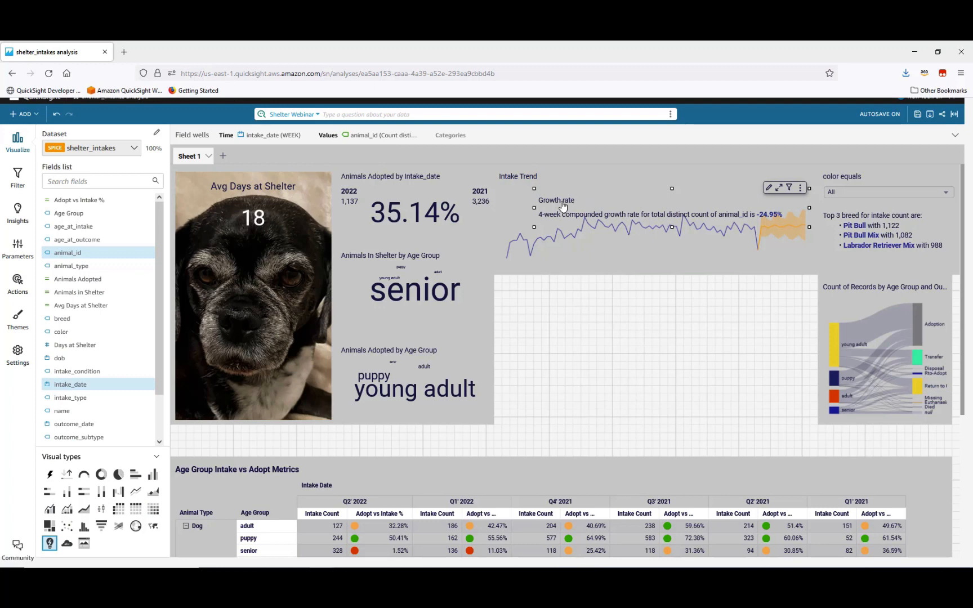
pyautogui.moveTo(543, 189); pyautogui.dragTo(512, 182)
pyautogui.click(747, 441)
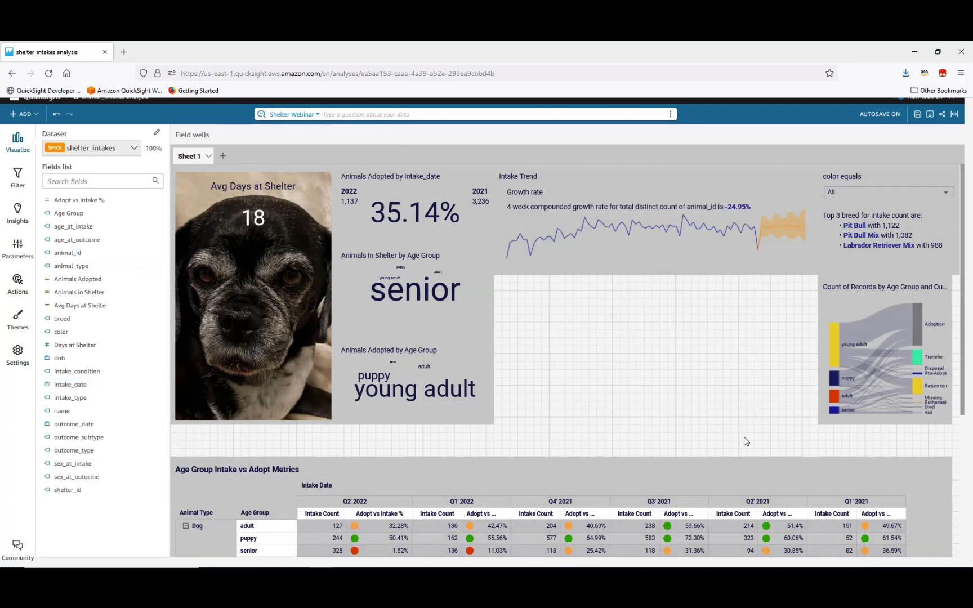
# - Move the Age Group Intake vs Adopt Metrics table up against the visuals above, and widen it and the Sankey diagram to the sheet's edge
pyautogui.click(674, 471)
pyautogui.moveTo(528, 450); pyautogui.dragTo(523, 425)
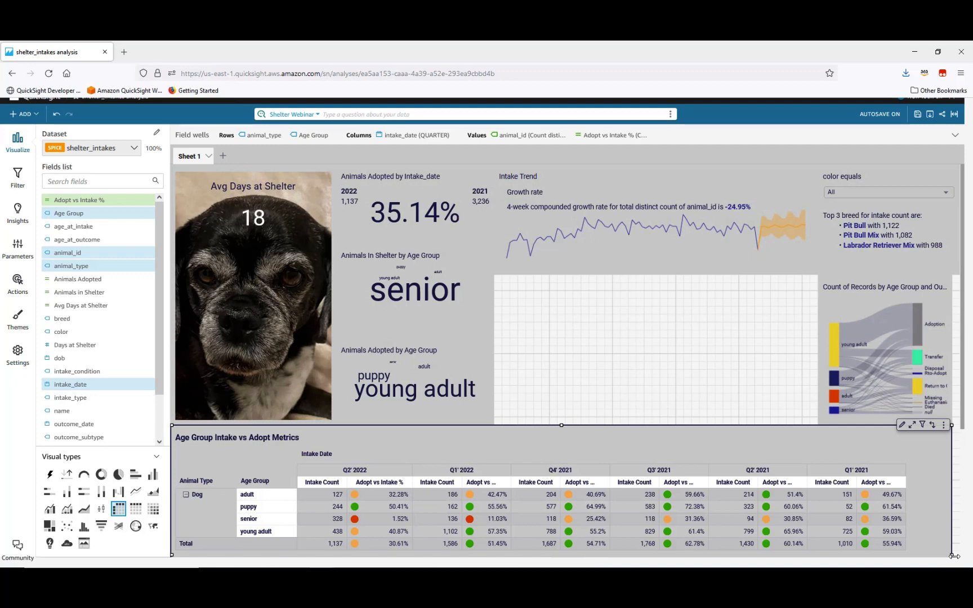
pyautogui.moveTo(953, 556); pyautogui.dragTo(961, 556)
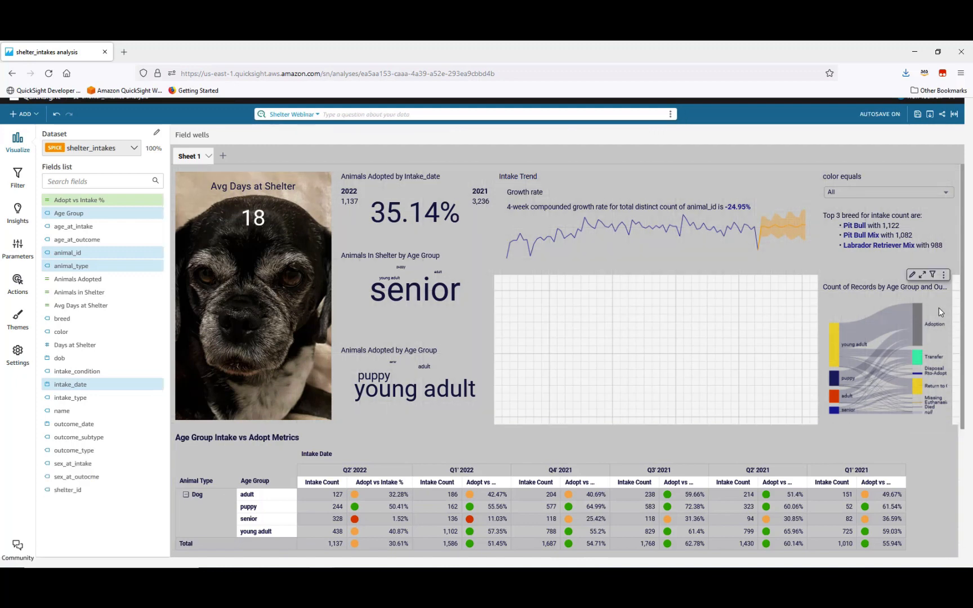
pyautogui.click(939, 307)
pyautogui.moveTo(952, 350); pyautogui.dragTo(961, 352)
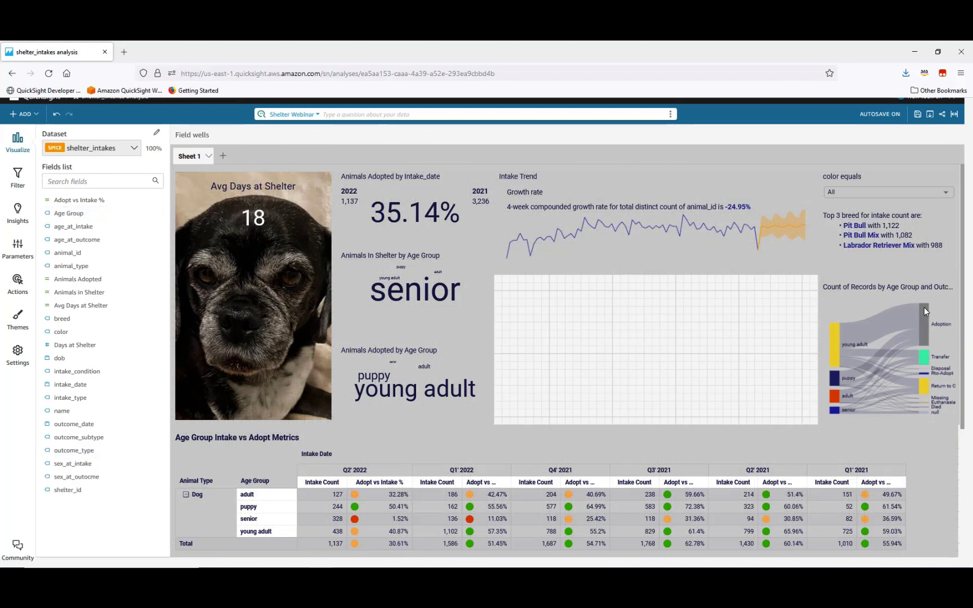
# - Change the Sankey diagram's title to "Age Group vs Outcome"
pyautogui.doubleClick(890, 287)
pyautogui.click(348, 213)
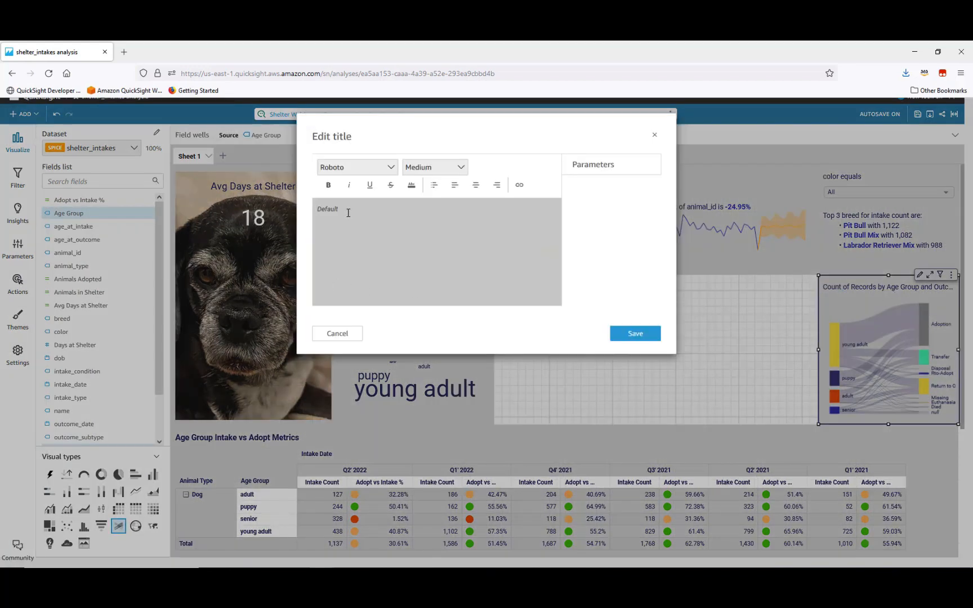
pyautogui.write('Age Group vs Outcome')
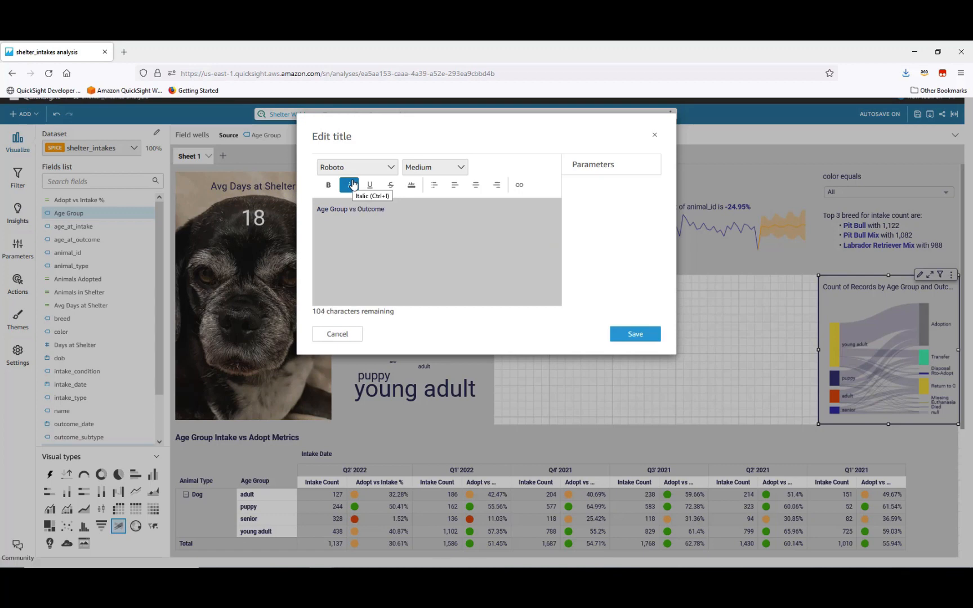
pyautogui.click(646, 336)
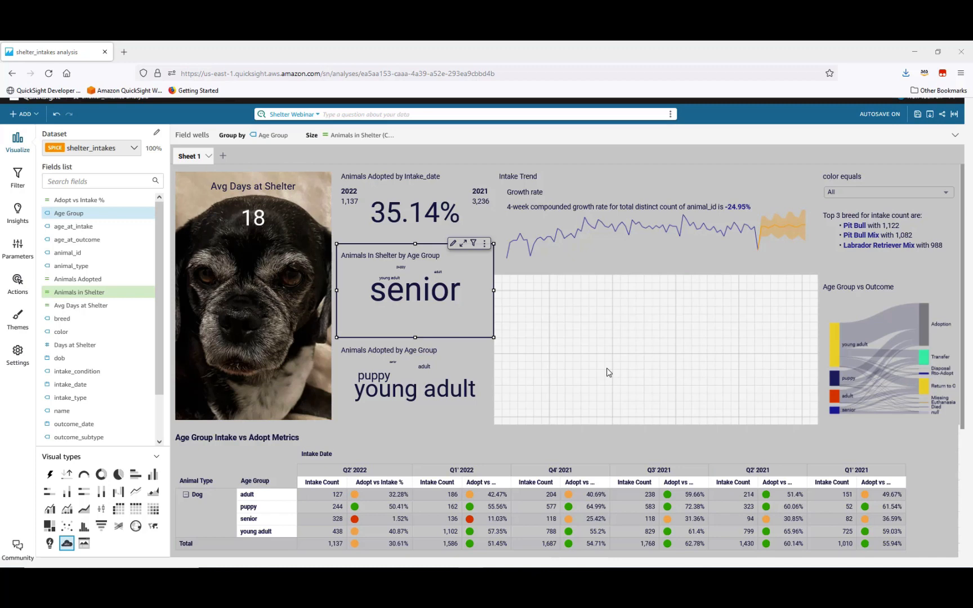
# - Add a new visual of type Table and shrink it to fit the dashboard's empty space
pyautogui.click(22, 113)
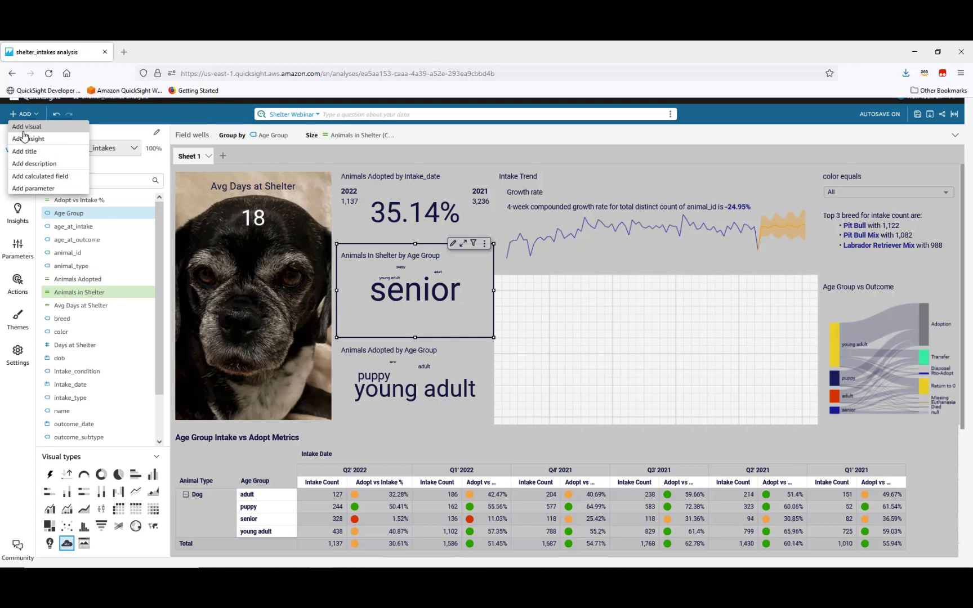
pyautogui.click(23, 130)
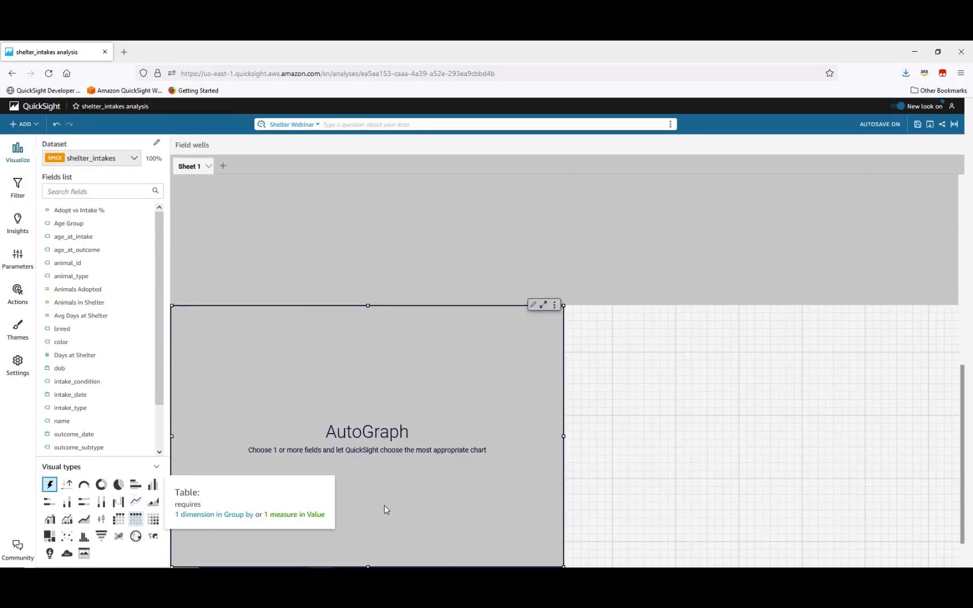
pyautogui.scroll(-2, 585, 561)
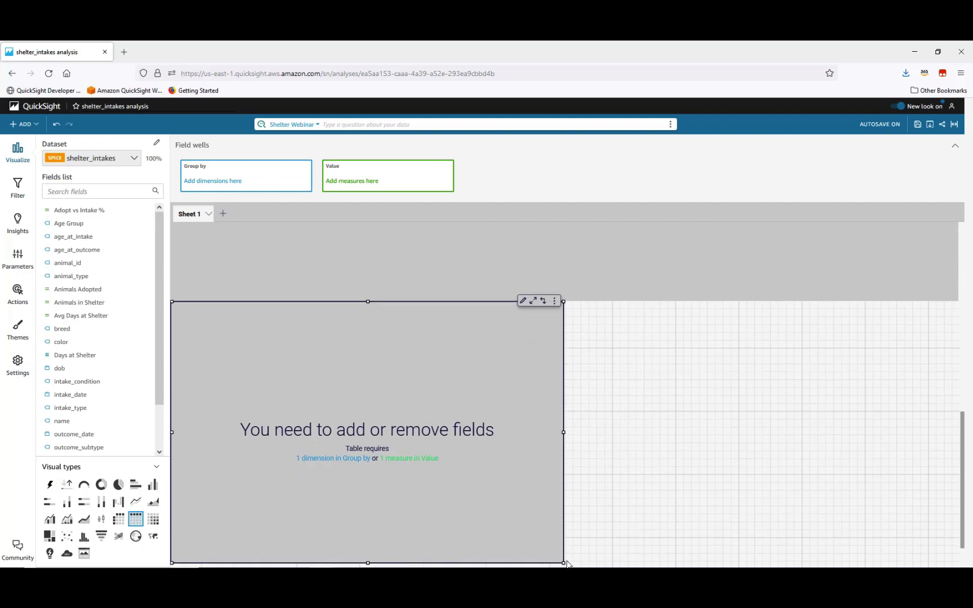
pyautogui.moveTo(565, 562); pyautogui.dragTo(379, 442)
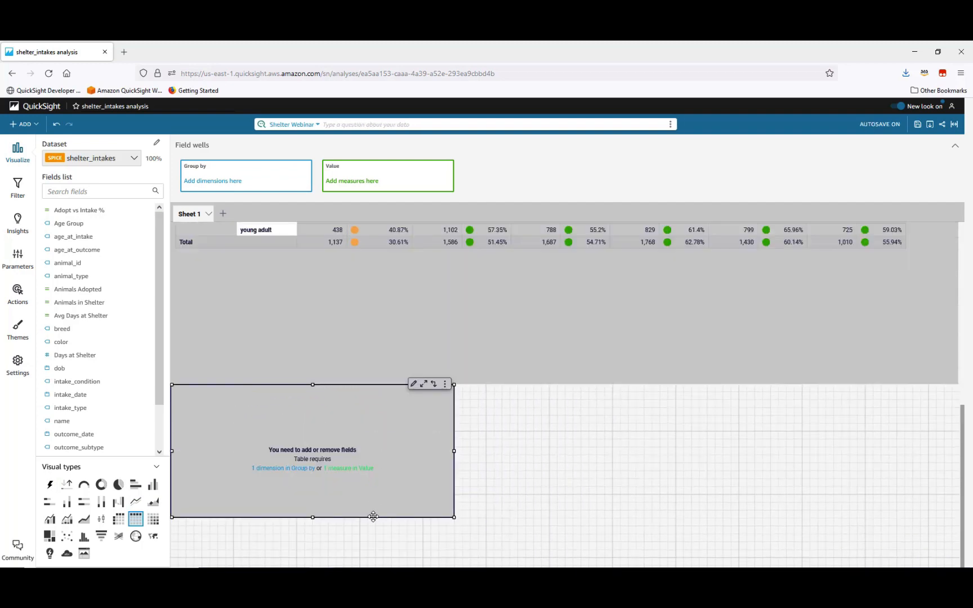
# - Move the empty table into the gap below the Intake Trend chart and resize it to fill the space at 656 x 304
pyautogui.moveTo(375, 518); pyautogui.dragTo(698, 256)
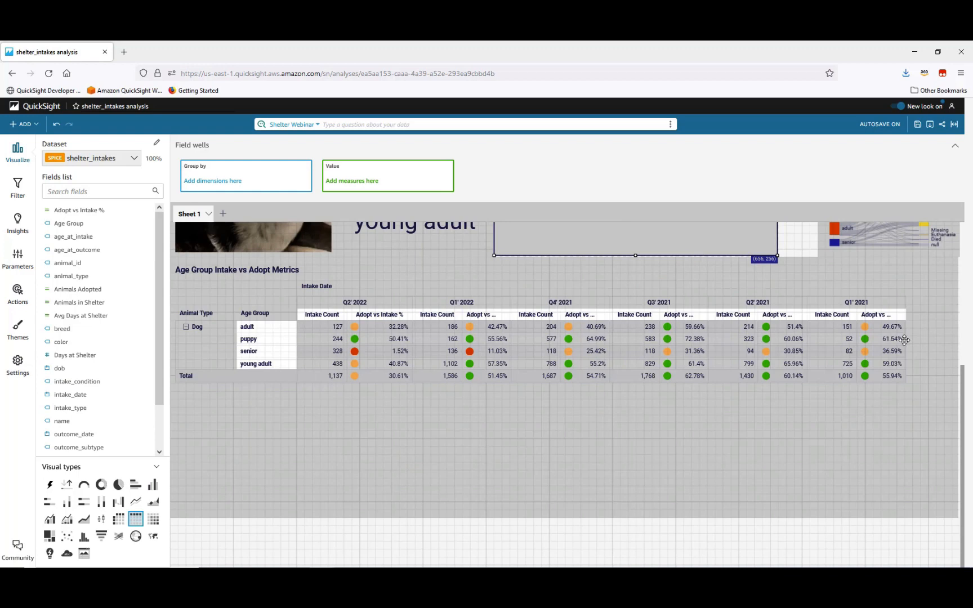
pyautogui.scroll(3, 964, 378)
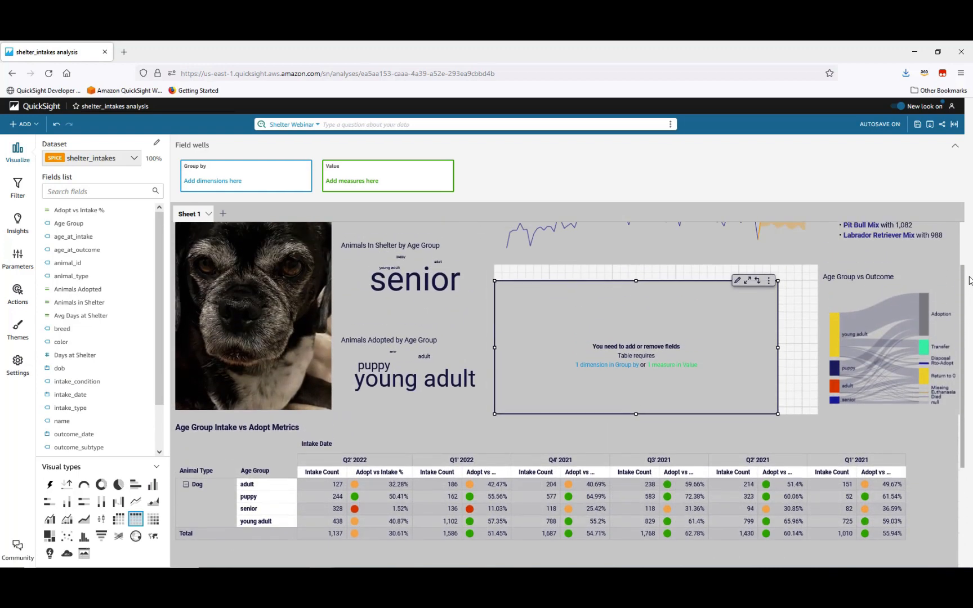
pyautogui.moveTo(778, 347); pyautogui.dragTo(817, 349)
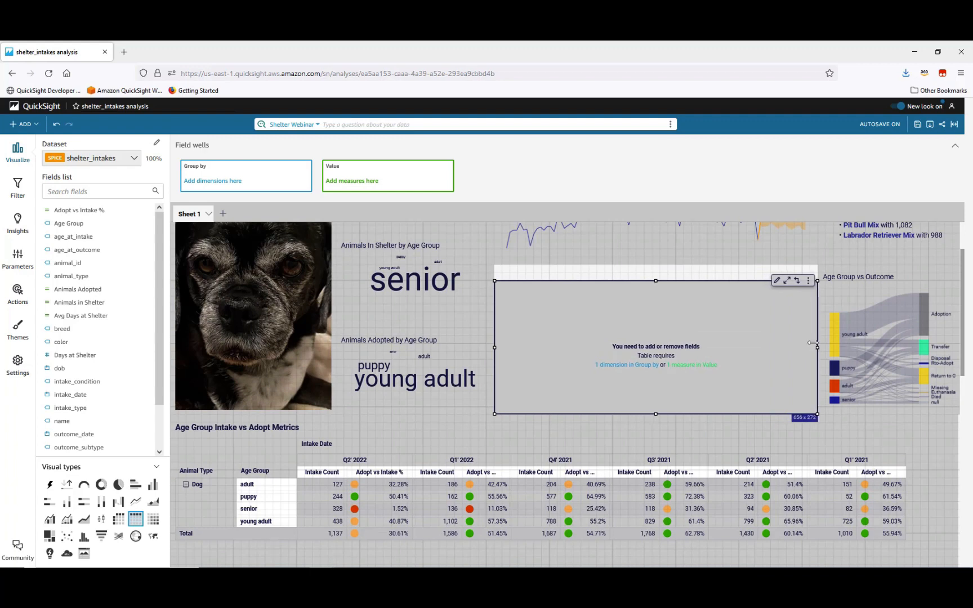
pyautogui.moveTo(655, 281); pyautogui.dragTo(658, 267)
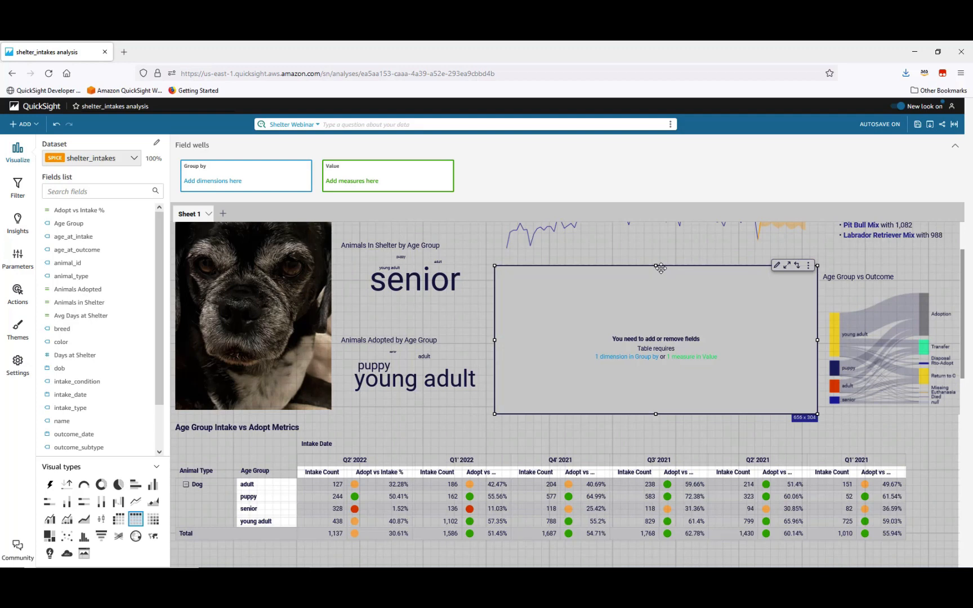
# - Group the empty table by animal_id, name, Age Group and breed
pyautogui.click(70, 266)
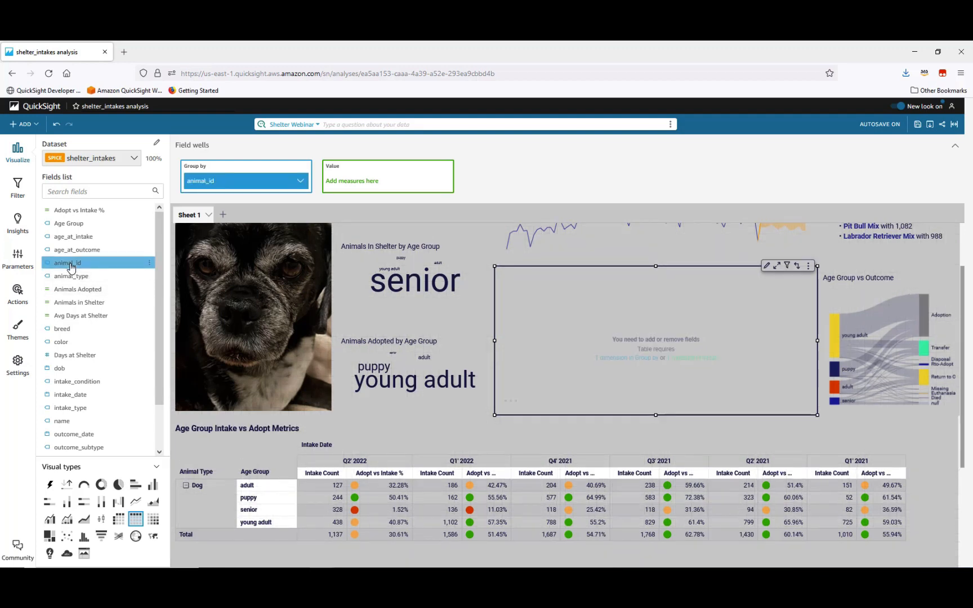
pyautogui.click(63, 421)
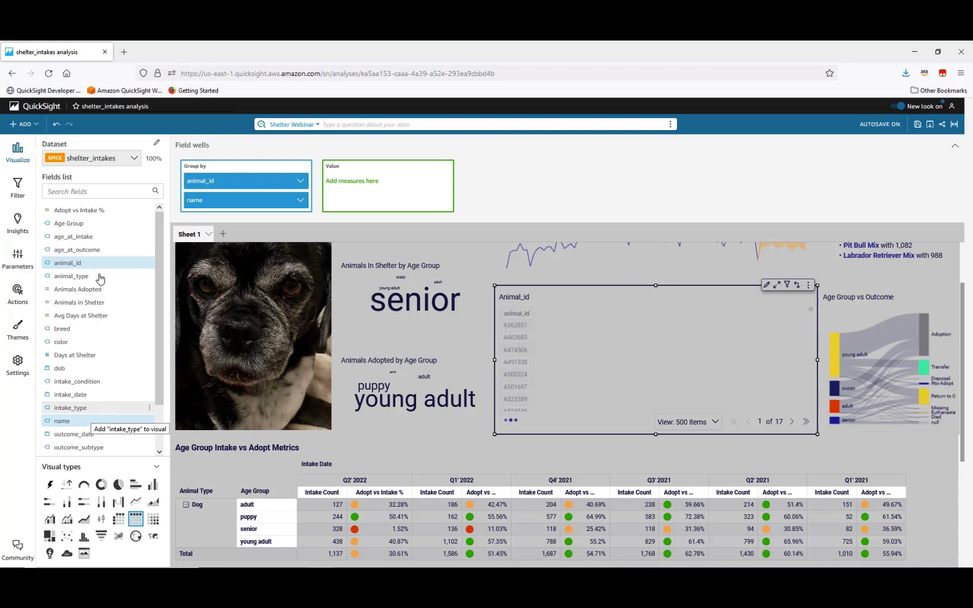
pyautogui.click(77, 225)
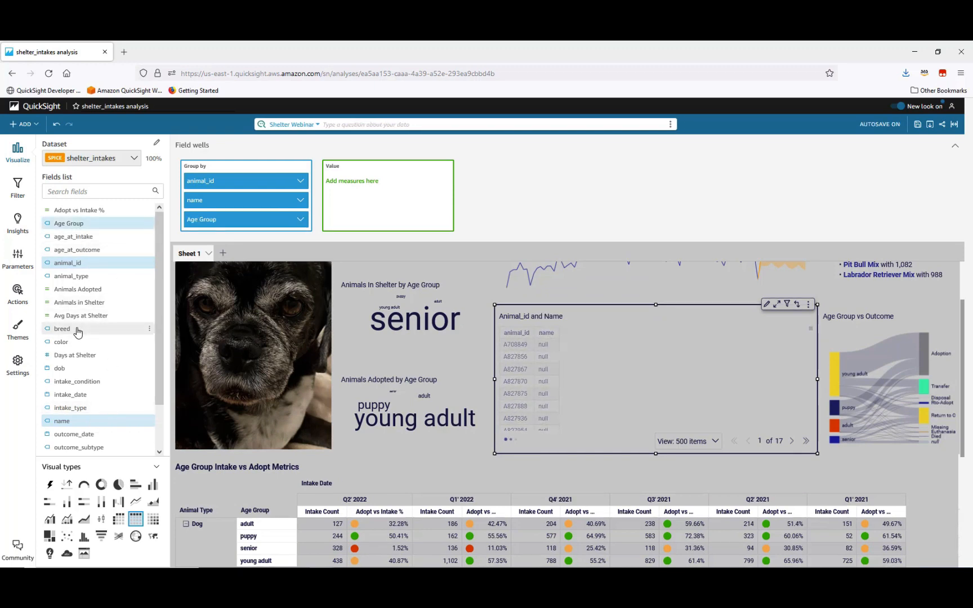
pyautogui.click(80, 330)
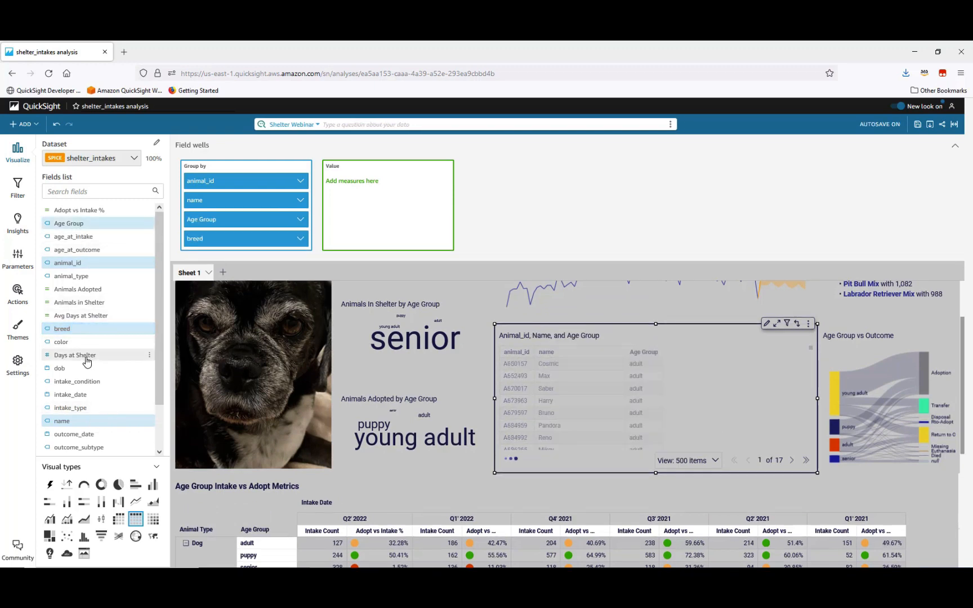
# - Convert the Days at Shelter field to a measure and add it to the table as a summed value
pyautogui.click(150, 355)
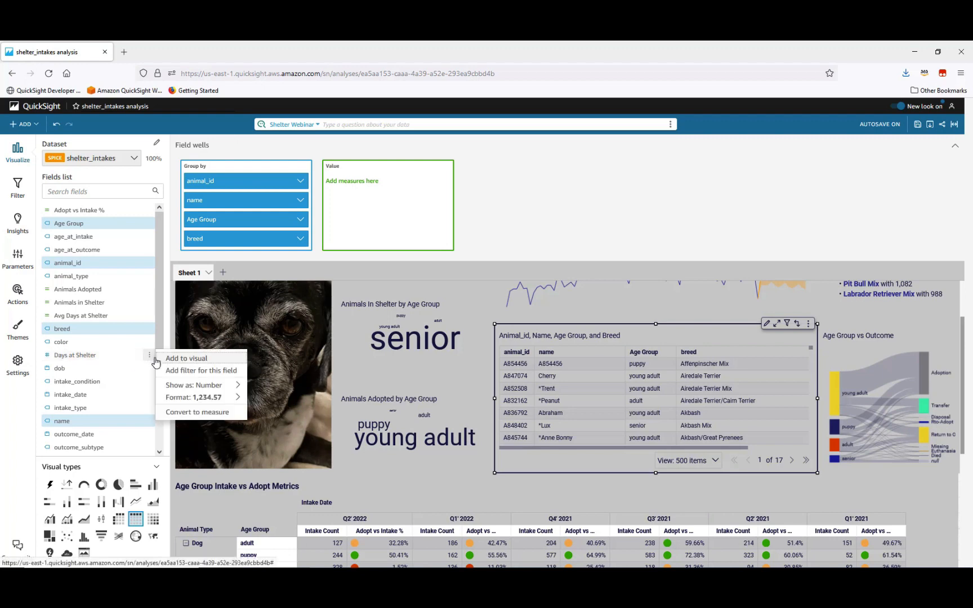
pyautogui.click(176, 414)
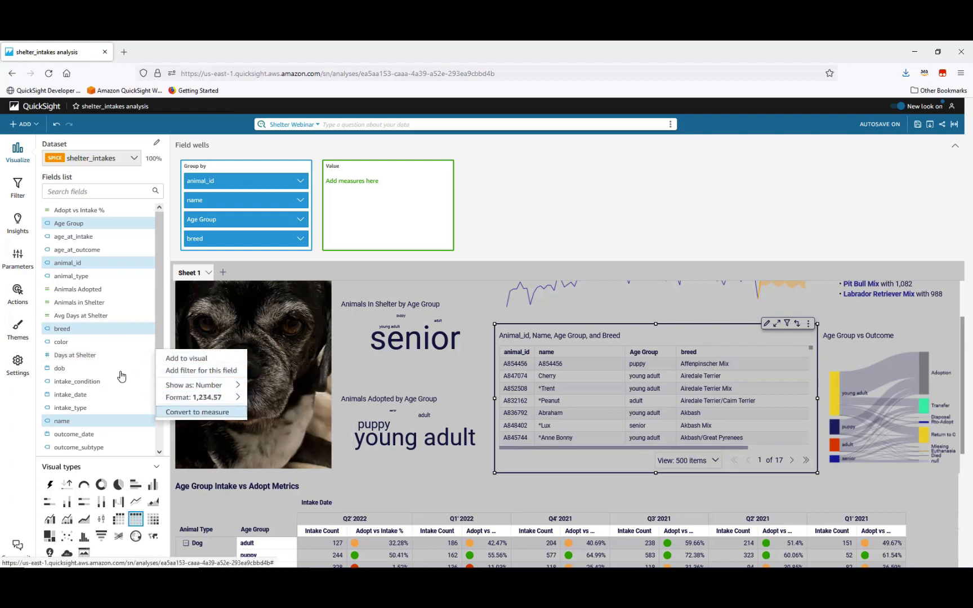
pyautogui.click(83, 357)
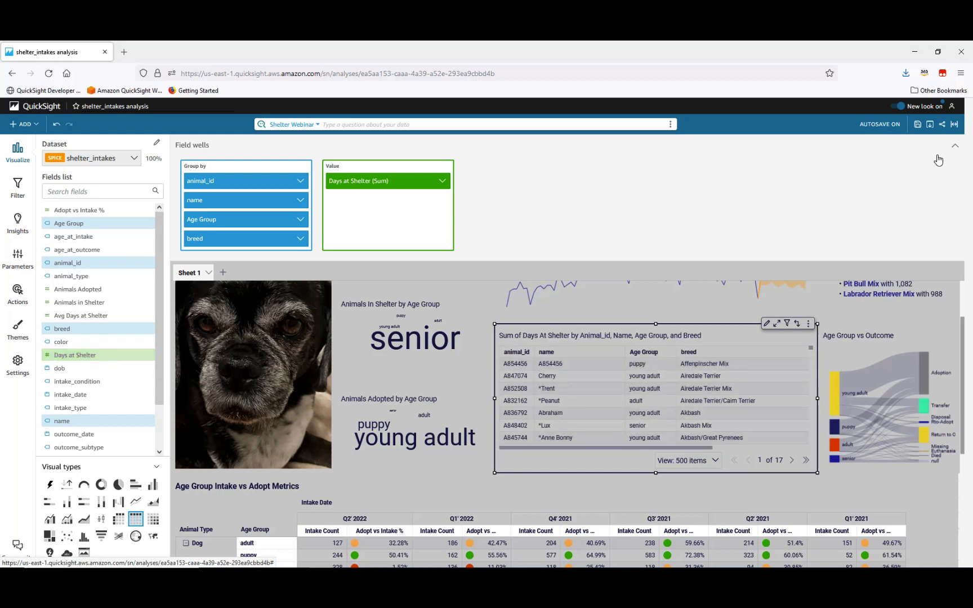
pyautogui.click(956, 149)
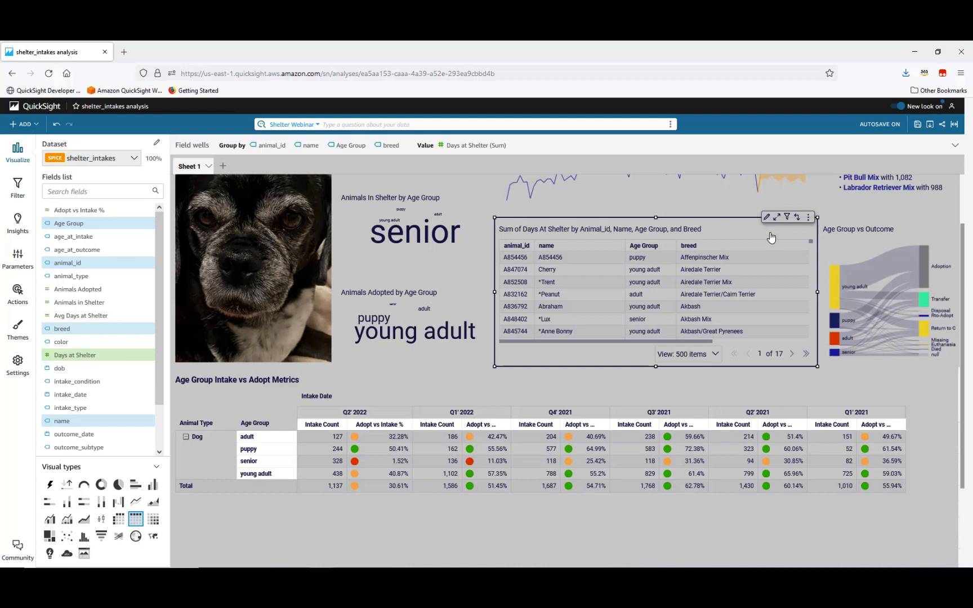
# - Add a filter on Days at Shelter for the new table
pyautogui.click(787, 219)
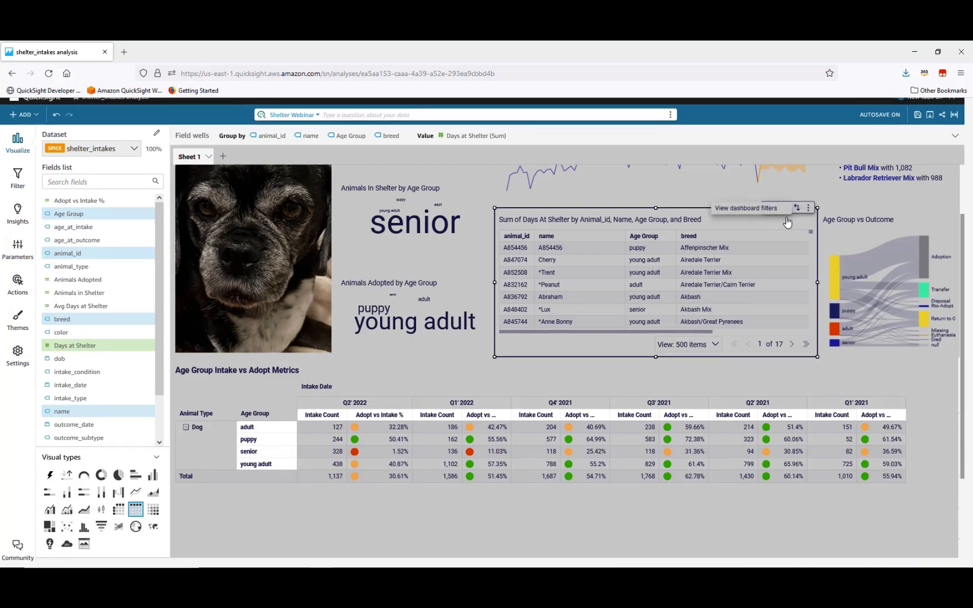
pyautogui.click(736, 214)
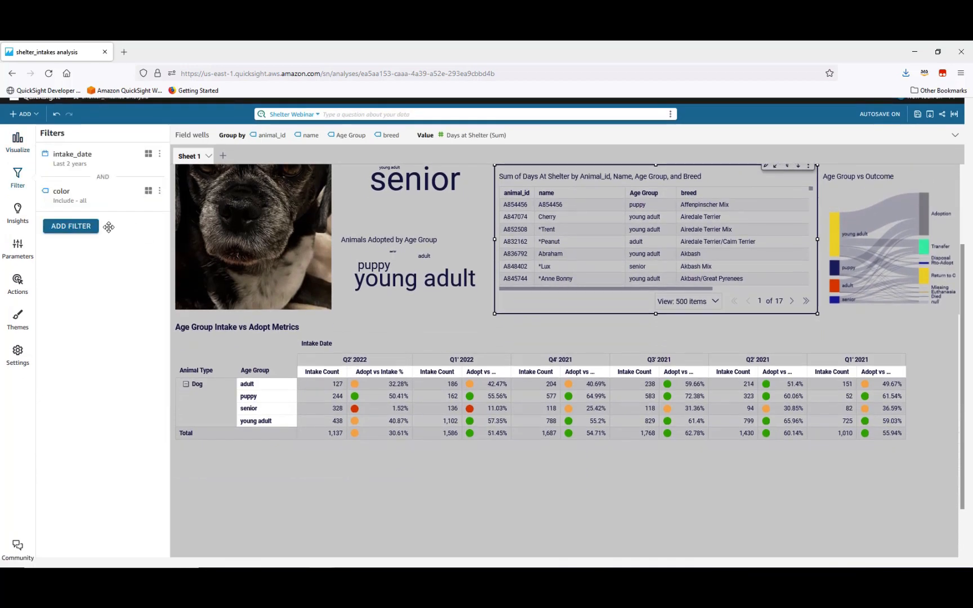
pyautogui.click(79, 231)
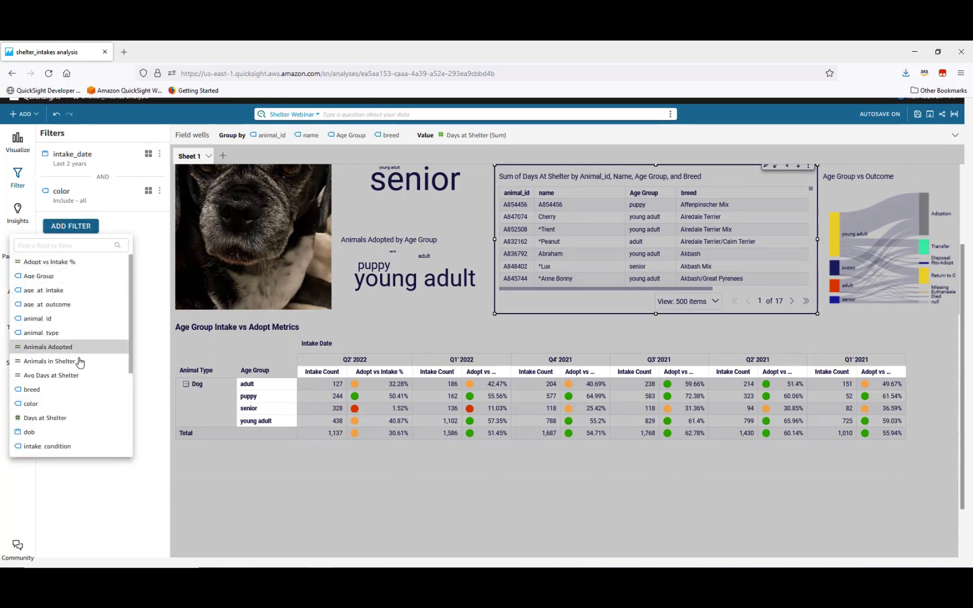
pyautogui.click(53, 419)
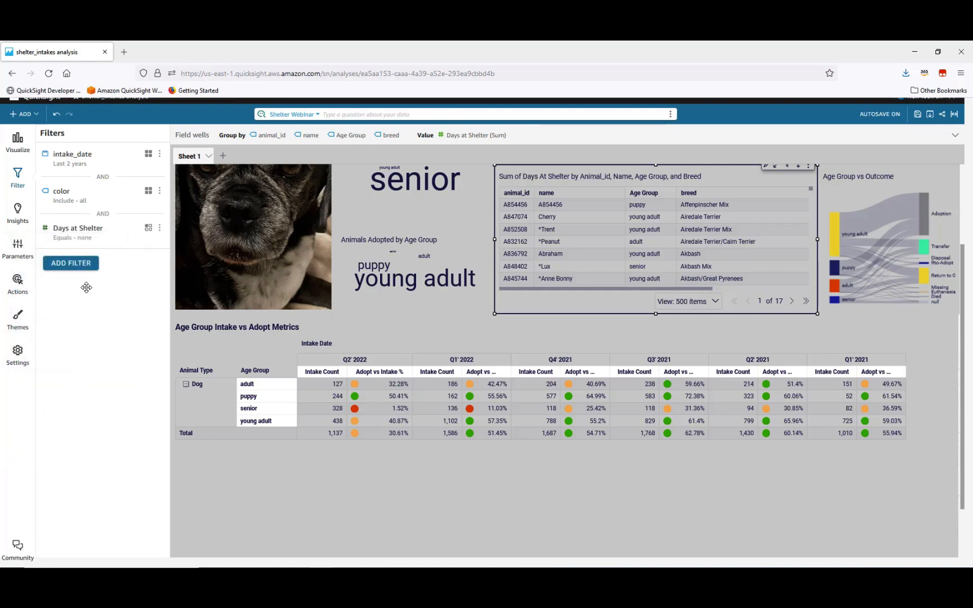
# - Set the Days at Shelter filter to a sum greater than 20, apply it and return to the fields list
pyautogui.click(90, 235)
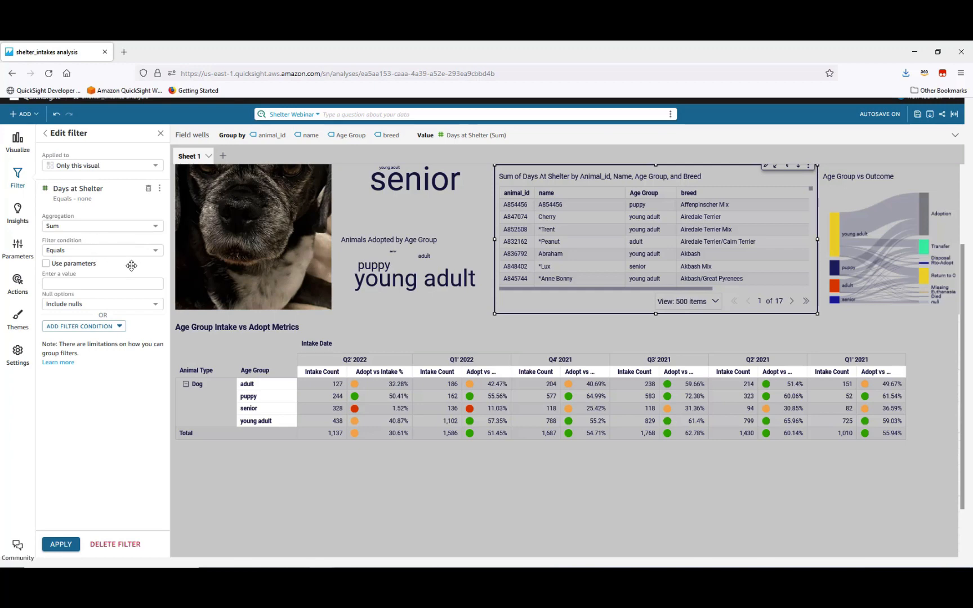
pyautogui.click(156, 251)
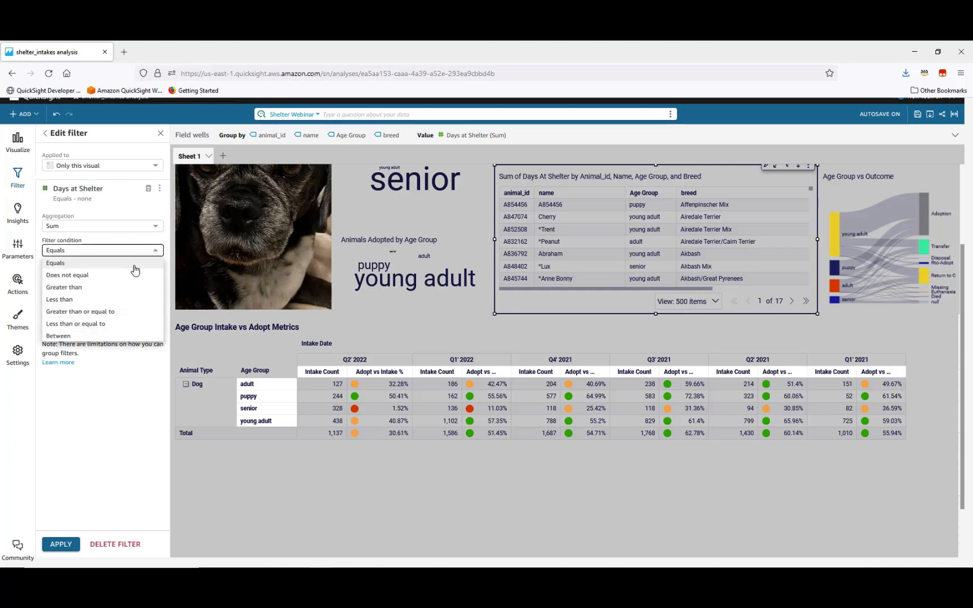
pyautogui.click(123, 288)
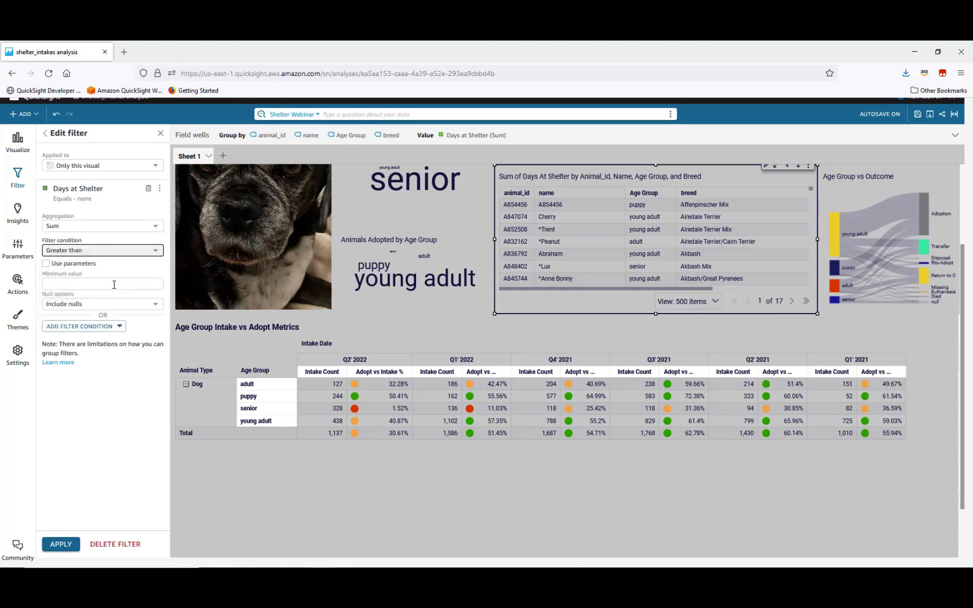
pyautogui.click(114, 285)
pyautogui.write('20')
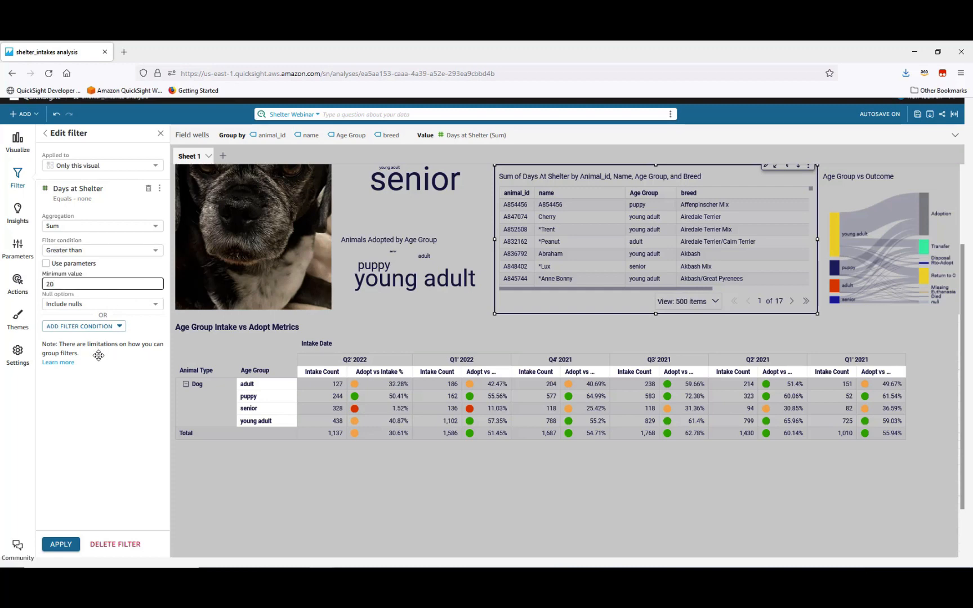
pyautogui.click(61, 545)
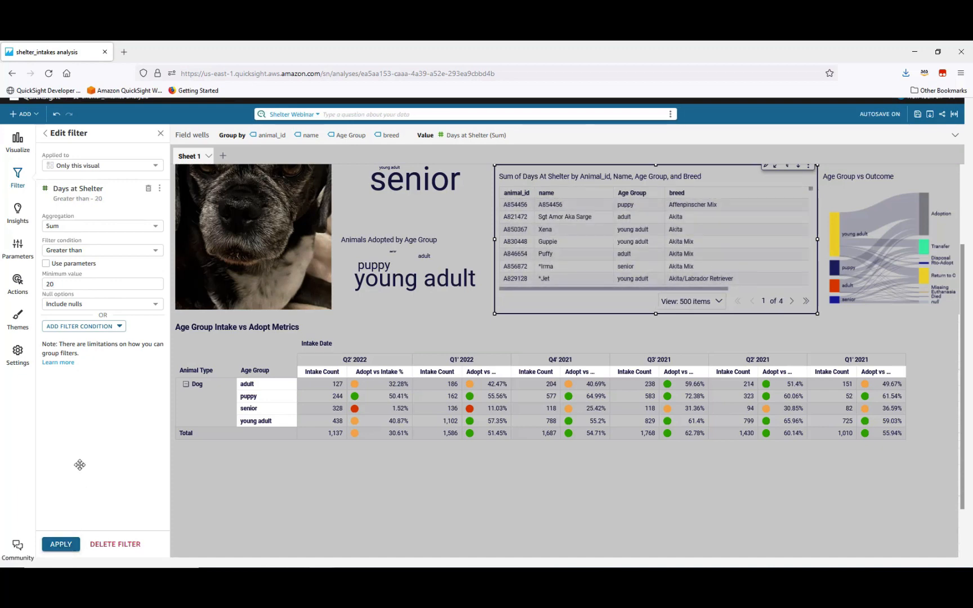
pyautogui.click(161, 135)
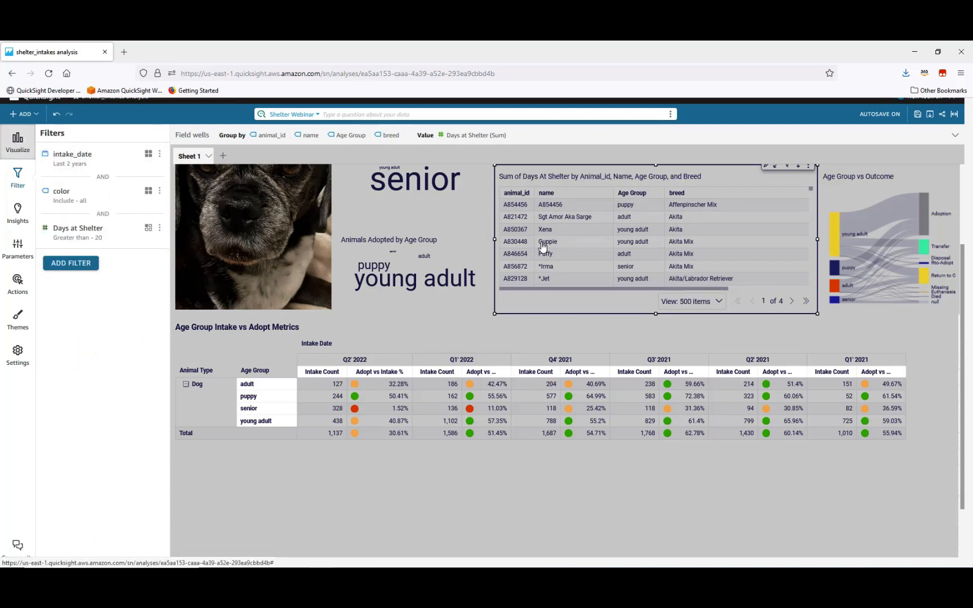
pyautogui.click(18, 142)
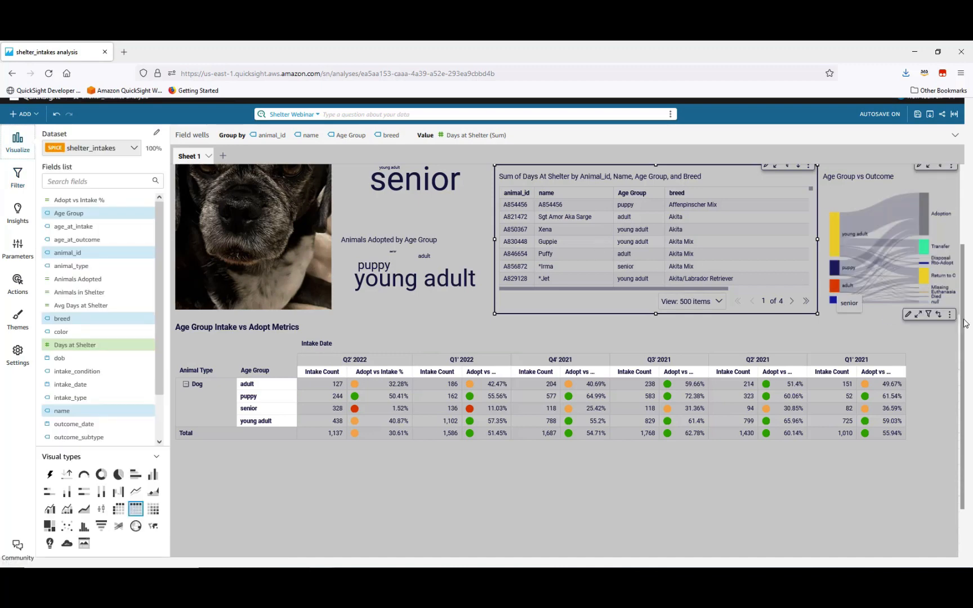
# - Open the table's title for editing and replace its text with "I NEED A HOME"
pyautogui.scroll(2, 952, 281)
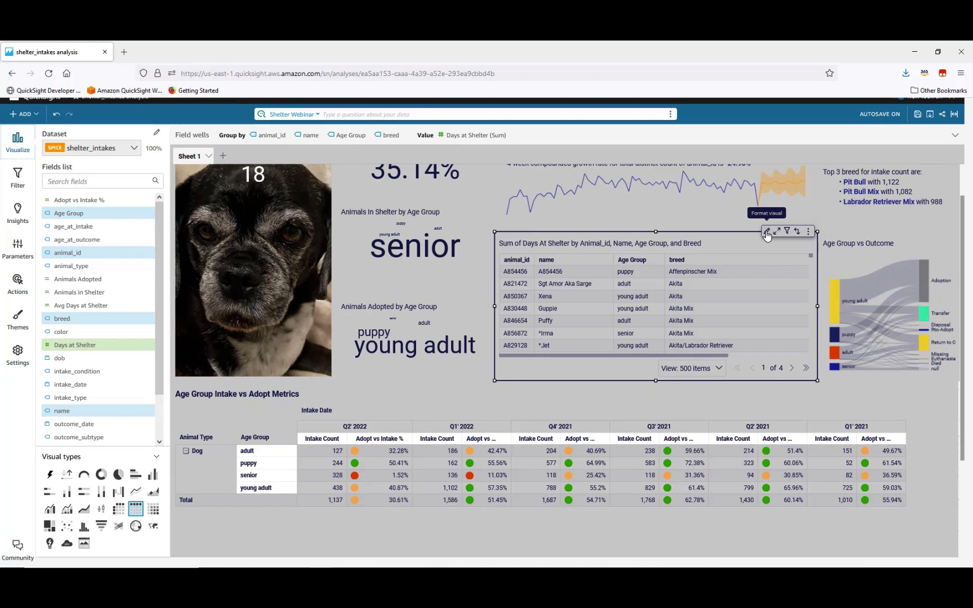
pyautogui.click(767, 232)
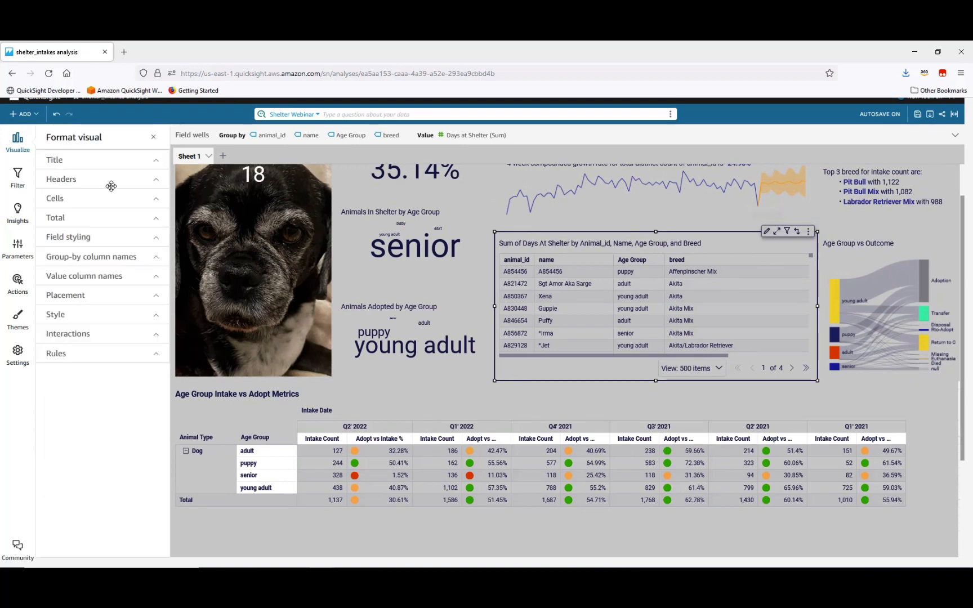
pyautogui.click(156, 160)
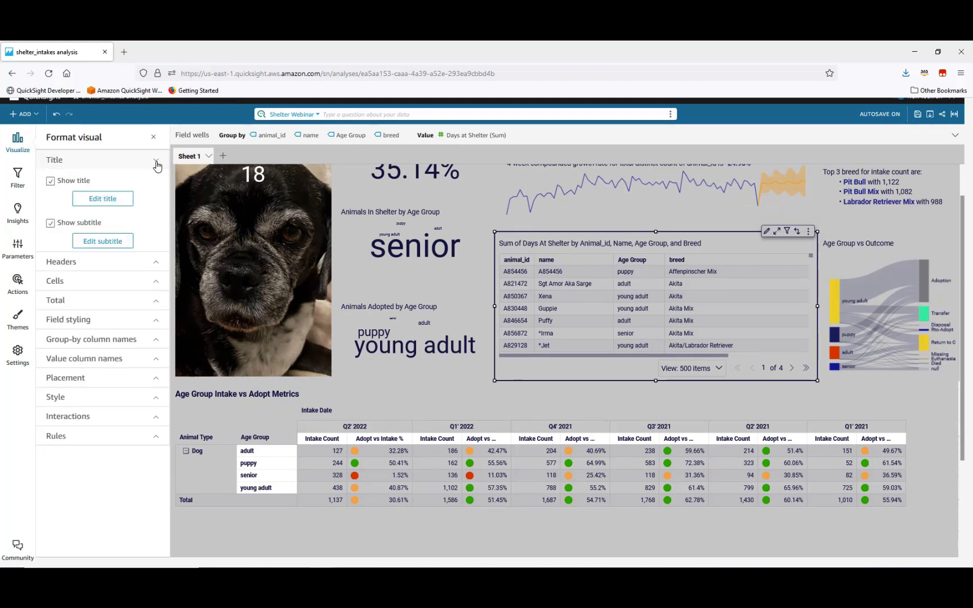
pyautogui.click(51, 181)
pyautogui.click(50, 181)
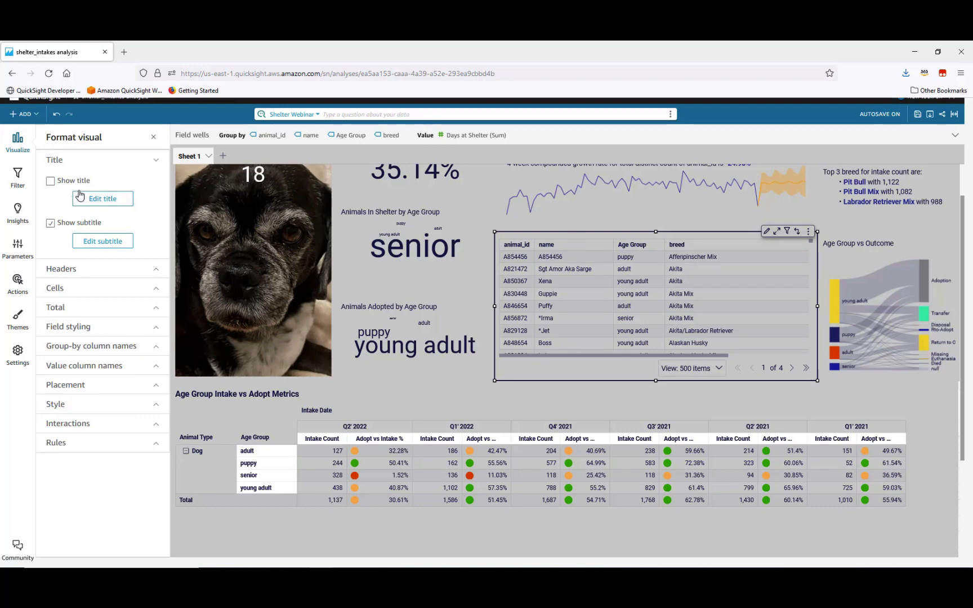
pyautogui.click(100, 199)
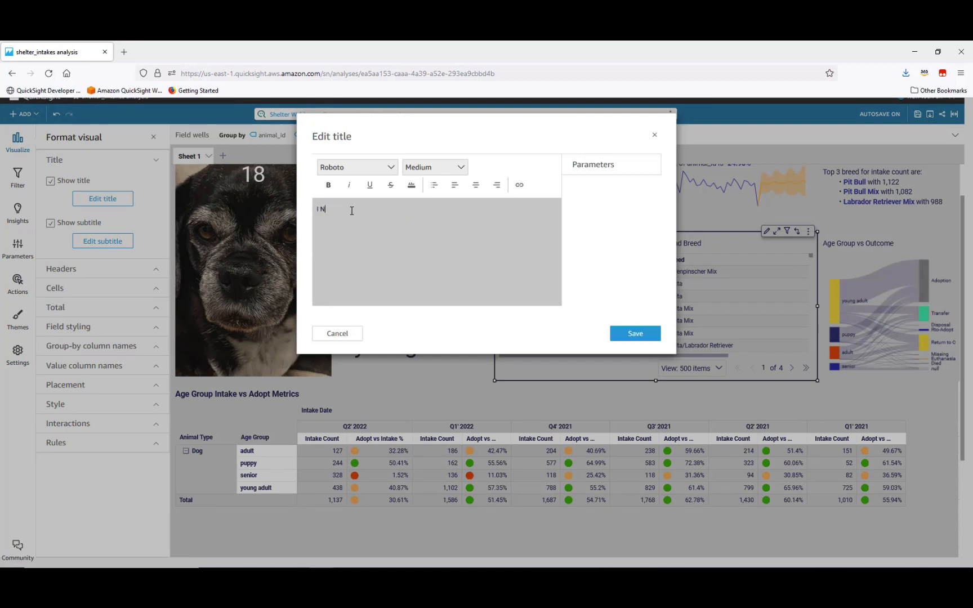
pyautogui.click(352, 211)
# - Format the "I NEED A HOME" title as centered, bold, Extra large and red #FE0404, and save it
pyautogui.moveTo(377, 209); pyautogui.dragTo(299, 211)
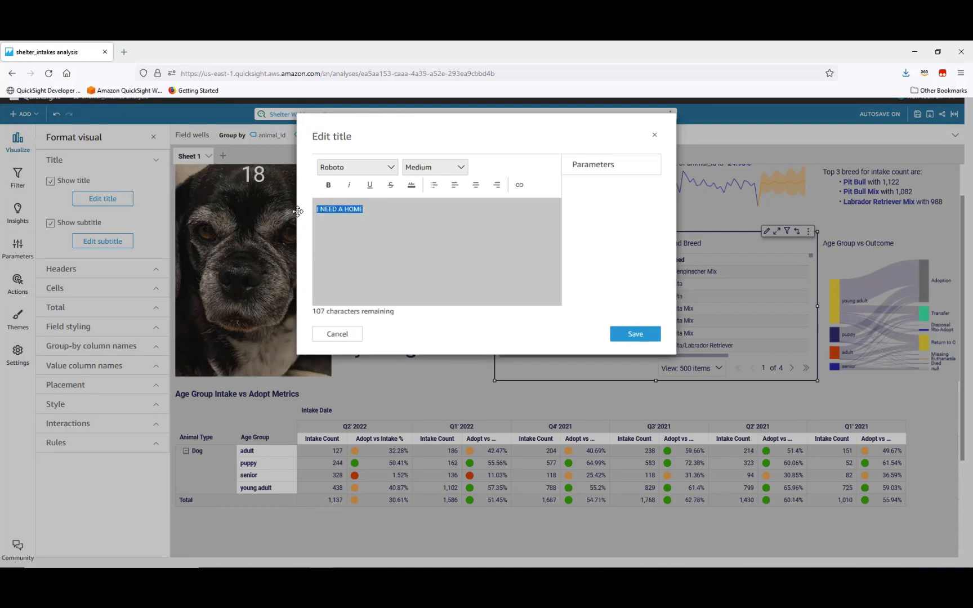
pyautogui.click(476, 186)
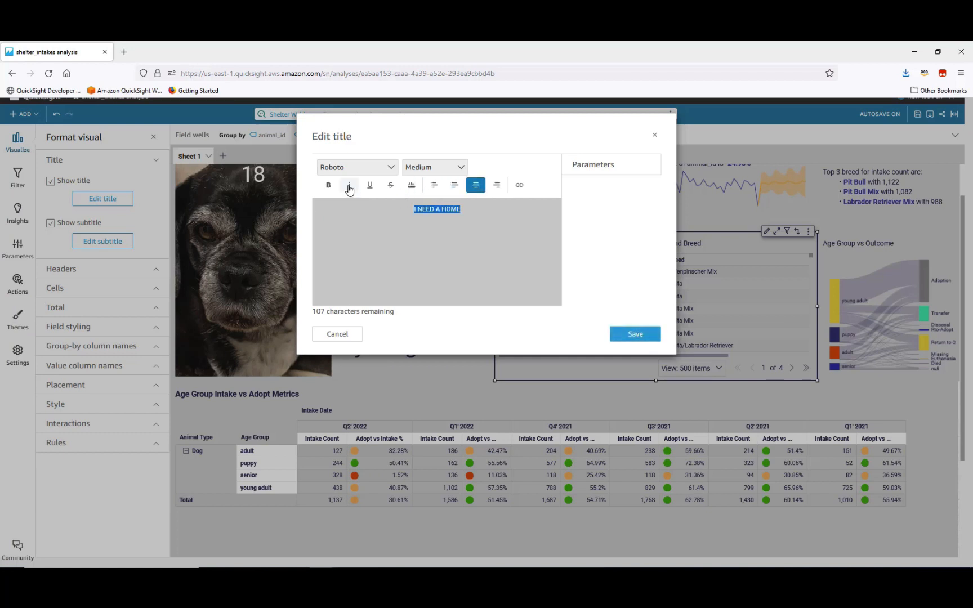
pyautogui.click(328, 184)
pyautogui.click(457, 166)
pyautogui.click(450, 234)
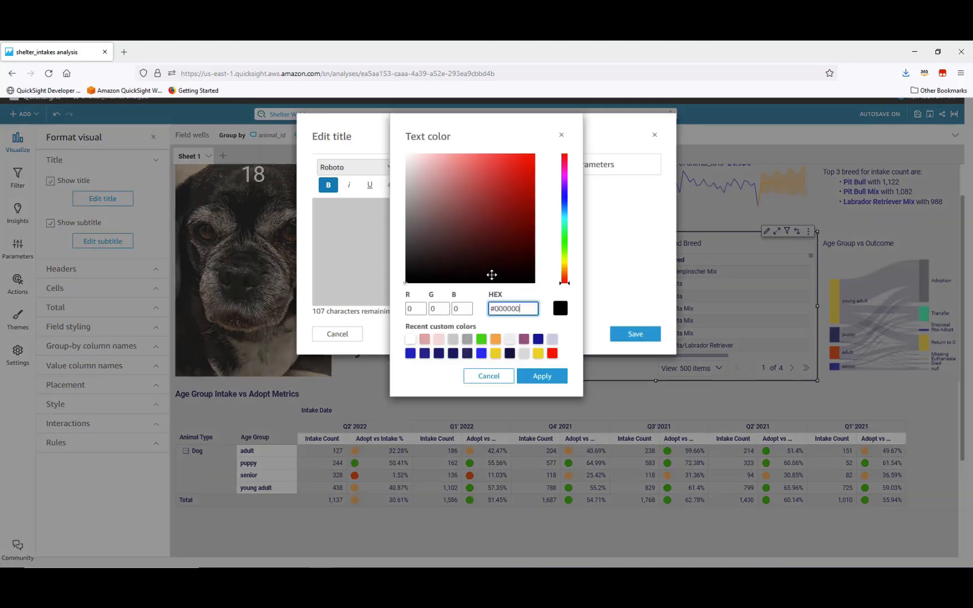
pyautogui.click(412, 185)
pyautogui.click(552, 353)
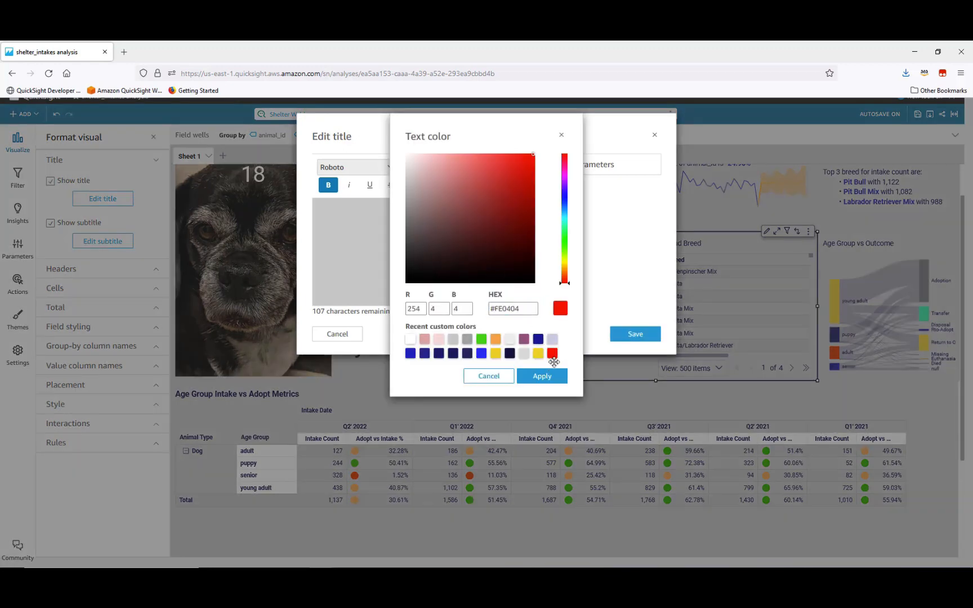
pyautogui.click(542, 382)
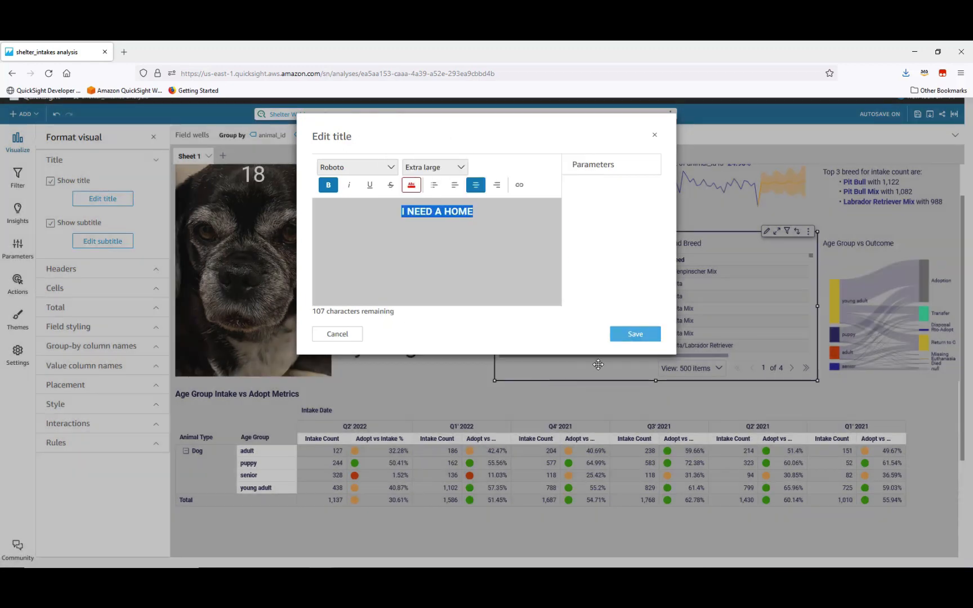
pyautogui.click(637, 337)
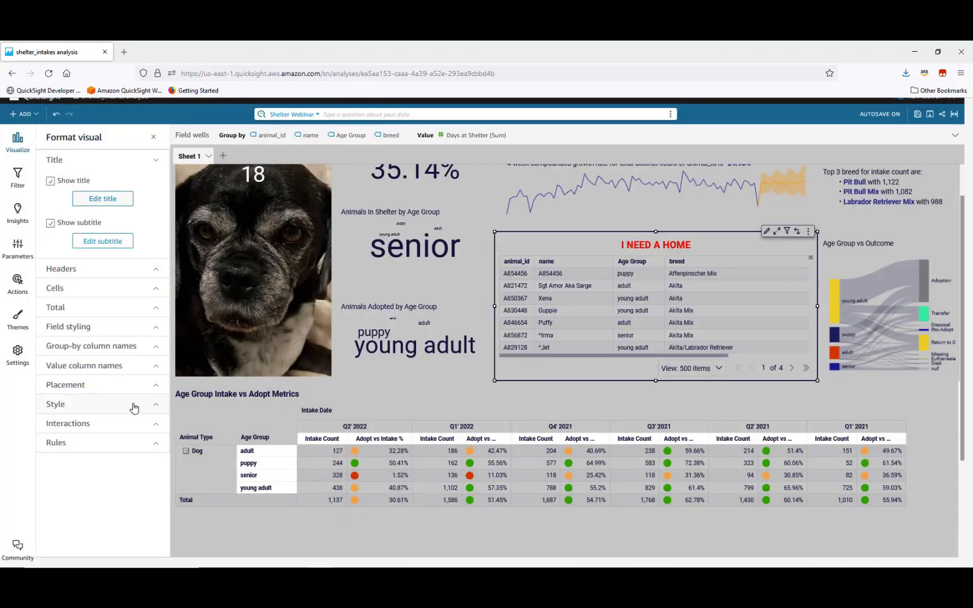
# - Color the table's alternating cell backgrounds, using darker pink for odd rows and light pink for even rows
pyautogui.click(154, 289)
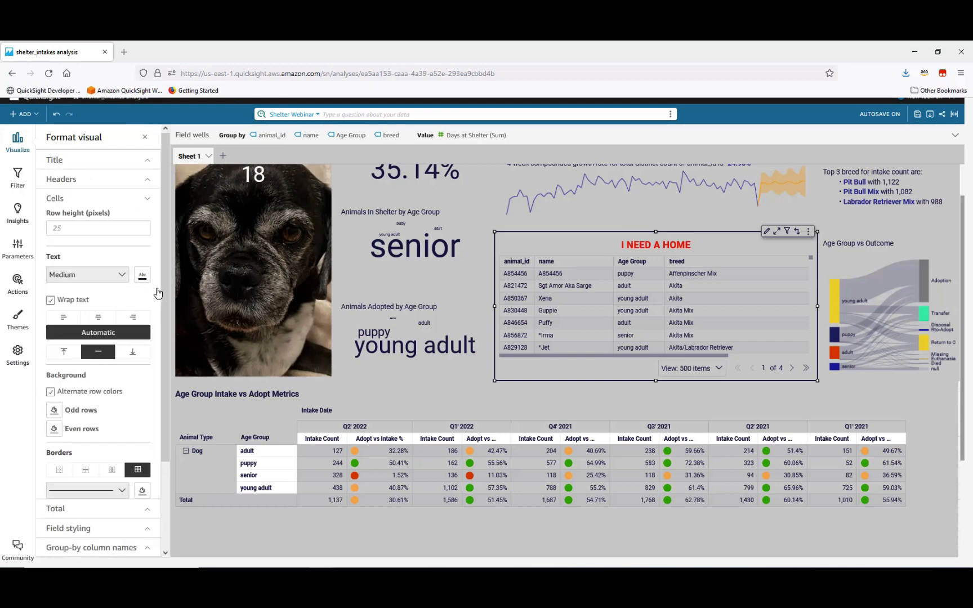
pyautogui.click(55, 414)
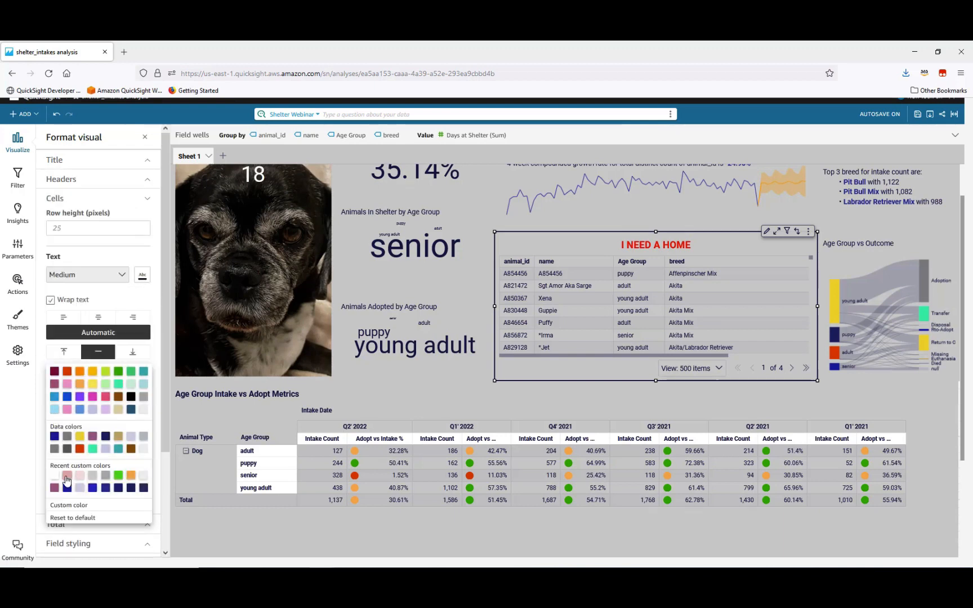
pyautogui.click(68, 479)
pyautogui.click(54, 432)
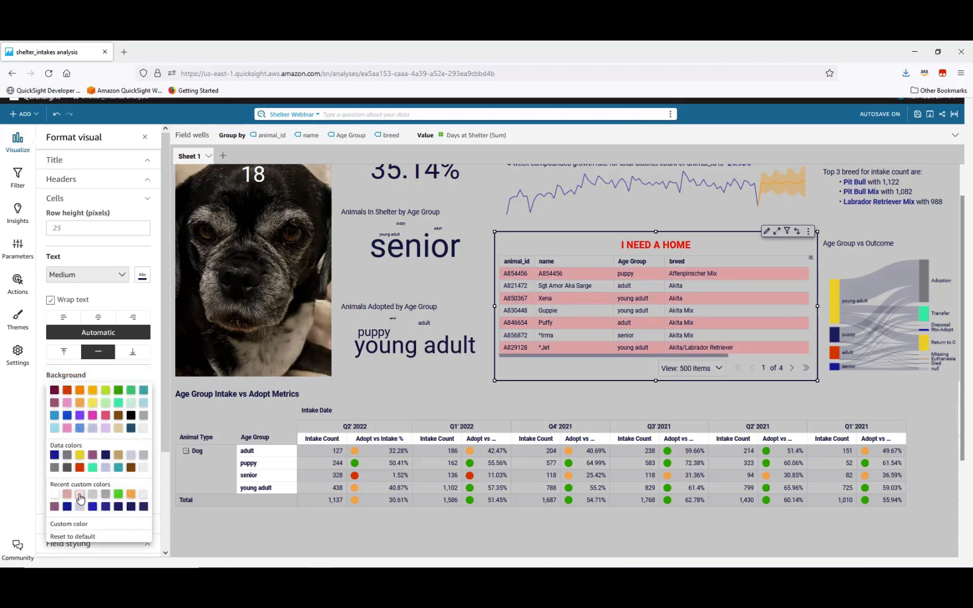
pyautogui.click(80, 495)
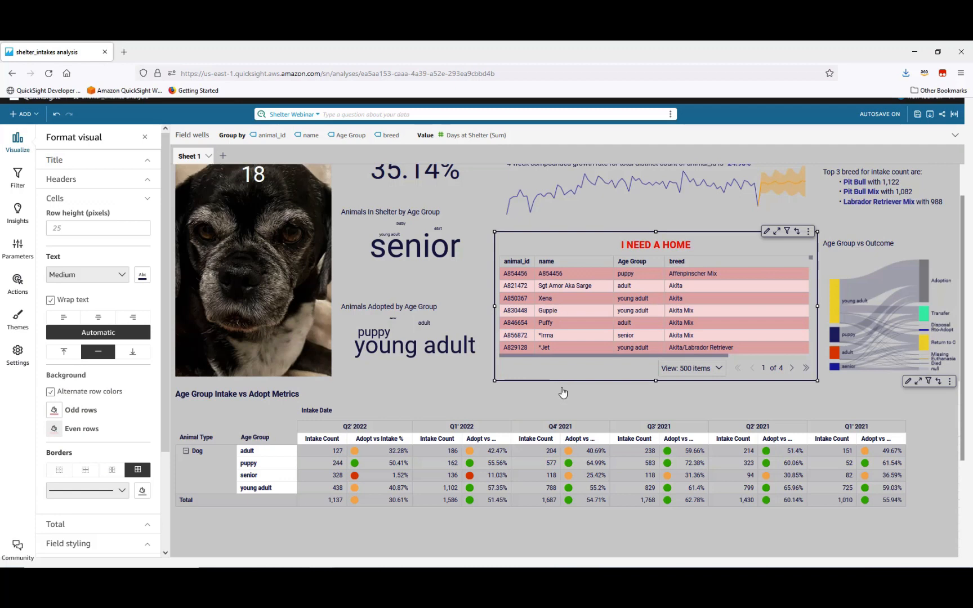
# - Narrow the name column of the I NEED A HOME table slightly
pyautogui.click(614, 262)
pyautogui.moveTo(611, 263); pyautogui.dragTo(587, 375)
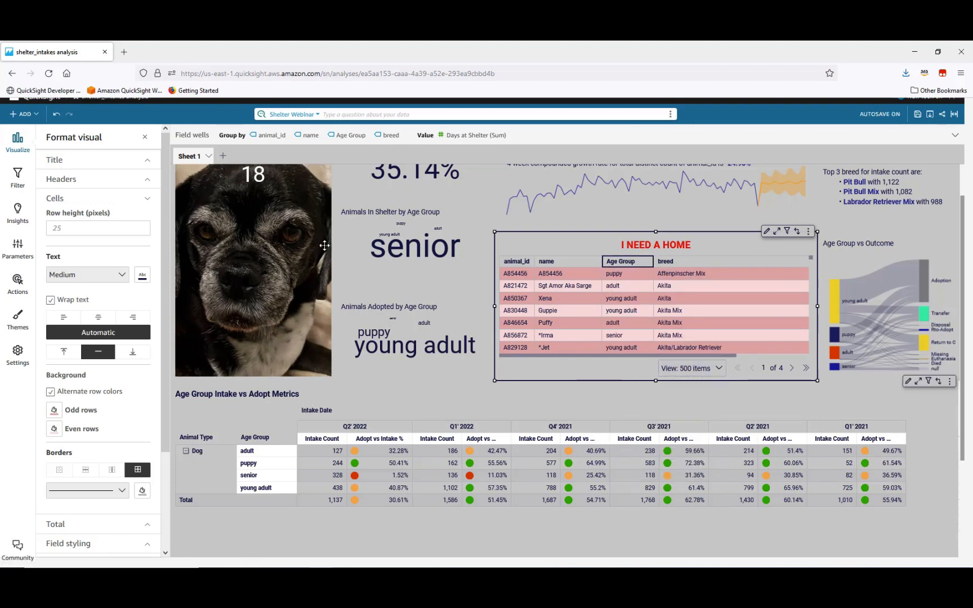
# - Filter the dashboard to the senior age group and sort the I NEED A HOME table by Days at Shelter in descending order
pyautogui.click(377, 246)
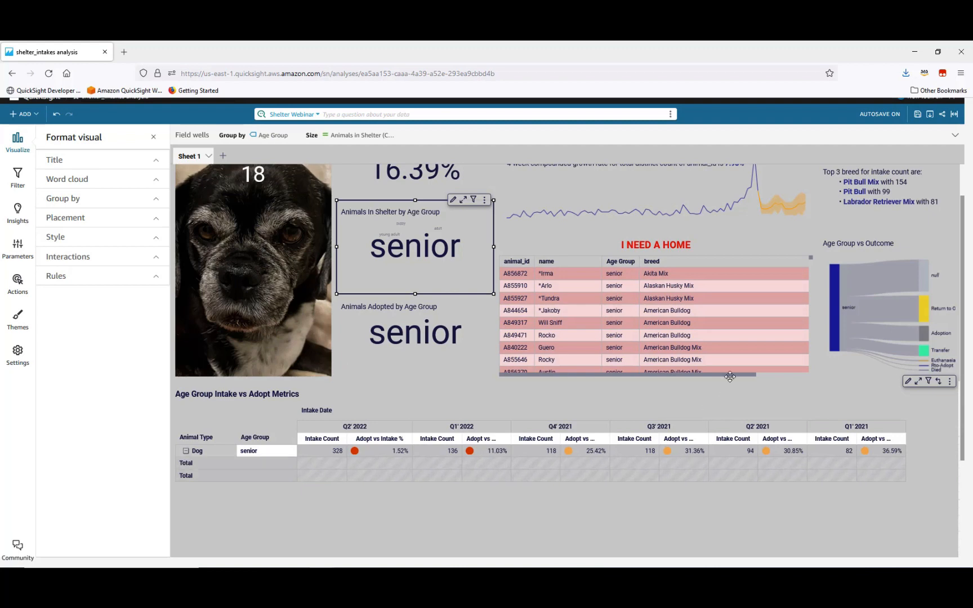
pyautogui.moveTo(730, 375); pyautogui.dragTo(790, 370)
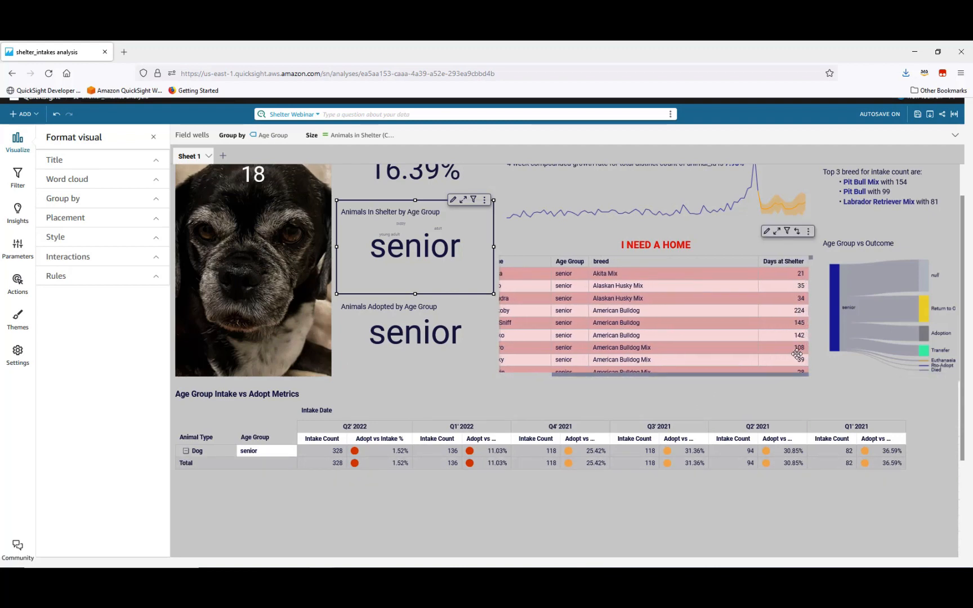
pyautogui.click(784, 265)
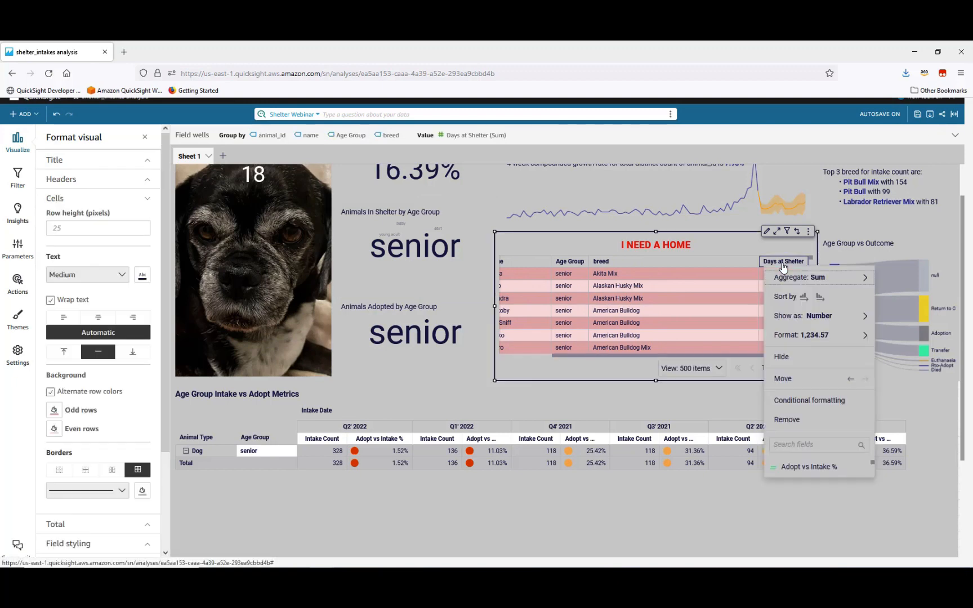
pyautogui.click(820, 298)
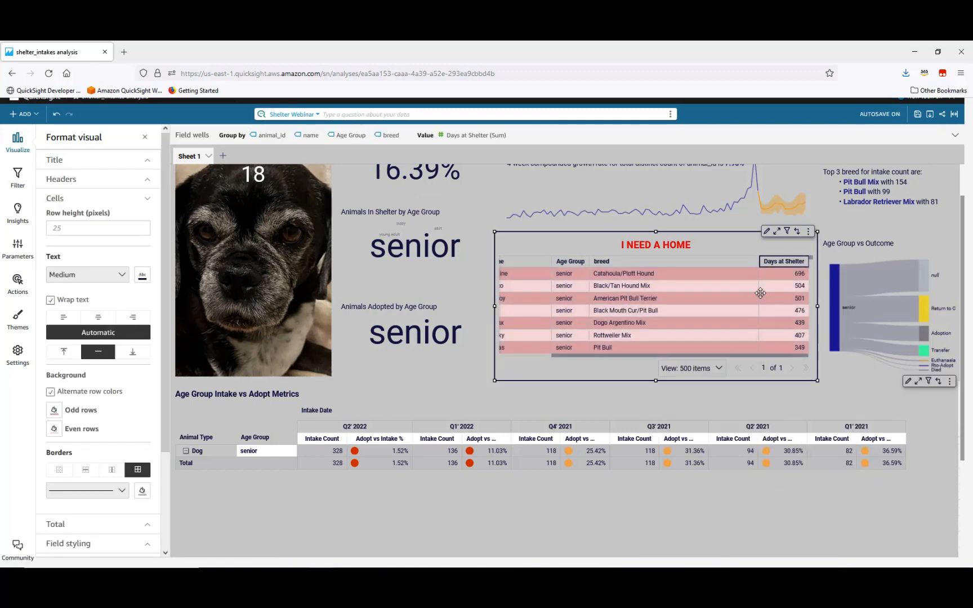
pyautogui.click(778, 419)
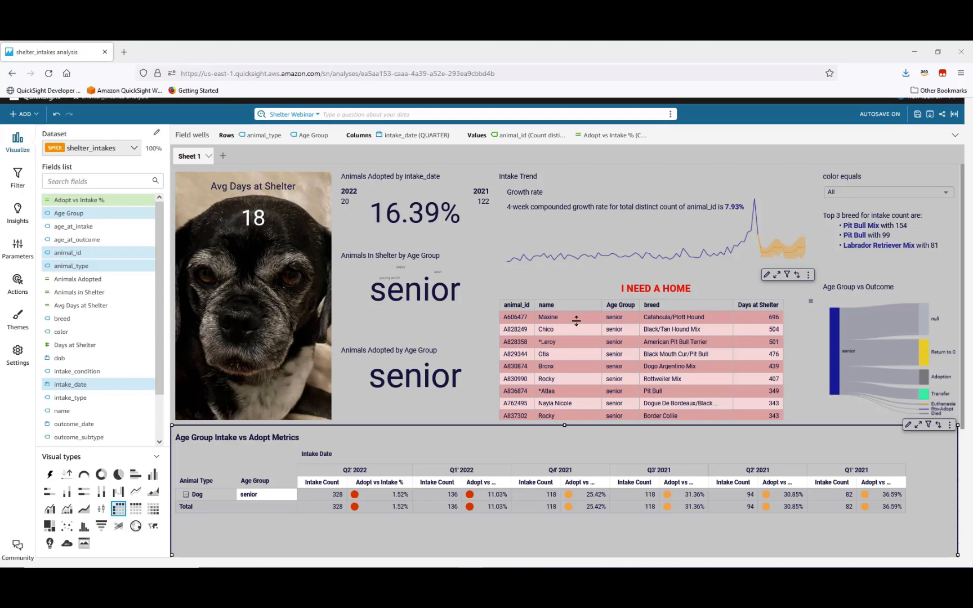
# - Publish the analysis as a new dashboard named "WEbinar Dashboard" and dismiss the sharing notice
pyautogui.click(943, 116)
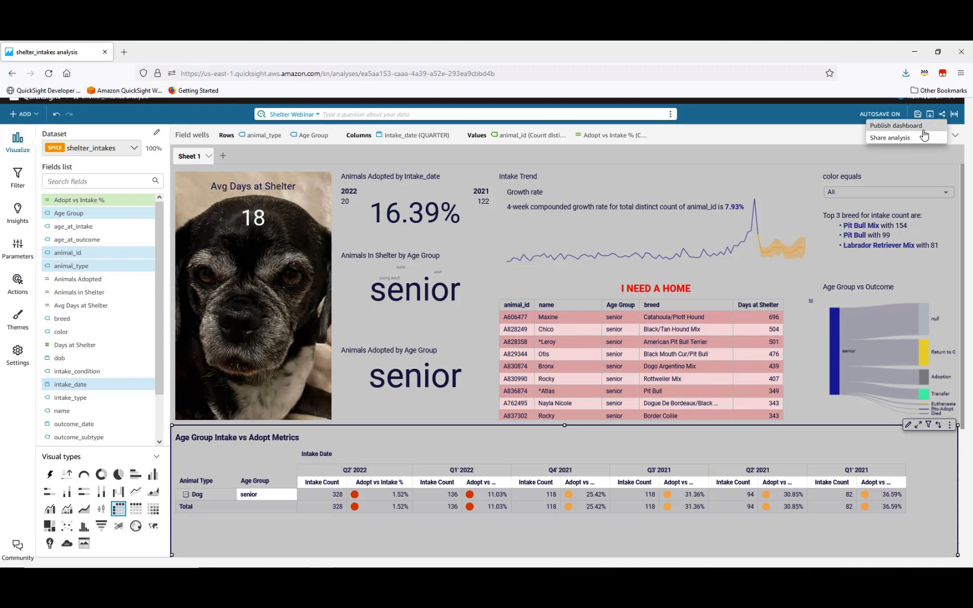
pyautogui.click(921, 127)
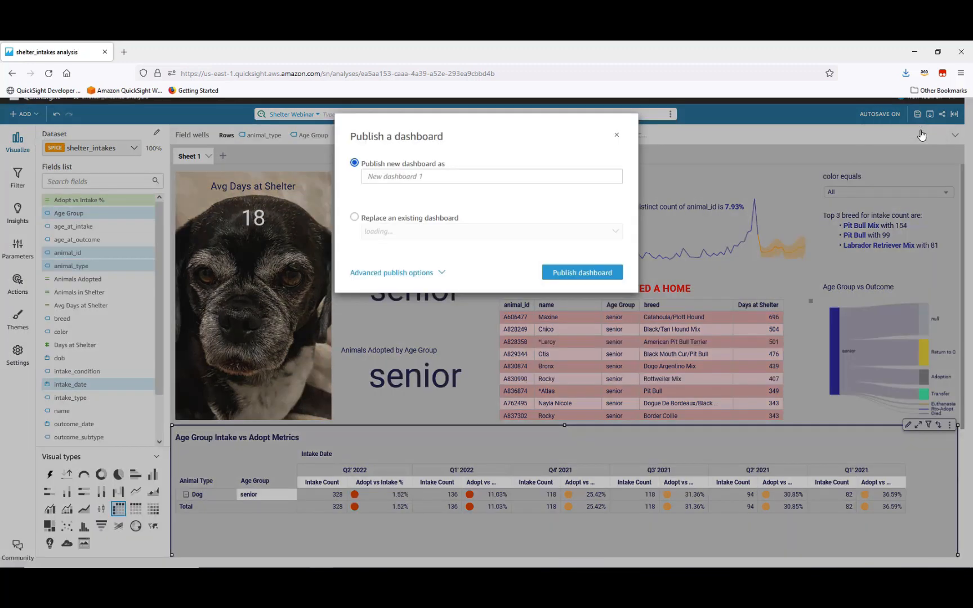
pyautogui.click(416, 177)
pyautogui.write('WEbinar Dashboard')
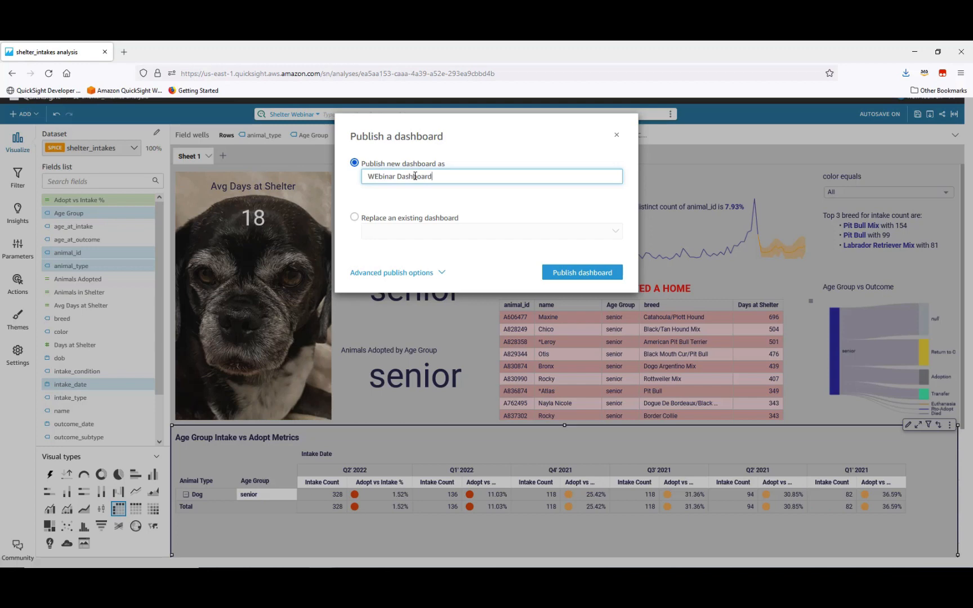
pyautogui.click(558, 274)
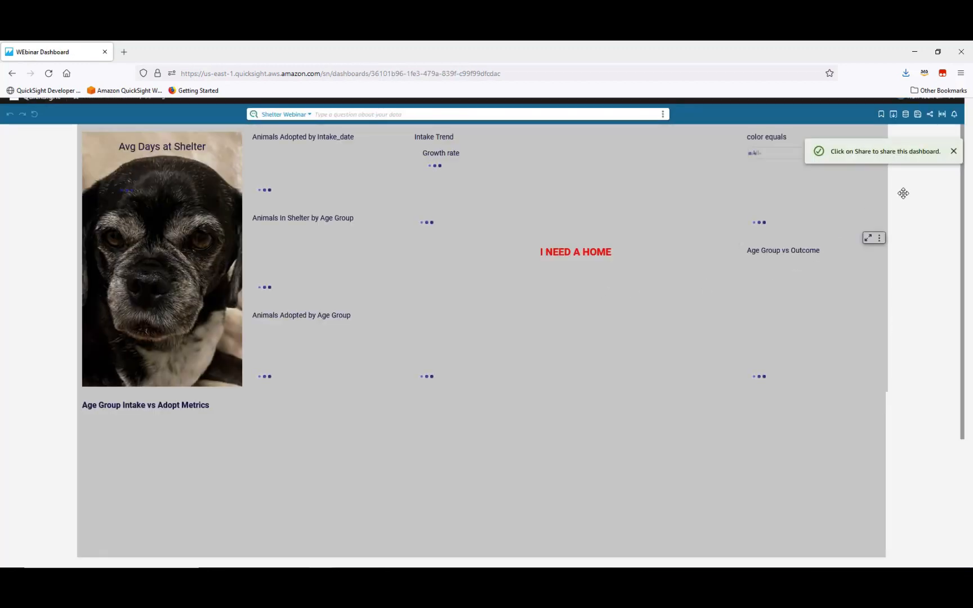
pyautogui.click(954, 152)
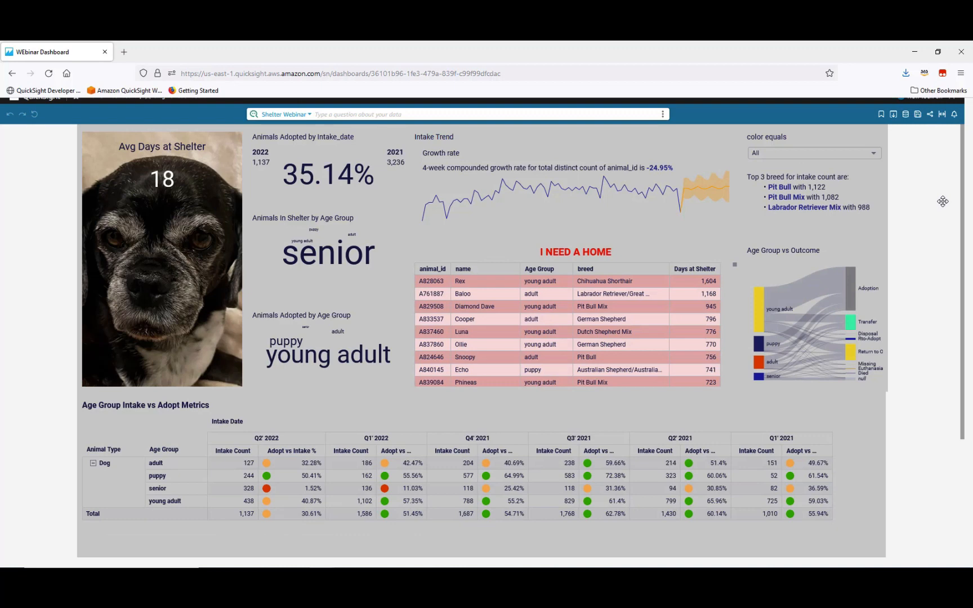
# - Look up a user by name in the dashboard's sharing settings, view the access roles on offer, and return to the dashboard
pyautogui.click(930, 115)
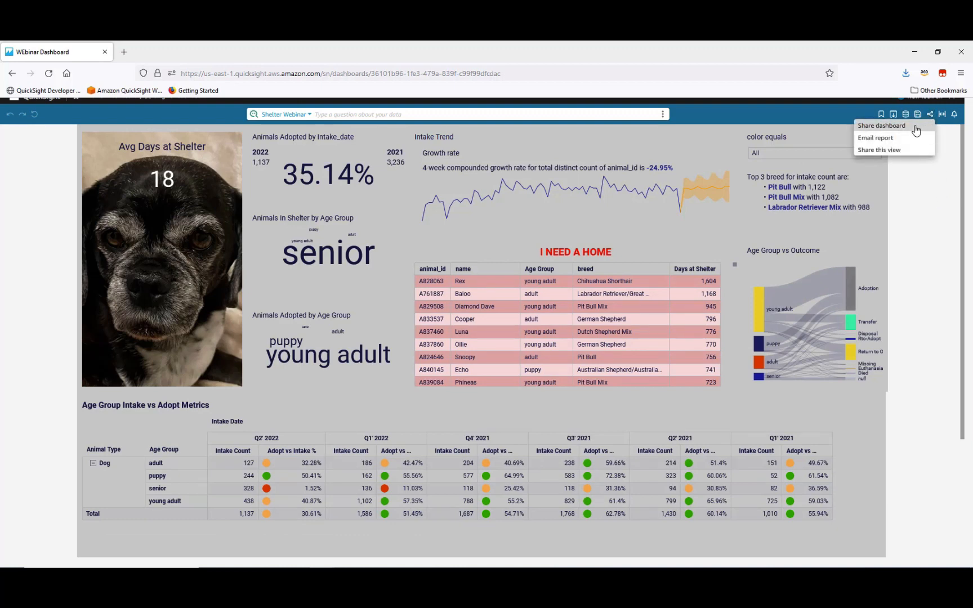
pyautogui.click(917, 128)
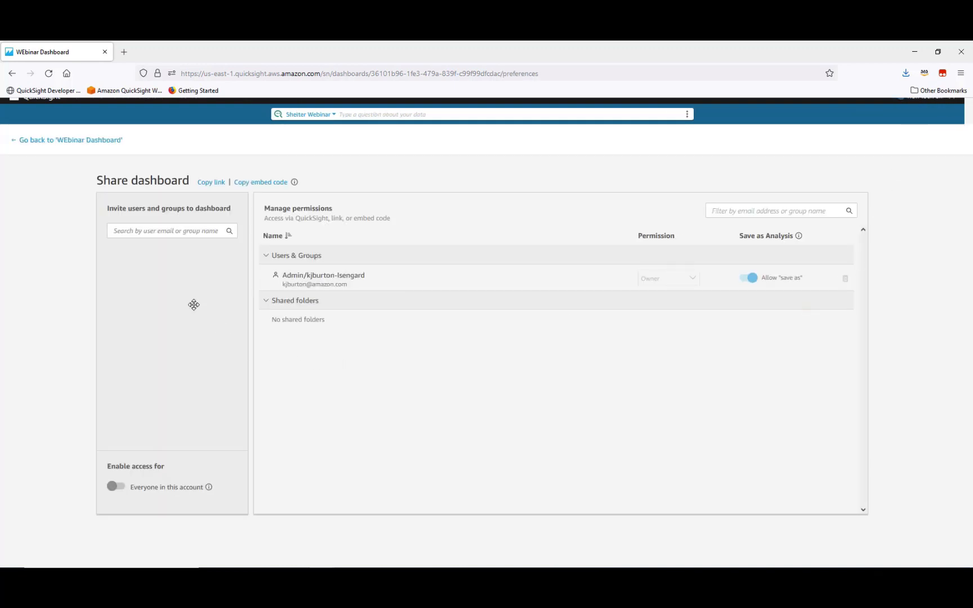
pyautogui.click(150, 233)
pyautogui.write('morgan')
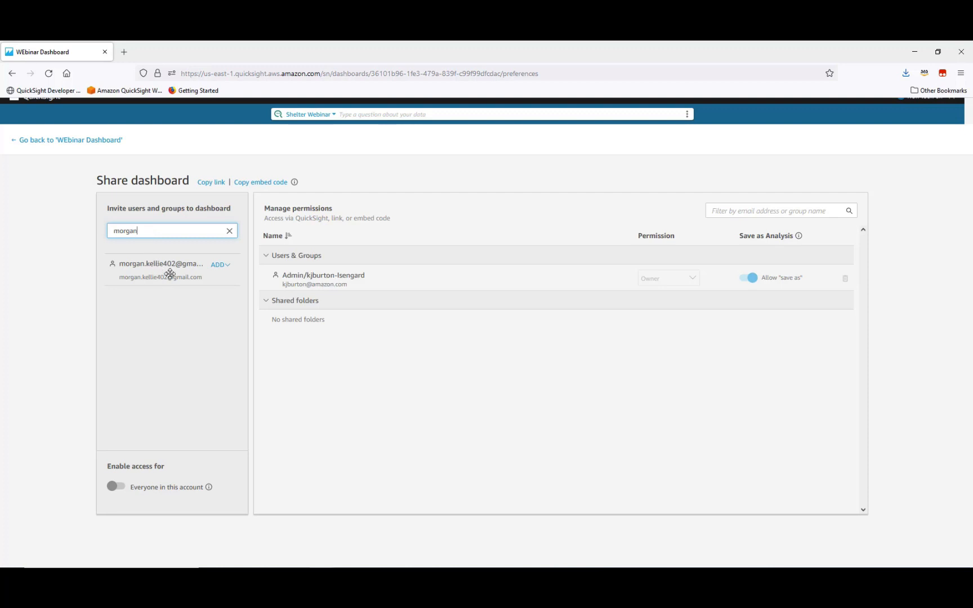
pyautogui.click(229, 269)
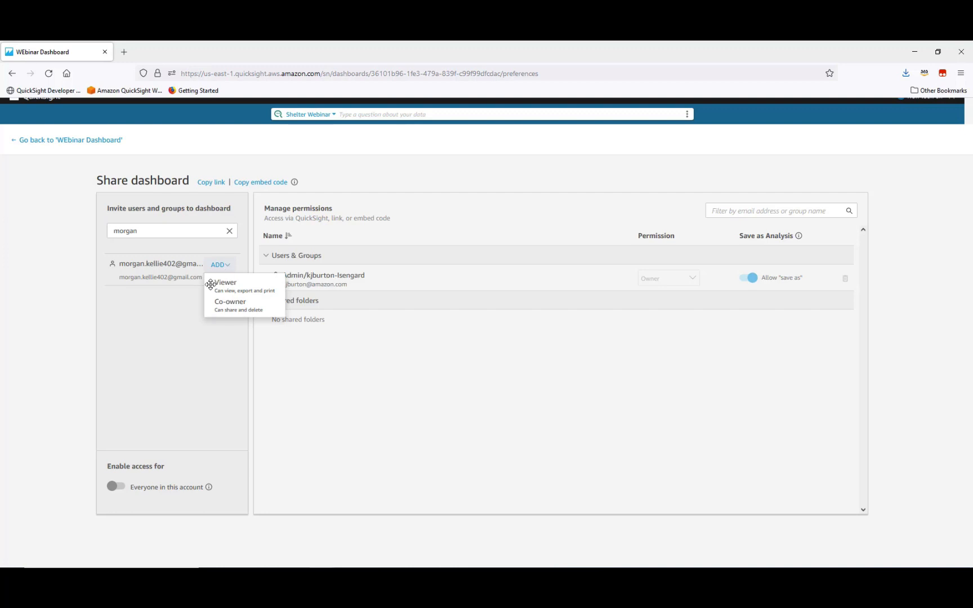
pyautogui.click(167, 333)
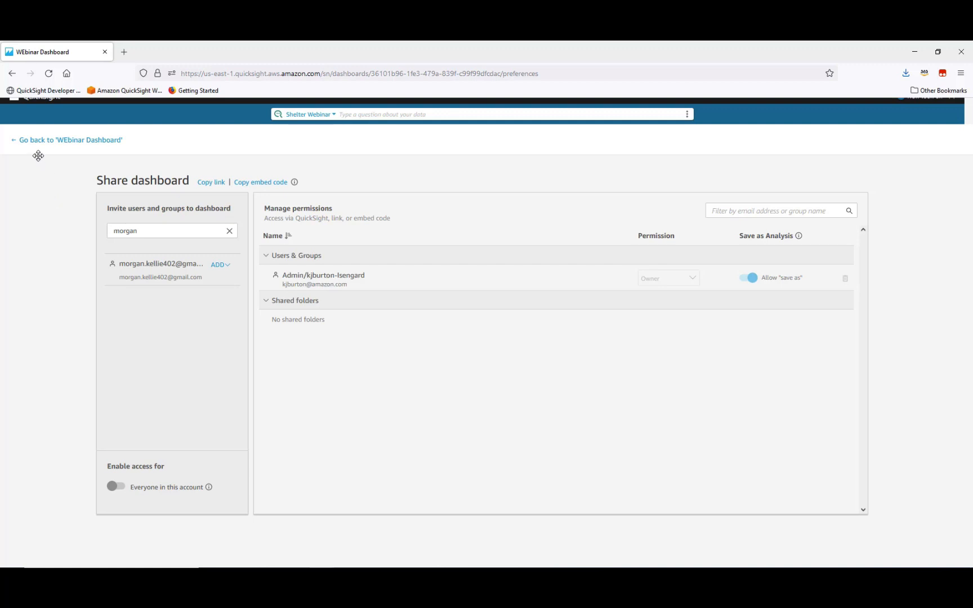
pyautogui.click(27, 141)
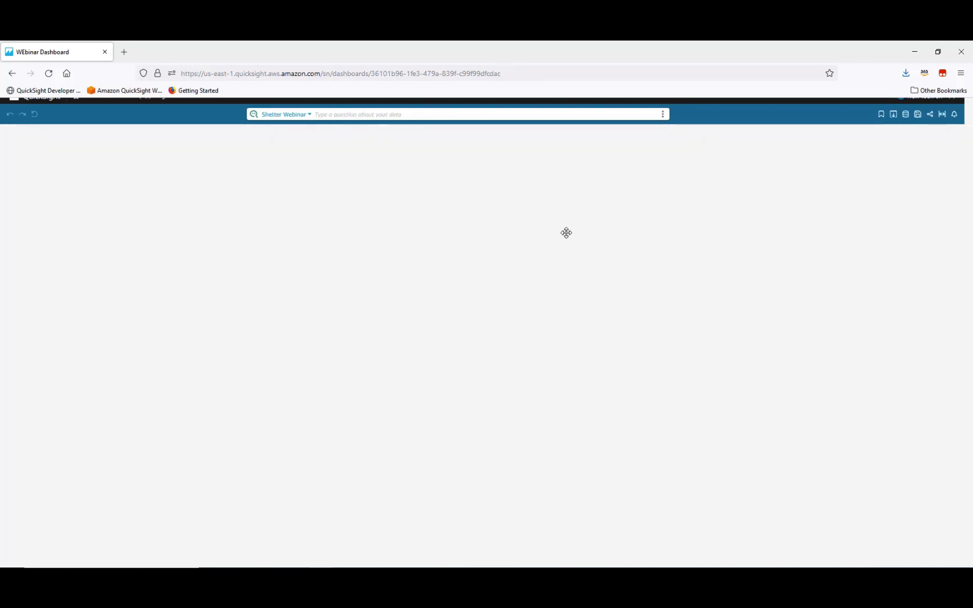
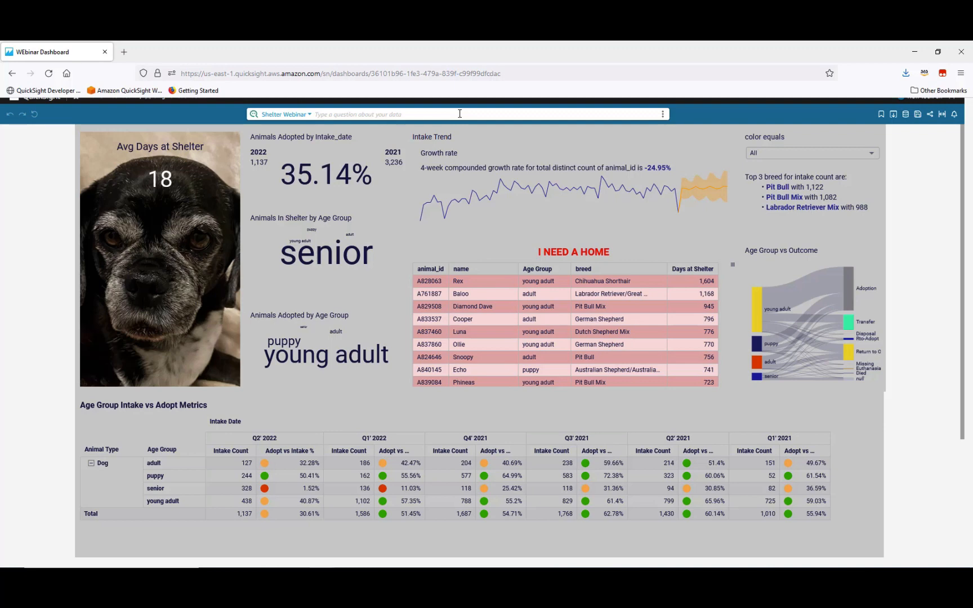
# - Start a new Q topic named "webinarlivetest" from the QuickSight home page, leaving the description empty
pyautogui.click(40, 103)
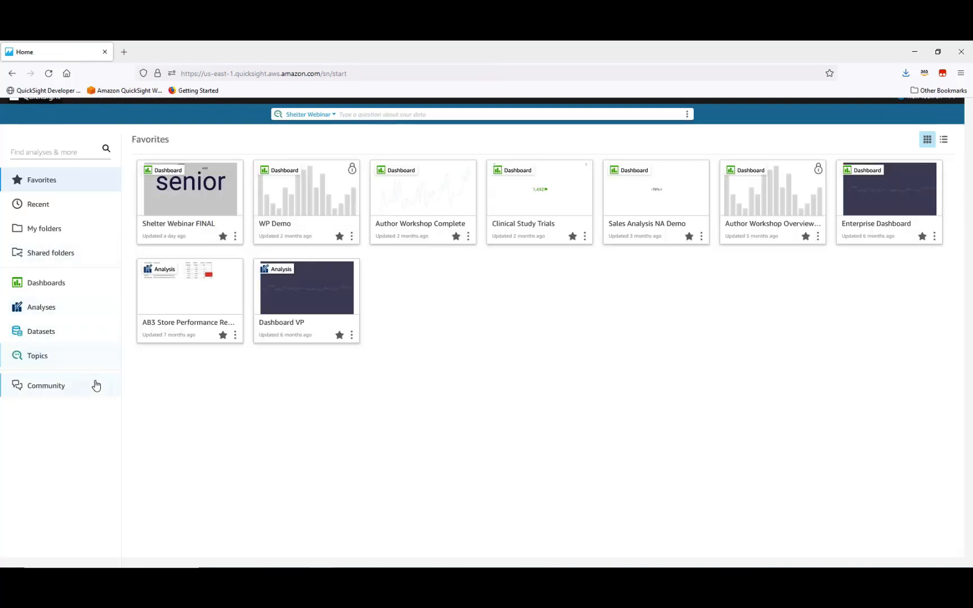
pyautogui.click(35, 363)
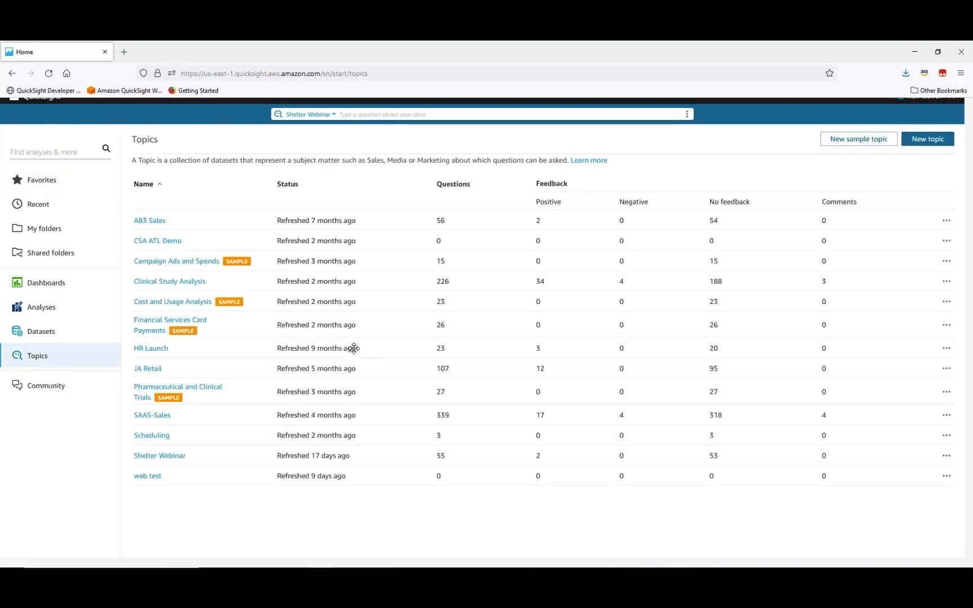
pyautogui.click(927, 141)
pyautogui.click(481, 187)
pyautogui.write('webinarlivetest')
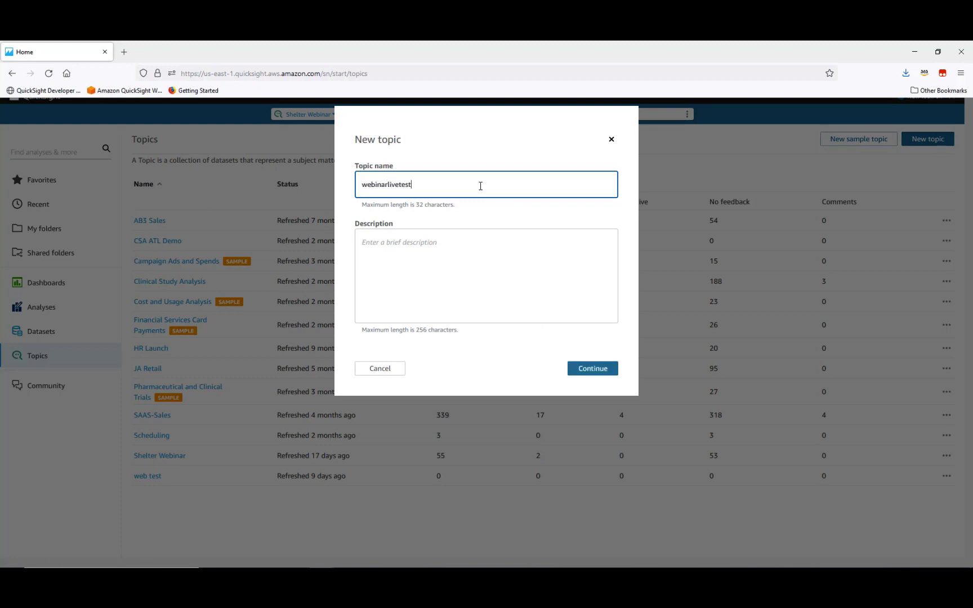
pyautogui.click(599, 372)
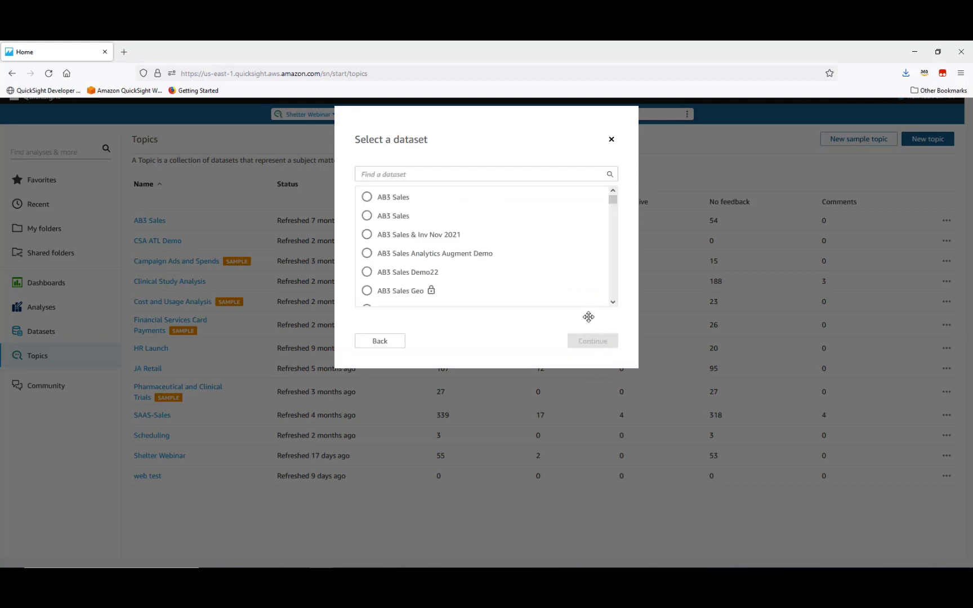
# - Choose the shelter_info_webinar dataset for the new topic and create it
pyautogui.moveTo(613, 203); pyautogui.dragTo(613, 252)
pyautogui.moveTo(613, 302); pyautogui.dragTo(614, 305)
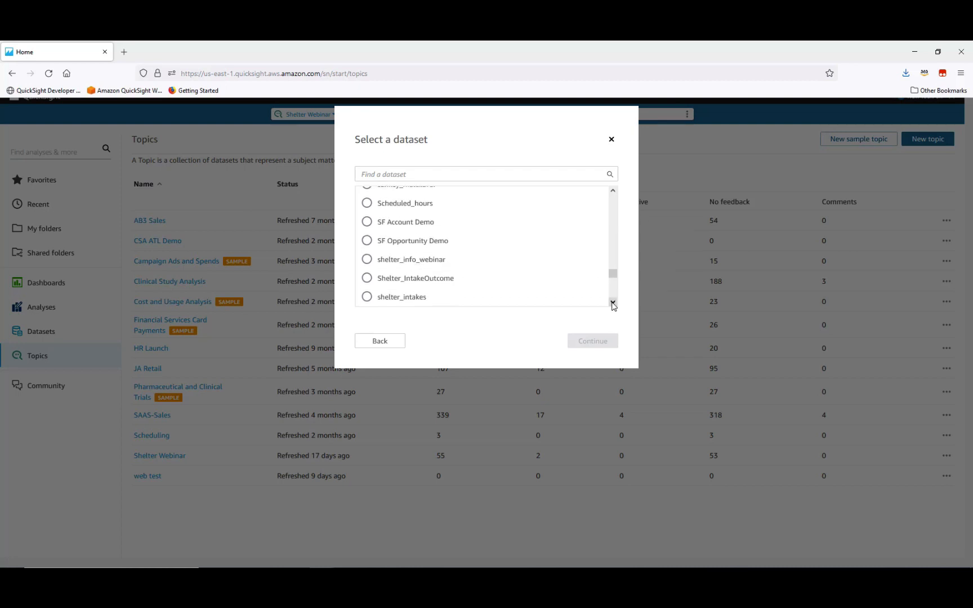
pyautogui.click(367, 260)
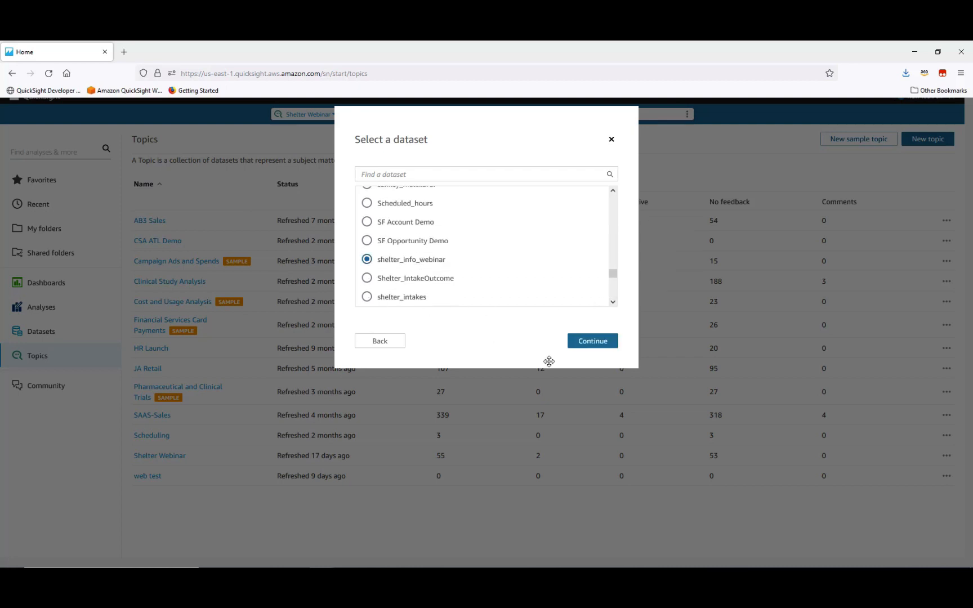
pyautogui.click(591, 344)
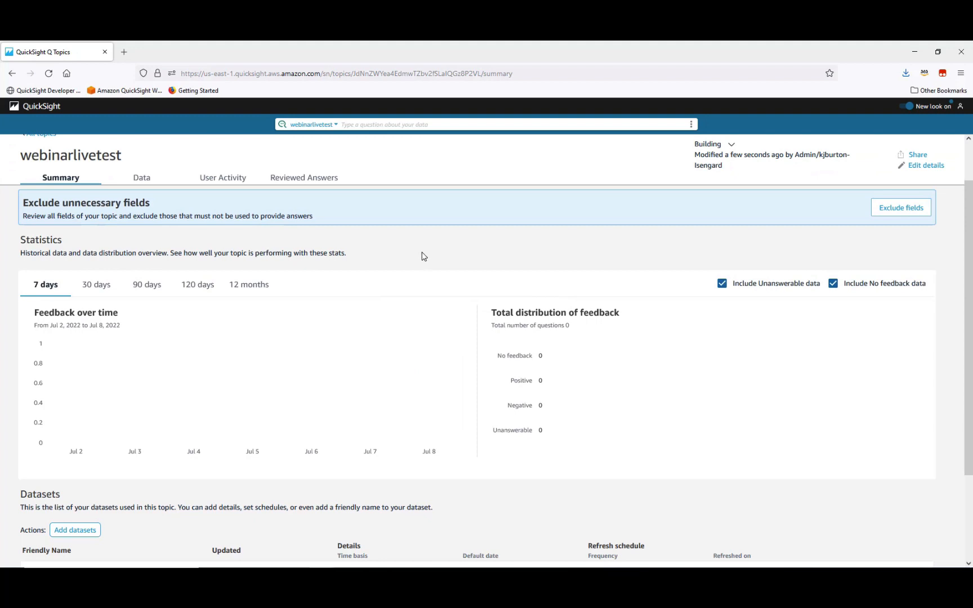
# - Add "animals" as a synonym for the Animal Id field in the webinarlivetest topic's data fields
pyautogui.scroll(-2, 970, 309)
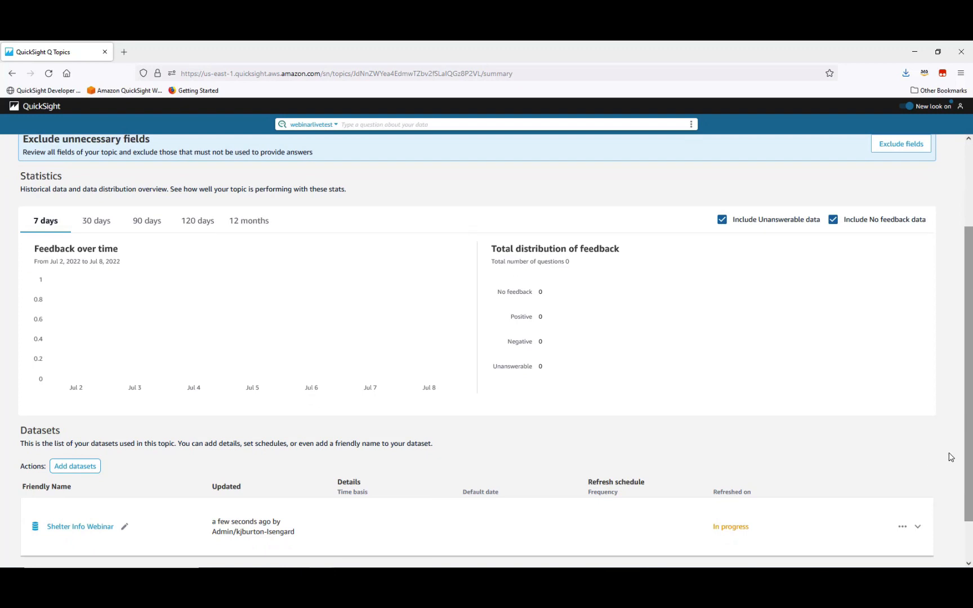
pyautogui.moveTo(970, 445); pyautogui.dragTo(961, 390)
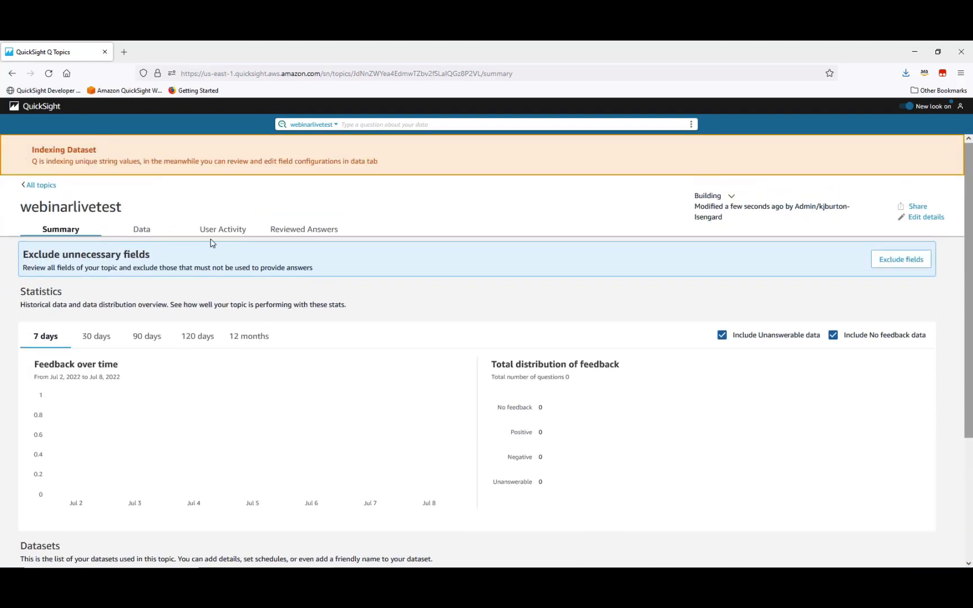
pyautogui.click(143, 236)
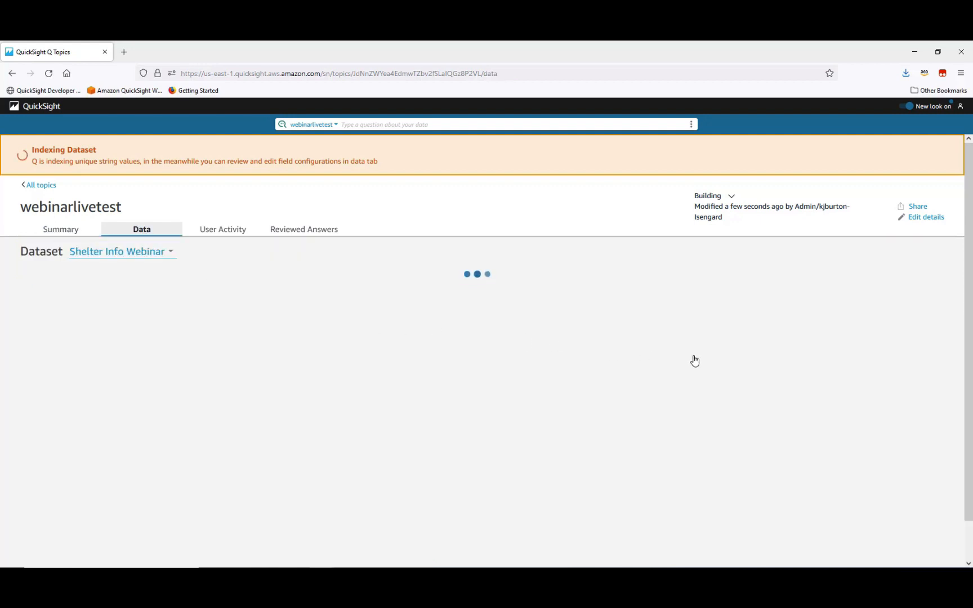
pyautogui.moveTo(966, 265); pyautogui.dragTo(965, 343)
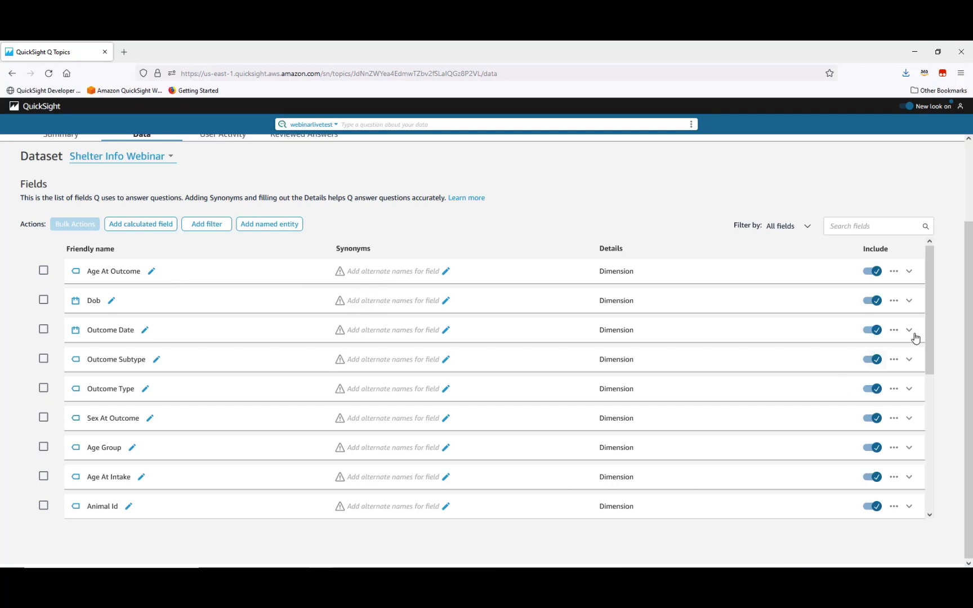
pyautogui.moveTo(931, 306); pyautogui.dragTo(938, 356)
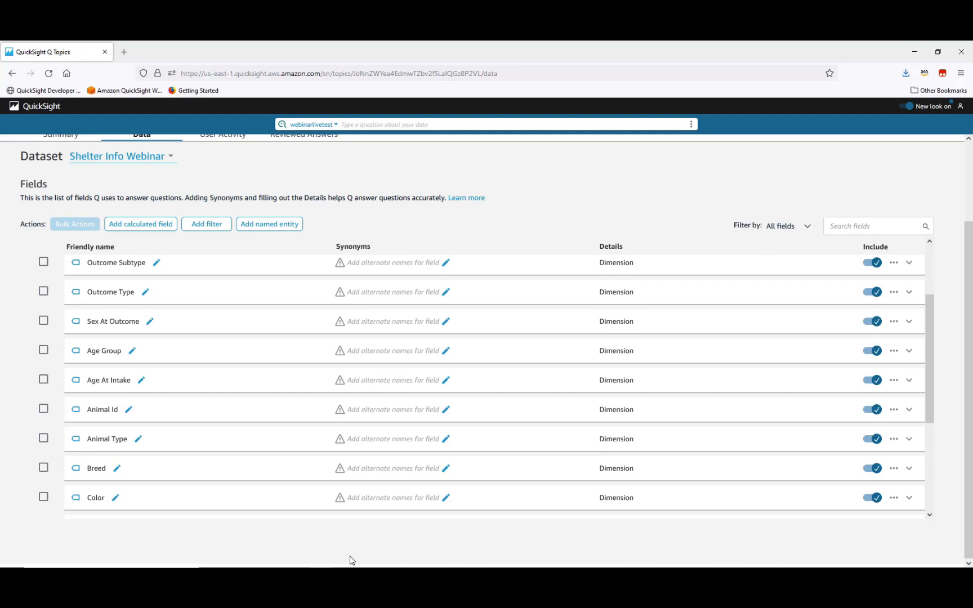
pyautogui.click(395, 417)
pyautogui.write('animals')
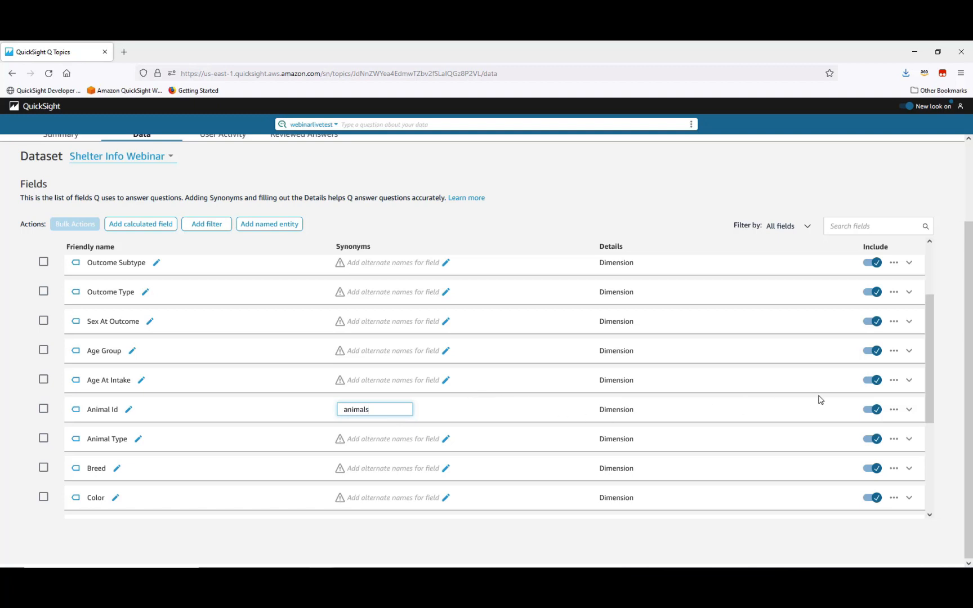
# - Set the Animal Id field's default aggregation to Count distinct and check its not-allowed aggregation options without selecting any
pyautogui.click(910, 411)
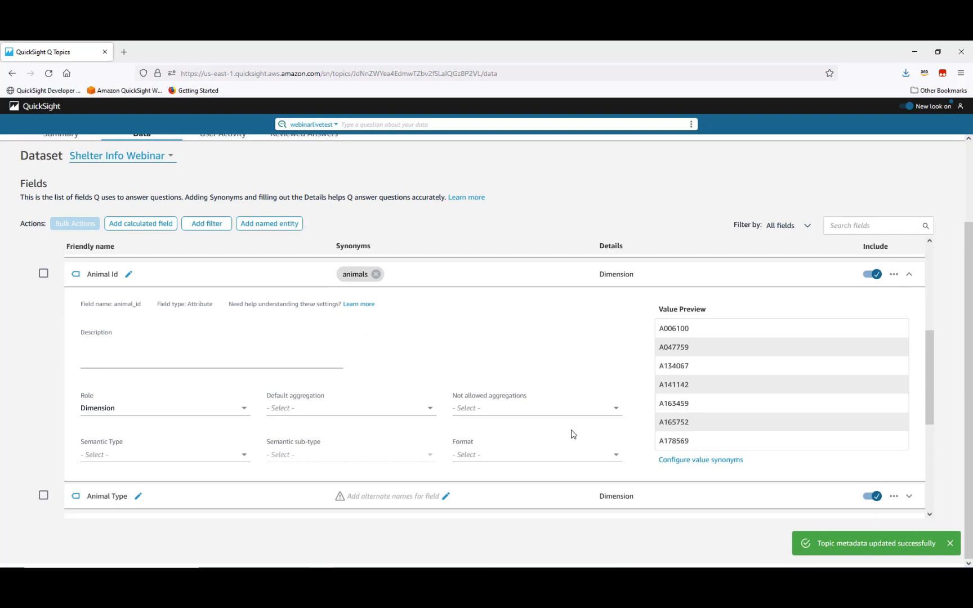
pyautogui.click(430, 409)
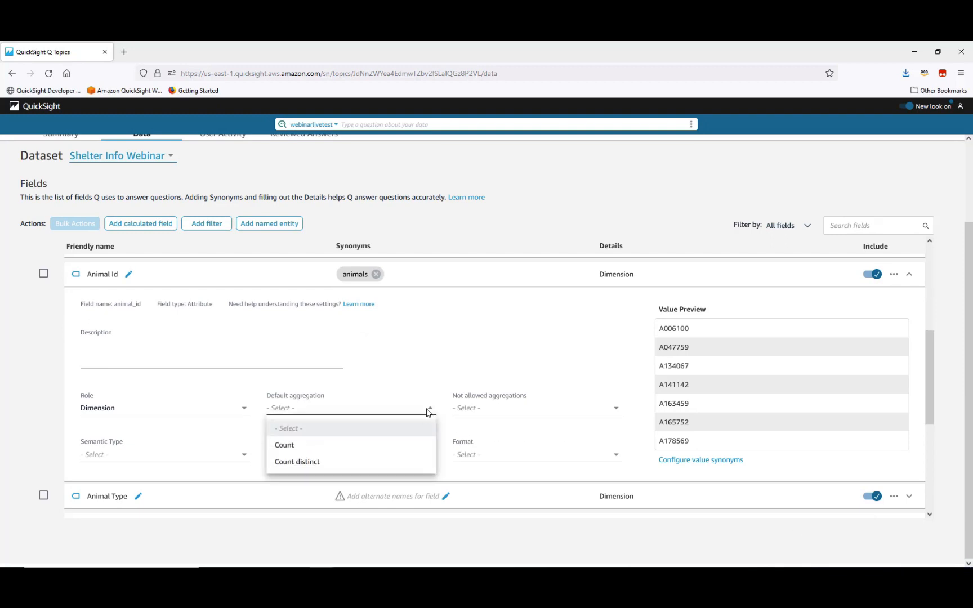
pyautogui.click(299, 463)
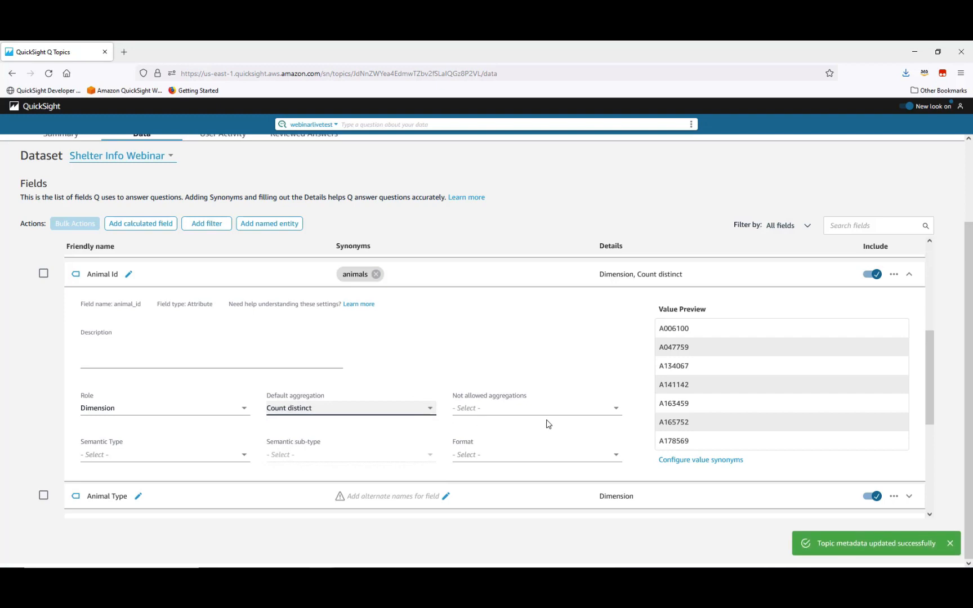
pyautogui.click(616, 409)
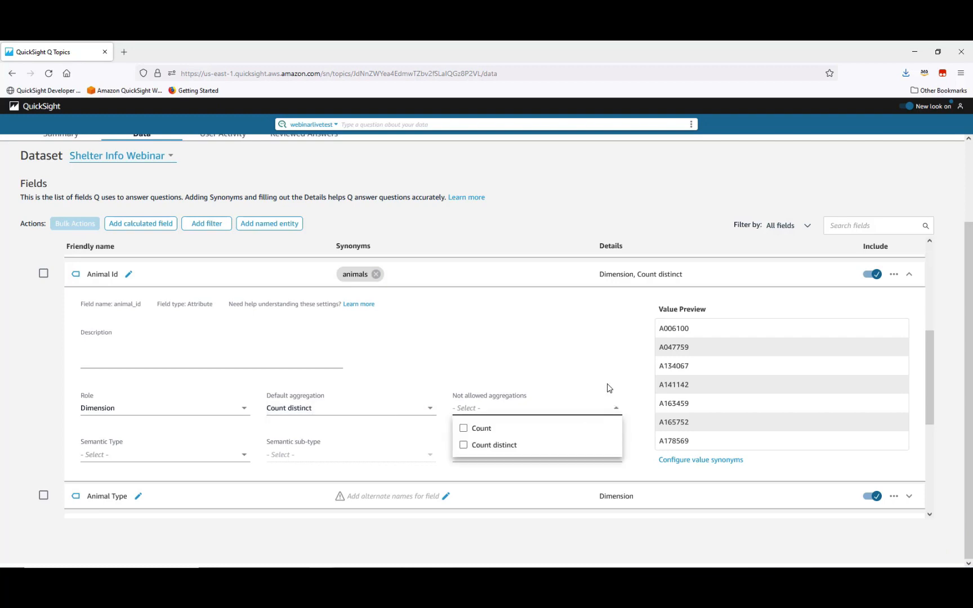
pyautogui.click(609, 388)
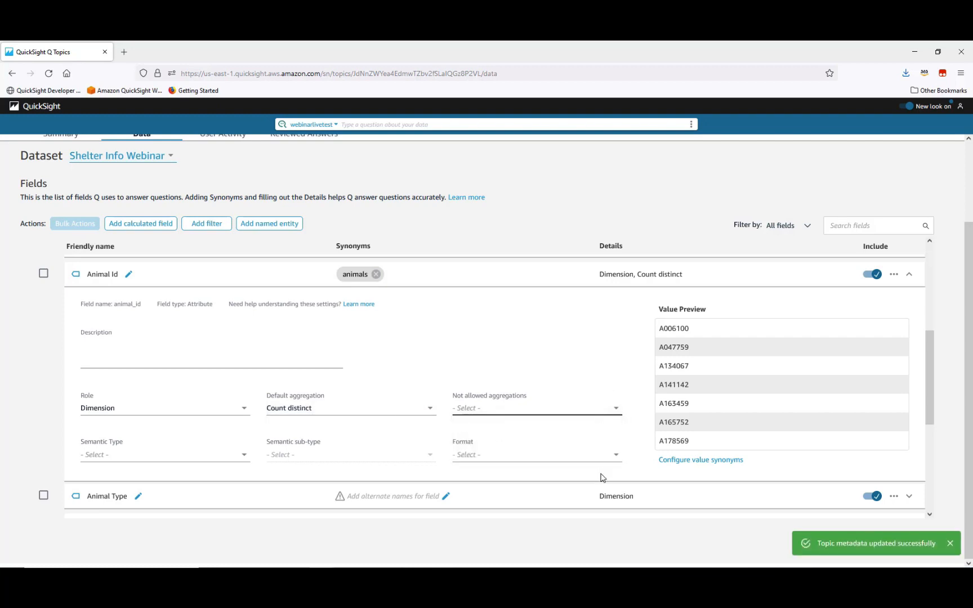
# - Check the Animal Id field's format options without choosing one and collapse its details
pyautogui.click(617, 458)
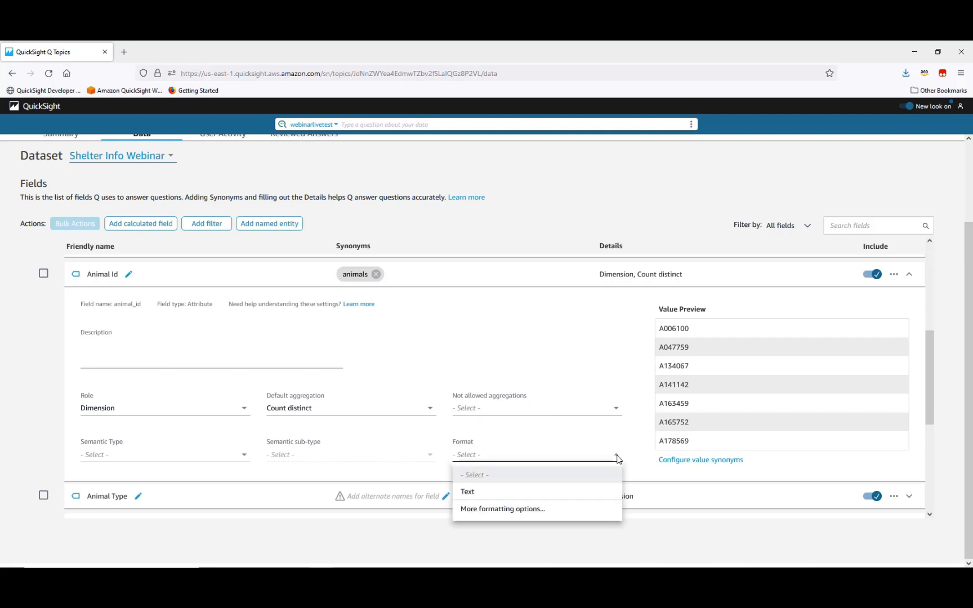
pyautogui.click(618, 438)
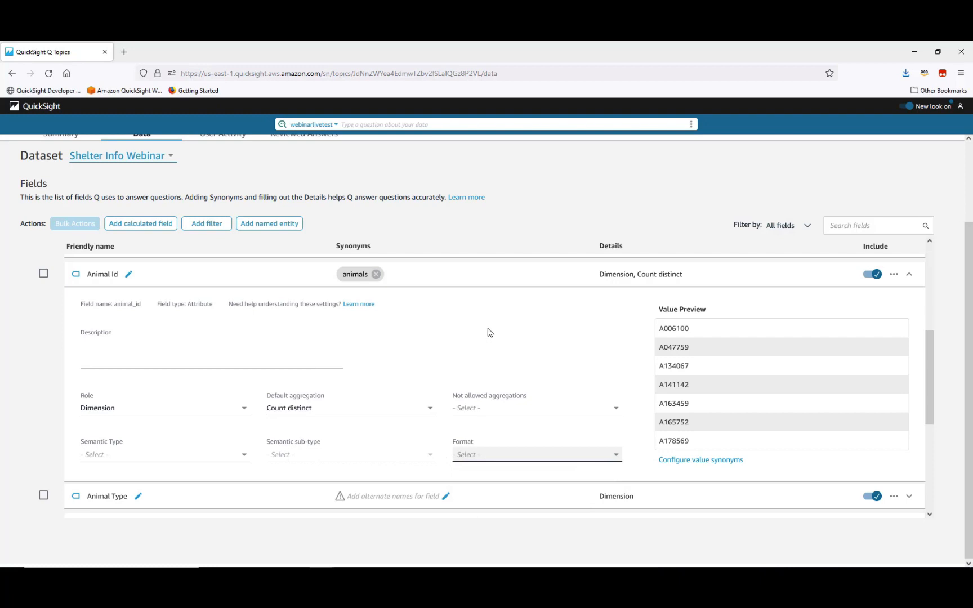
pyautogui.click(910, 278)
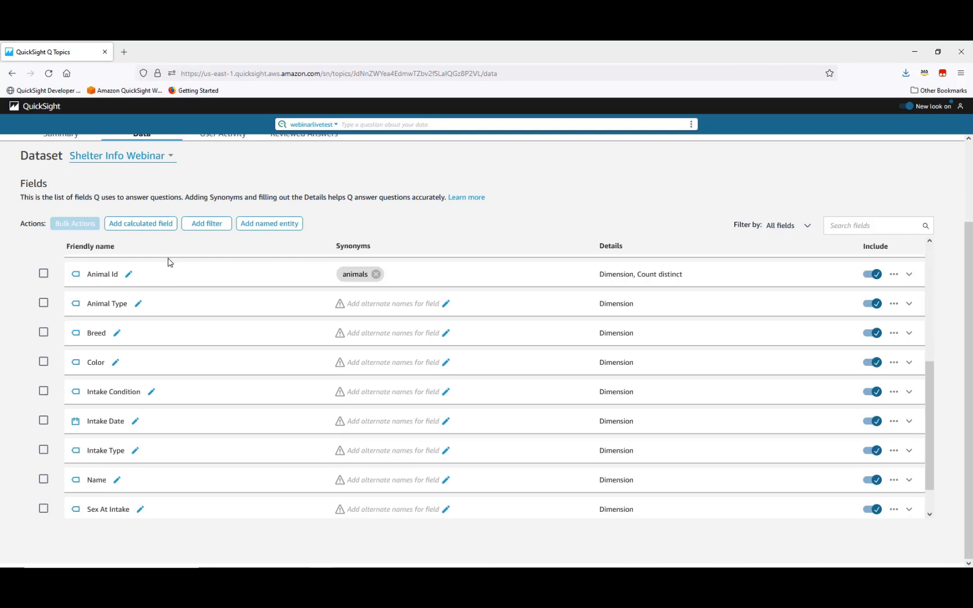
# - Start a new topic filter named "adopted" on the Outcome Type field
pyautogui.click(212, 224)
pyautogui.click(407, 172)
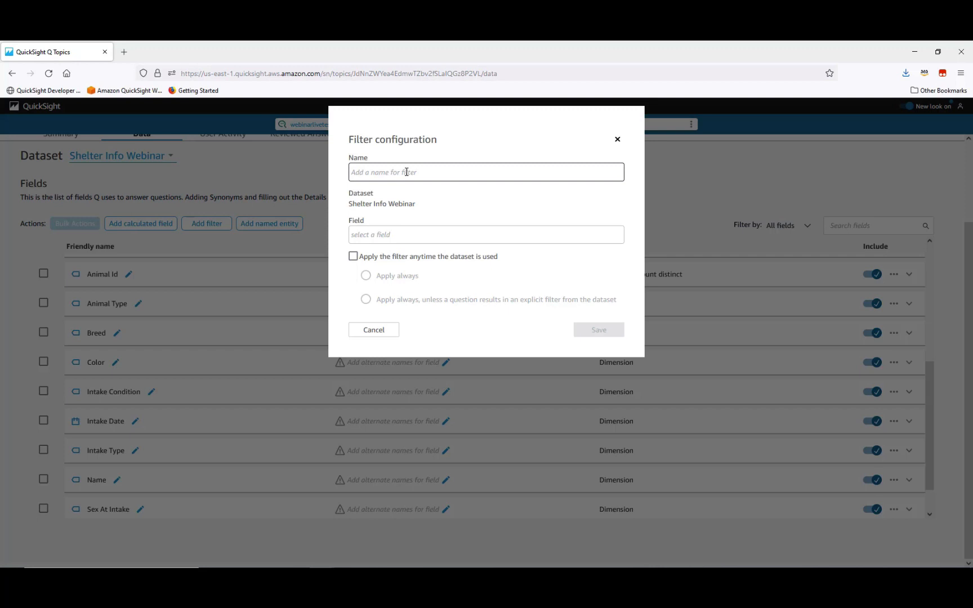
pyautogui.click(406, 172)
pyautogui.write('adopted')
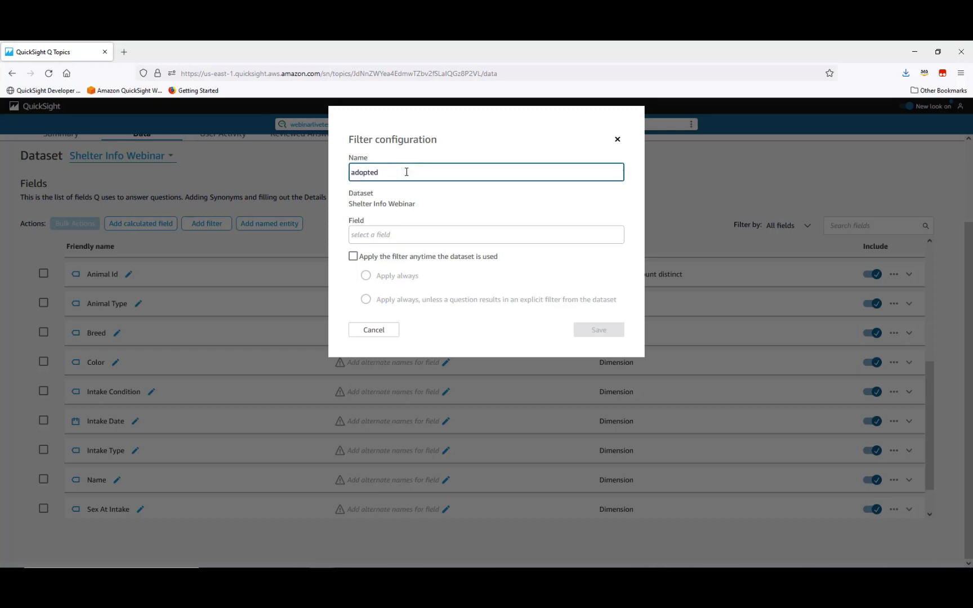
pyautogui.click(402, 234)
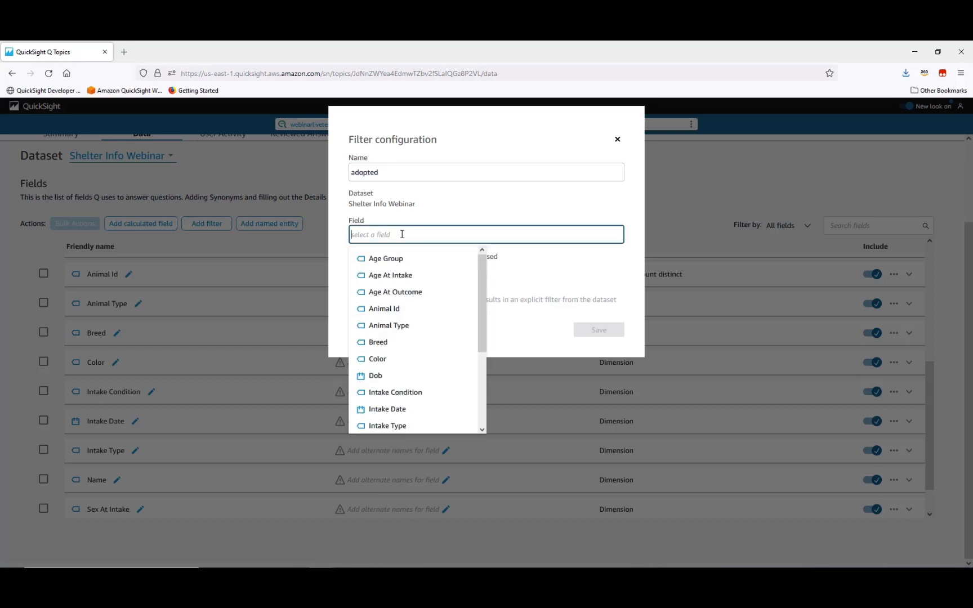
pyautogui.moveTo(480, 319); pyautogui.dragTo(481, 373)
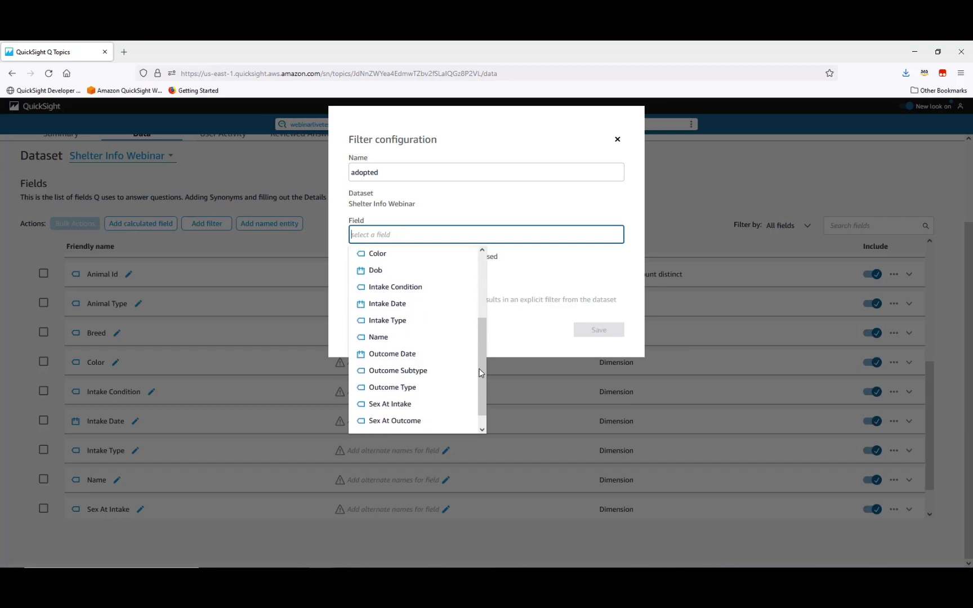
pyautogui.click(408, 387)
# - Make the adopted filter a Filter list that includes the values Adoption and Rto-Adopt, and save it
pyautogui.click(391, 269)
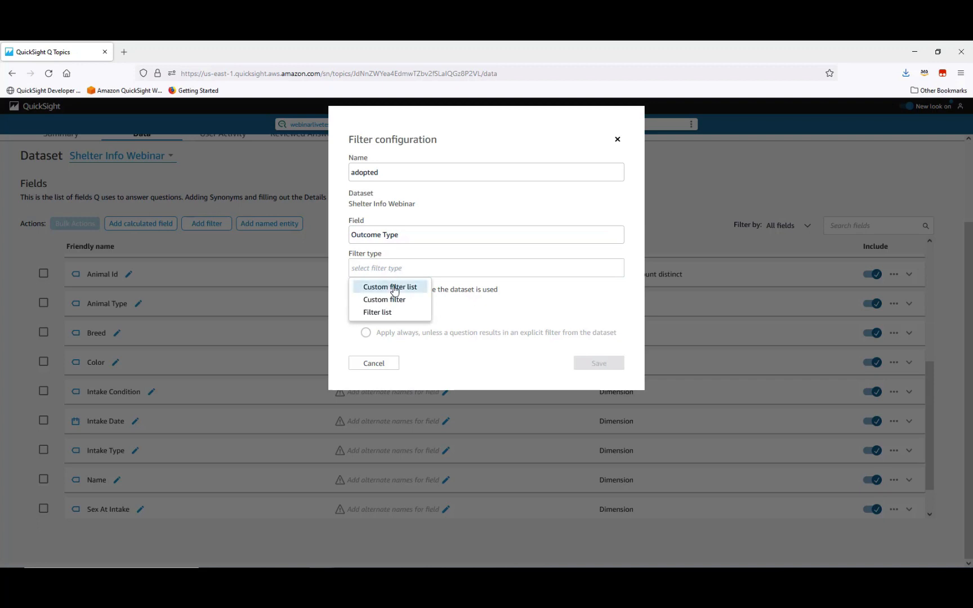
pyautogui.click(384, 312)
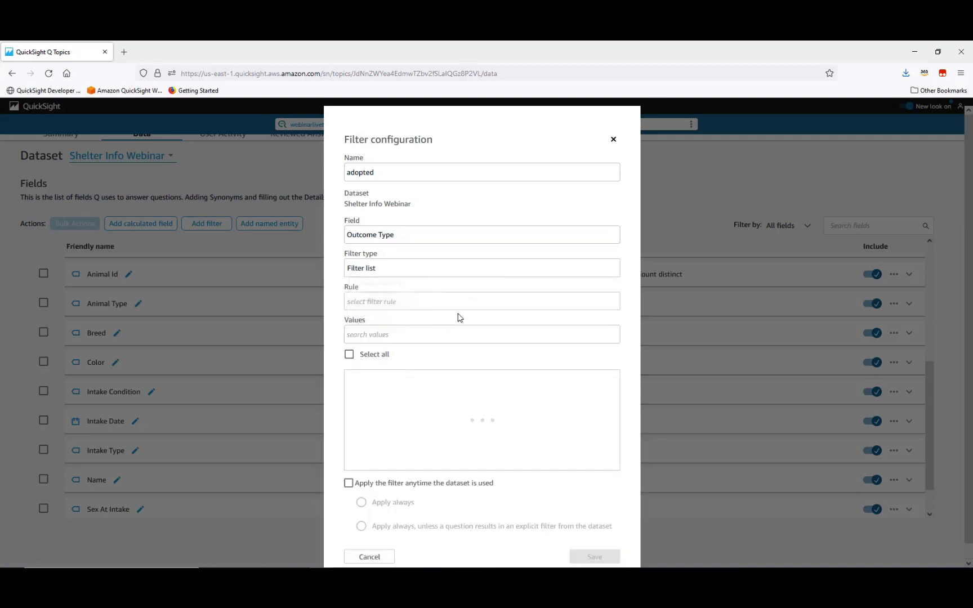
pyautogui.click(377, 308)
pyautogui.click(387, 322)
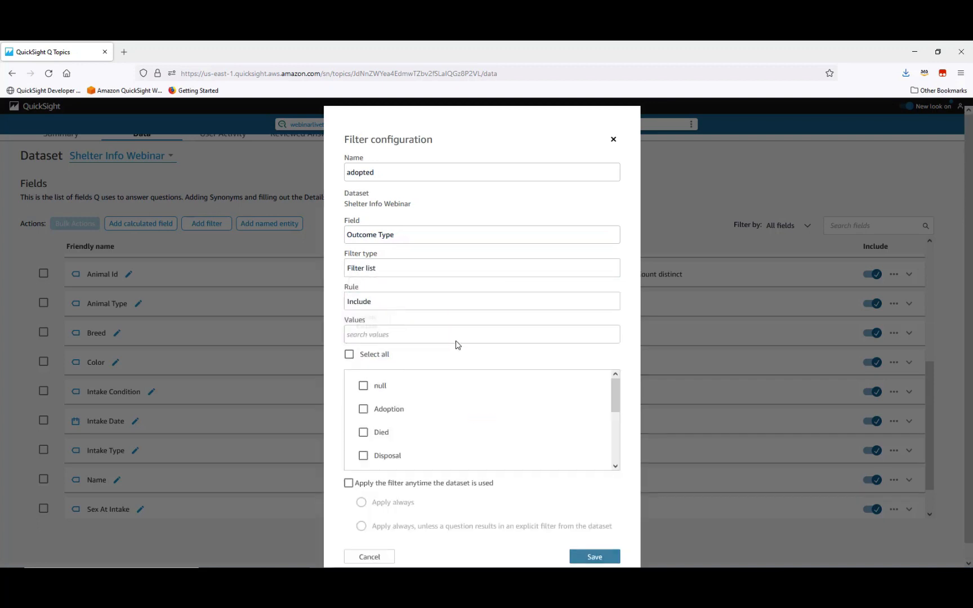
pyautogui.click(395, 411)
pyautogui.moveTo(614, 405); pyautogui.dragTo(609, 460)
pyautogui.click(364, 432)
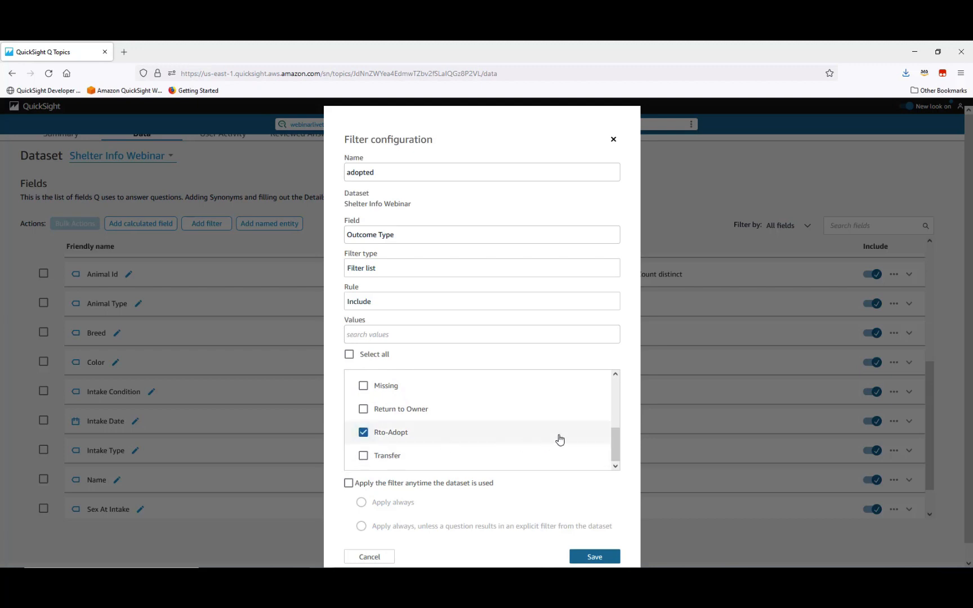
pyautogui.click(593, 558)
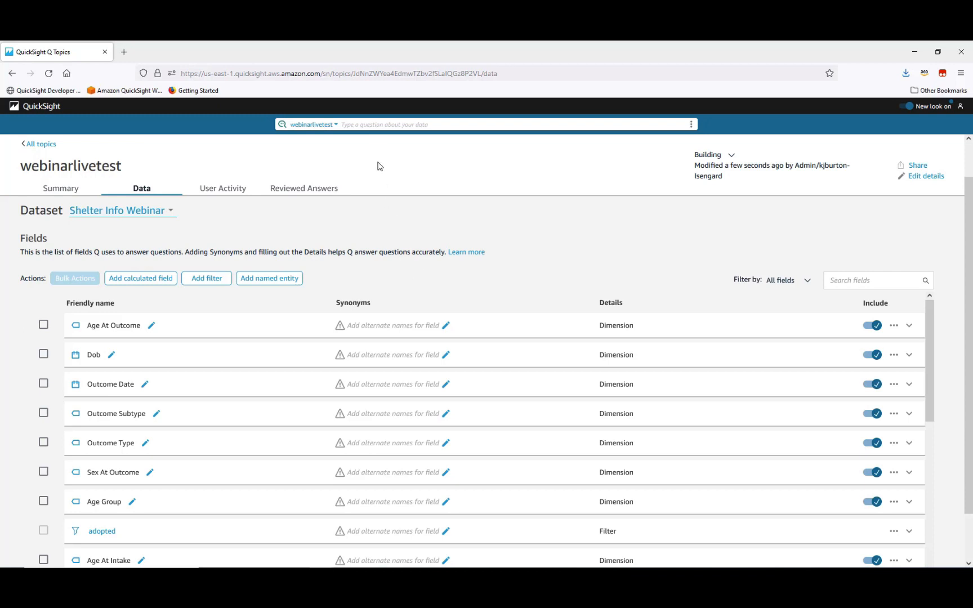
# - Start a named entity called "animal details" with Animal Id as its first field
pyautogui.click(290, 280)
pyautogui.click(395, 207)
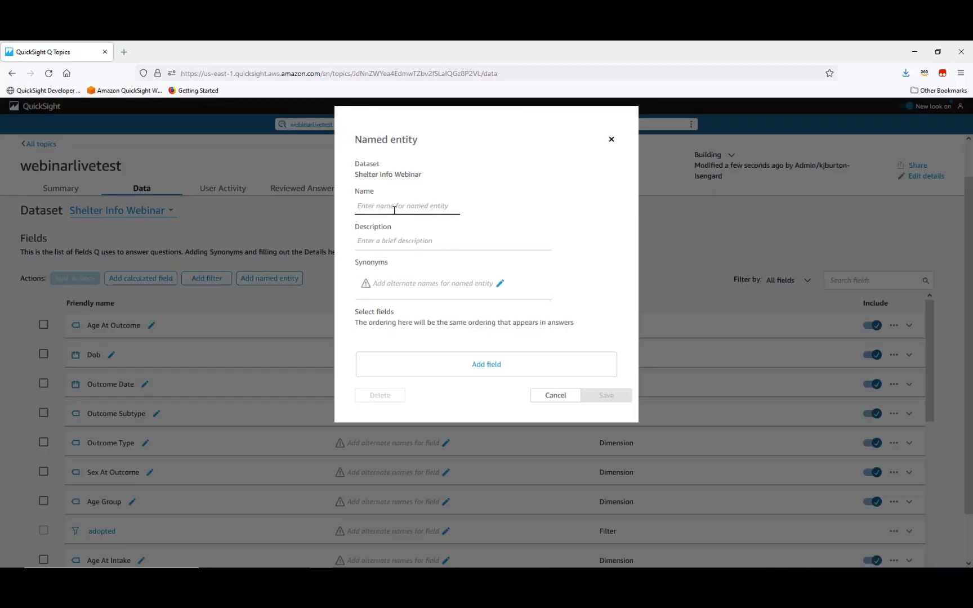
pyautogui.write('animal ')
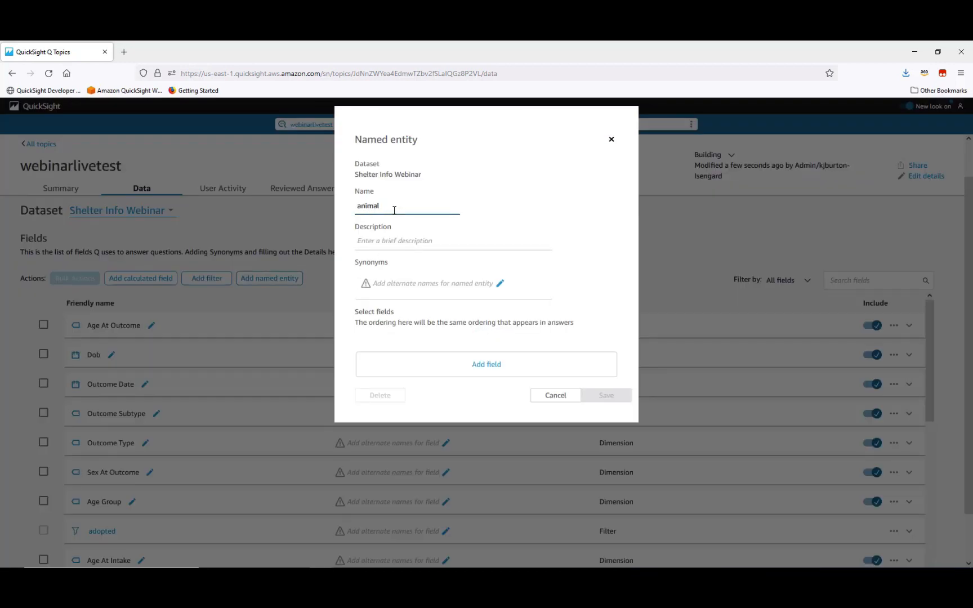
pyautogui.write('details')
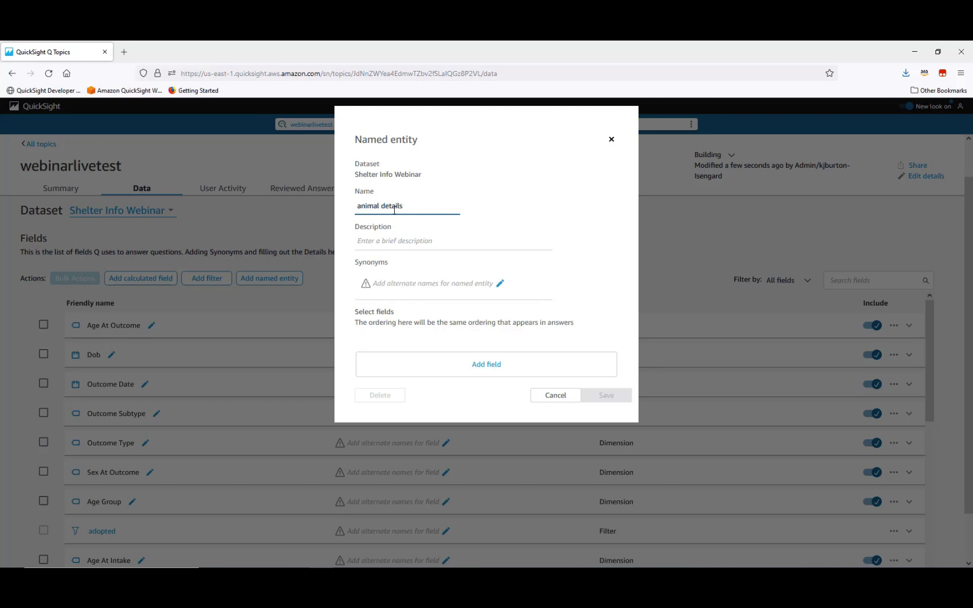
pyautogui.click(487, 369)
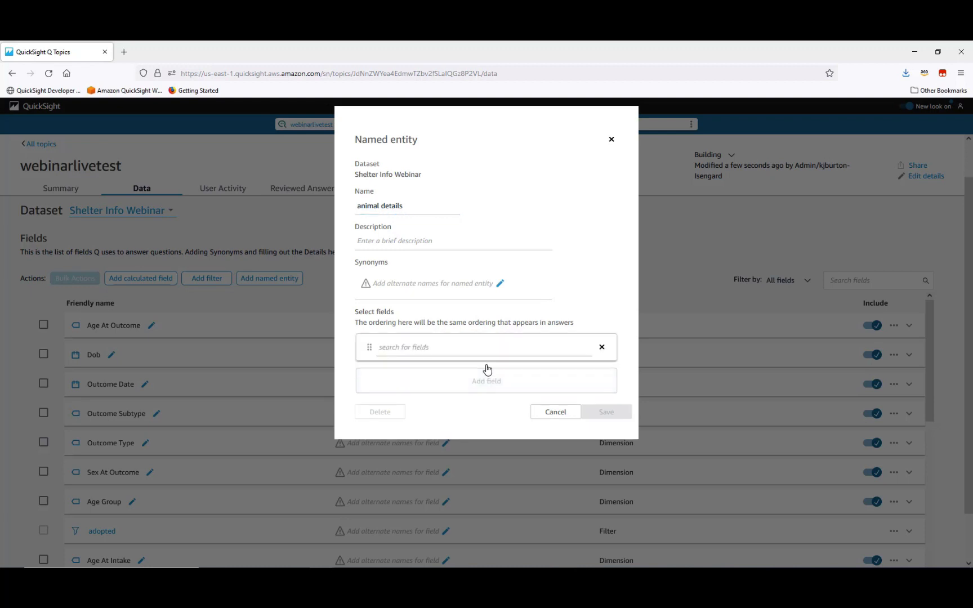
pyautogui.click(462, 348)
pyautogui.click(435, 422)
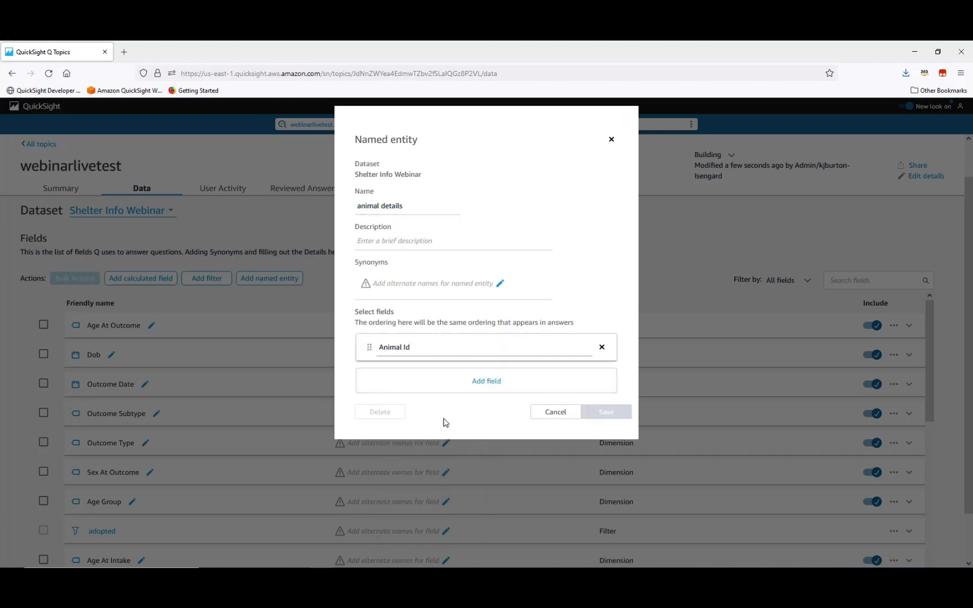
# - Add the Name and Age Group fields to the animal details entity
pyautogui.click(488, 383)
pyautogui.click(438, 382)
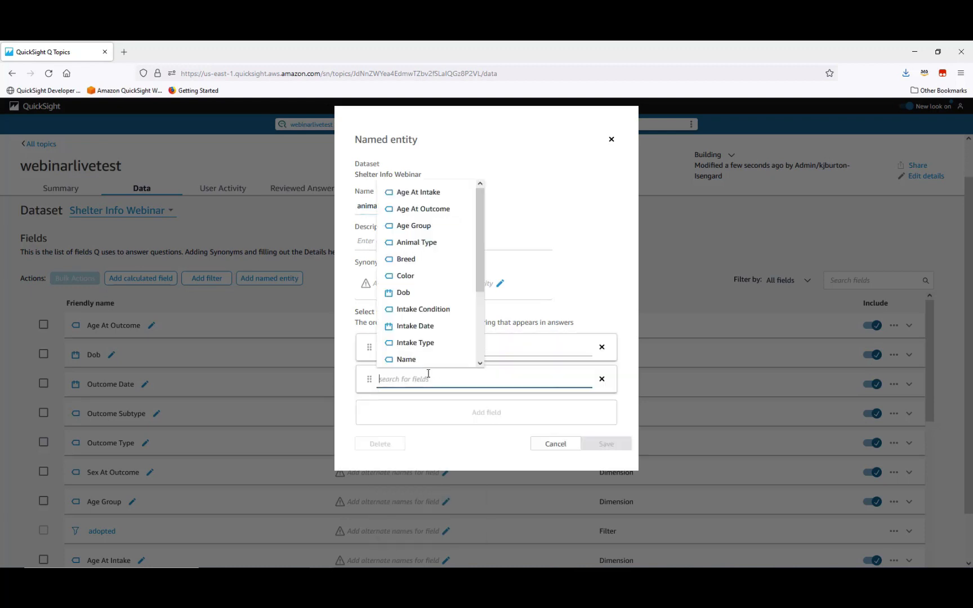
pyautogui.click(420, 363)
pyautogui.click(483, 417)
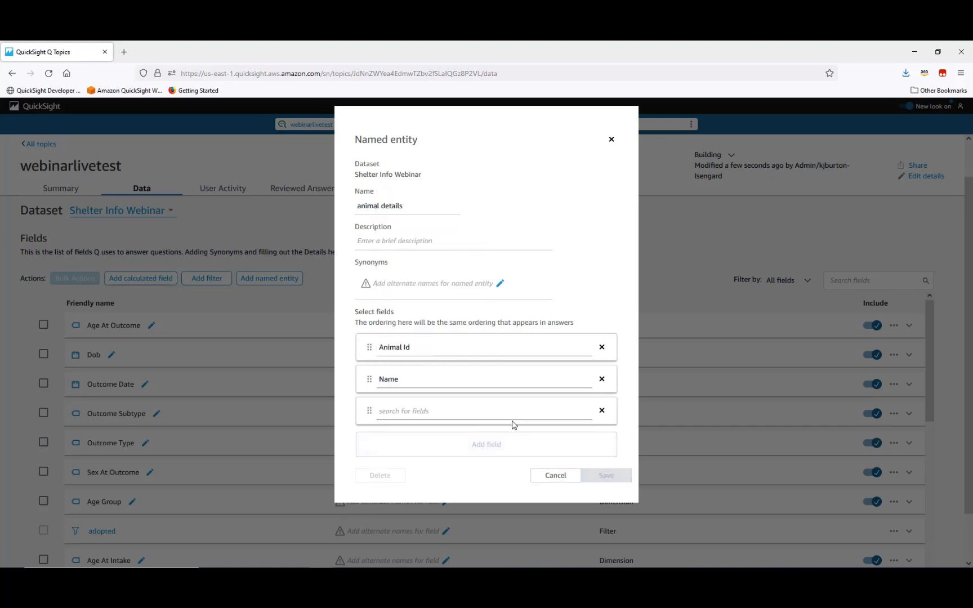
pyautogui.click(455, 416)
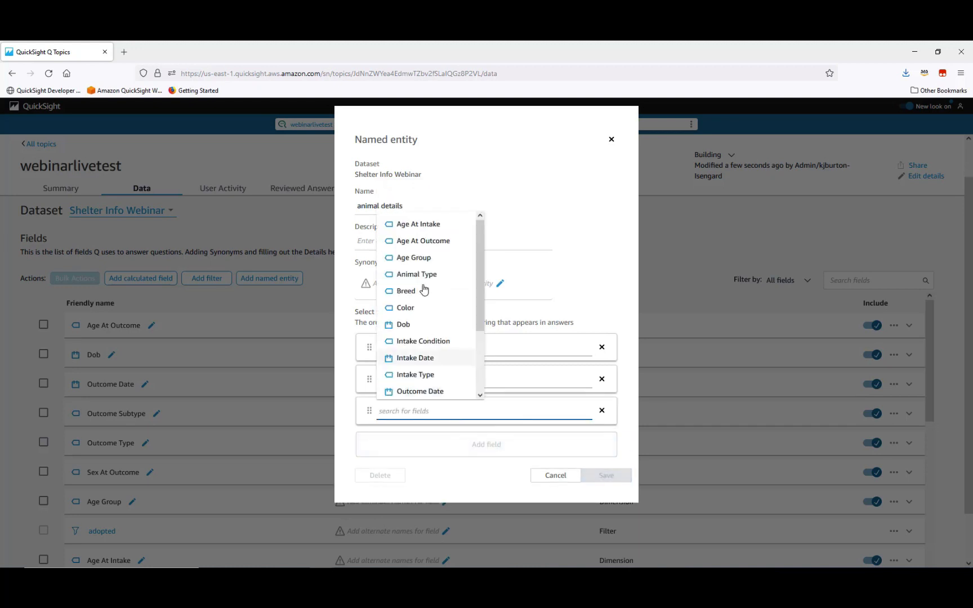
pyautogui.click(423, 254)
# - Add the Breed and Color fields to the animal details entity and save it
pyautogui.click(486, 445)
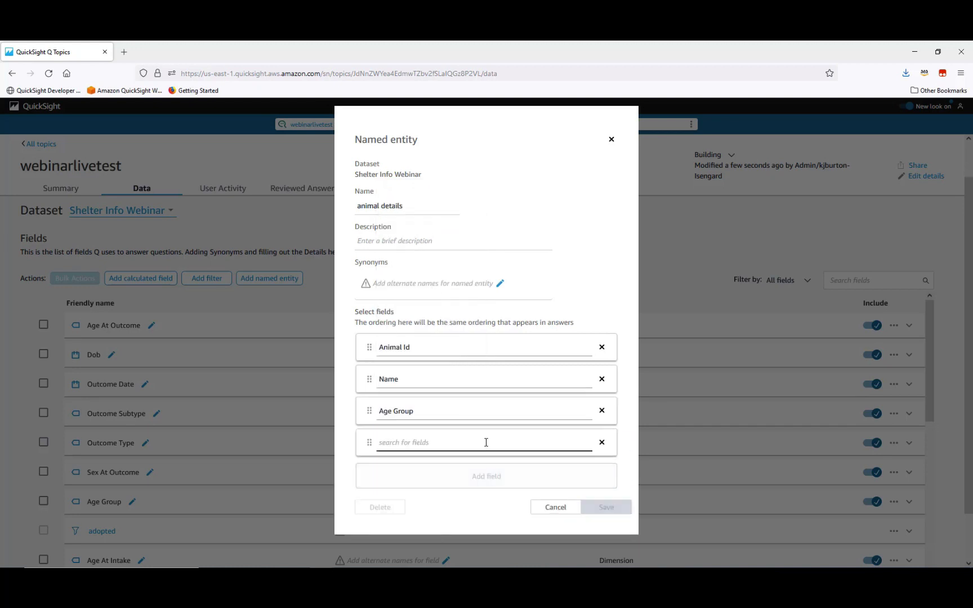
pyautogui.click(456, 442)
pyautogui.click(424, 312)
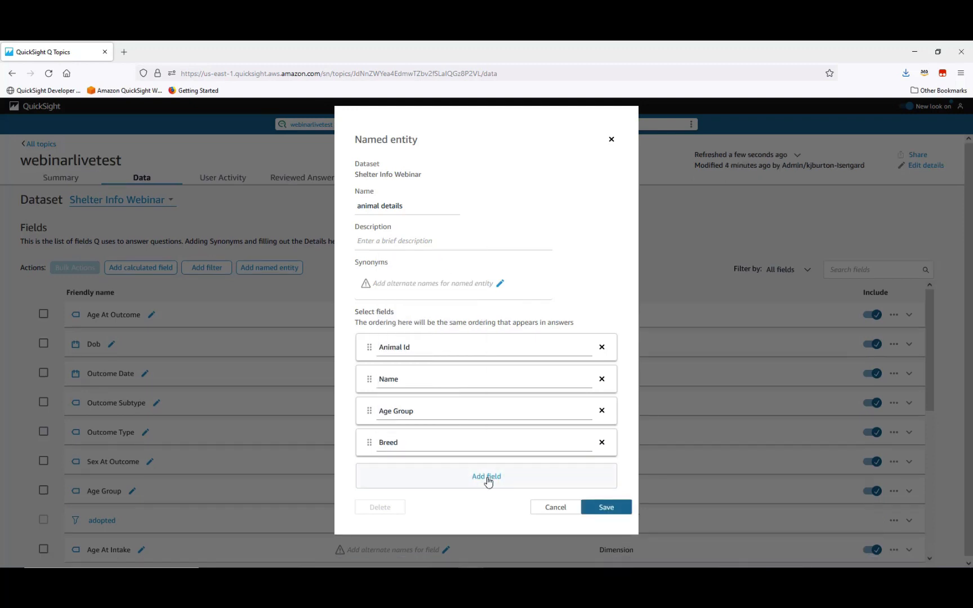
pyautogui.click(488, 477)
pyautogui.click(444, 469)
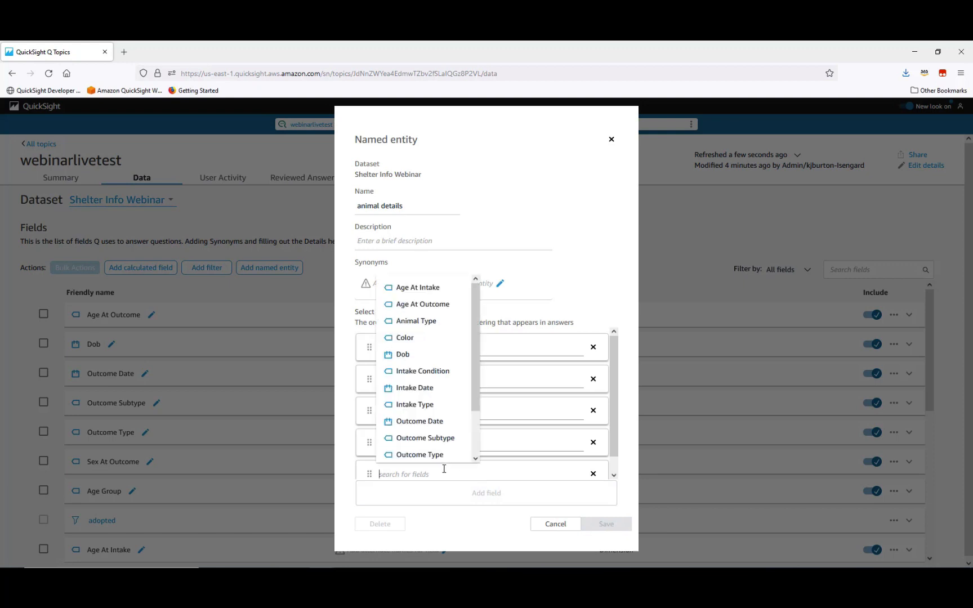
pyautogui.click(409, 337)
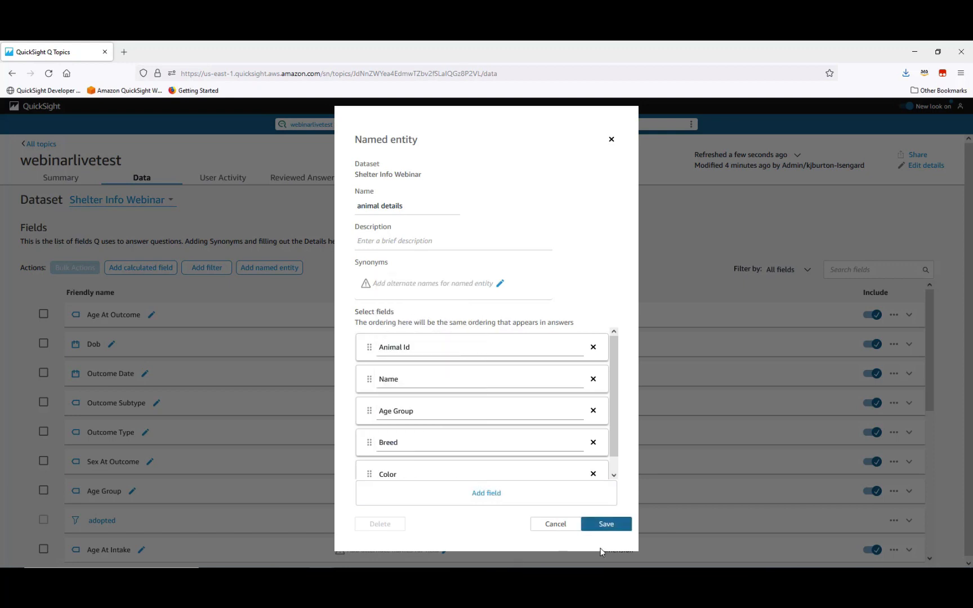
pyautogui.click(602, 525)
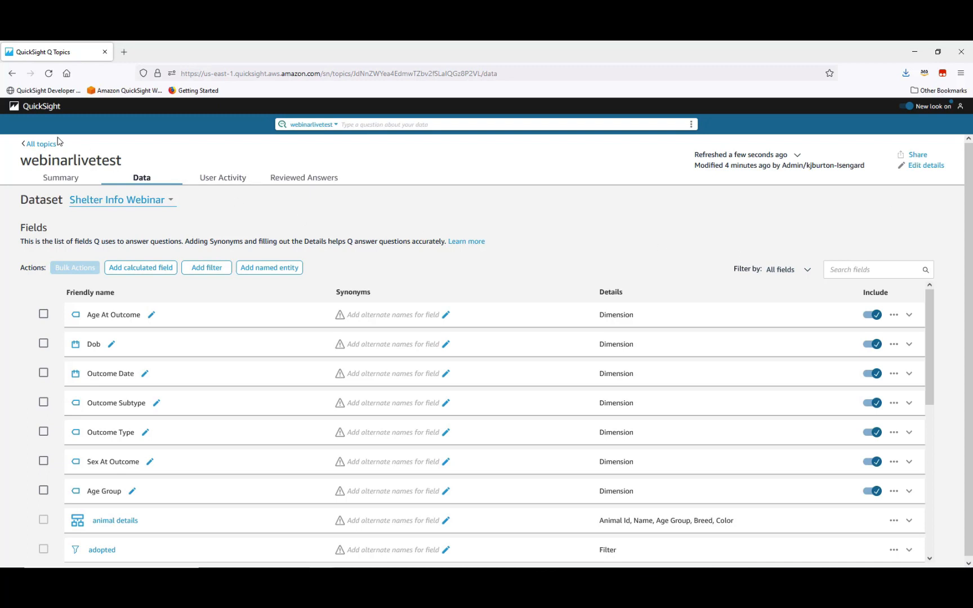
# - Leave the topic and open the published WEbinar Dashboard from the dashboards list
pyautogui.click(34, 111)
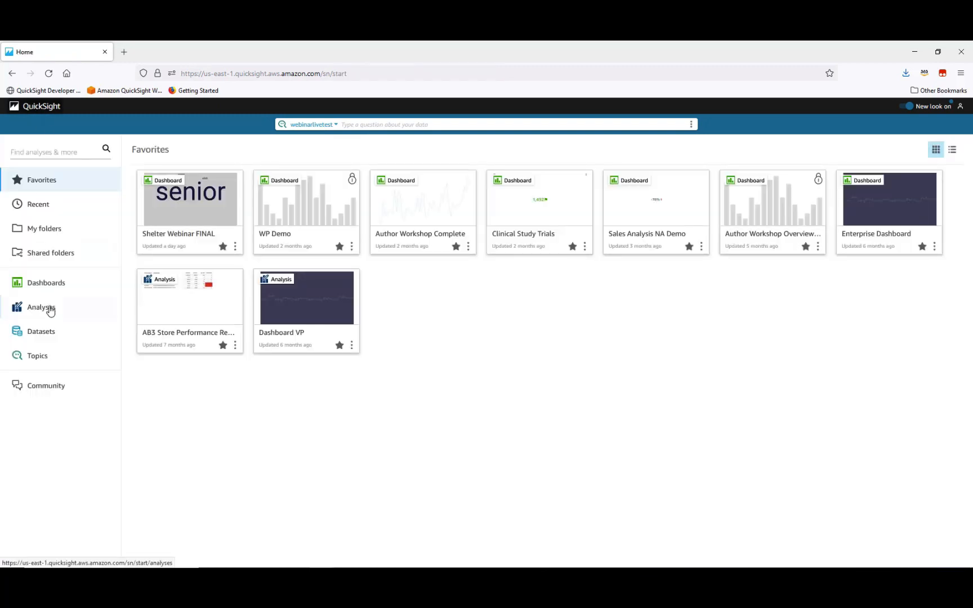
pyautogui.click(49, 309)
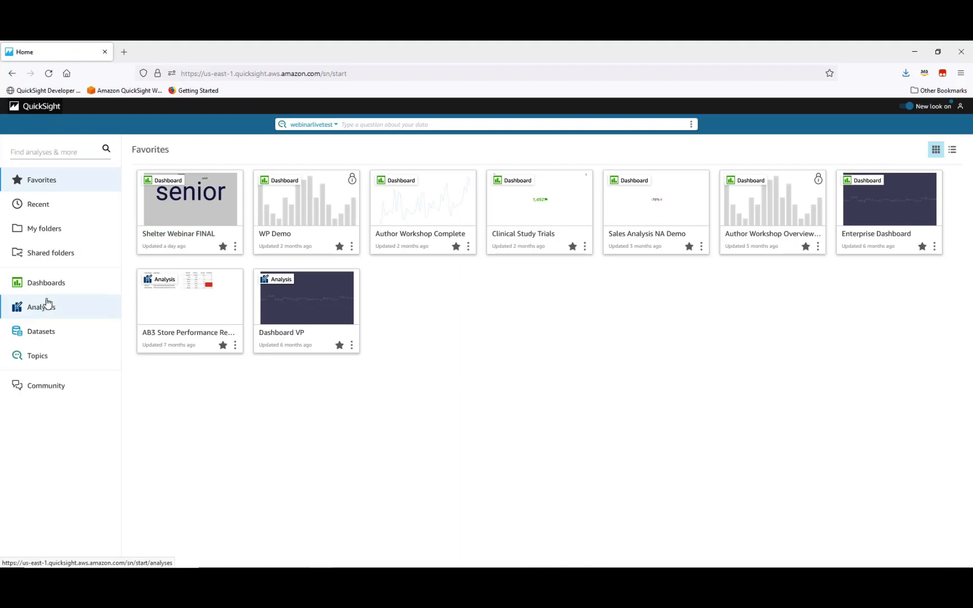
pyautogui.click(46, 287)
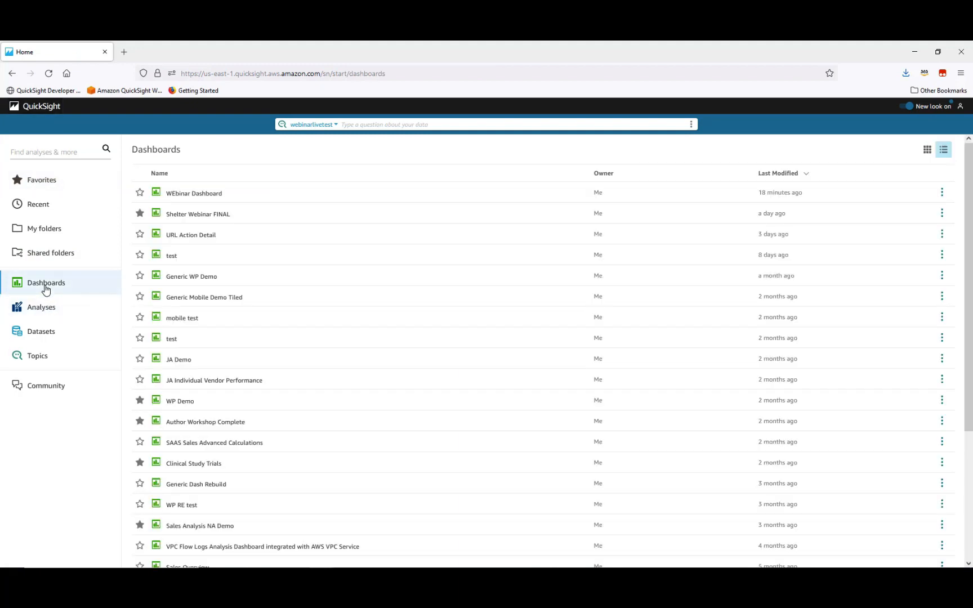
pyautogui.click(190, 198)
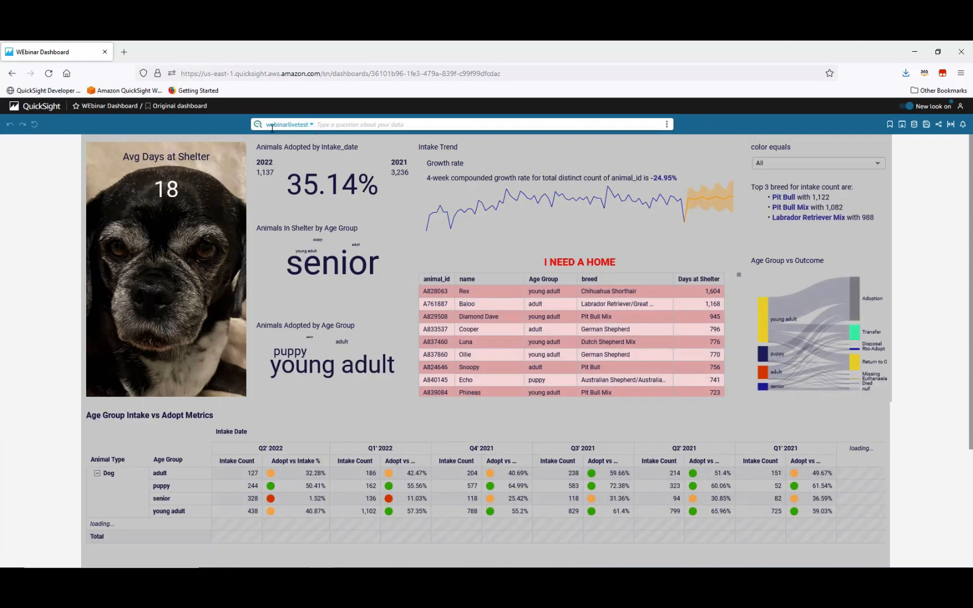
# - Check the list of available Q topics on the dashboard, keeping webinarlivetest selected
pyautogui.click(311, 125)
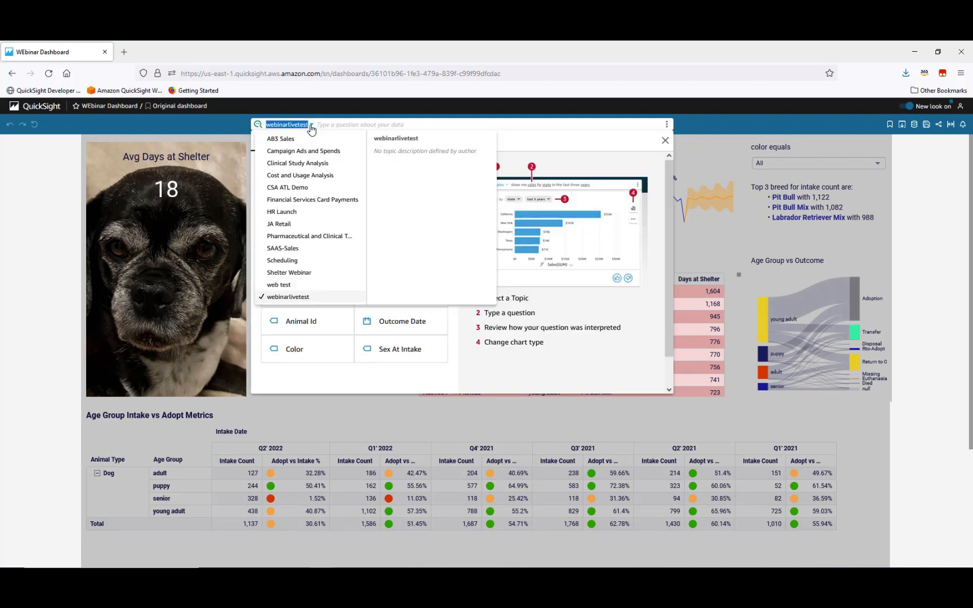
pyautogui.click(286, 124)
pyautogui.click(700, 121)
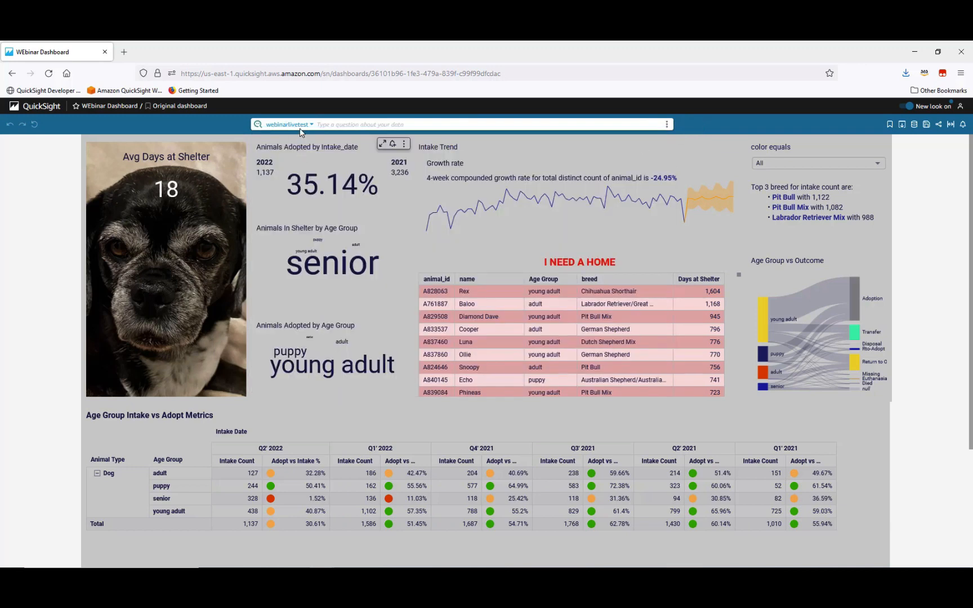
# - Ask the webinarlivetest topic "how many animals by intake type since 2021"
pyautogui.click(337, 125)
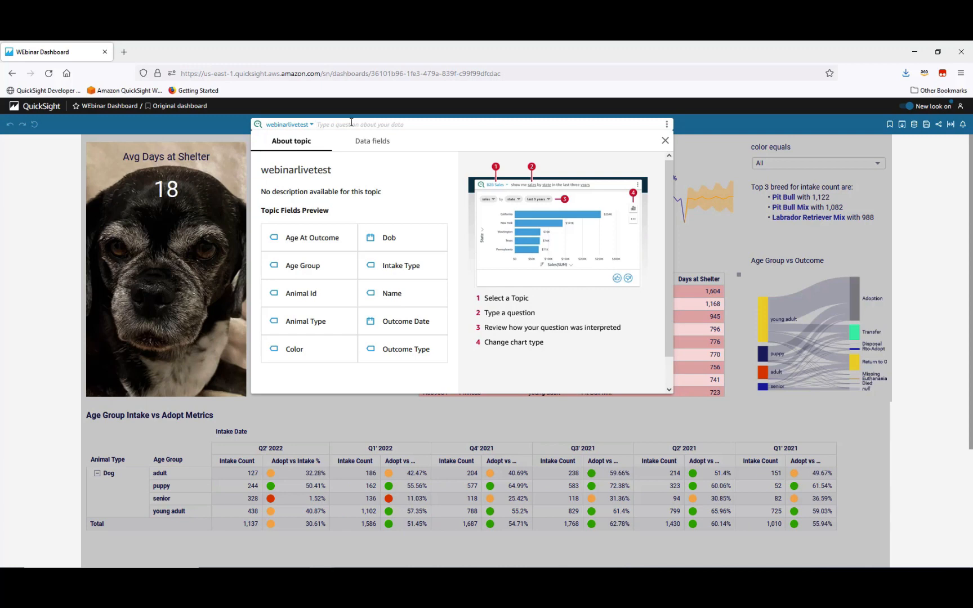
pyautogui.write('how many animals by intake type since 2021')
pyautogui.press('Return')
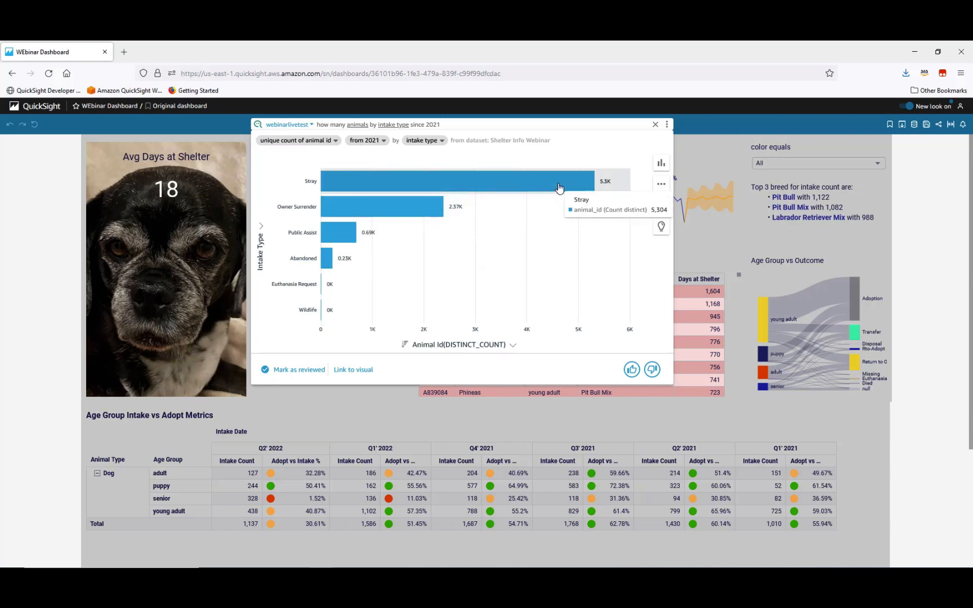
# - Extend the question to "how many animals by intake type since 2021 by age group" and run it
pyautogui.click(465, 124)
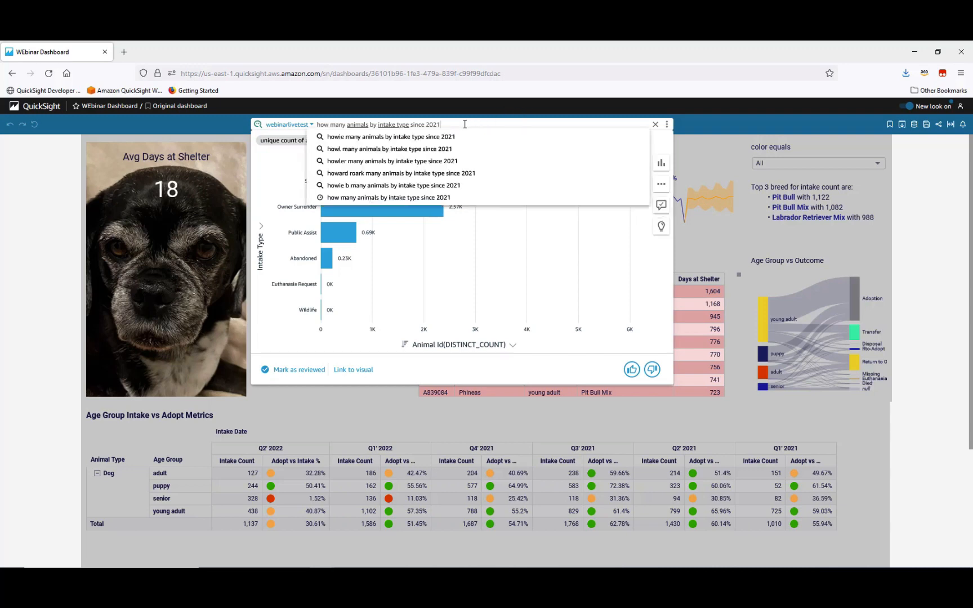
pyautogui.write('by age group')
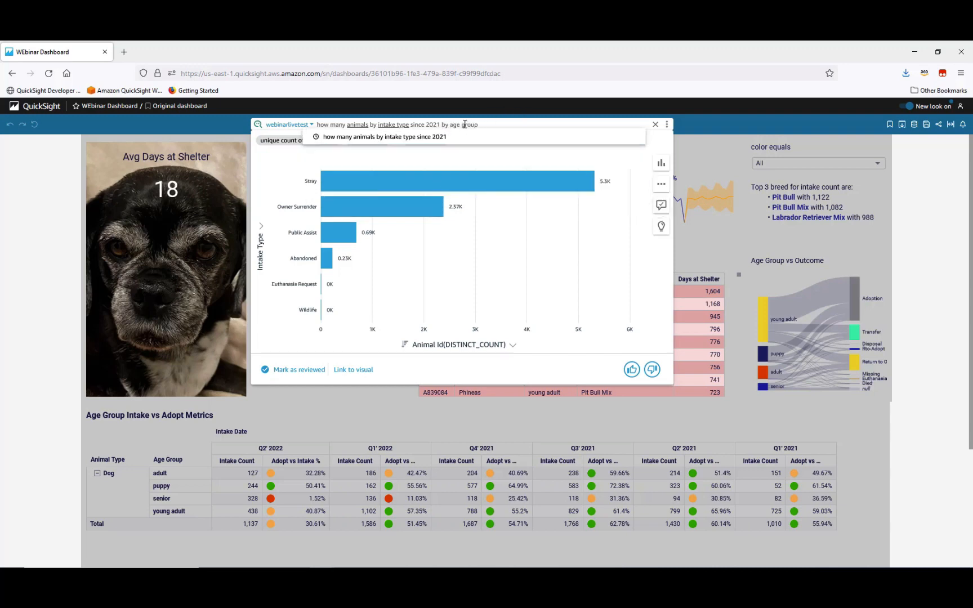
pyautogui.press('Return')
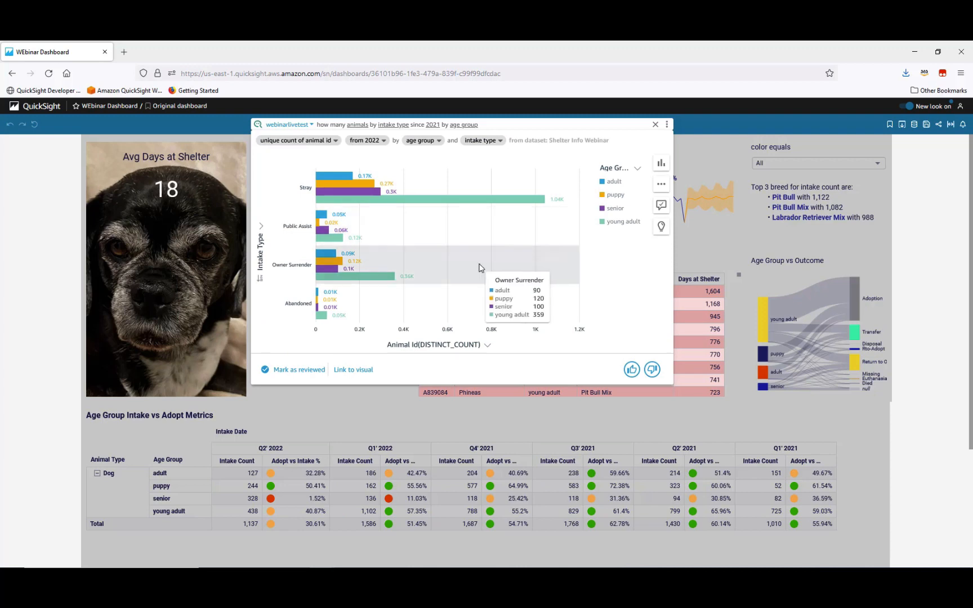
pyautogui.moveTo(477, 207)
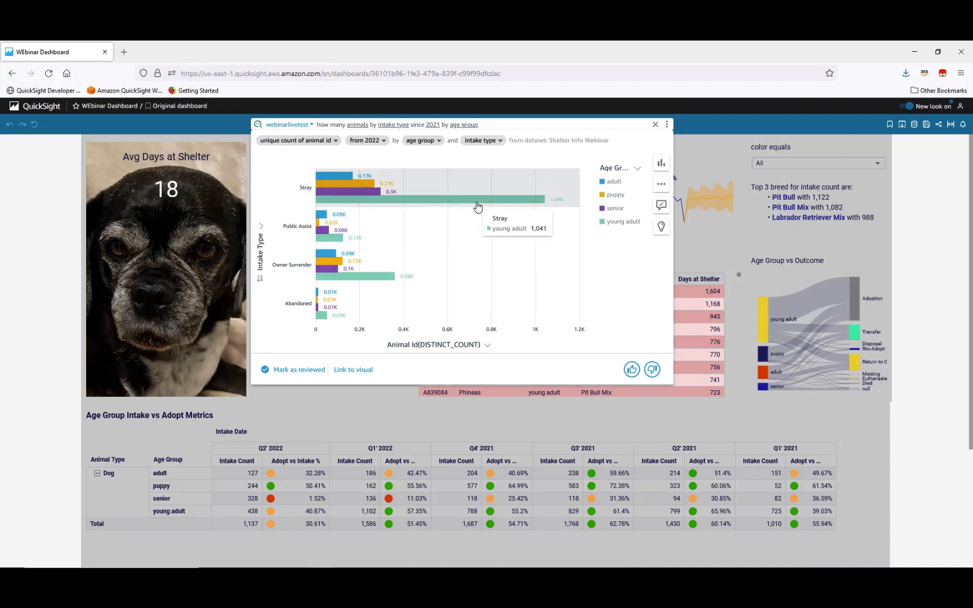
# - Change the answer's visual type to a horizontal stacked bar chart and rate the answer positively
pyautogui.click(661, 163)
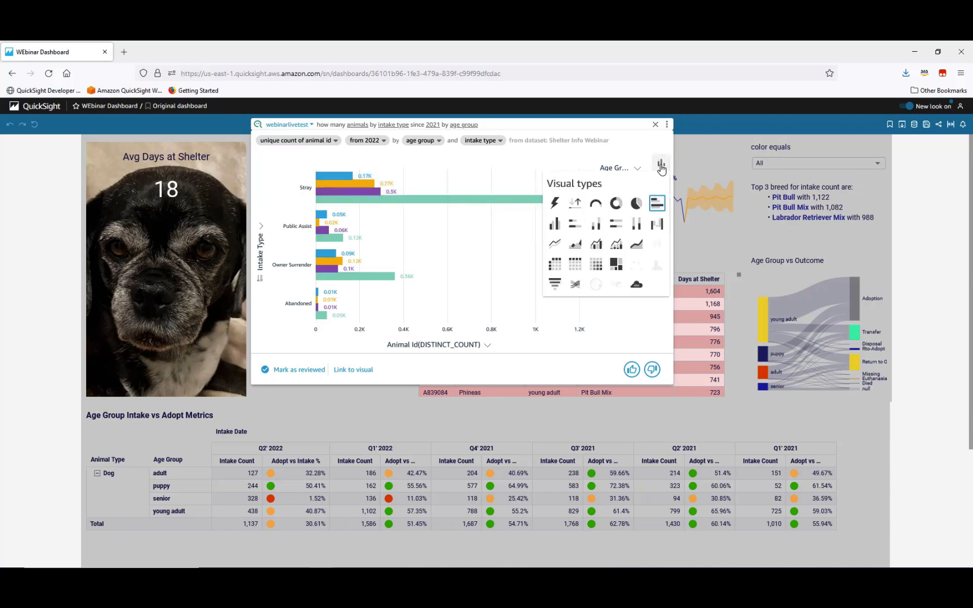
pyautogui.click(575, 226)
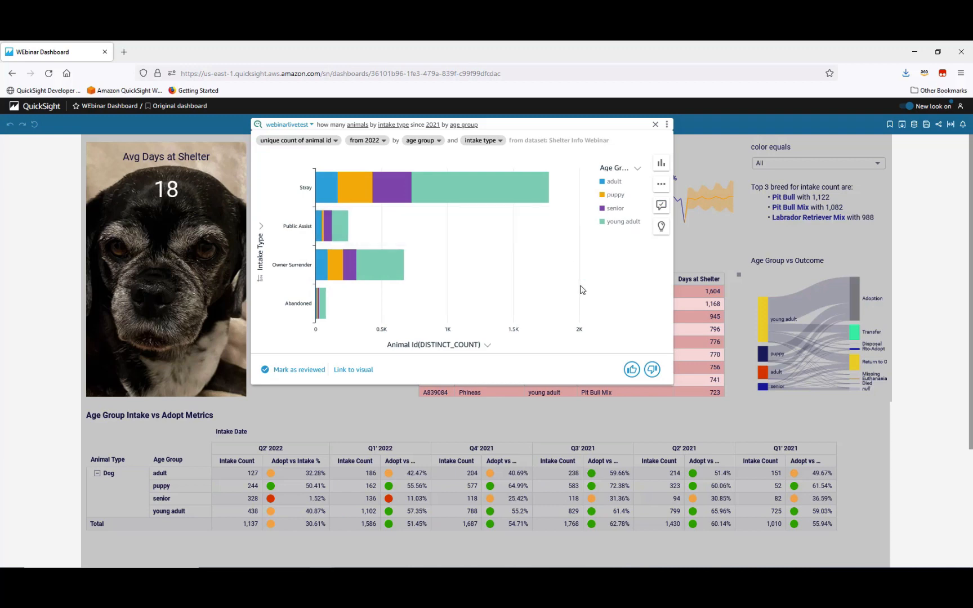
pyautogui.moveTo(530, 205)
pyautogui.click(632, 375)
# - Clear the current question and ask the topic "show me animal details for senior who were adopted"
pyautogui.click(656, 125)
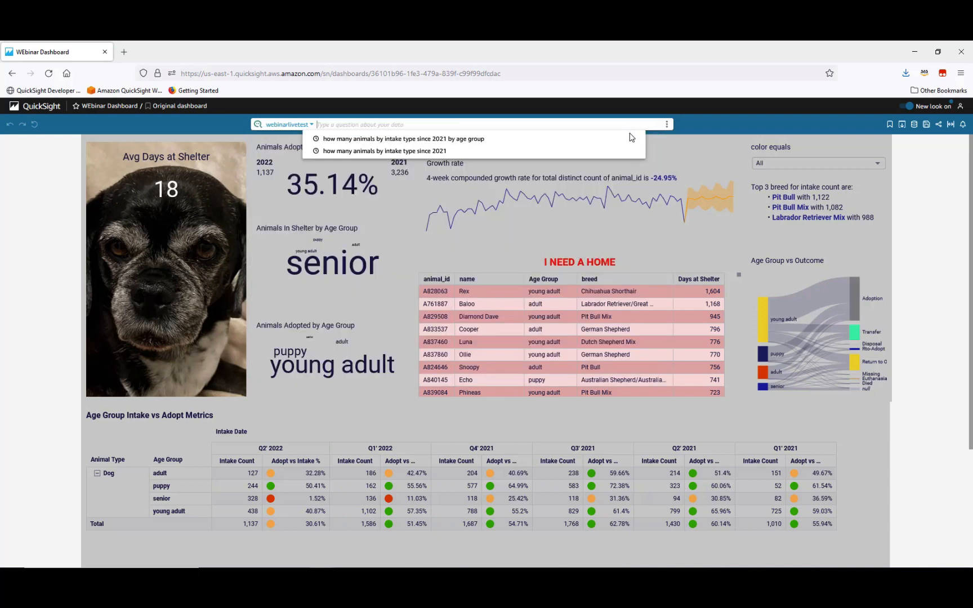
pyautogui.write('show')
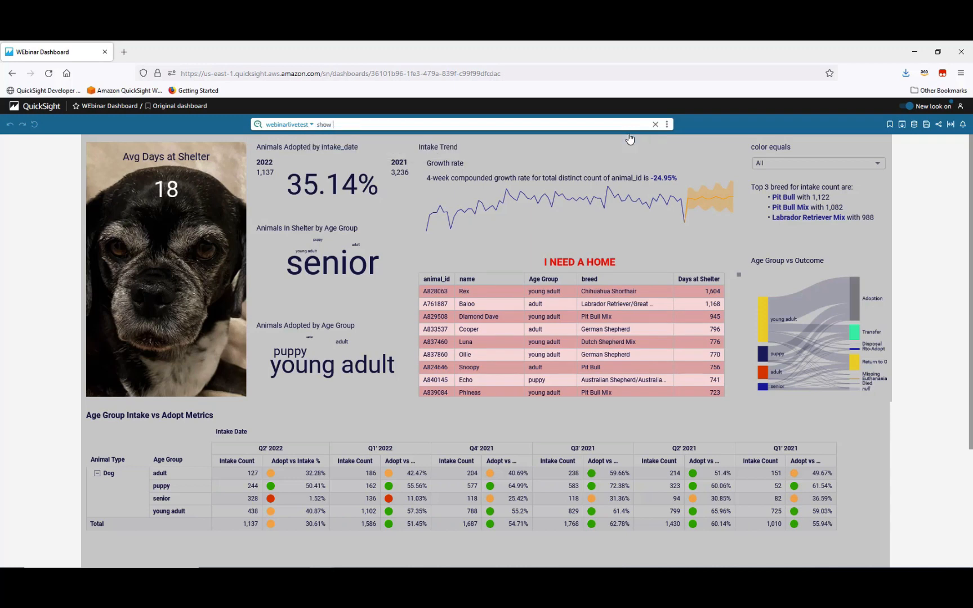
pyautogui.write(' me animal details for senior who were adopted')
pyautogui.press('Return')
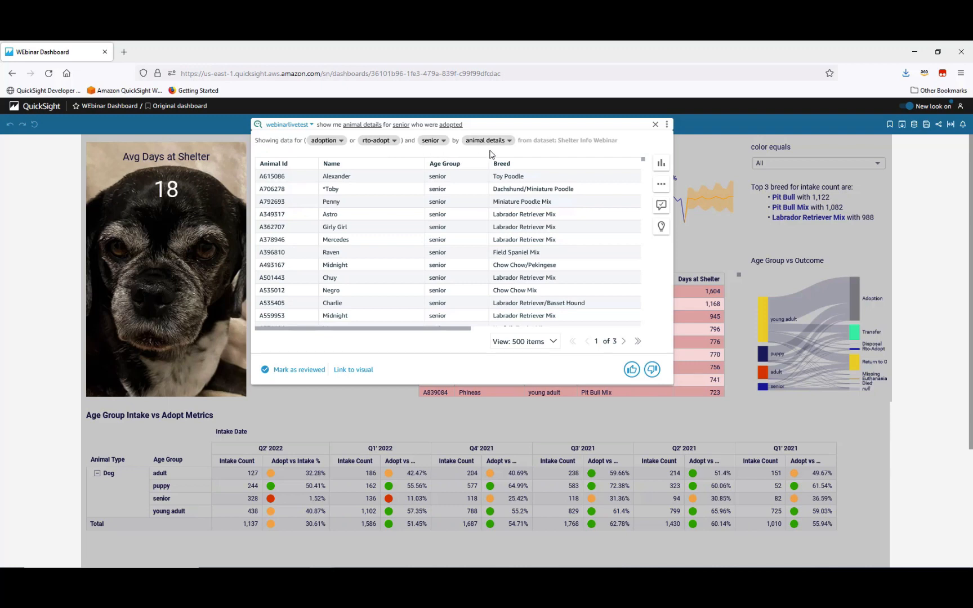
# - Review the animal details table's columns and its export options, and close the answer
pyautogui.moveTo(393, 332); pyautogui.dragTo(366, 342)
pyautogui.click(662, 184)
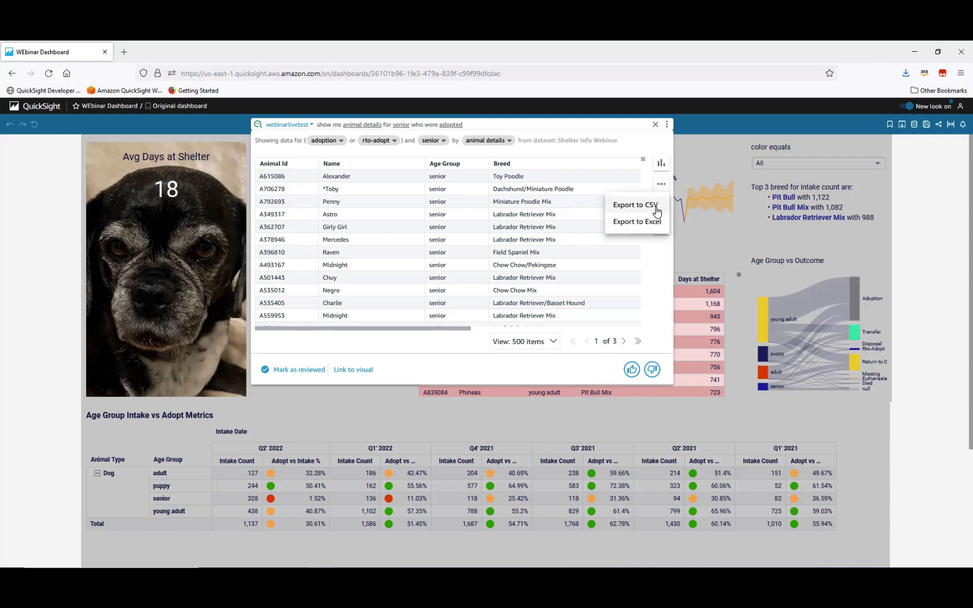
pyautogui.click(632, 129)
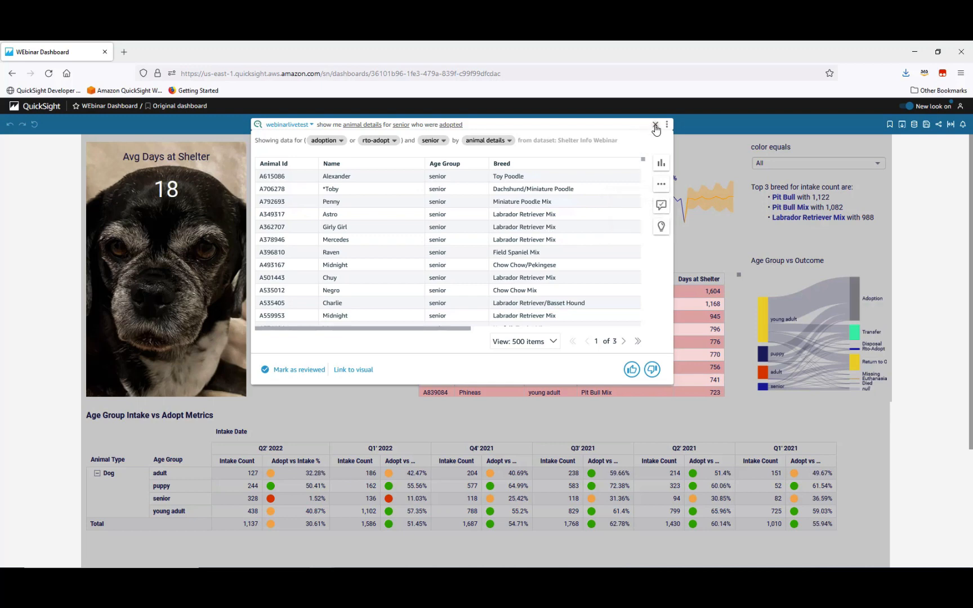
pyautogui.click(656, 124)
pyautogui.click(722, 132)
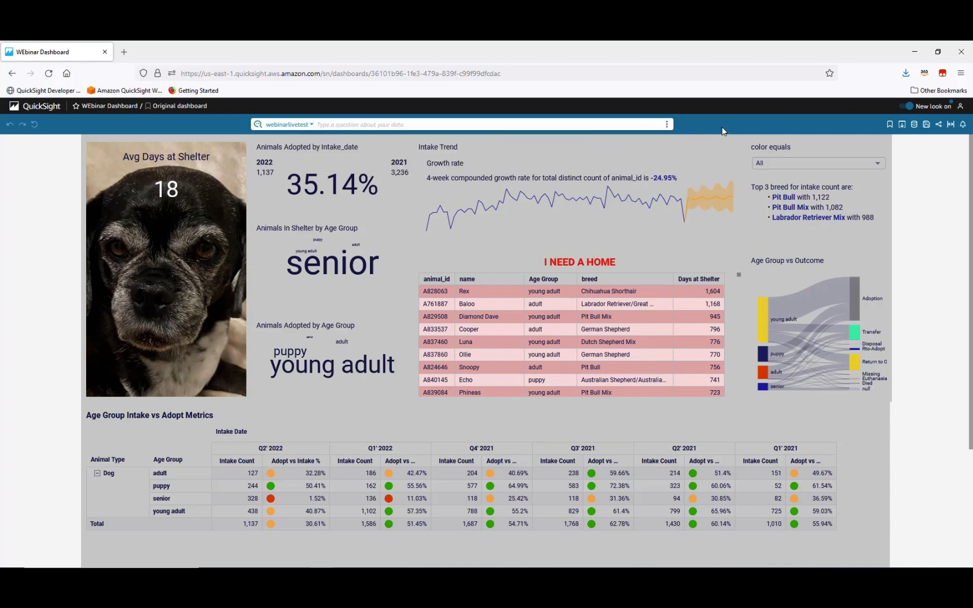